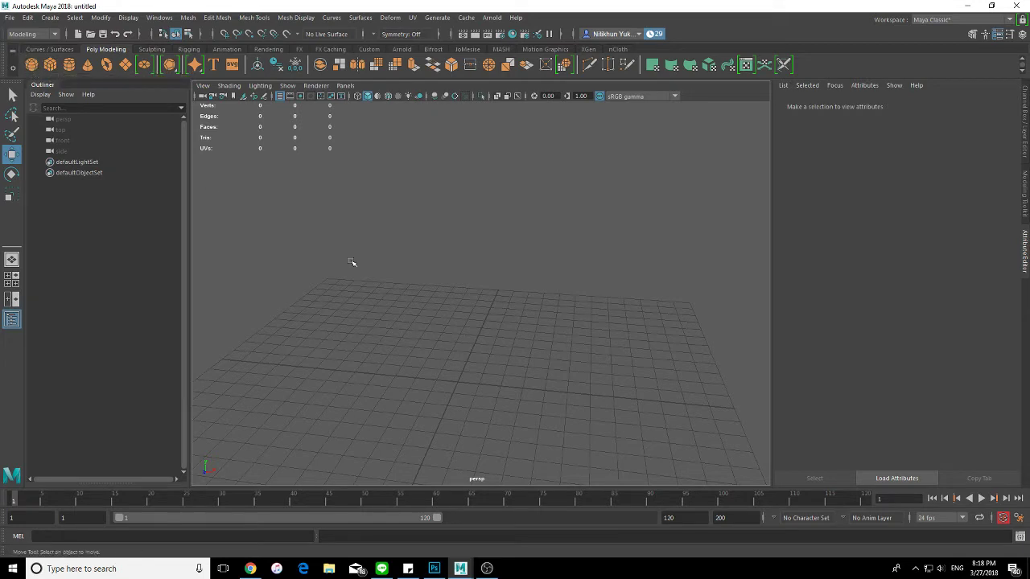
Raise pSphere1 above the grid and freeze its transformations.
mouse_move(457, 279)
mouse_down()
mouse_move(456, 120)
mouse_move(513, 175)
mouse_up()
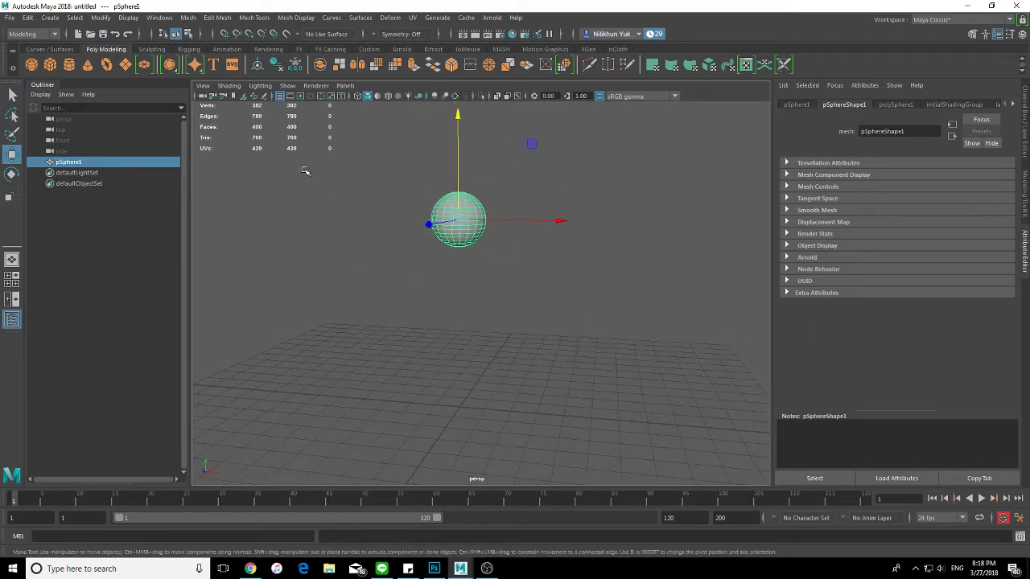
click(74, 18)
mouse_move(100, 18)
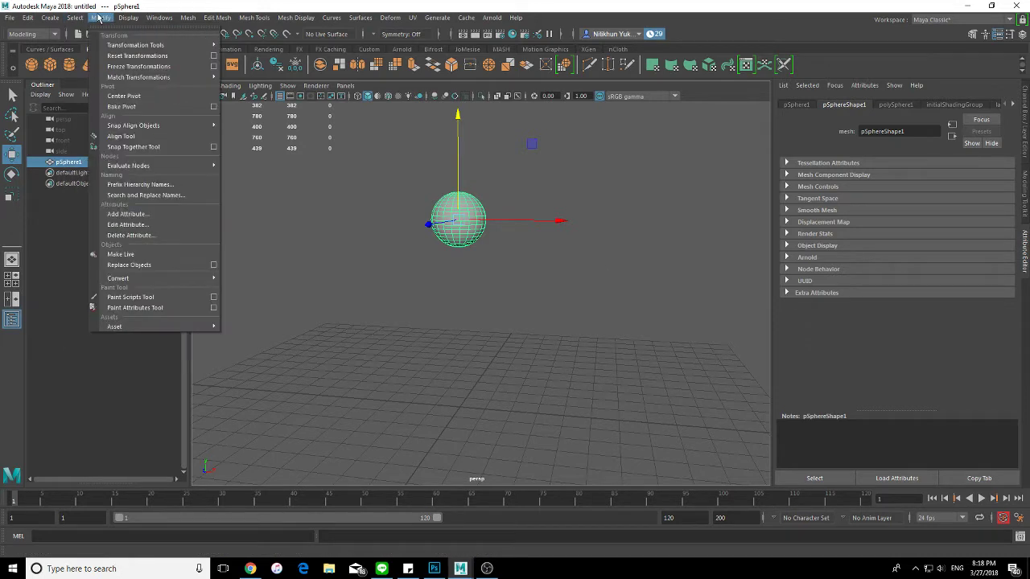
click(111, 67)
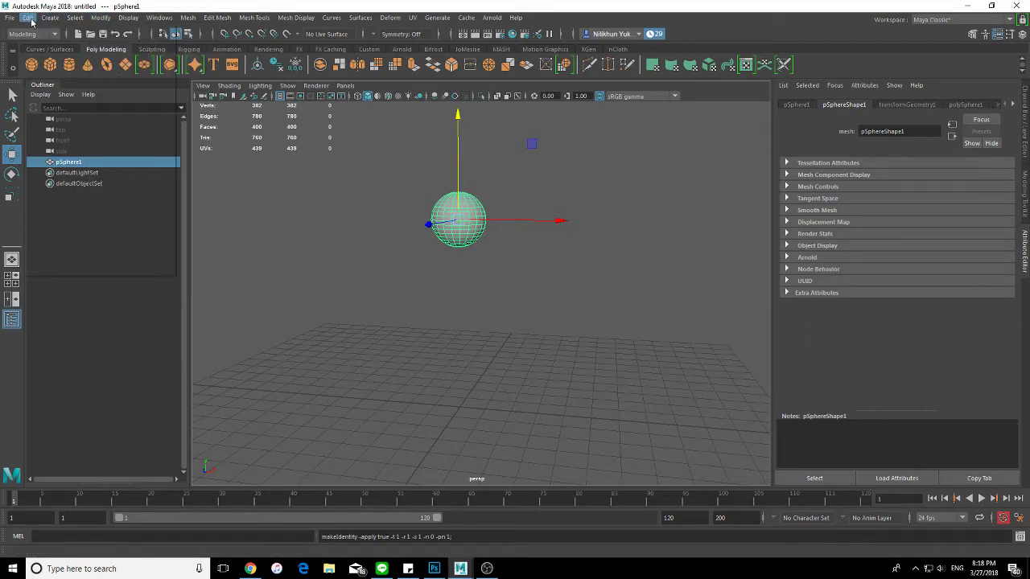
Delete pSphere1's construction history, leaving translate and rotate at 0 and scale 1.
click(28, 18)
mouse_move(58, 144)
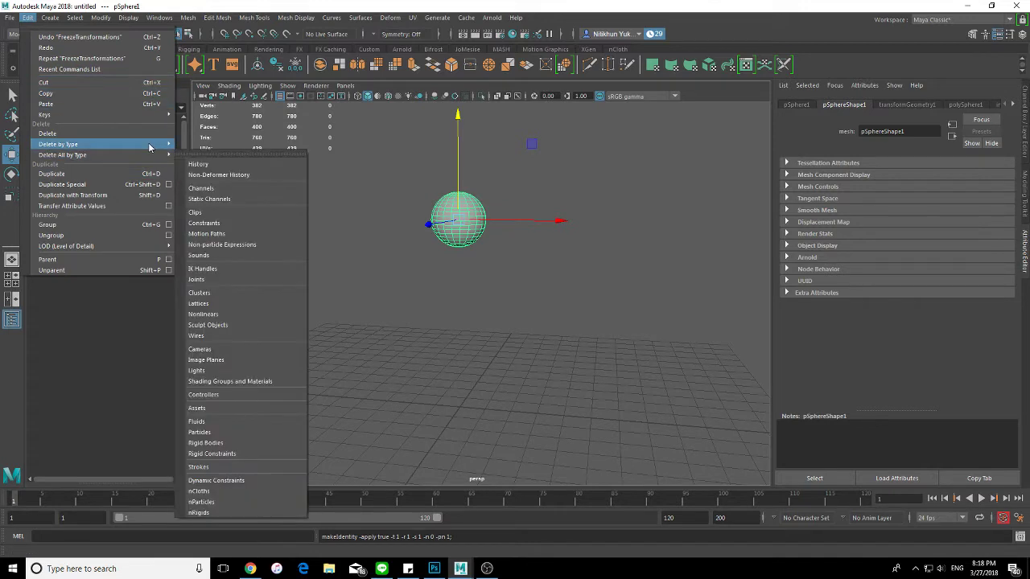
click(227, 154)
click(557, 200)
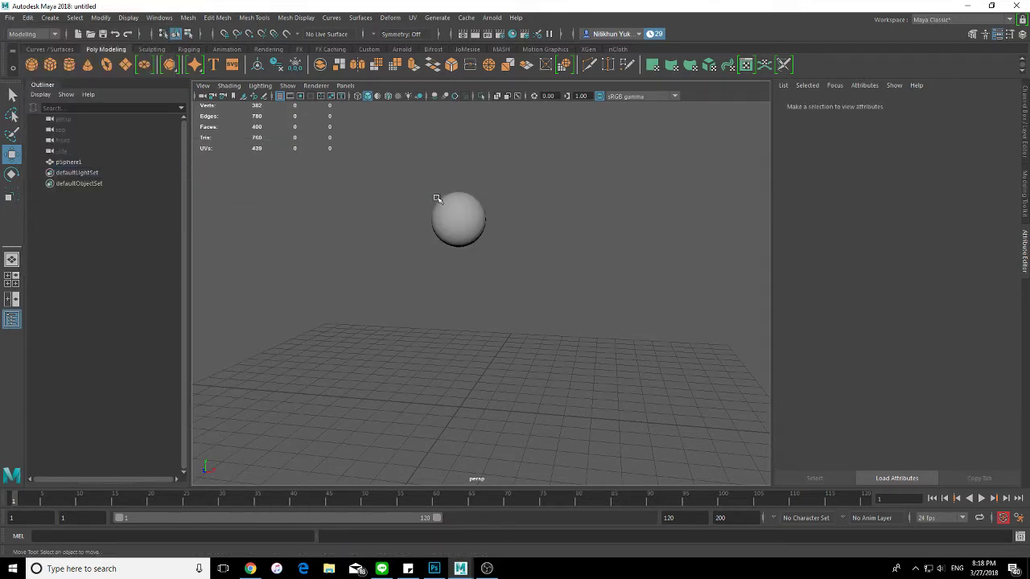
click(457, 210)
key(ctrl+a)
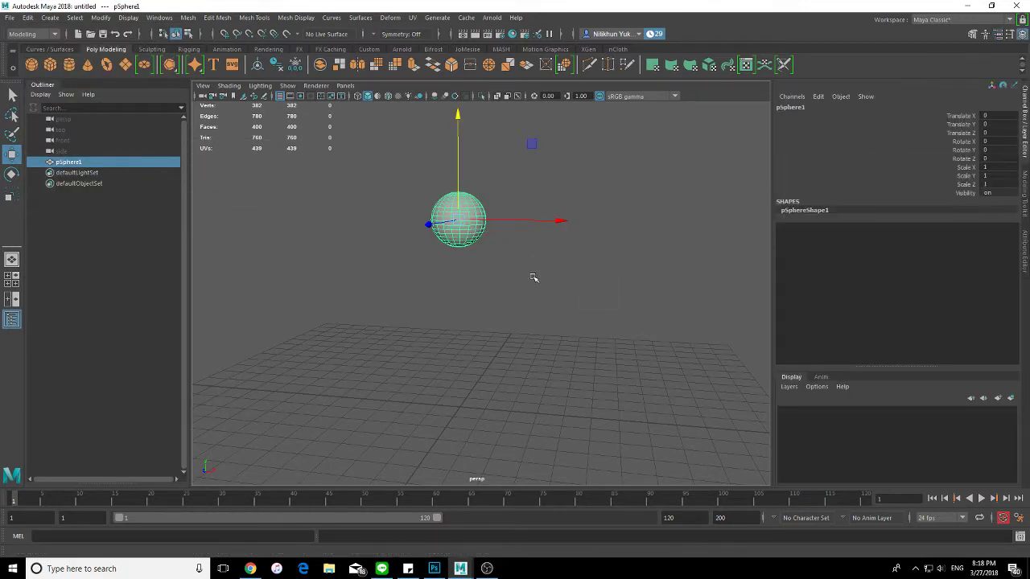
alt+drag(534, 280, 531, 284)
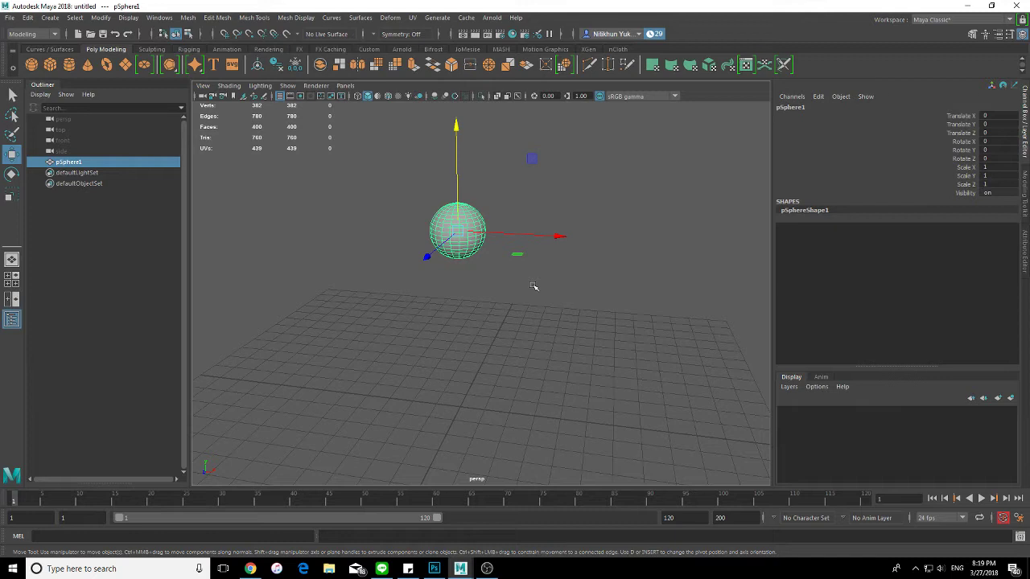
click(519, 306)
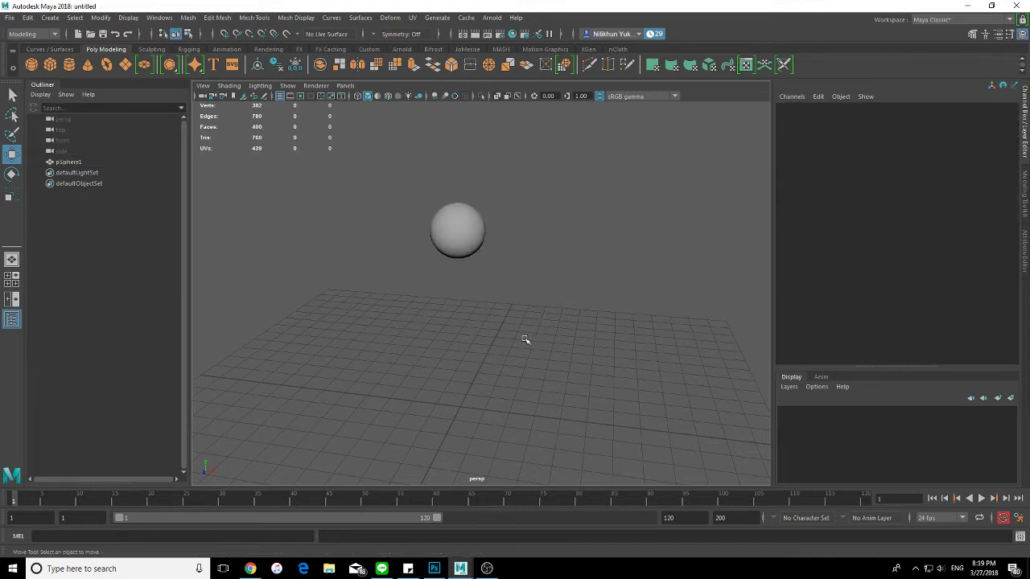
alt+drag(524, 341, 501, 310)
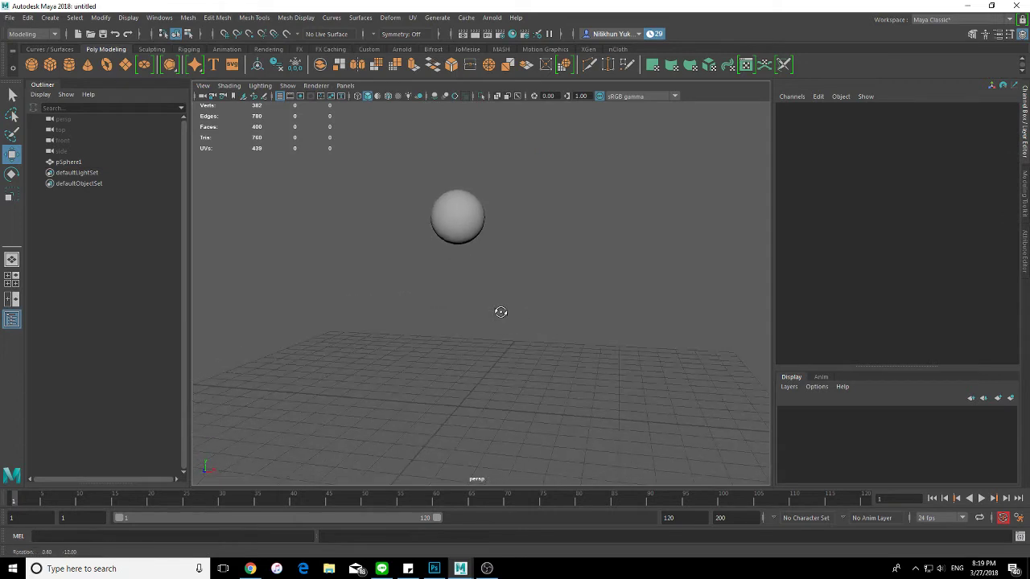
click(450, 222)
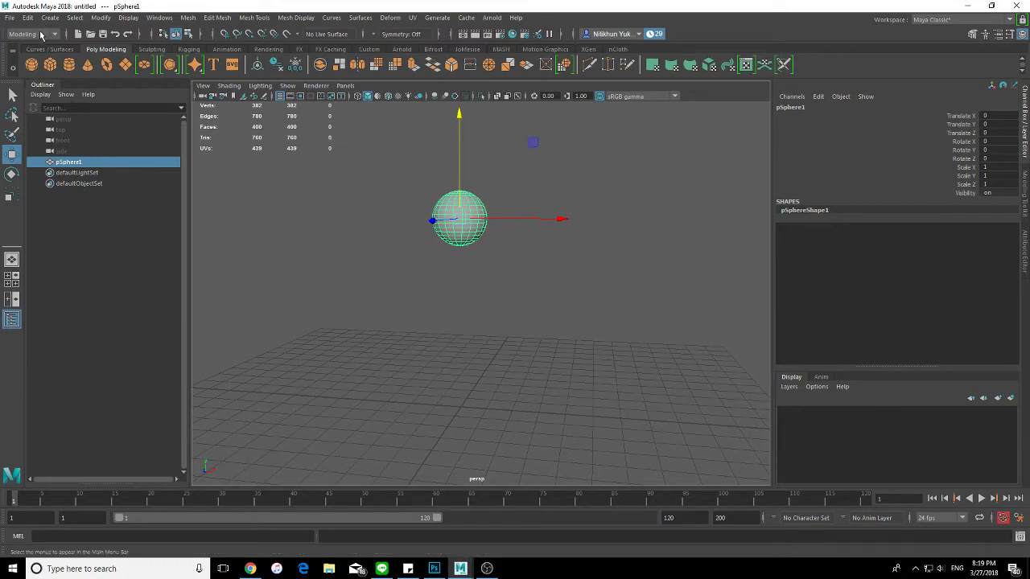
Switch to the FX menu set and make the sphere an nCloth object.
click(41, 35)
click(39, 80)
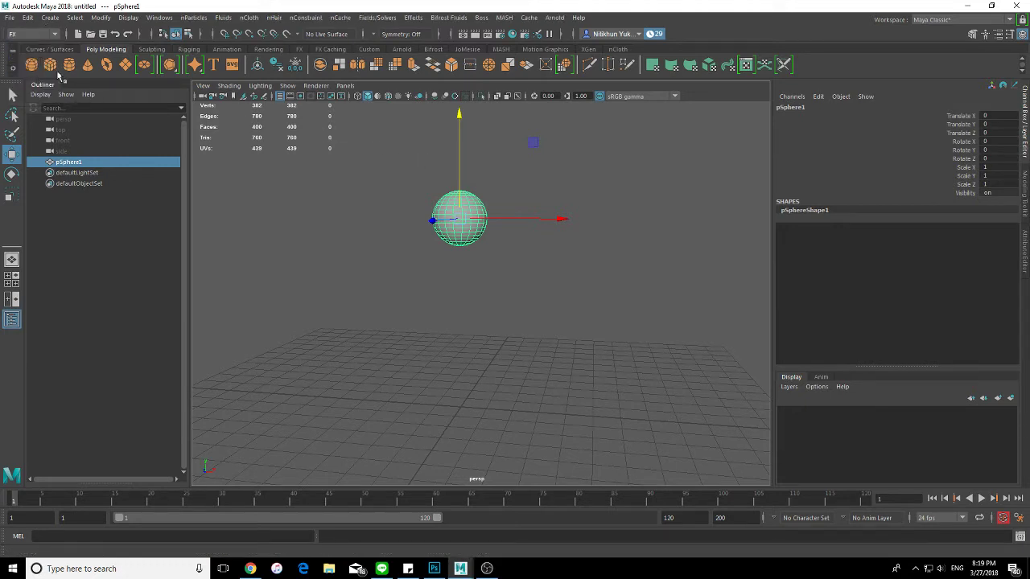
click(251, 19)
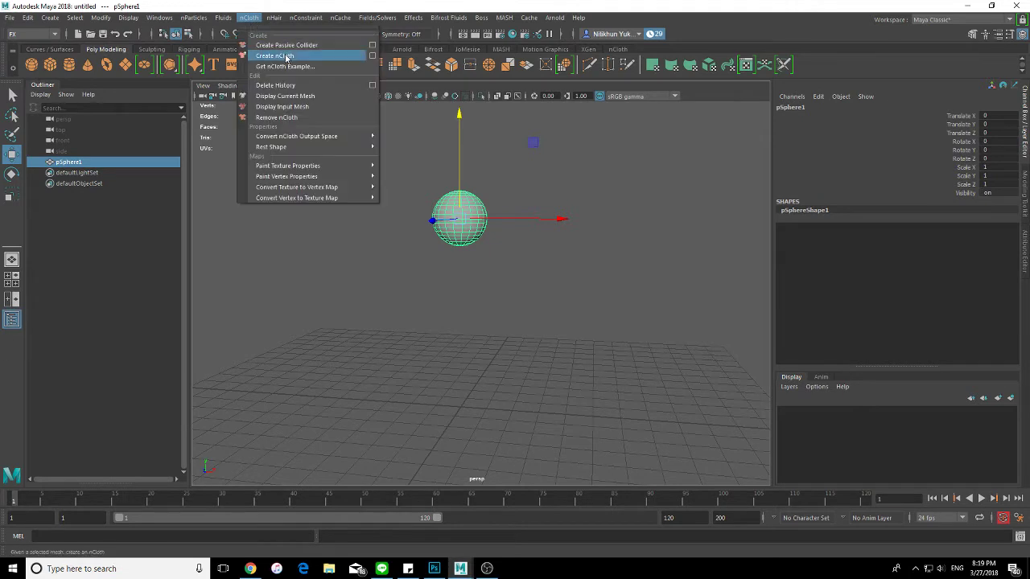
click(342, 56)
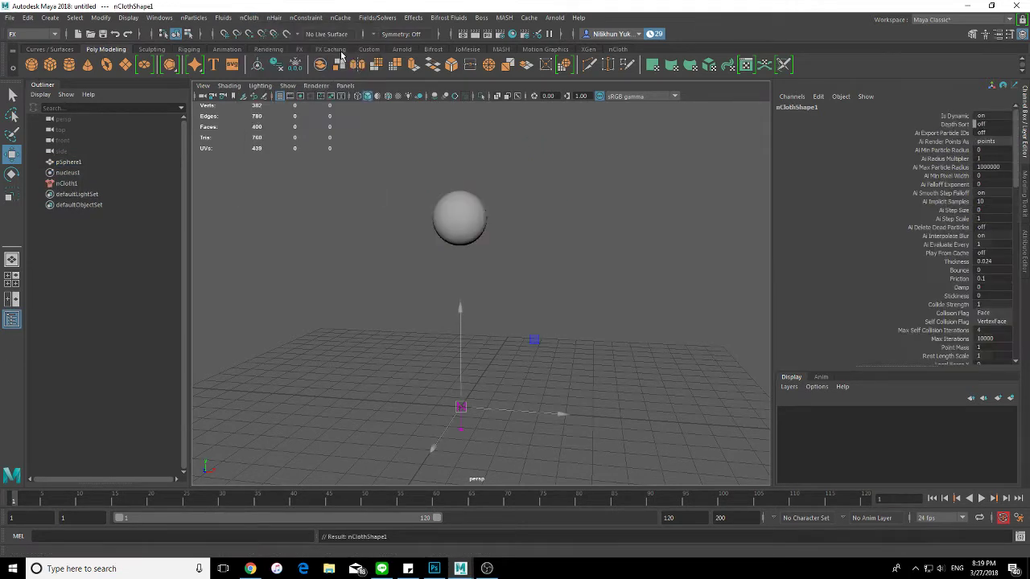
Review nClothShape1's Dynamic Properties in the Attribute Editor.
click(481, 216)
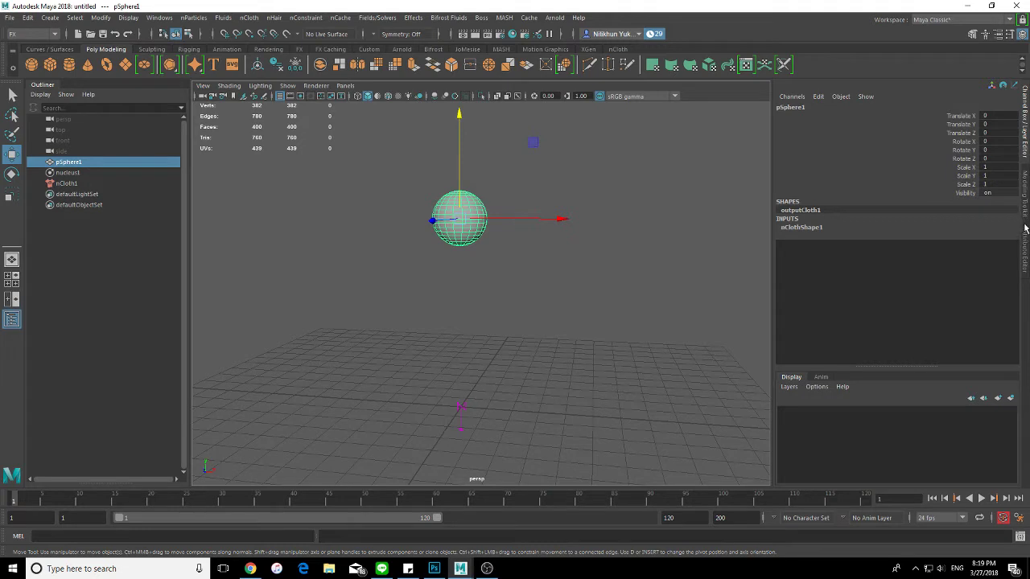
click(1026, 252)
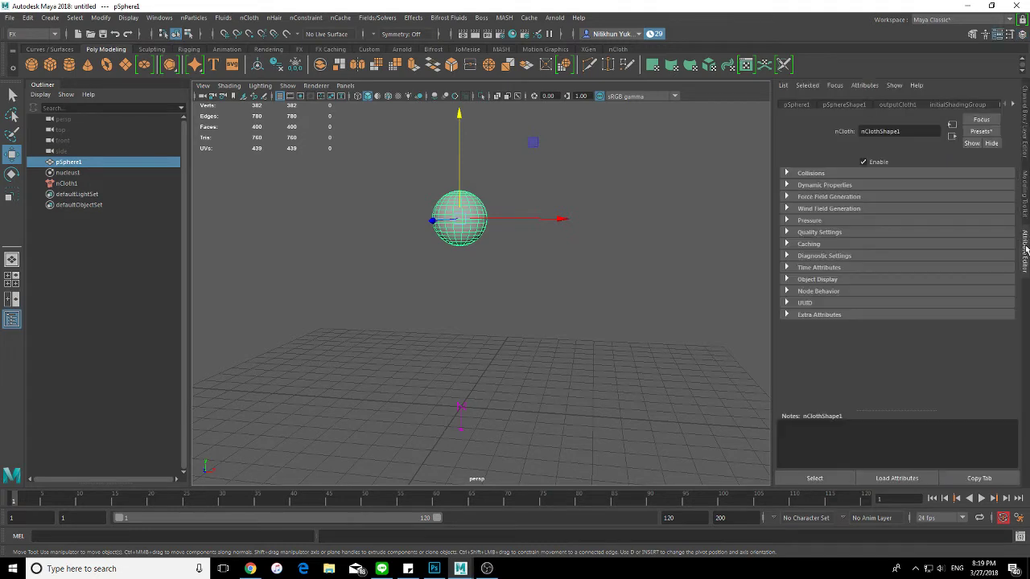
click(860, 185)
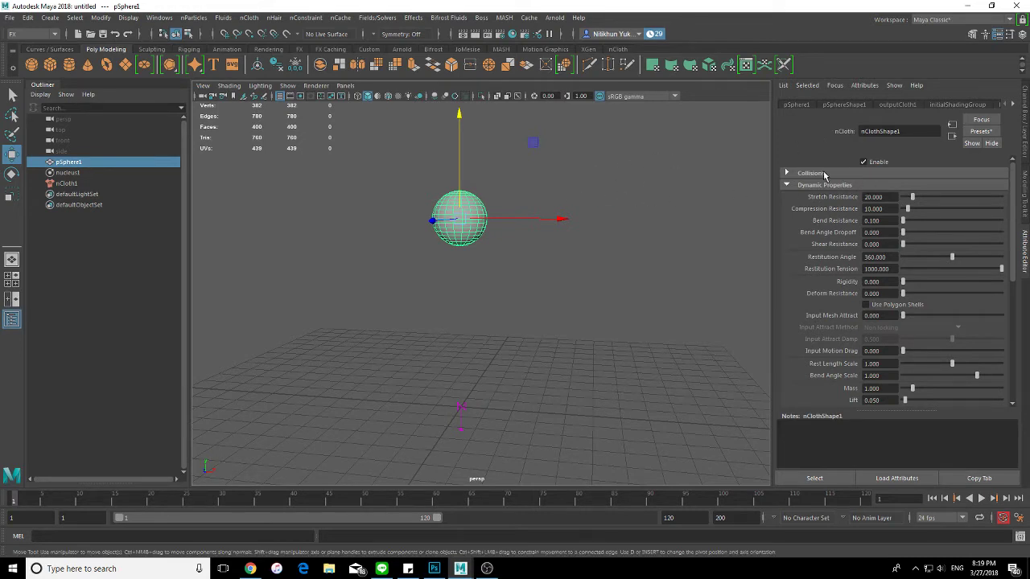
click(811, 186)
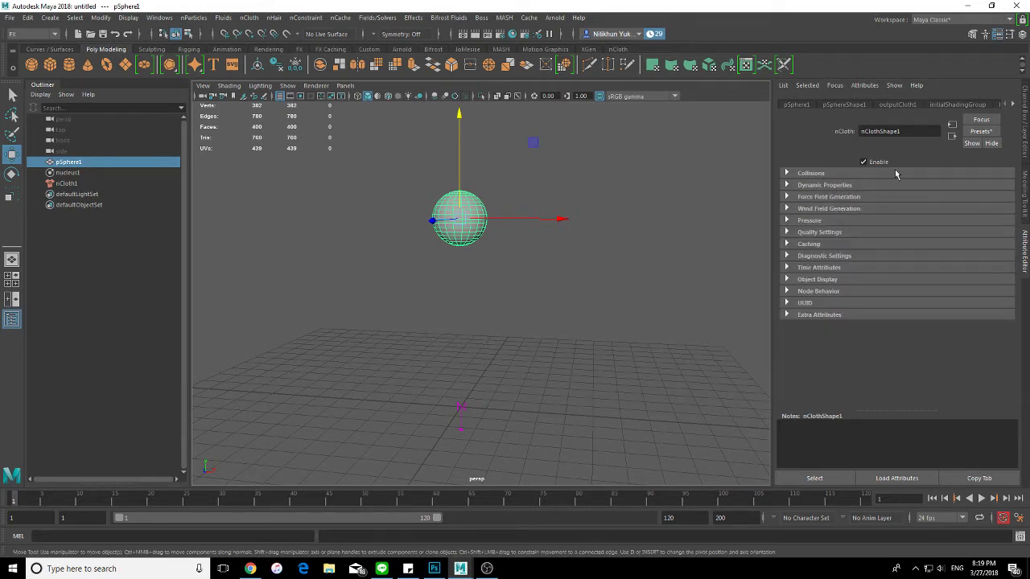
Apply the waterBalloon preset to nClothShape1, then select nucleus1 to show its solver settings.
click(979, 133)
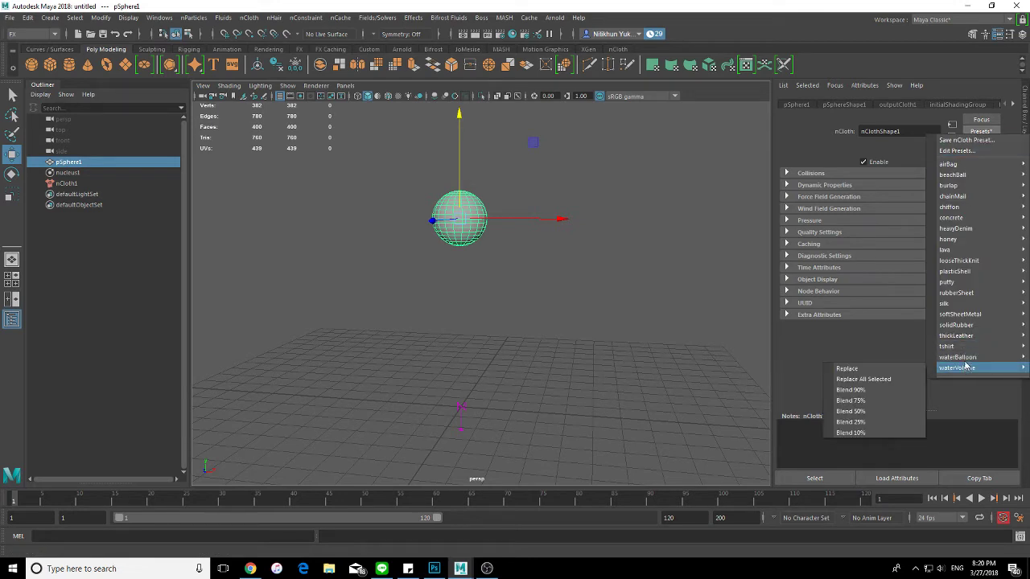
mouse_move(958, 357)
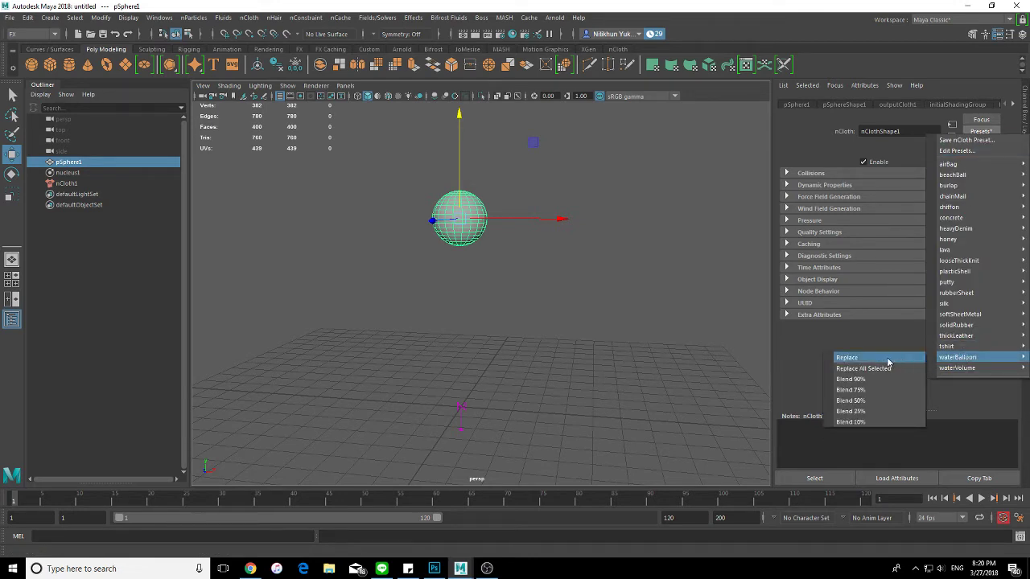
click(886, 357)
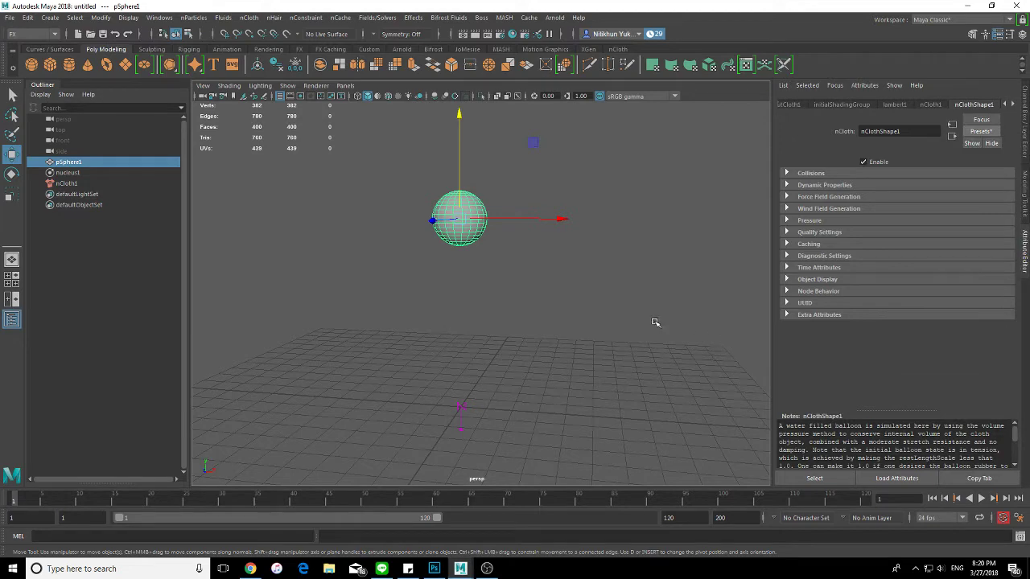
click(80, 185)
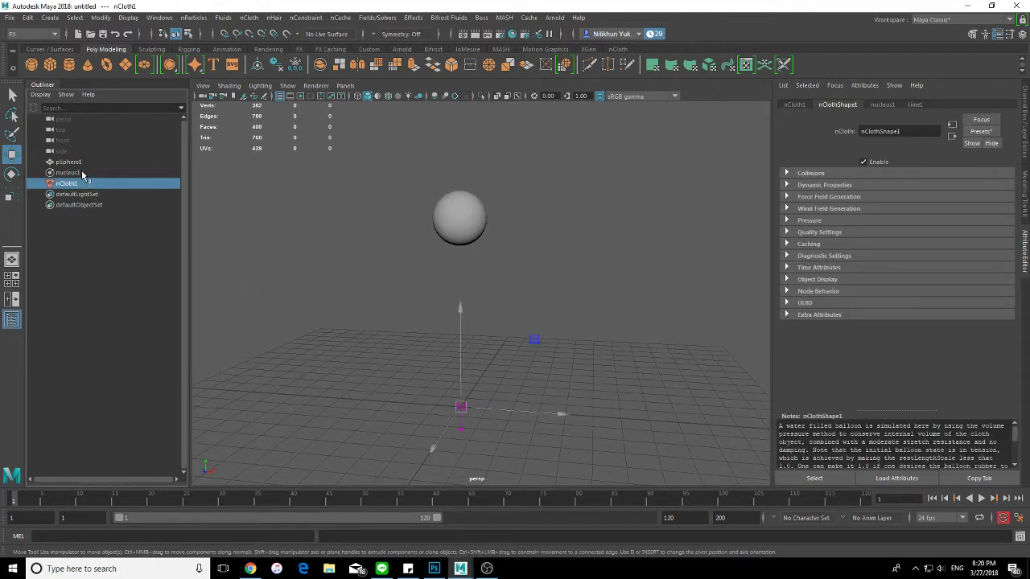
click(81, 173)
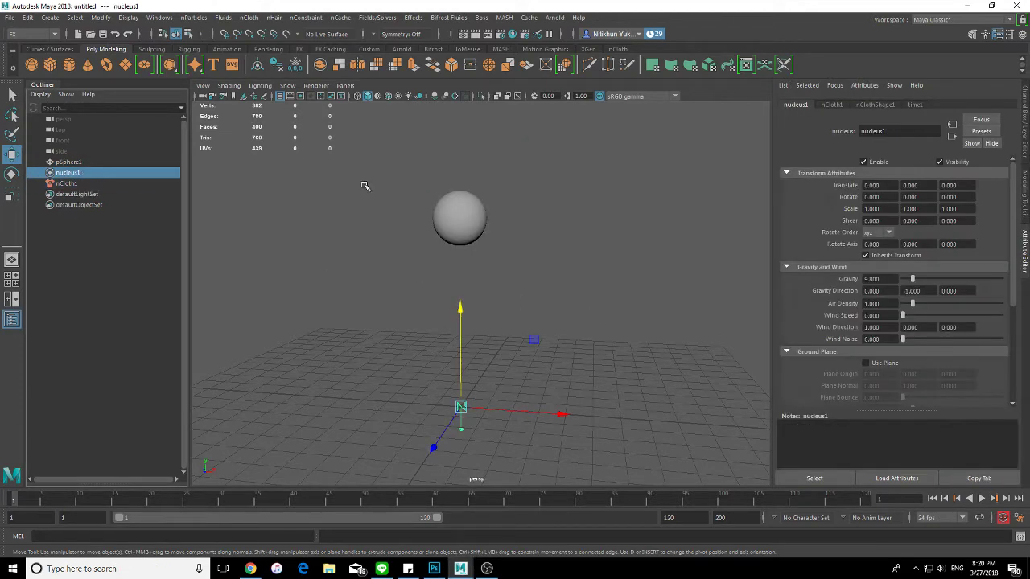
Toggle nucleus1's Use Plane setting, leaving the ground plane off, and edit the playback end frame.
click(866, 363)
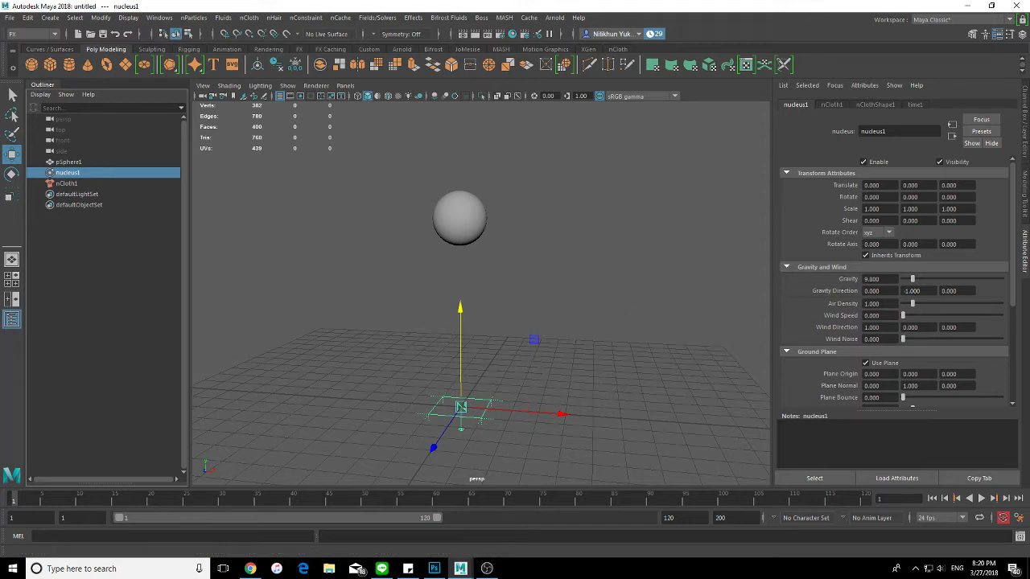
click(250, 569)
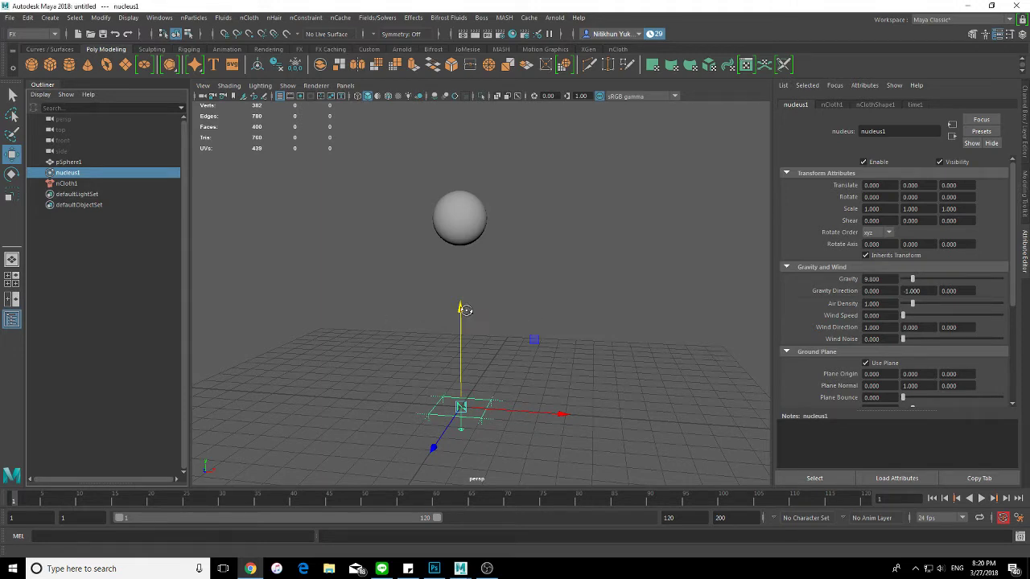
alt+drag(466, 312, 468, 313)
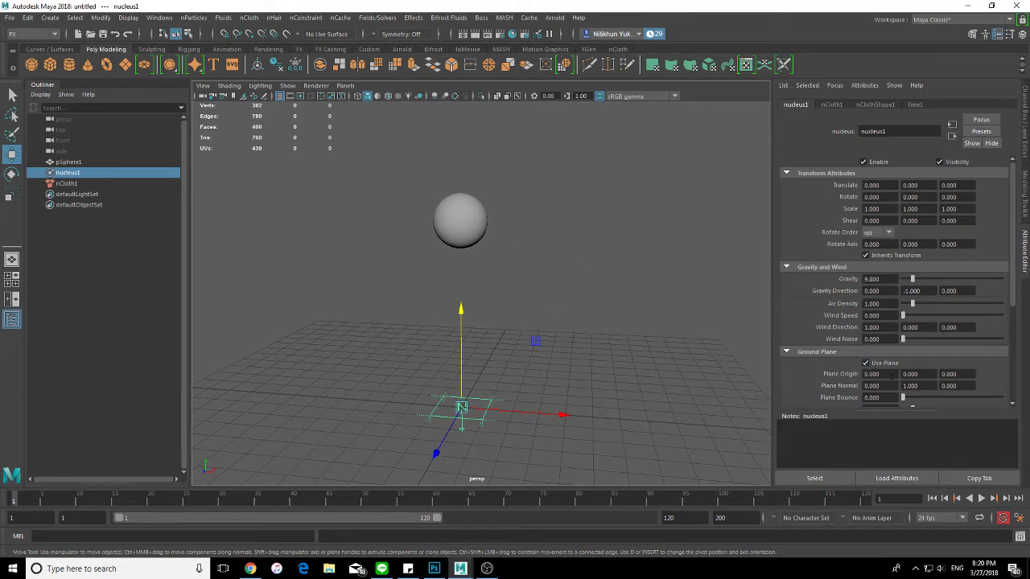
click(866, 364)
text(300)
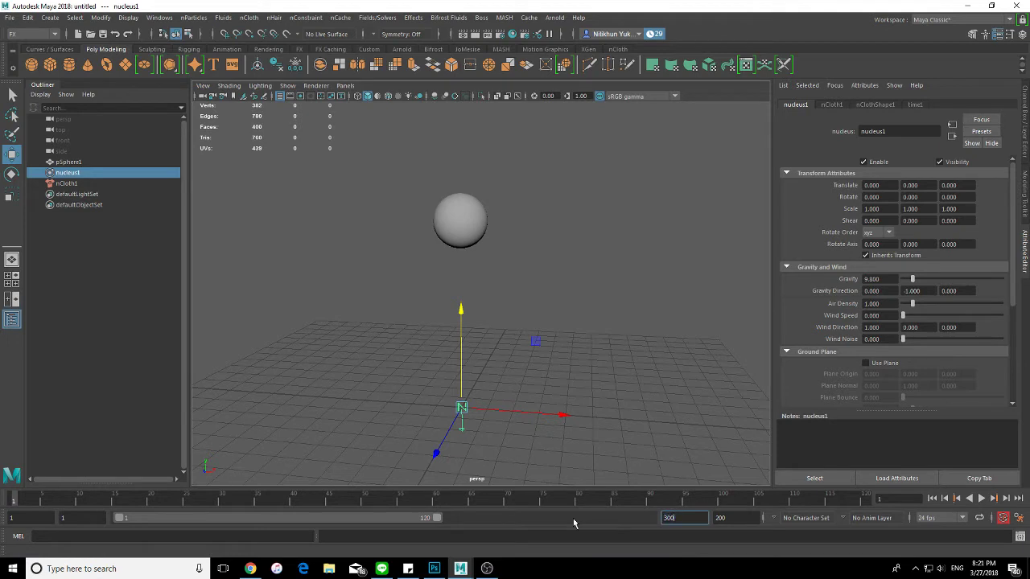
Commit 300 as the end frame, play the sphere's drop, and rewind to frame 1.
key(Return)
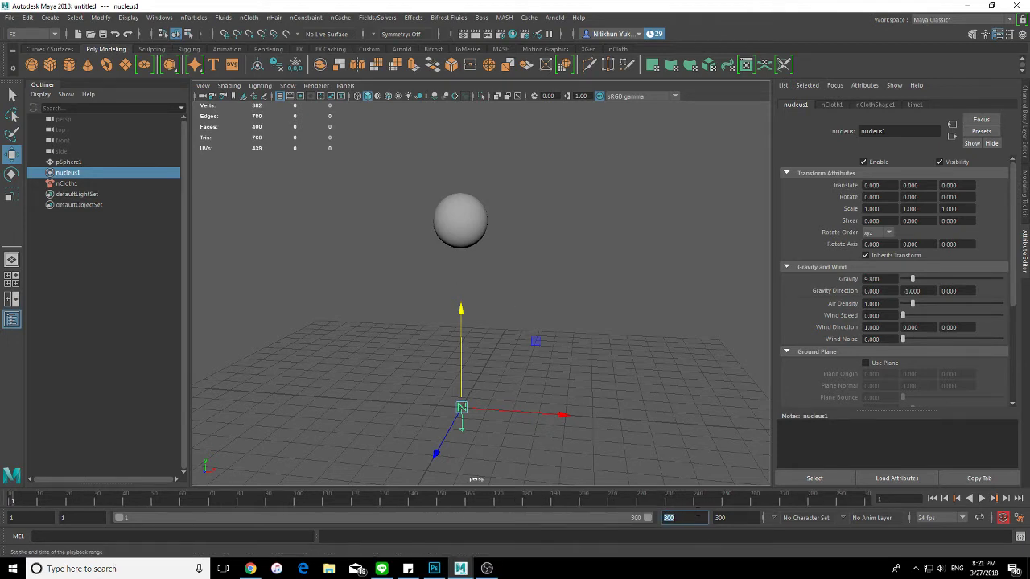
click(545, 280)
click(466, 224)
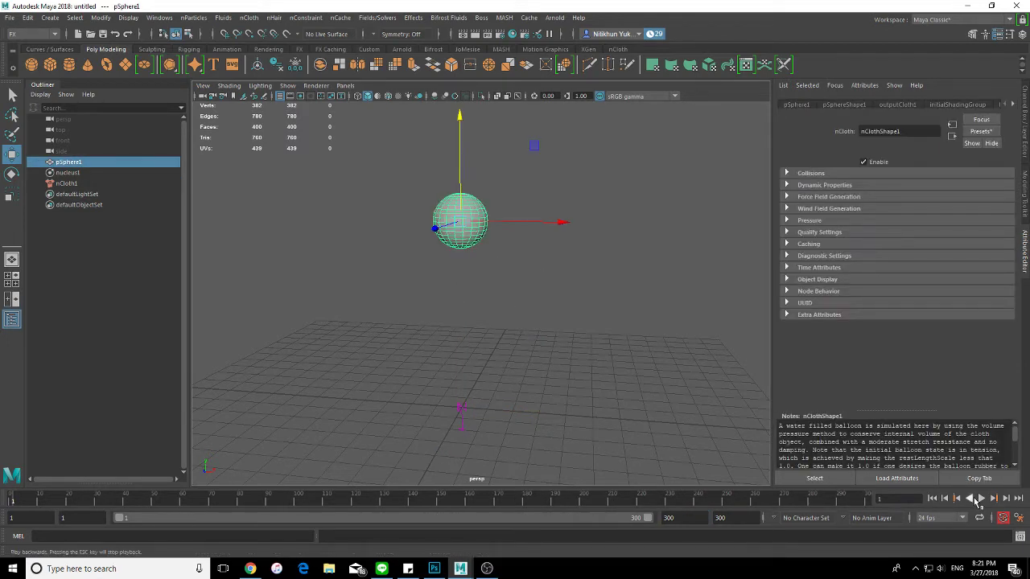
click(980, 500)
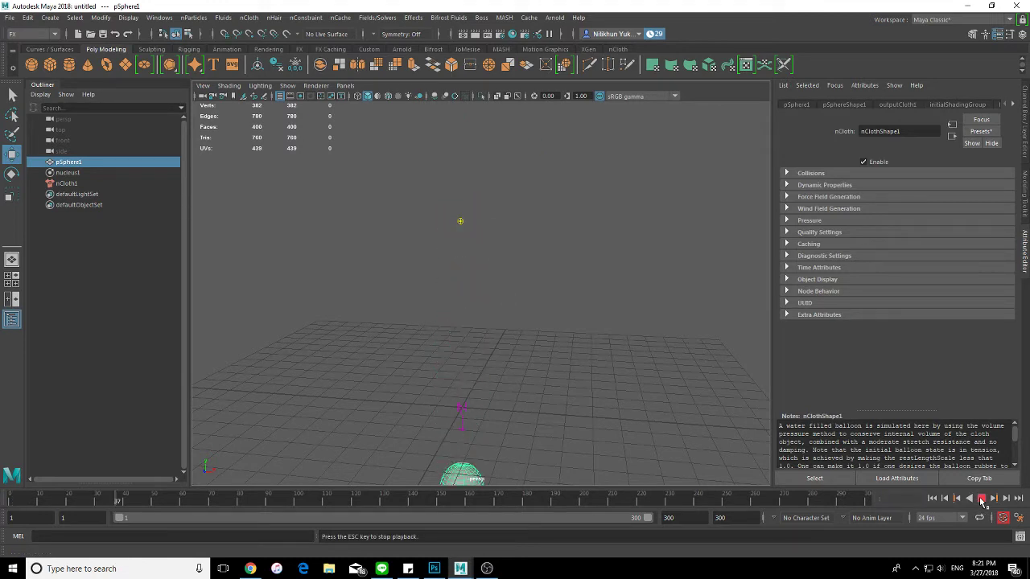
click(932, 498)
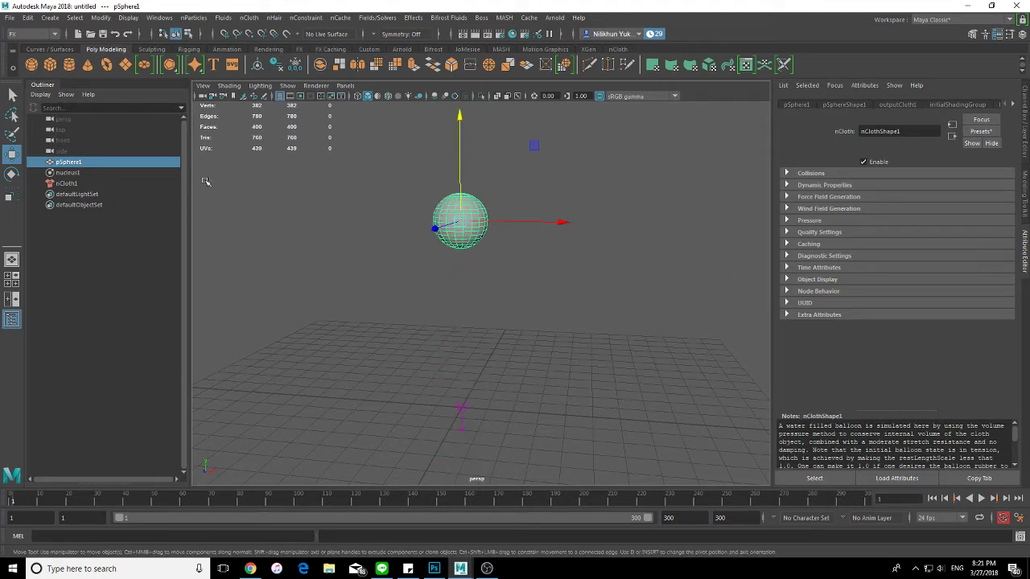
Replay the water-balloon simulation a few times, then rewind to frame 1.
click(124, 173)
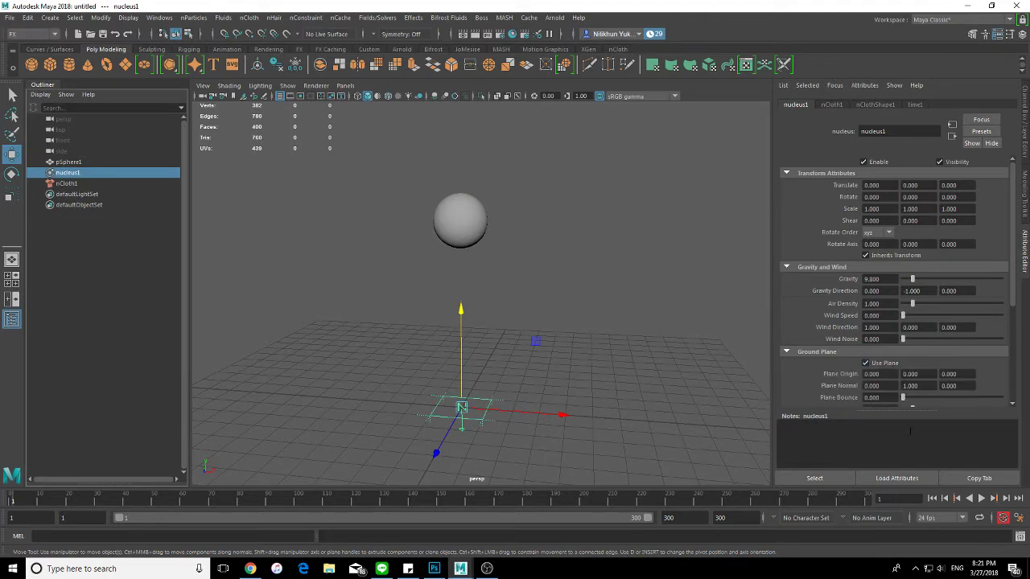
click(980, 499)
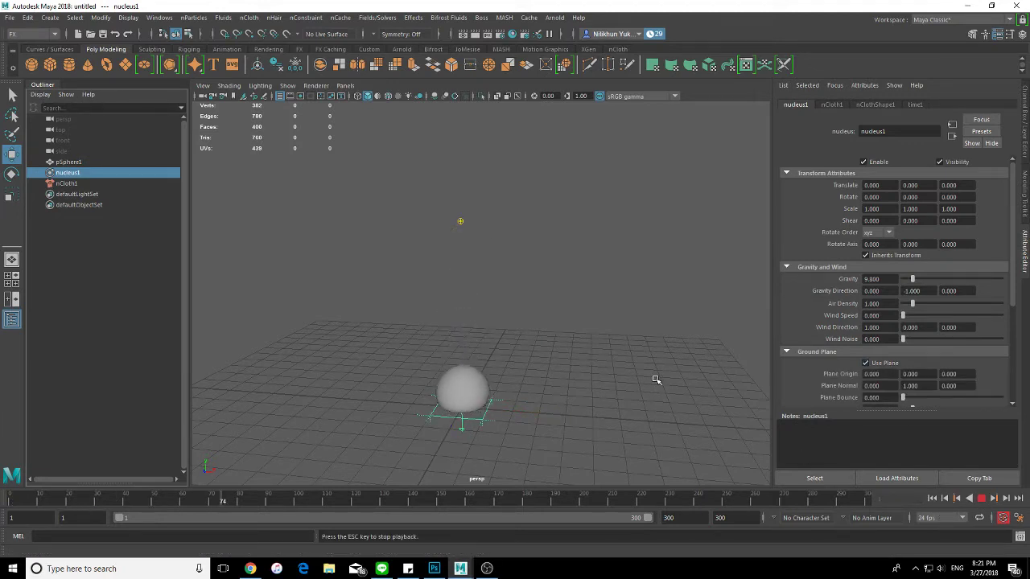
mouse_move(598, 406)
alt+mouse_down()
mouse_move(600, 389)
mouse_move(598, 403)
mouse_move(562, 404)
mouse_move(598, 373)
mouse_move(571, 239)
mouse_move(589, 249)
mouse_move(576, 272)
mouse_move(609, 368)
alt+mouse_up()
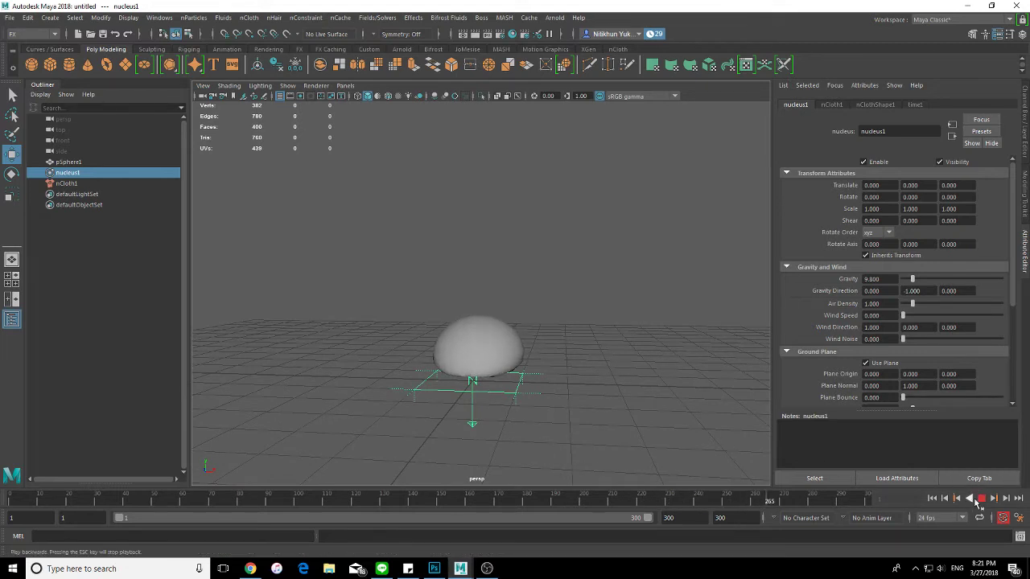
click(979, 499)
click(931, 498)
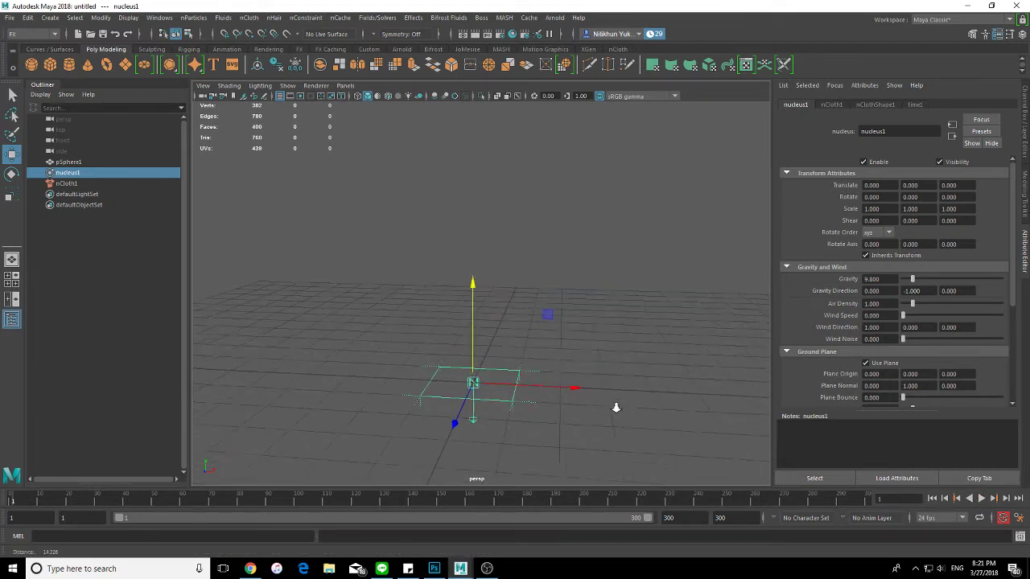
click(981, 498)
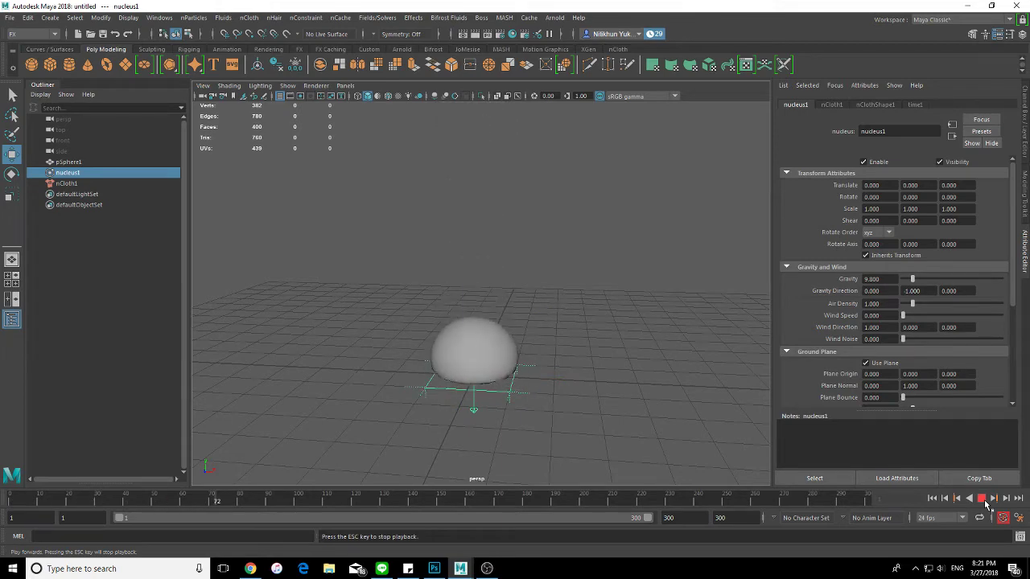
click(980, 499)
click(932, 498)
Delete the sphere's nCloth and the nucleus1 solver, leaving only pSphere1.
mouse_move(490, 210)
alt+mouse_down()
mouse_move(409, 195)
mouse_move(467, 161)
alt+mouse_up()
drag(402, 116, 593, 398)
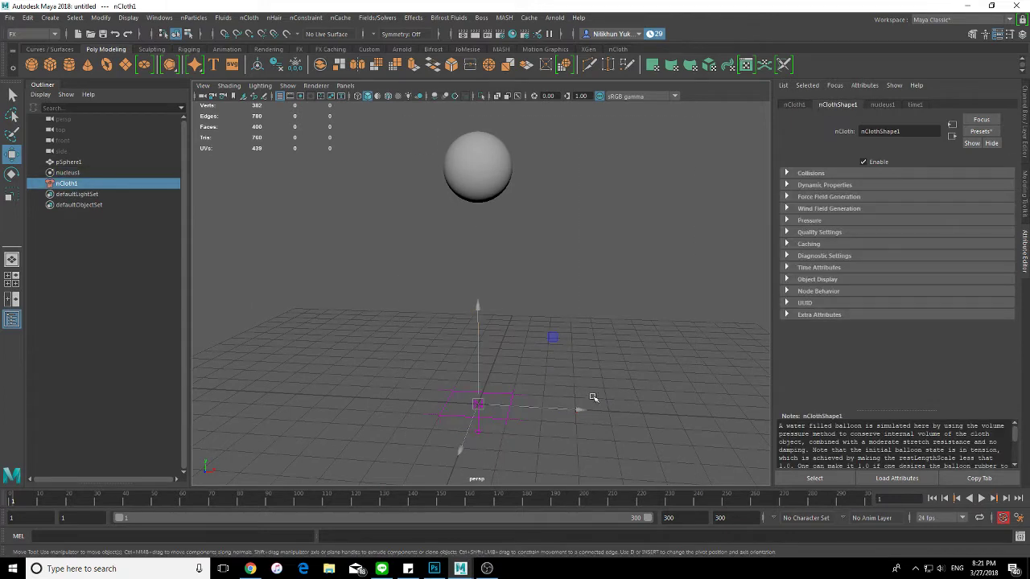
click(525, 315)
click(83, 173)
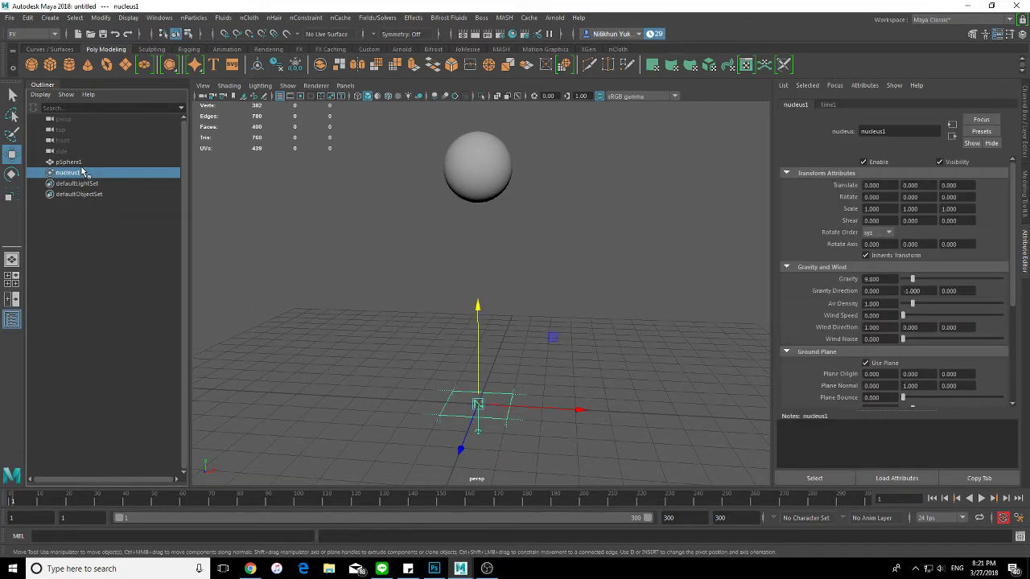
key(Delete)
Restore the sphere and move it left, high above the grid.
click(71, 162)
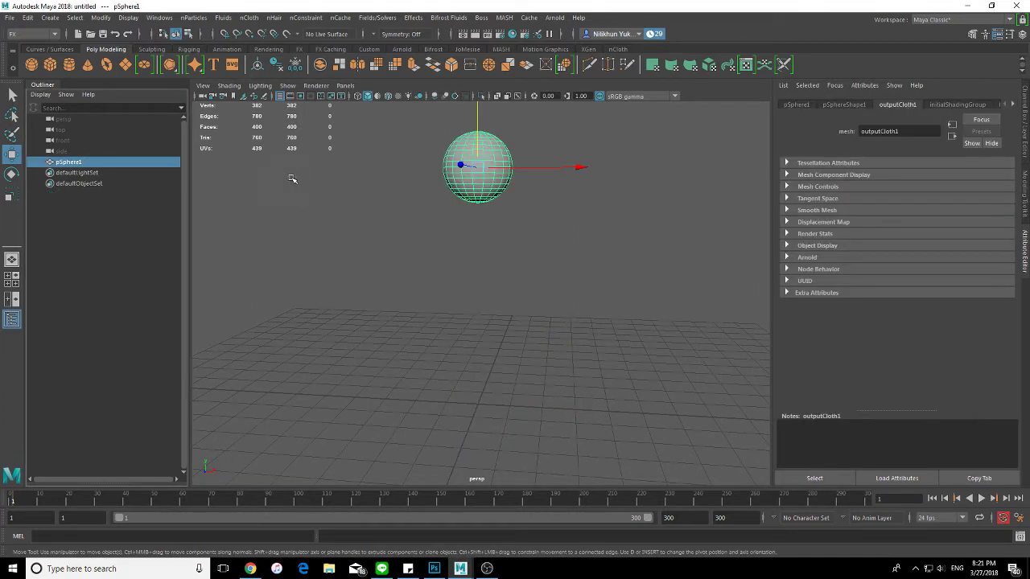
key(Delete)
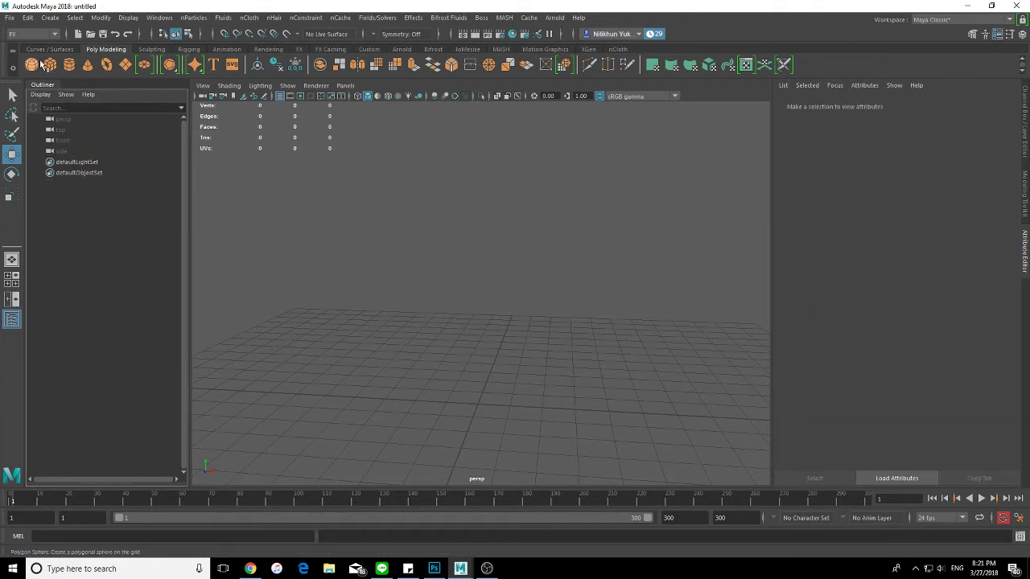
key(ctrl+z)
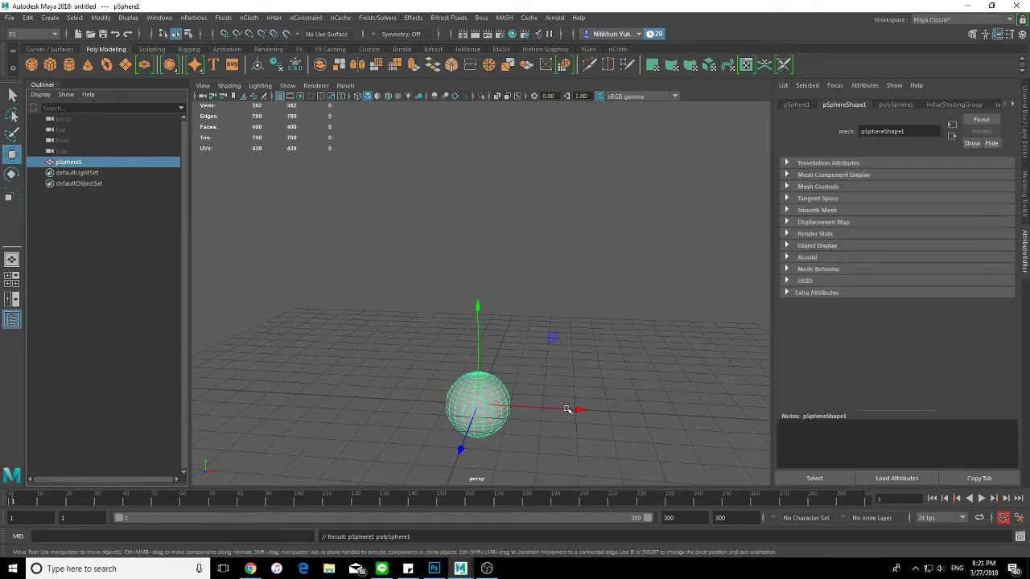
drag(547, 402, 385, 378)
drag(305, 330, 305, 140)
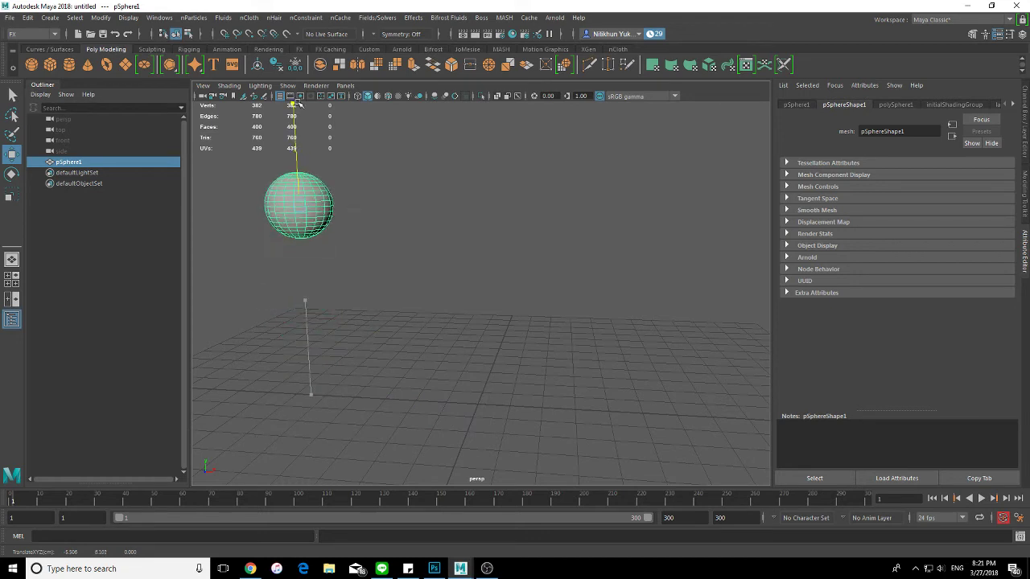
Add a cube and a cylinder, lifting them above the grid to the sphere's right.
click(50, 68)
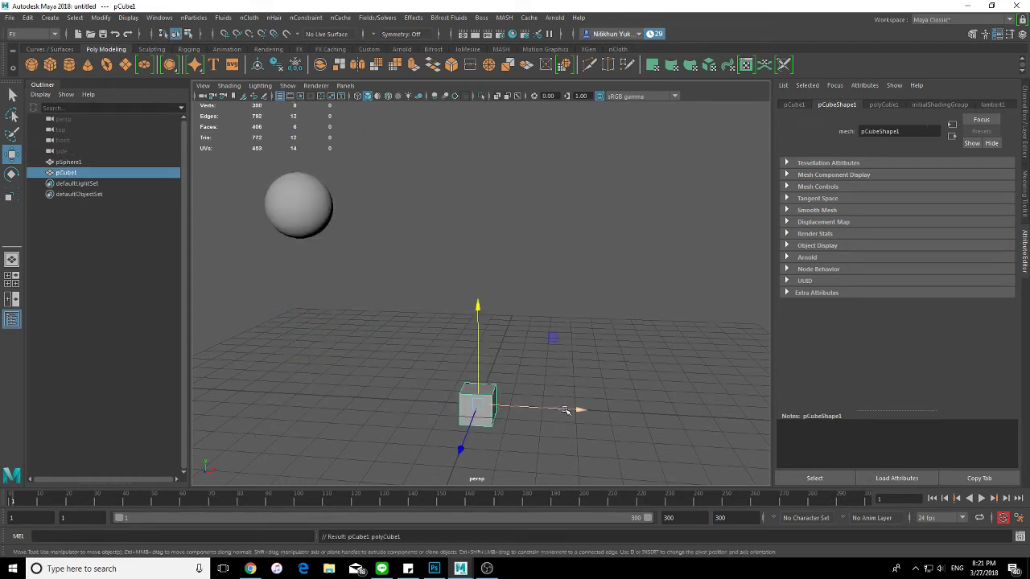
drag(552, 409, 476, 406)
drag(396, 322, 391, 133)
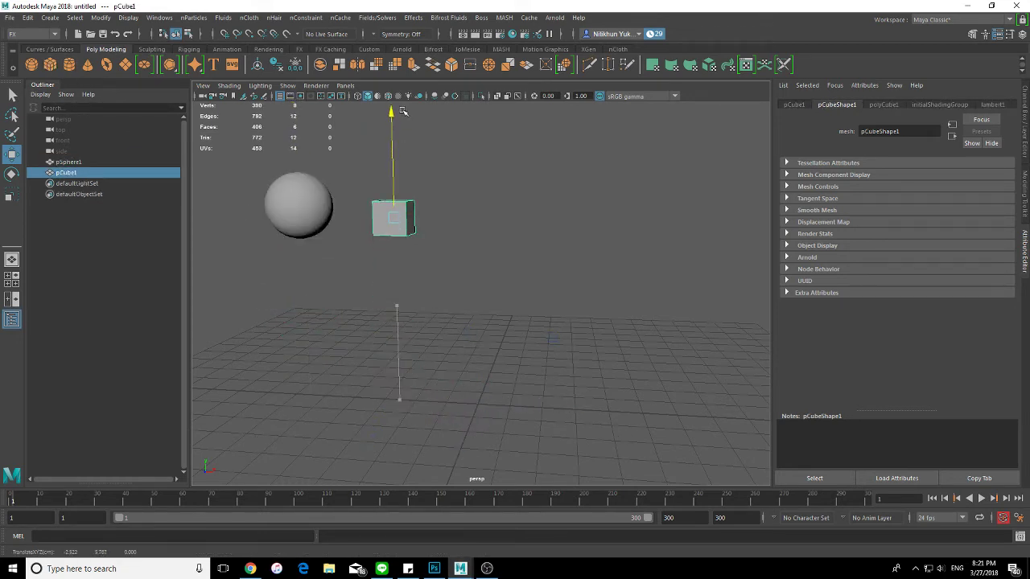
click(69, 64)
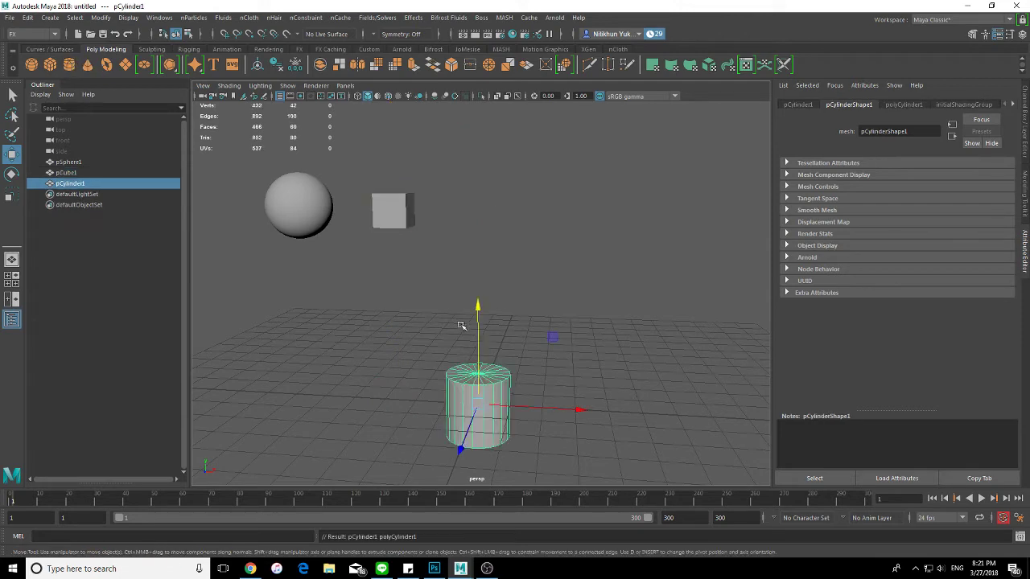
drag(477, 314, 479, 115)
drag(527, 193, 558, 195)
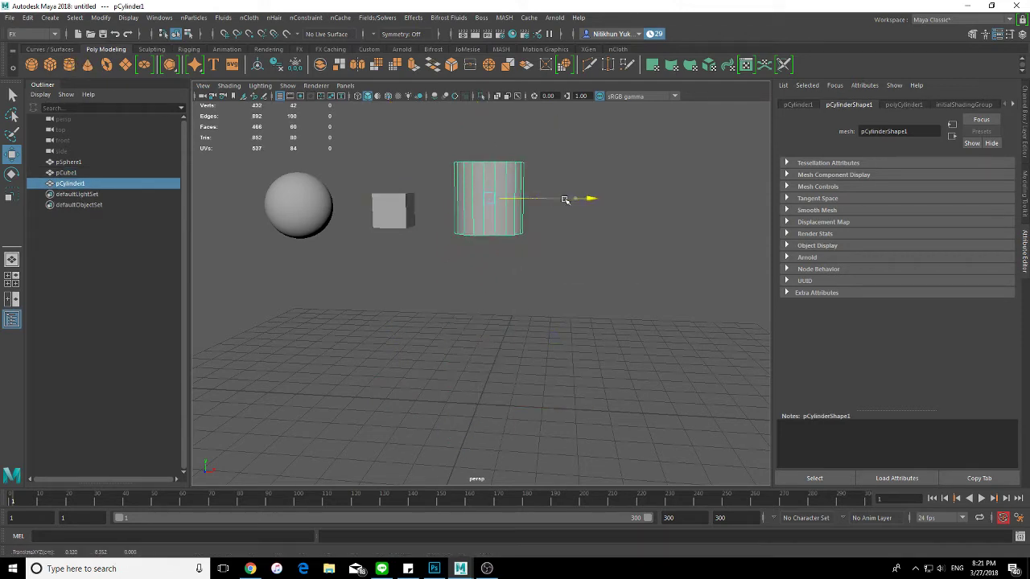
drag(507, 148, 507, 167)
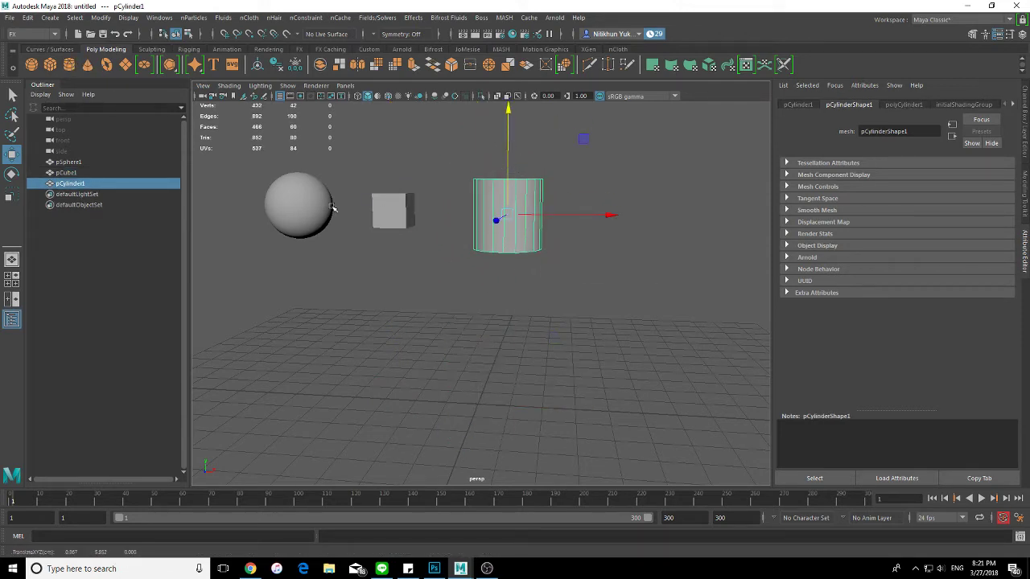
Scale the cube up uniformly.
click(392, 210)
key(r)
drag(394, 211, 438, 213)
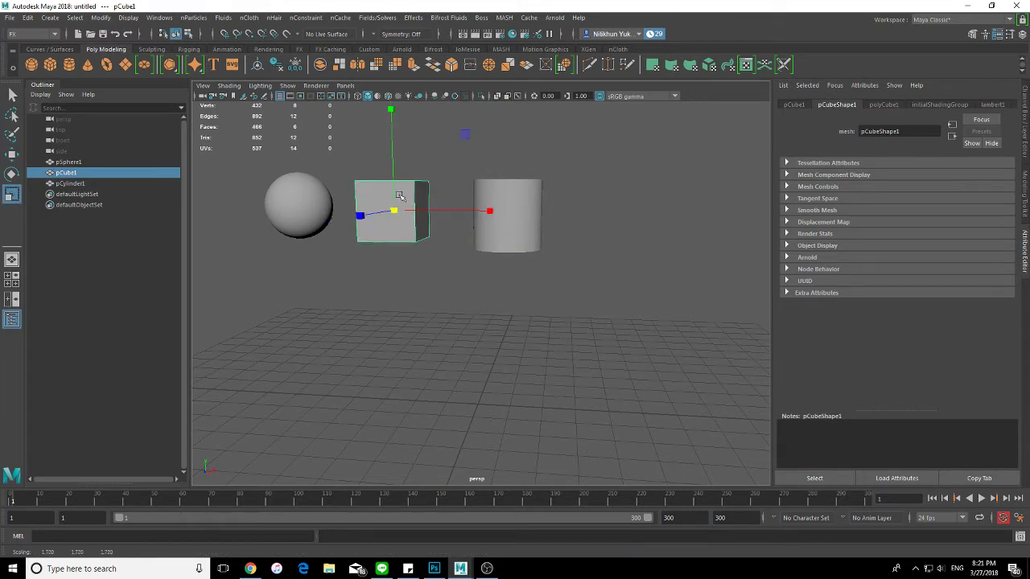
Add a cone and line it up above the grid to the right of the cylinder.
click(87, 64)
key(w)
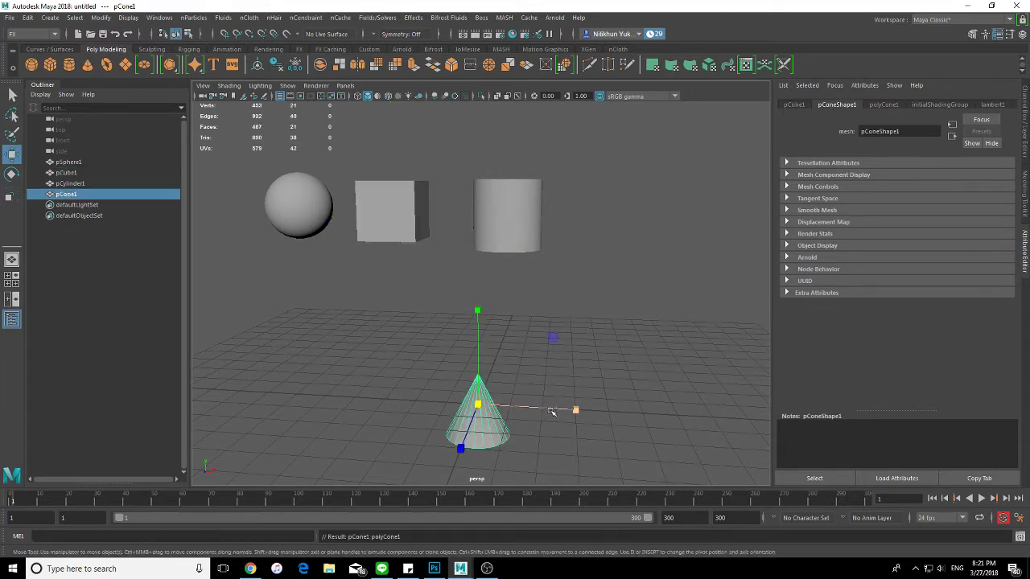
drag(593, 413, 667, 411)
drag(592, 309, 595, 114)
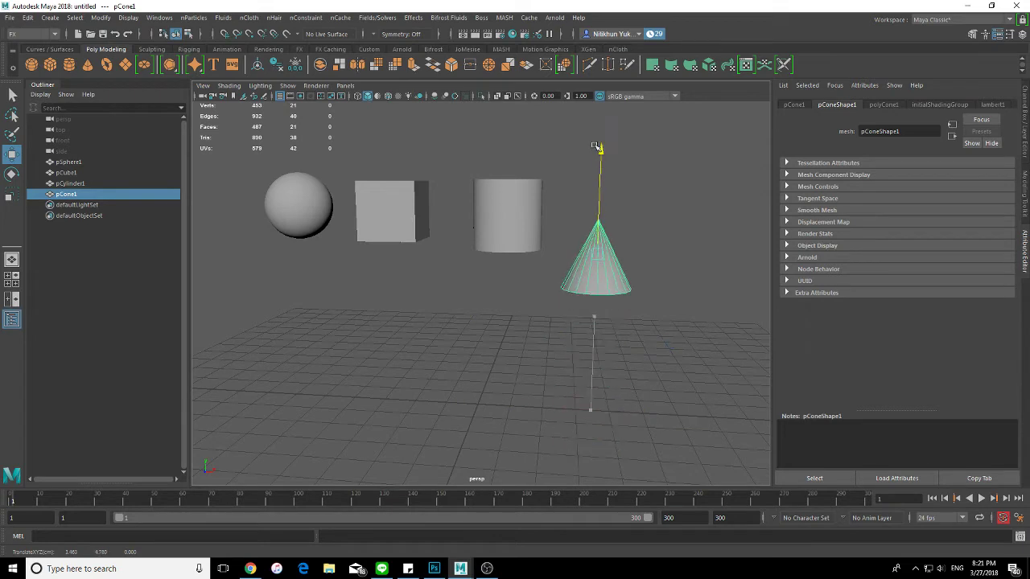
drag(672, 217, 692, 215)
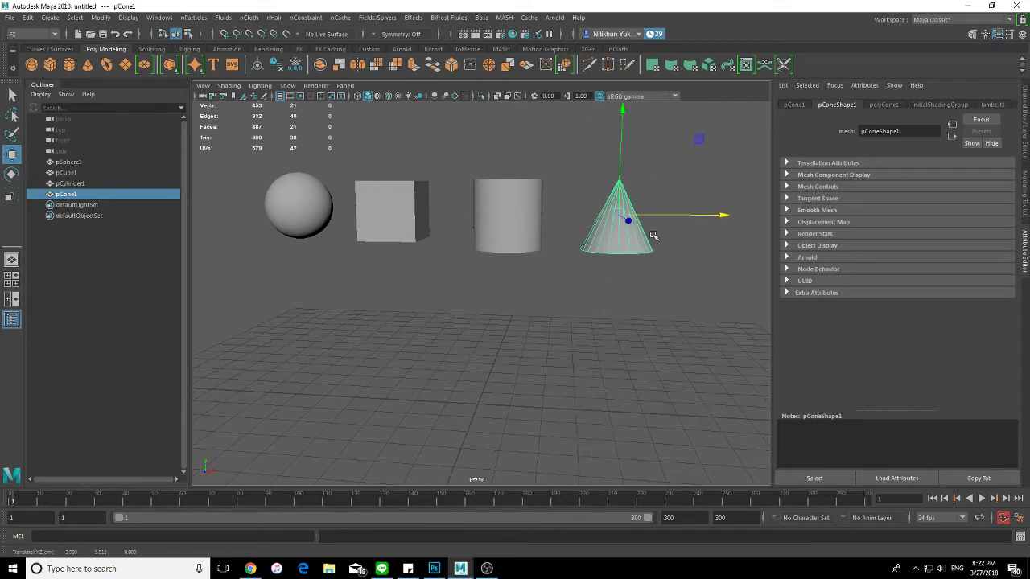
key(ctrl+a)
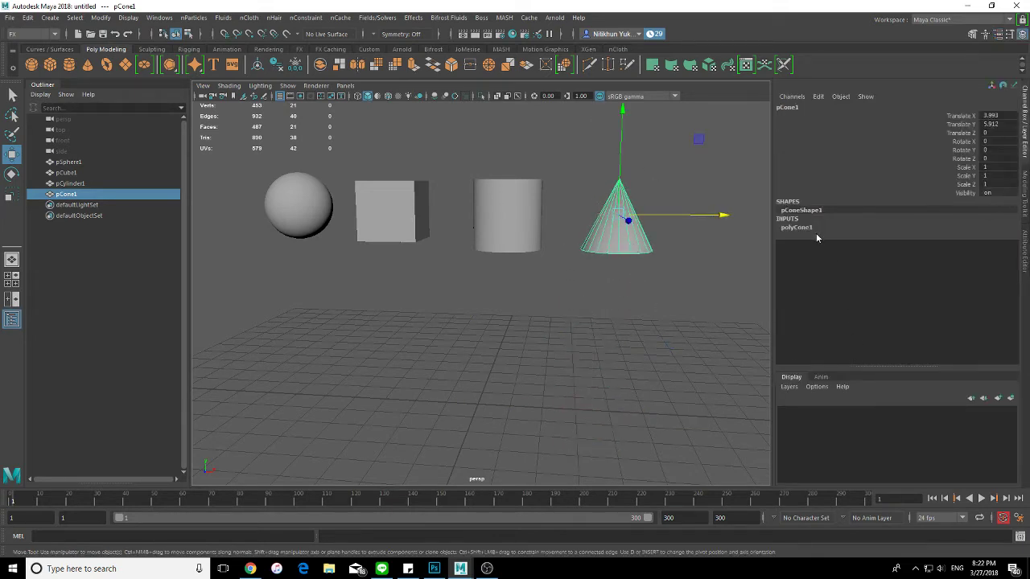
Increase the cone's height, height subdivisions and cap subdivisions.
click(804, 228)
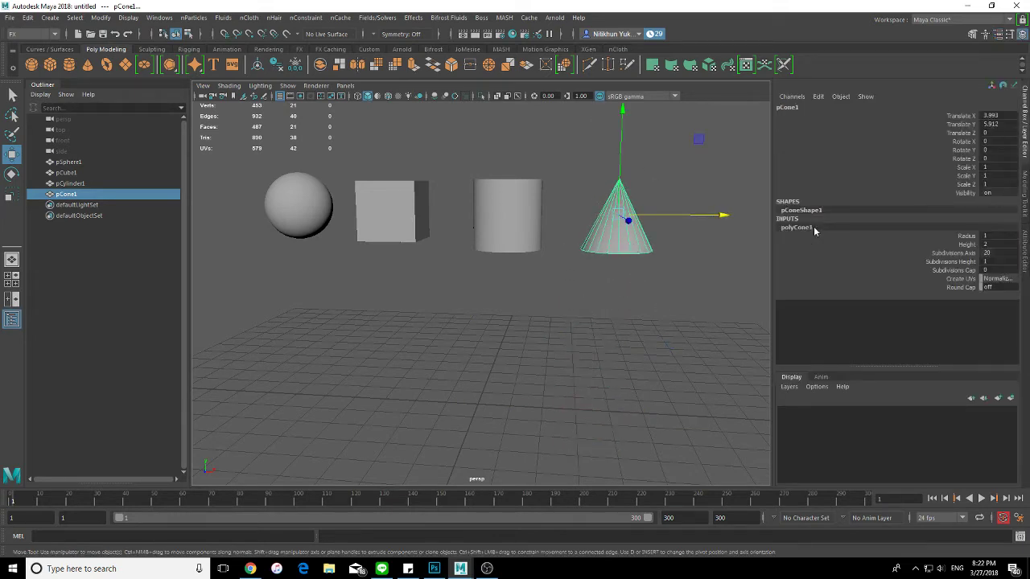
click(945, 244)
middle_drag(727, 260, 915, 259)
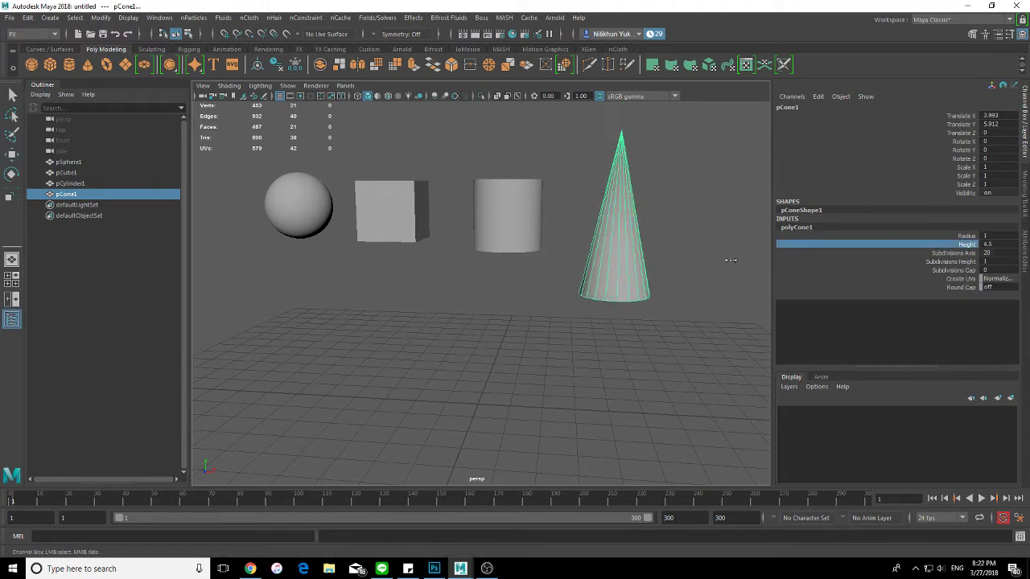
click(933, 262)
middle_drag(720, 297, 837, 303)
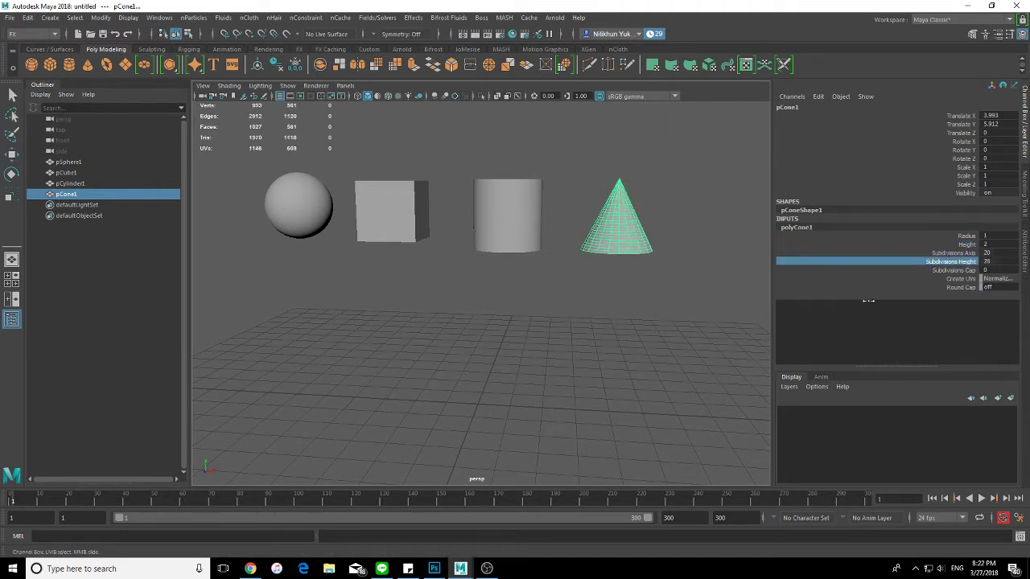
alt+drag(650, 317, 637, 276)
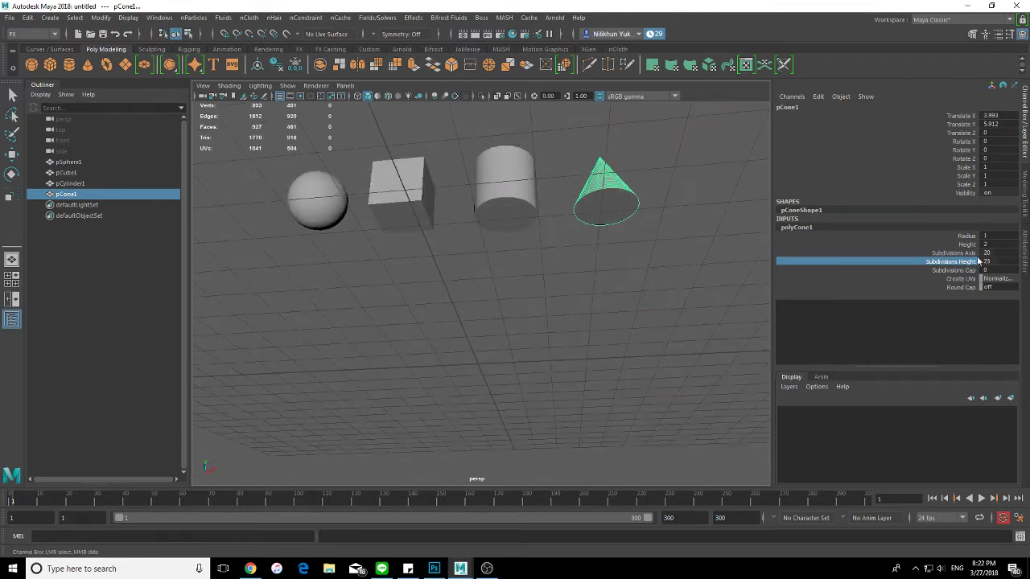
click(953, 270)
middle_drag(595, 292, 669, 287)
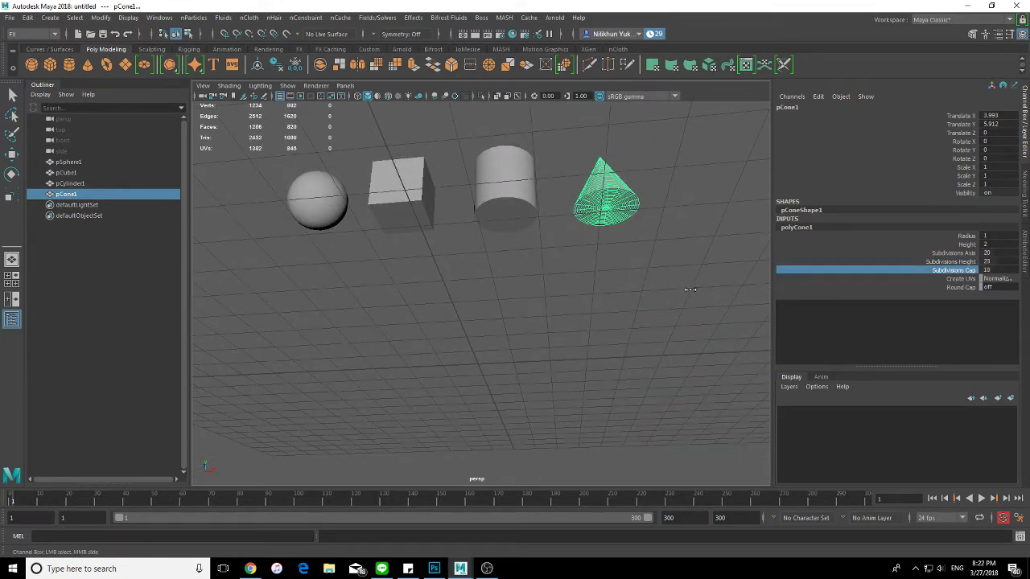
Increase the cylinder's height and cap subdivisions.
click(505, 191)
click(805, 228)
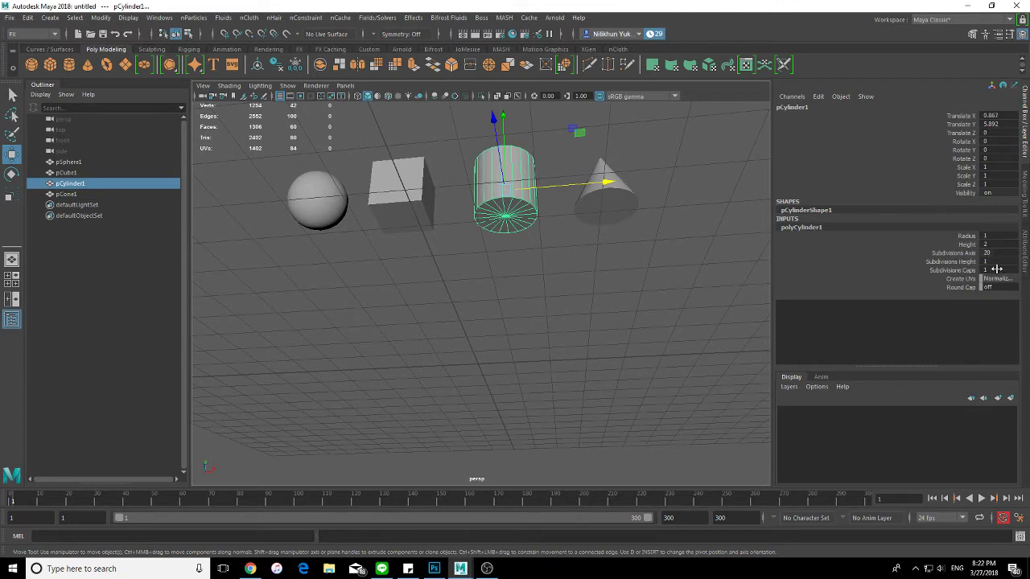
click(959, 262)
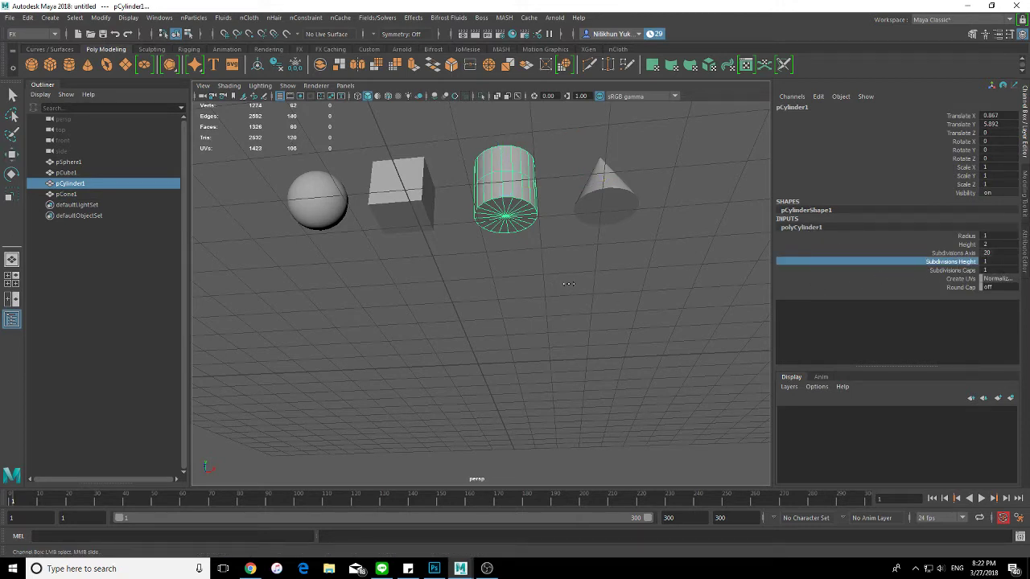
mouse_move(568, 284)
middle_down()
mouse_move(685, 283)
mouse_move(680, 294)
middle_up()
click(952, 271)
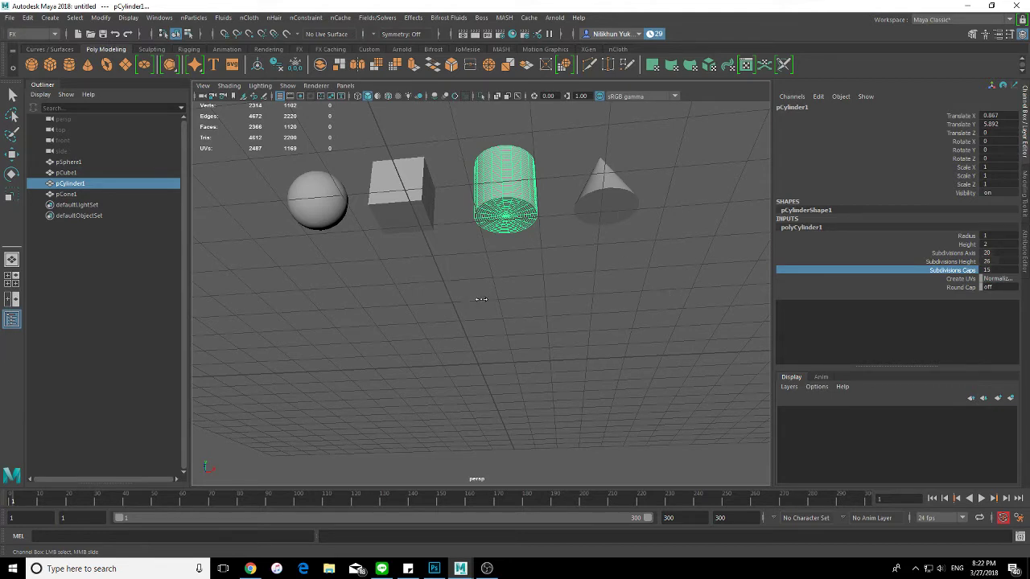
mouse_move(481, 298)
middle_down()
mouse_move(402, 305)
mouse_move(509, 302)
mouse_move(444, 301)
mouse_move(474, 298)
middle_up()
Raise the cube's width, height and depth subdivisions to 15 each.
alt+drag(478, 309, 485, 336)
scroll(393, 233, up, 2)
click(393, 233)
key(w)
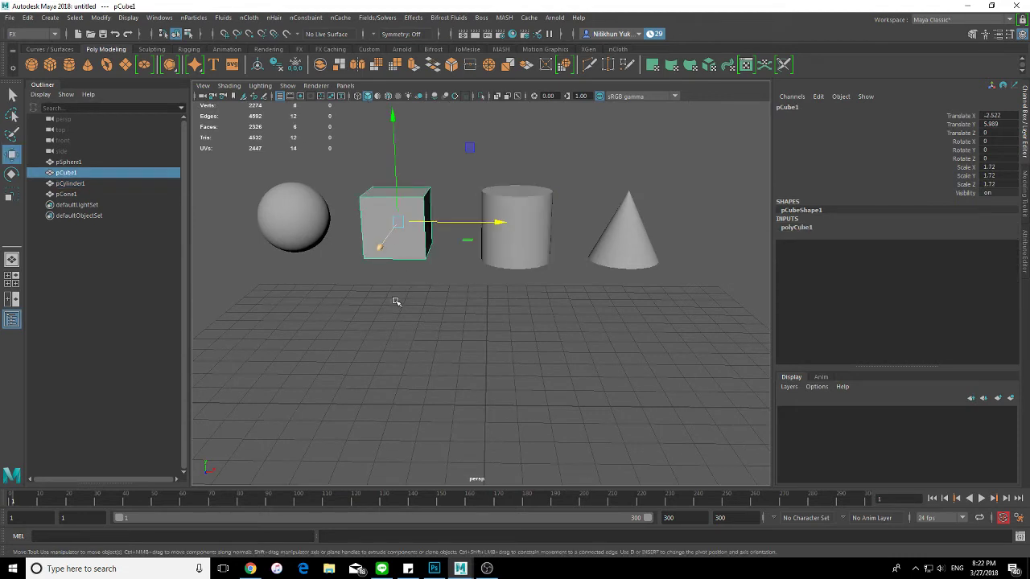
alt+drag(395, 301, 439, 344)
click(828, 228)
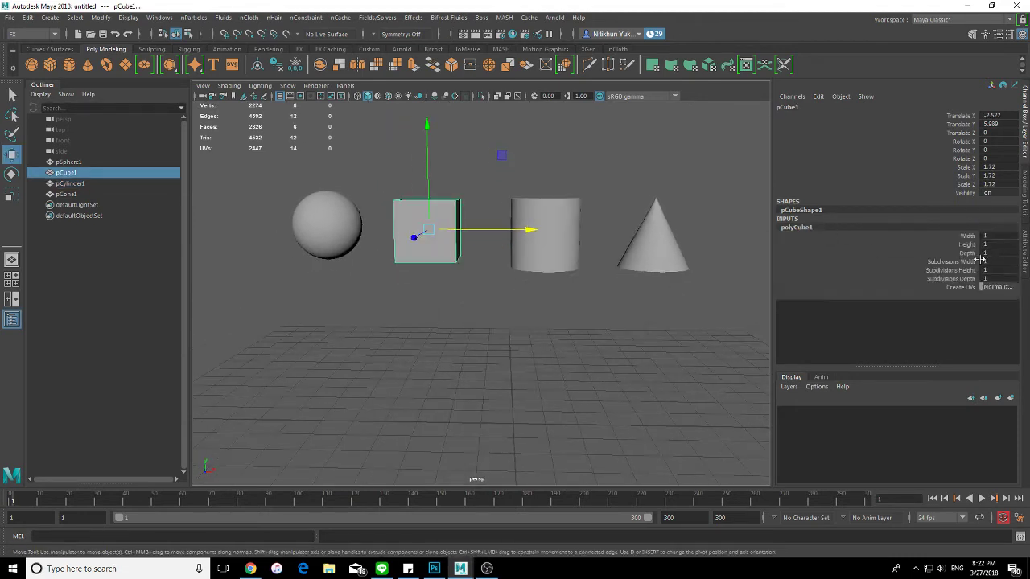
drag(960, 264, 959, 282)
middle_drag(589, 317, 663, 319)
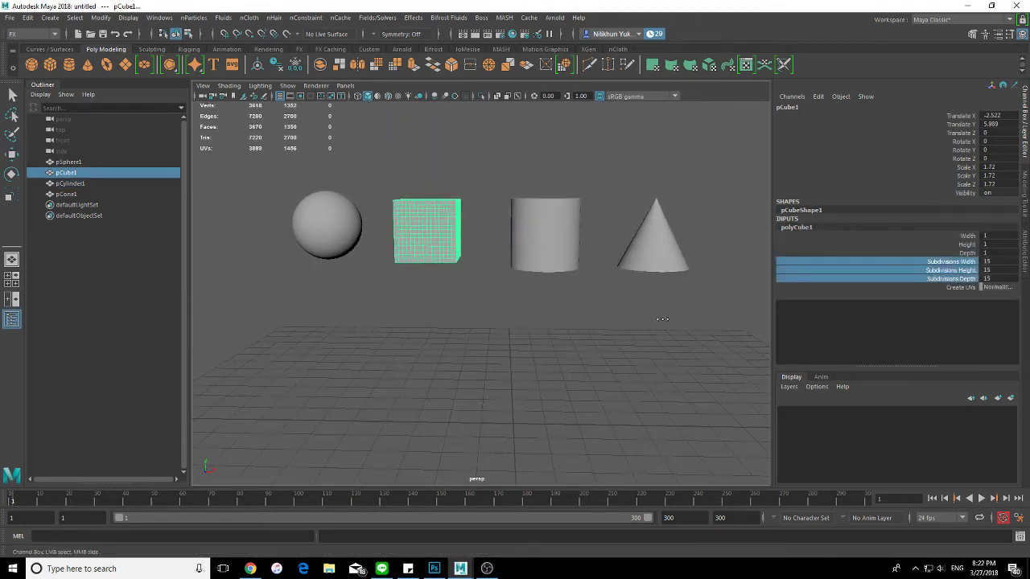
Raise the sphere's axis and height subdivisions to 21.
click(322, 237)
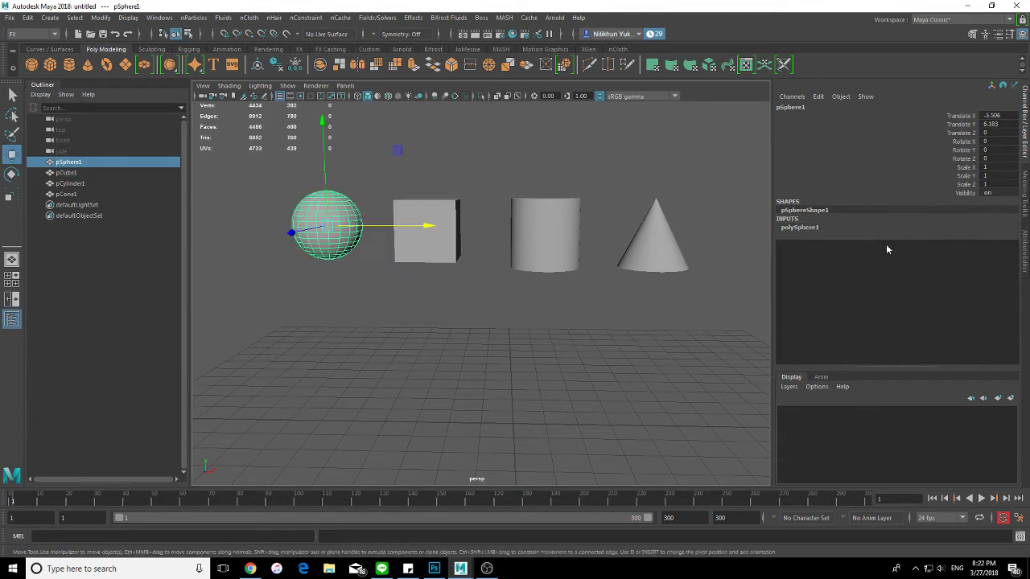
click(799, 228)
drag(951, 246, 950, 254)
middle_drag(599, 315, 623, 318)
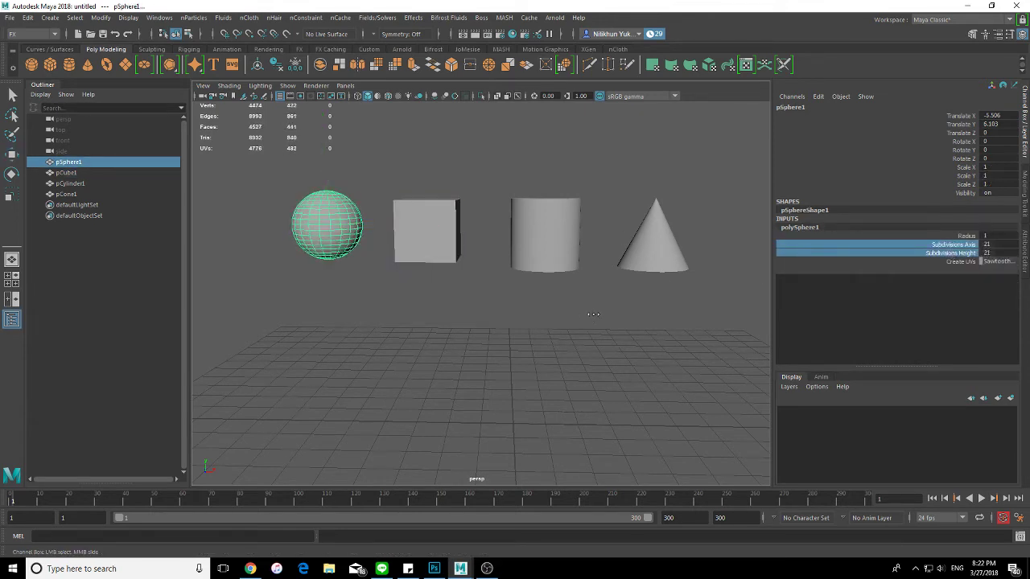
Delete history and freeze transformations on all four objects.
click(609, 356)
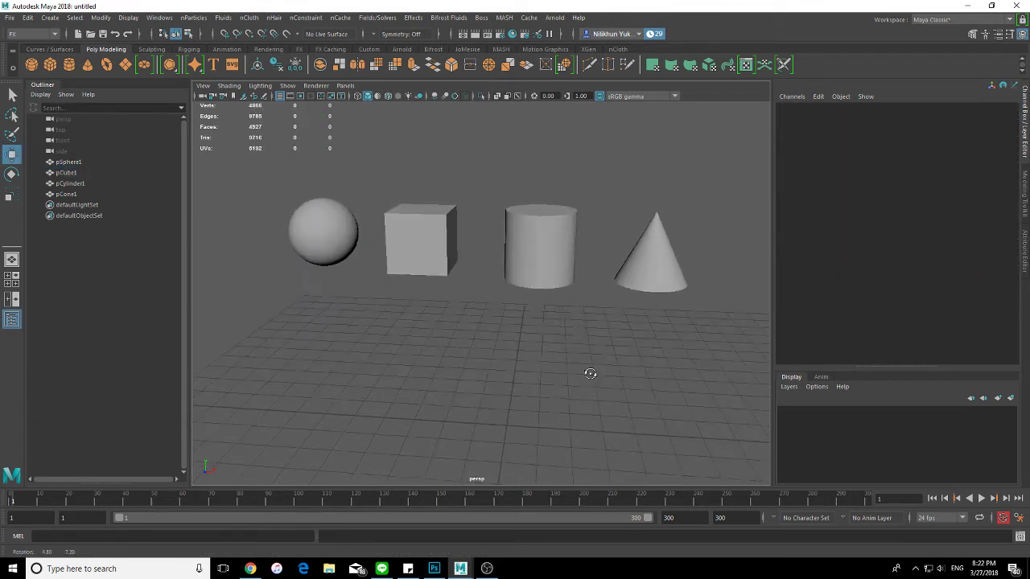
alt+drag(588, 372, 577, 340)
drag(233, 153, 685, 287)
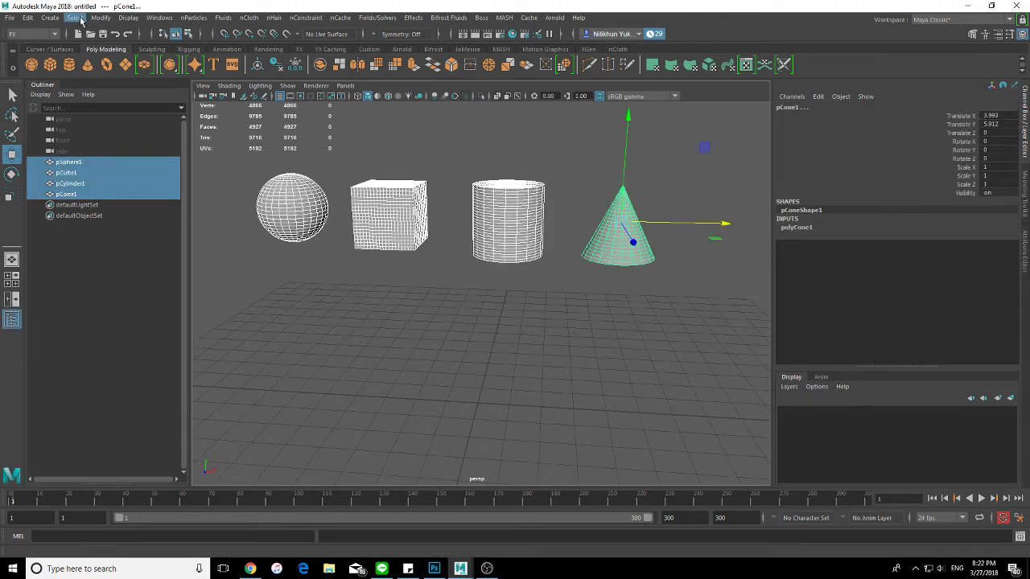
click(27, 17)
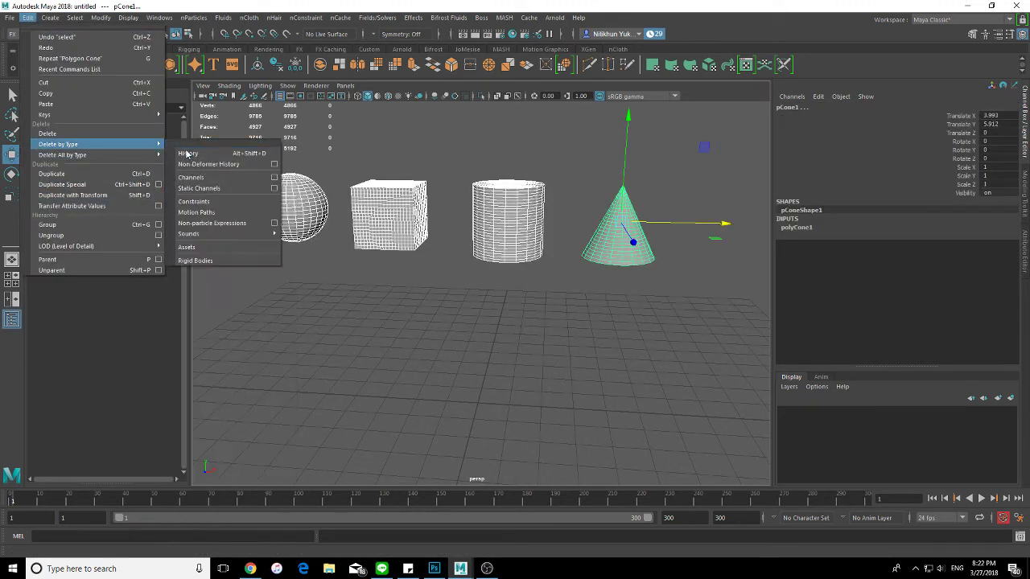
click(189, 154)
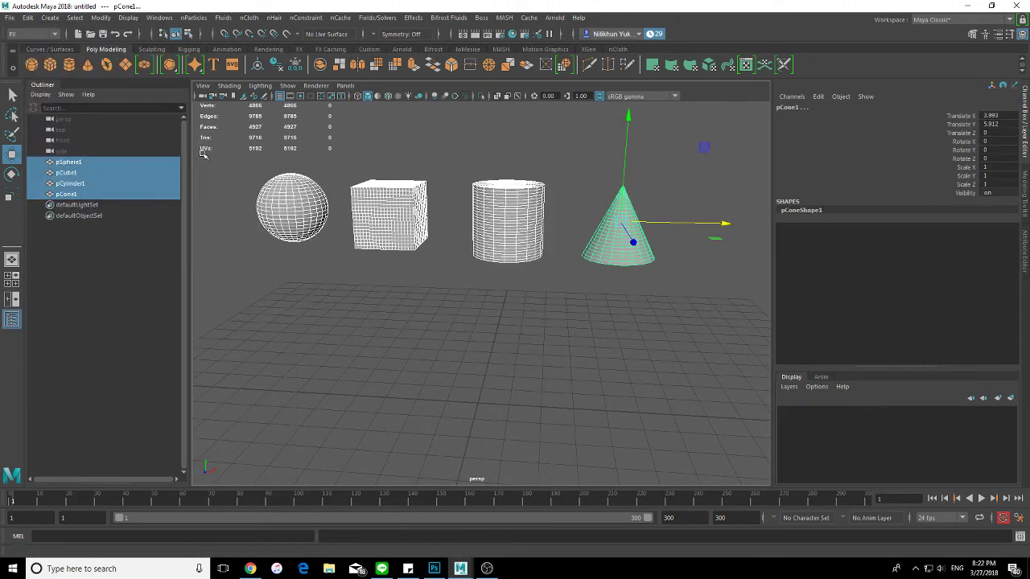
click(111, 21)
click(144, 66)
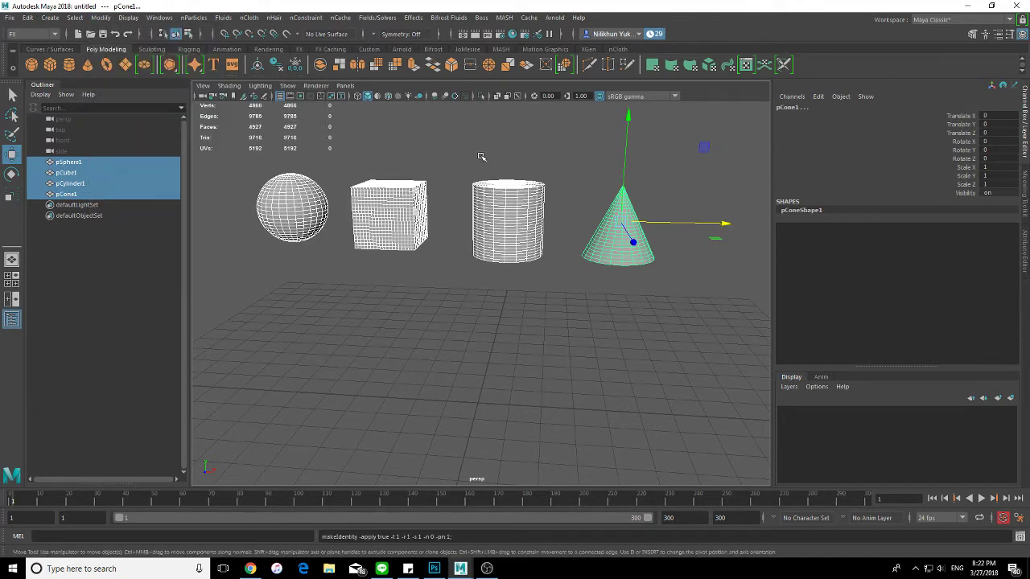
Reselect the four objects and make them nCloth objects.
click(480, 156)
drag(242, 159, 807, 307)
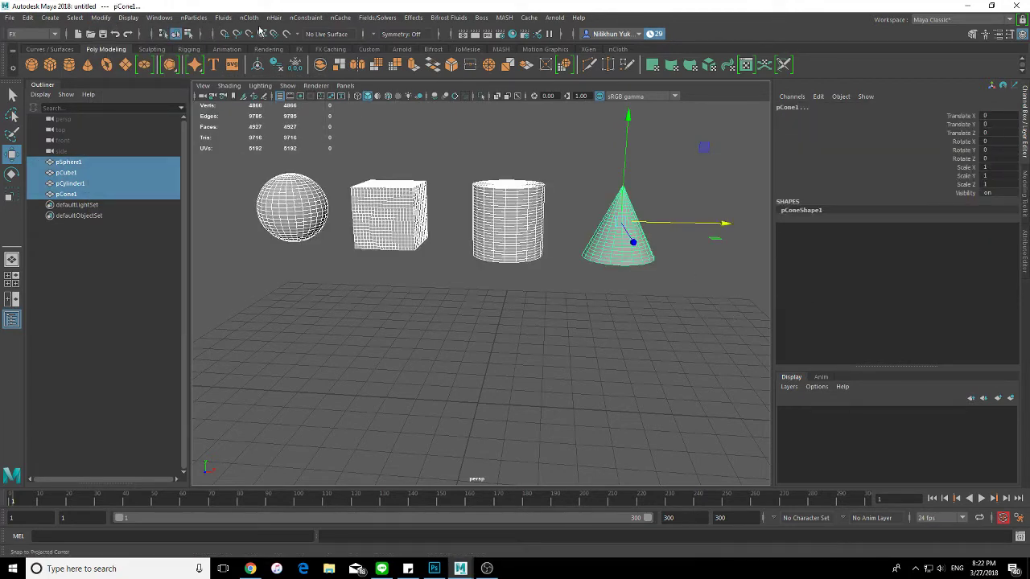
click(250, 18)
click(286, 56)
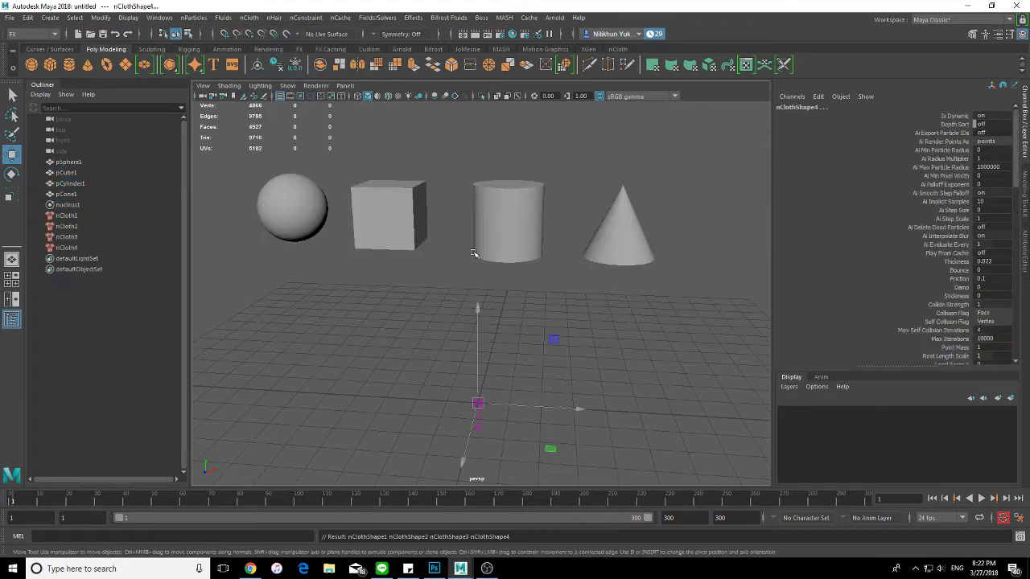
Enable nucleus1's Use Plane and test-play the four nCloth shapes falling onto it.
click(80, 204)
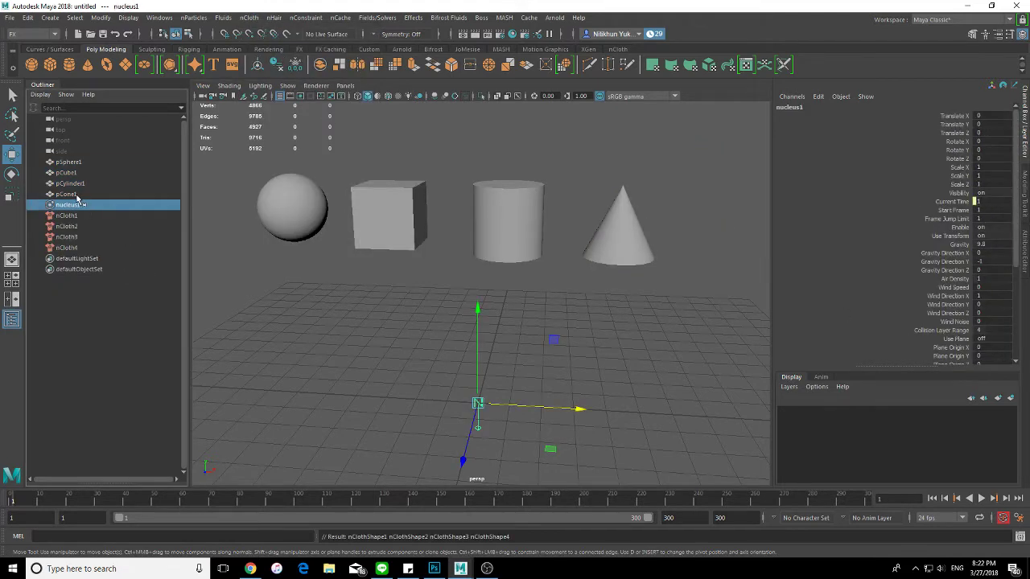
click(76, 195)
click(74, 206)
key(ctrl+a)
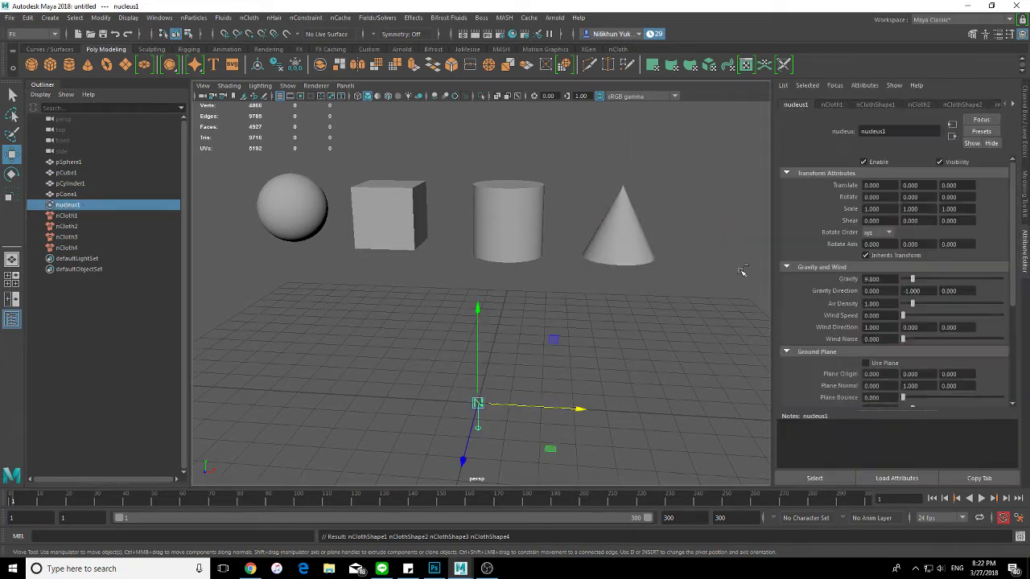
click(877, 364)
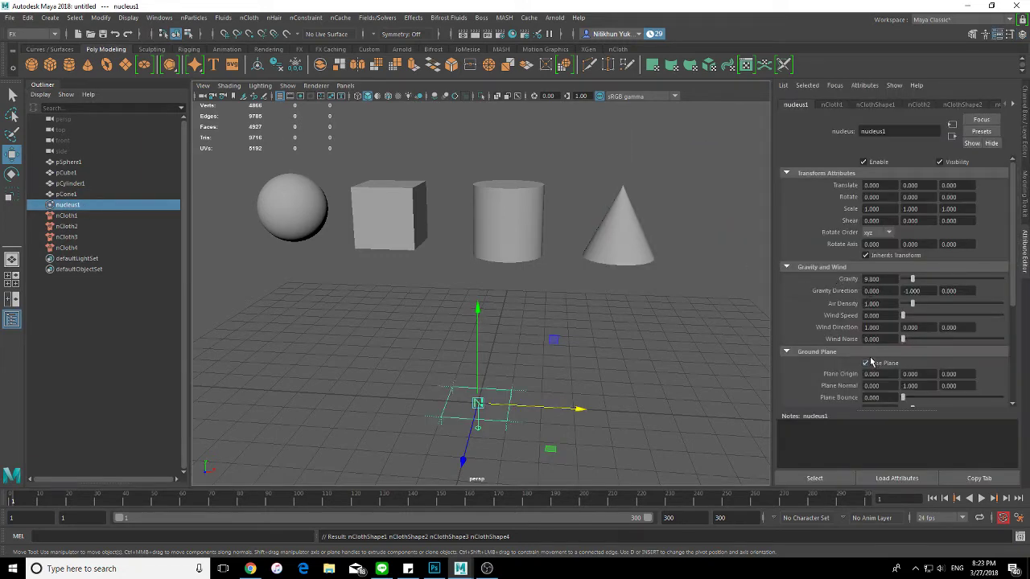
scroll(524, 303, down, 3)
scroll(551, 297, down, 2)
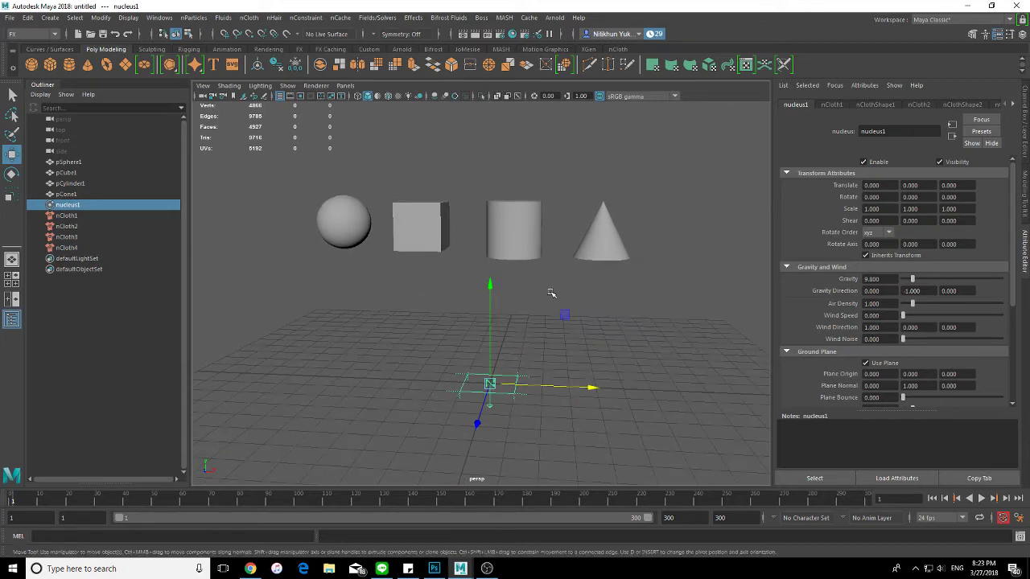
scroll(564, 292, up, 1)
scroll(599, 302, up, 1)
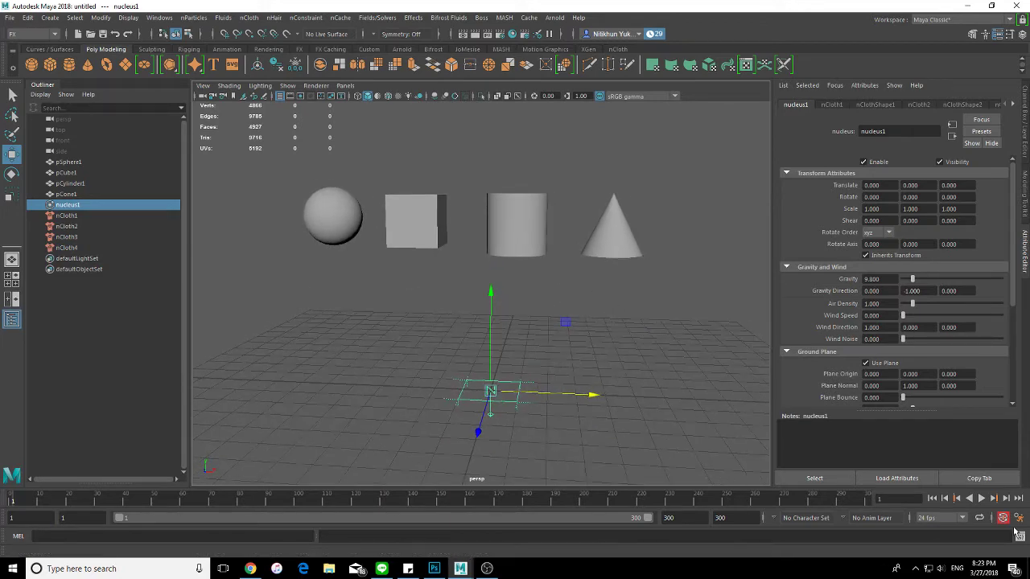
click(981, 499)
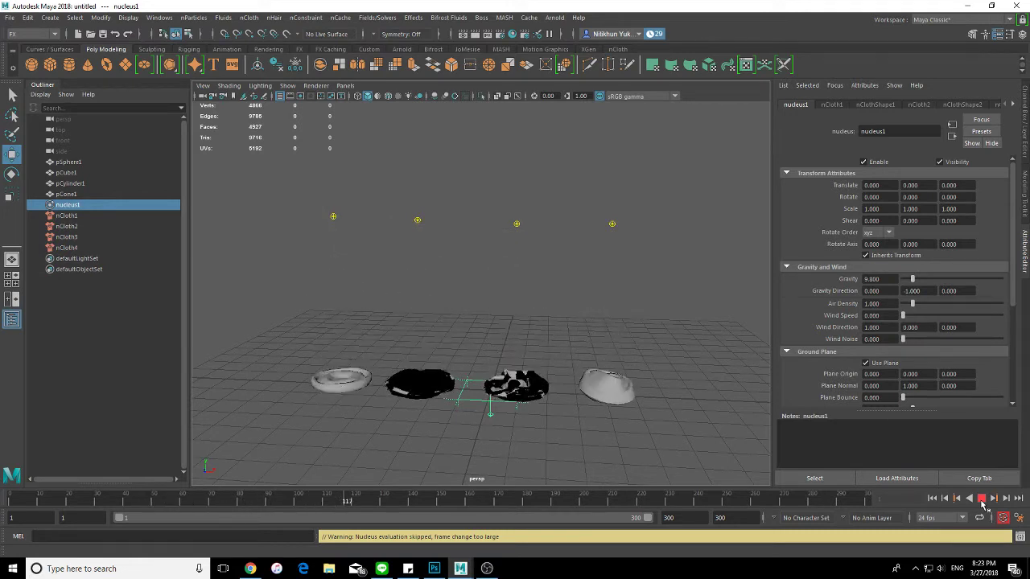
click(981, 499)
Give the sphere the waterVolume preset and the cube the waterBalloon preset.
click(932, 499)
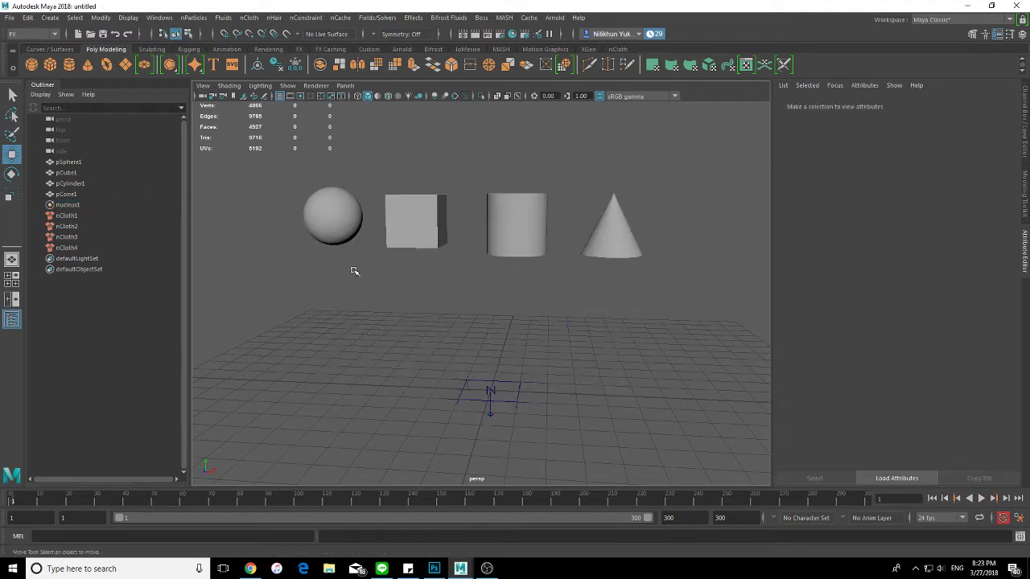
click(334, 231)
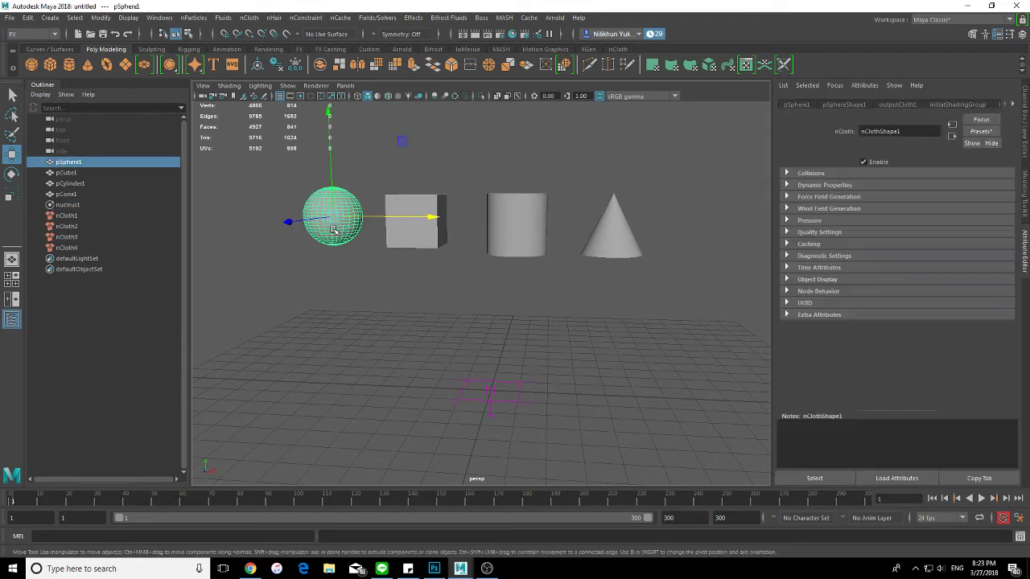
click(981, 131)
mouse_move(956, 363)
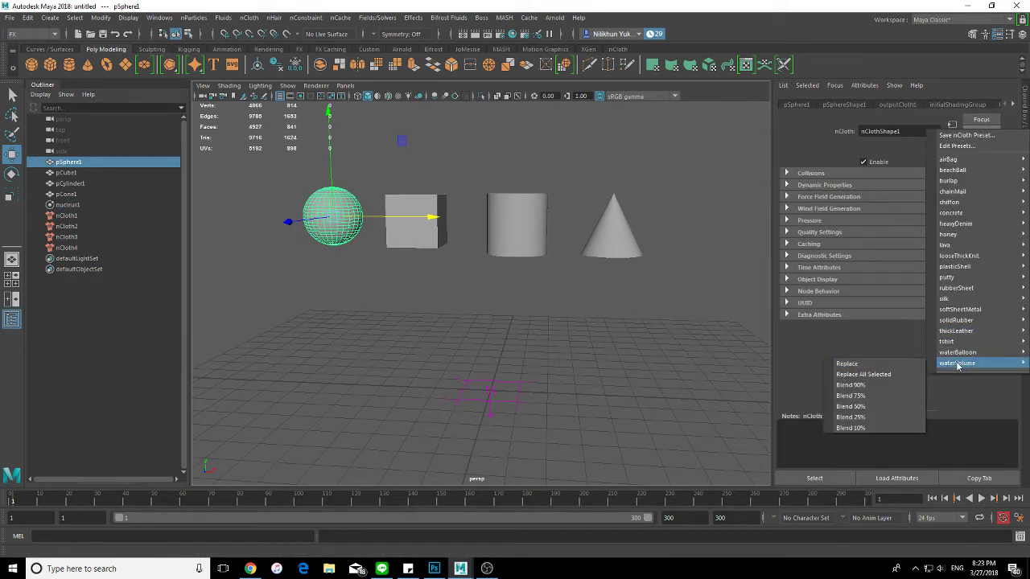
click(873, 367)
click(439, 234)
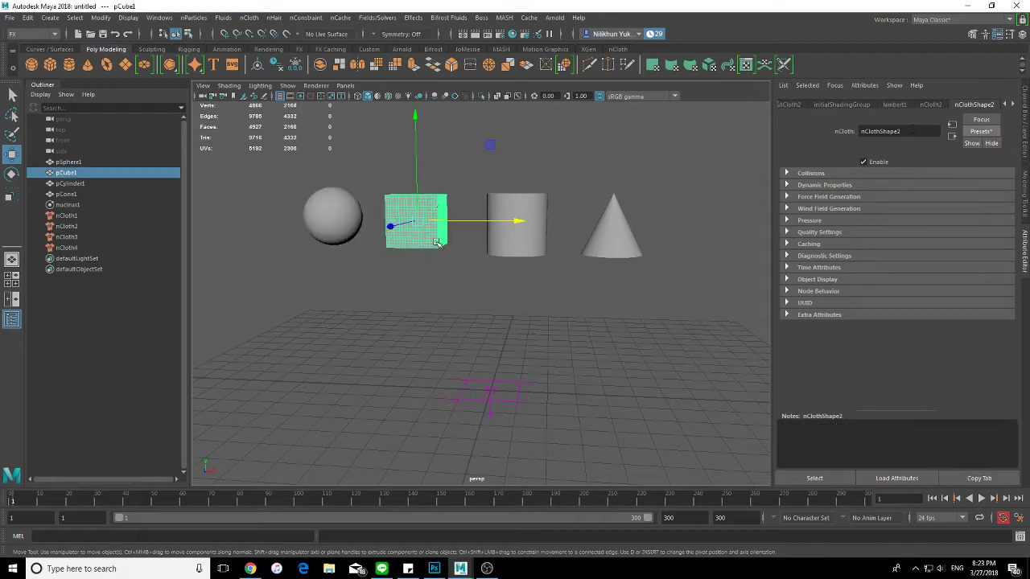
click(983, 132)
mouse_move(958, 356)
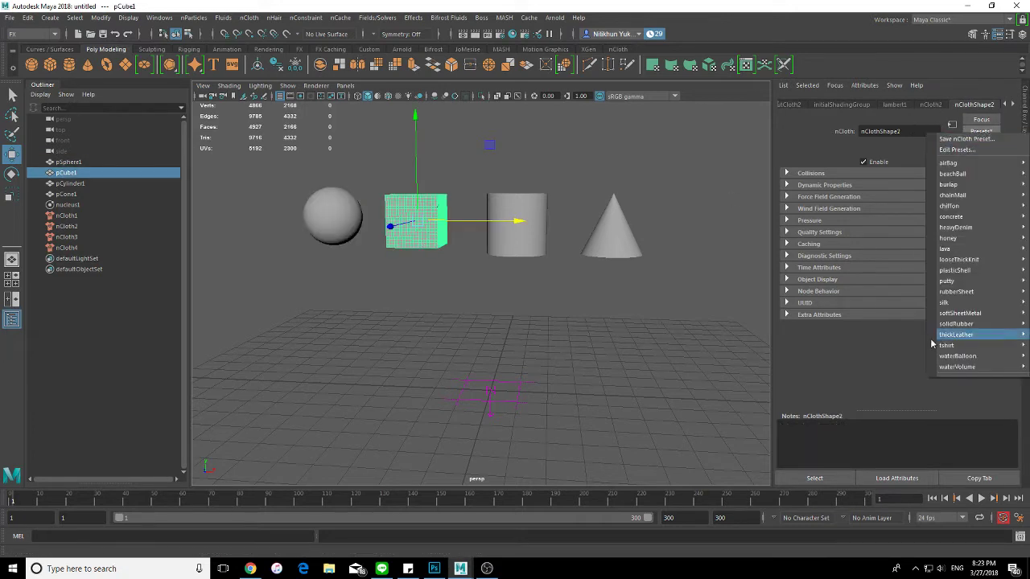
click(878, 357)
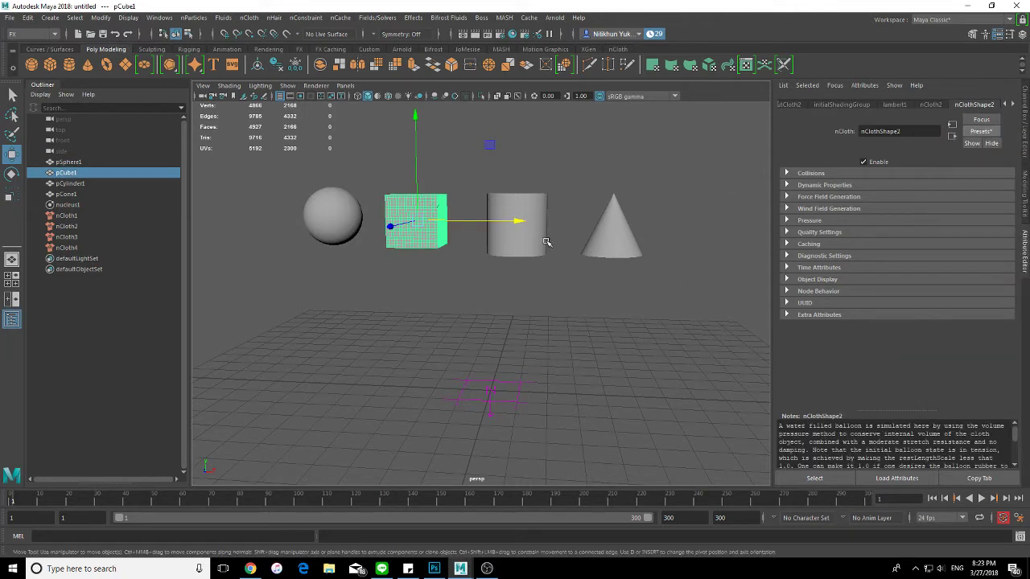
Give the cylinder the lava preset and the cone the airBag preset.
click(520, 224)
click(975, 132)
mouse_move(946, 281)
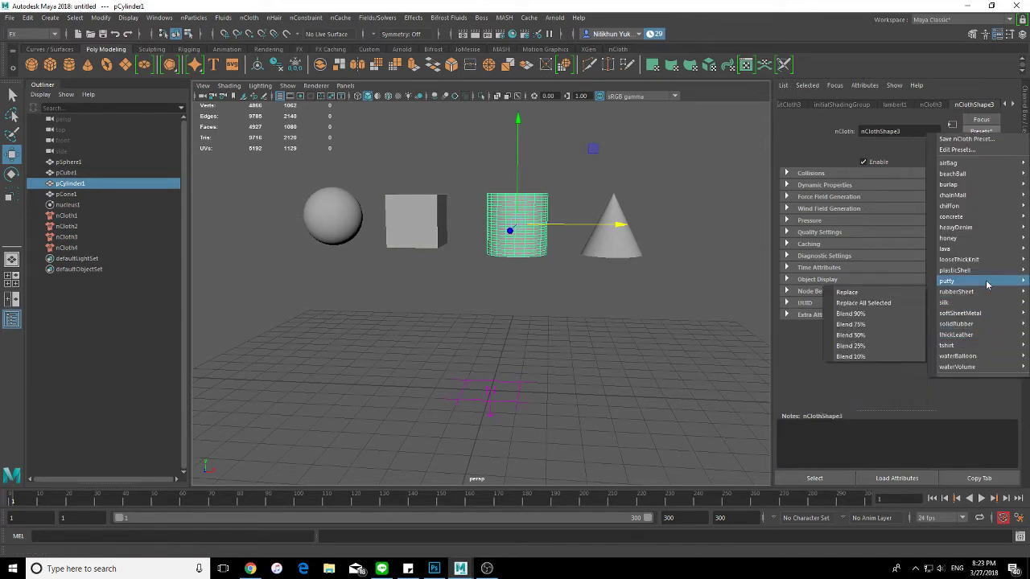
mouse_move(946, 249)
click(861, 249)
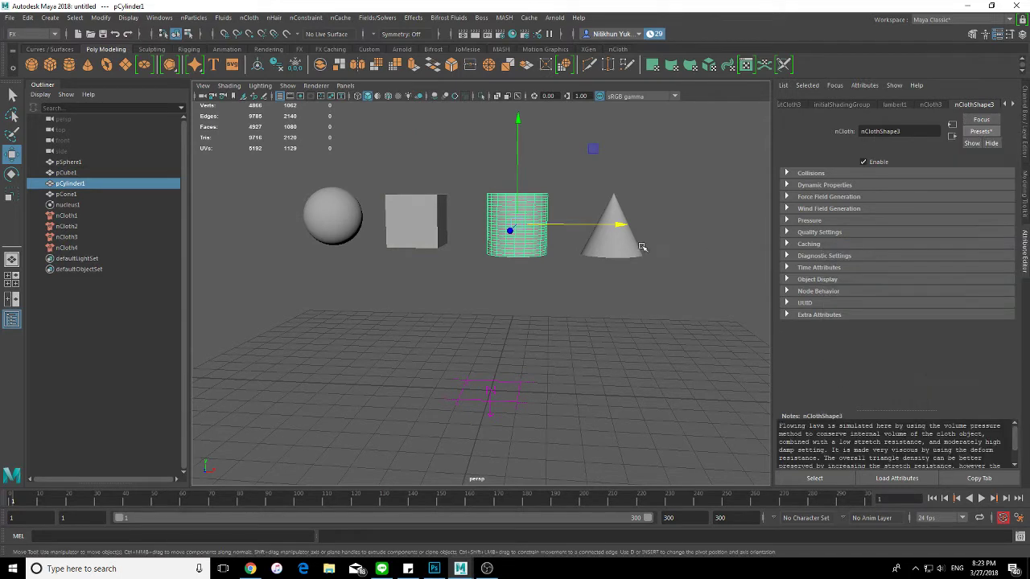
click(614, 240)
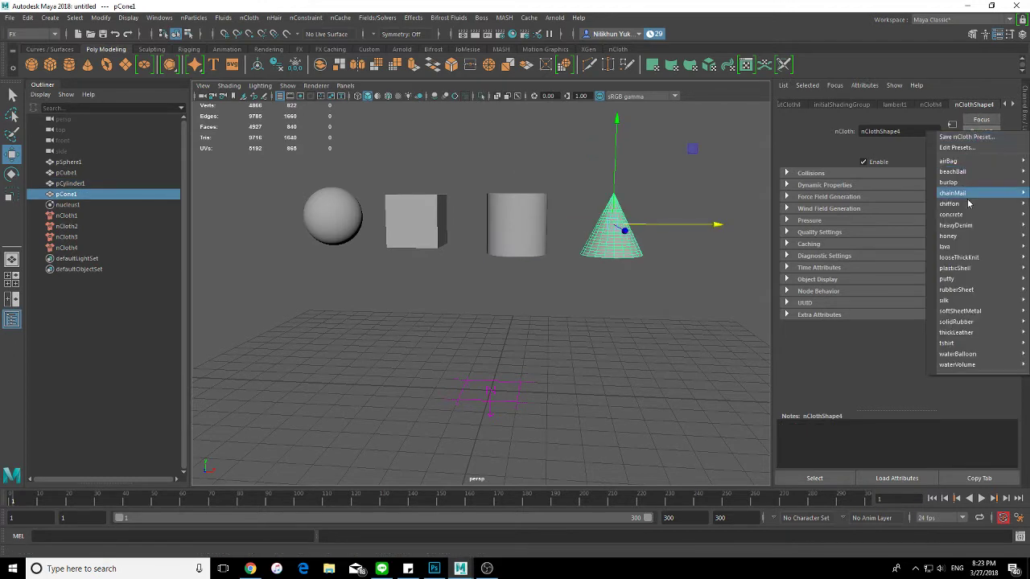
click(979, 132)
mouse_move(954, 172)
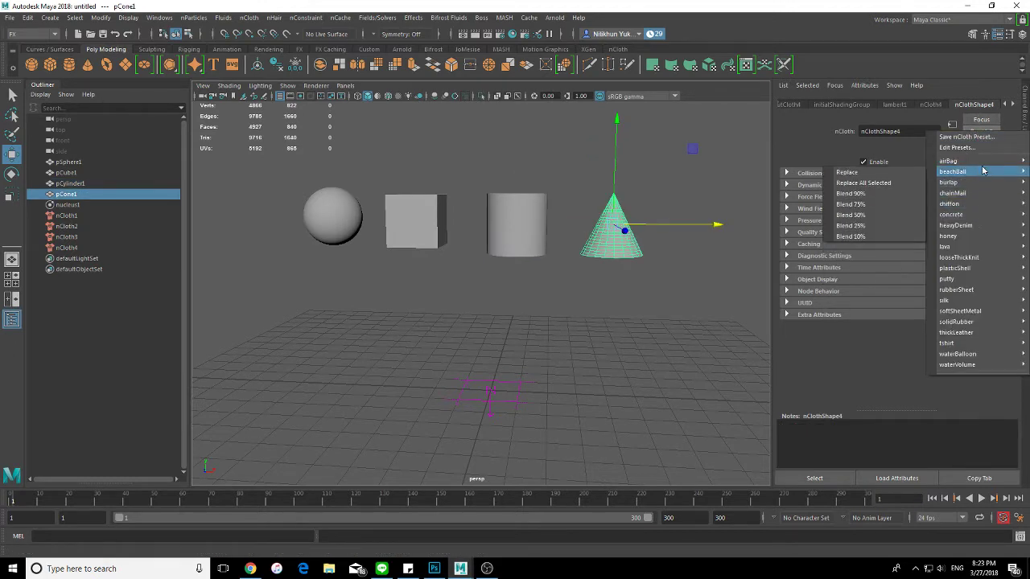
click(891, 167)
click(652, 352)
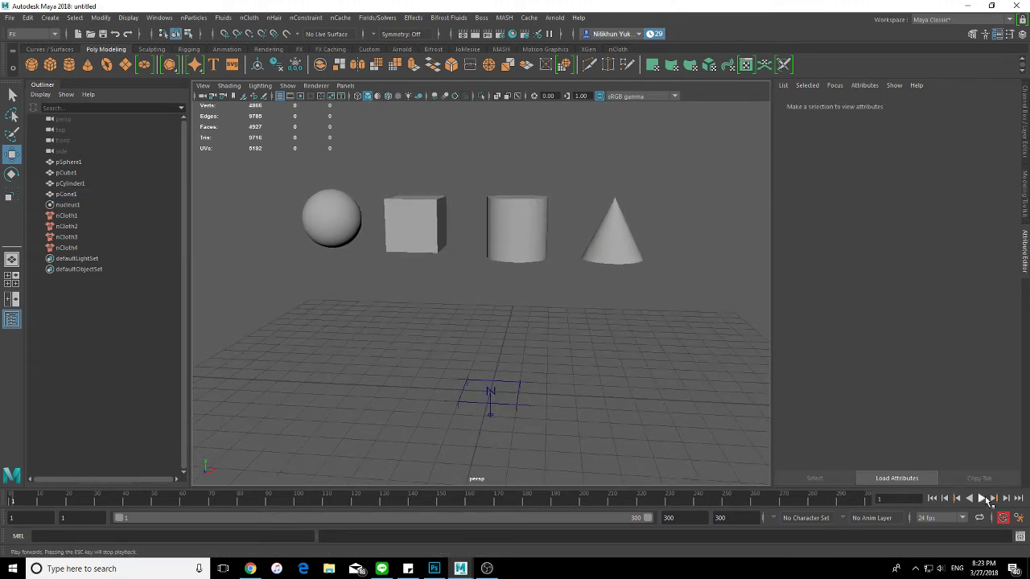
Play the simulation and stop at frame 86 to watch the cube swell and dent.
click(981, 498)
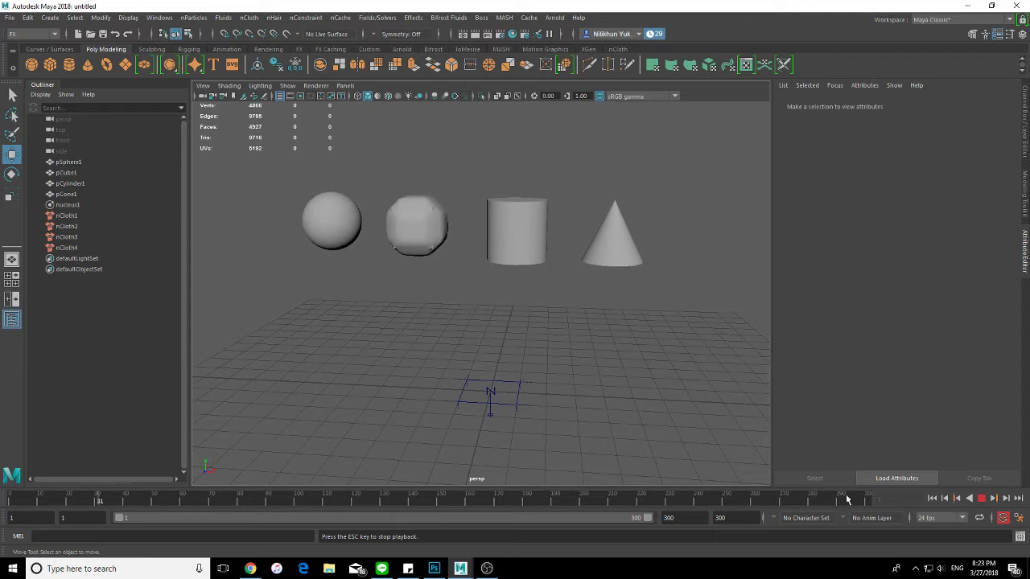
click(982, 498)
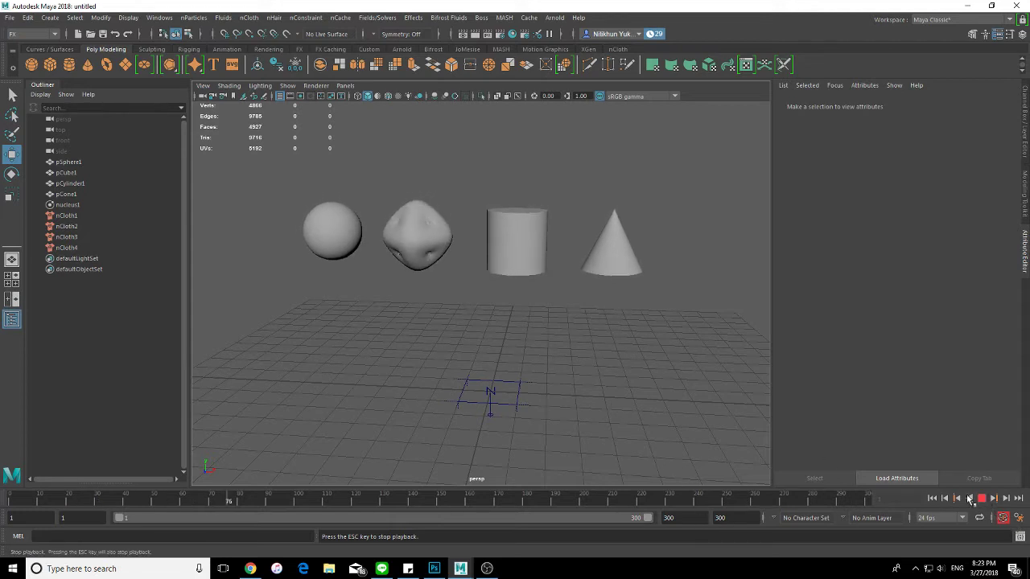
click(257, 499)
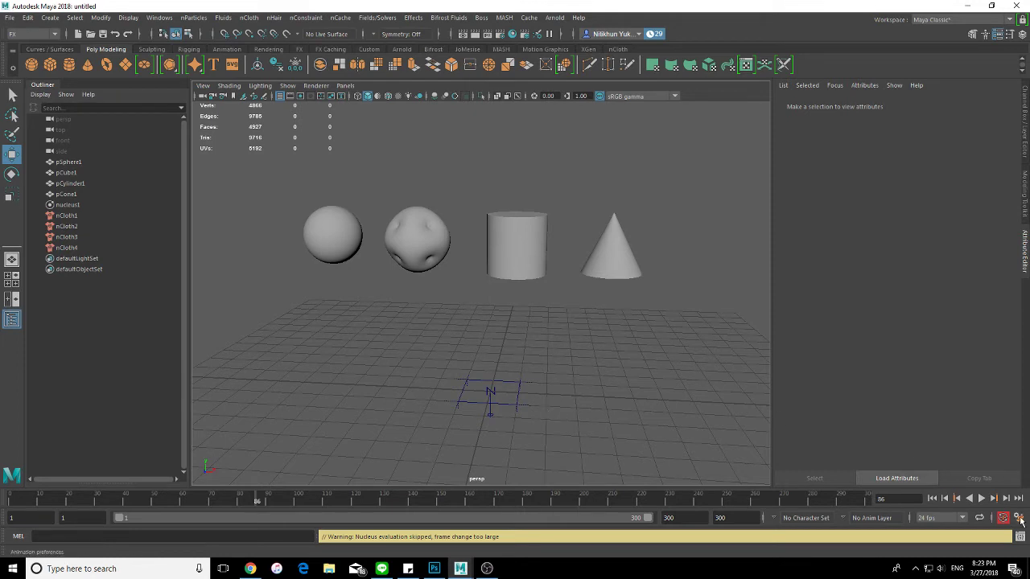
Set Time Slider playback speed to Play every frame, save the preferences, and replay the simulation.
click(1018, 519)
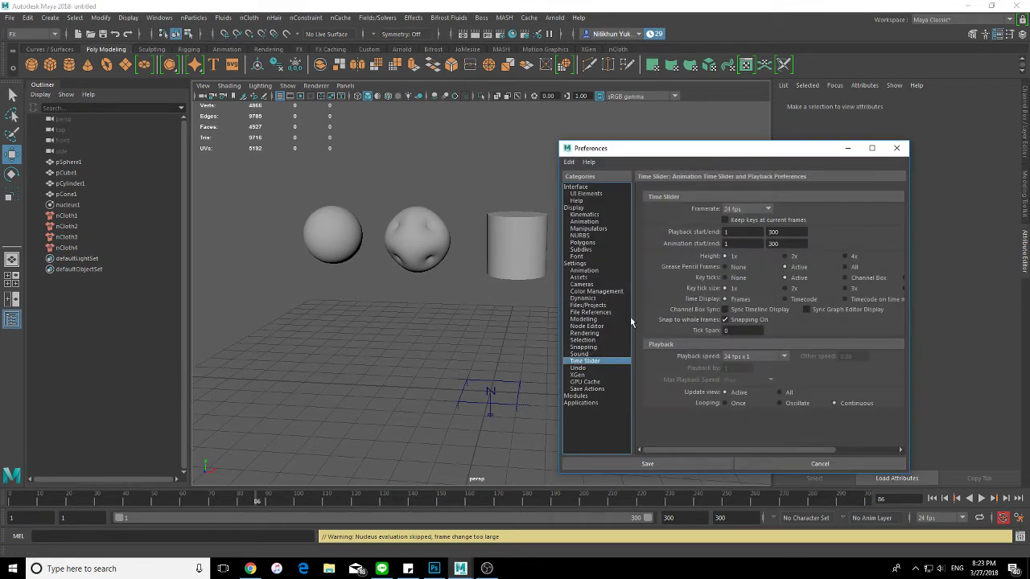
click(588, 264)
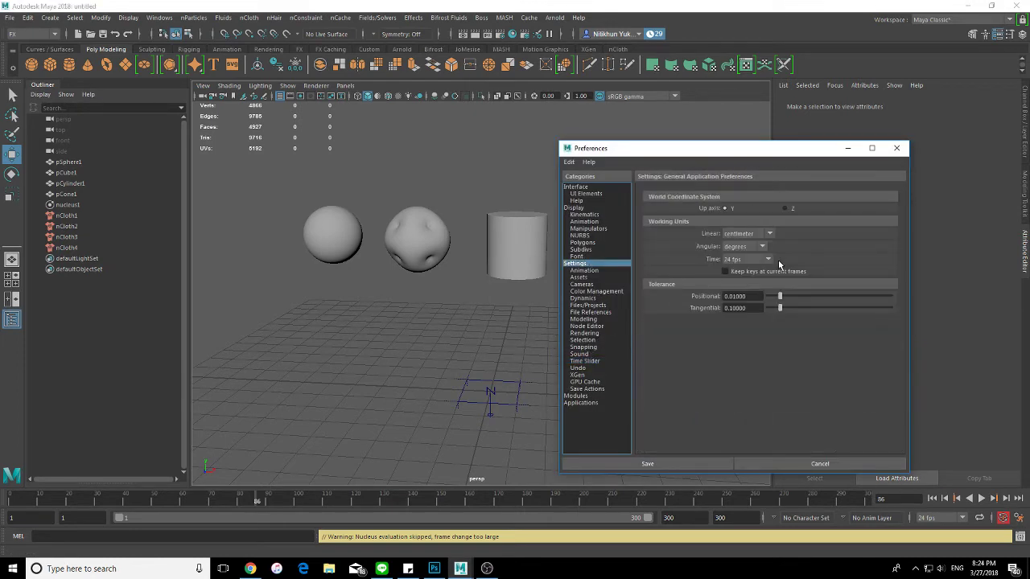
click(592, 272)
scroll(698, 341, down, 3)
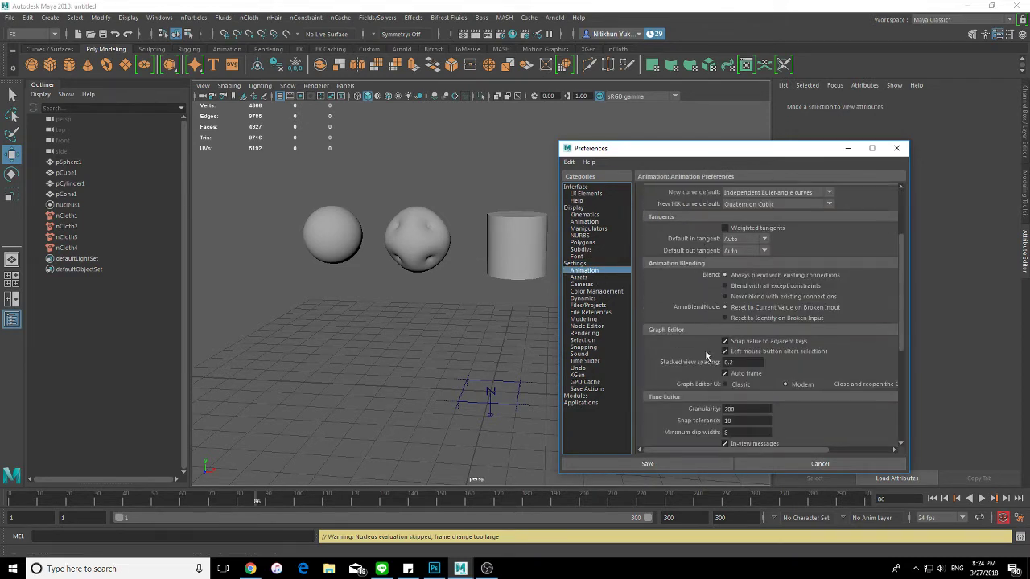
scroll(701, 354, down, 2)
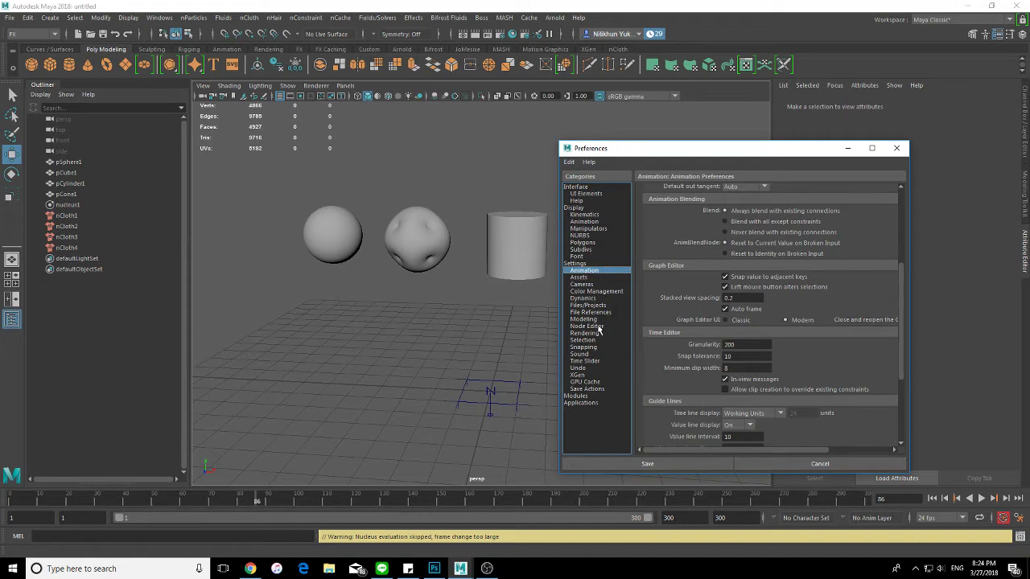
click(589, 368)
click(592, 361)
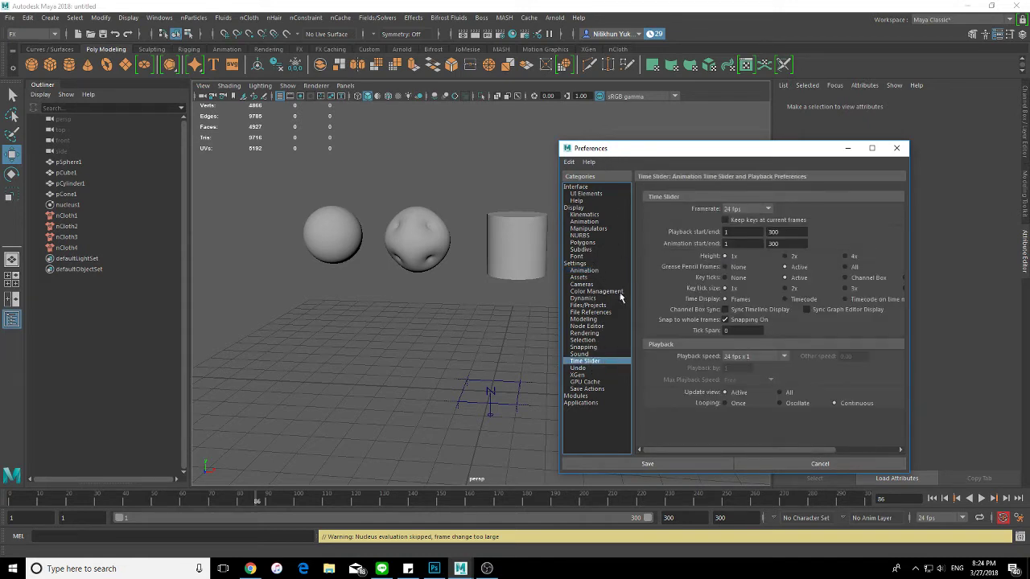
click(761, 357)
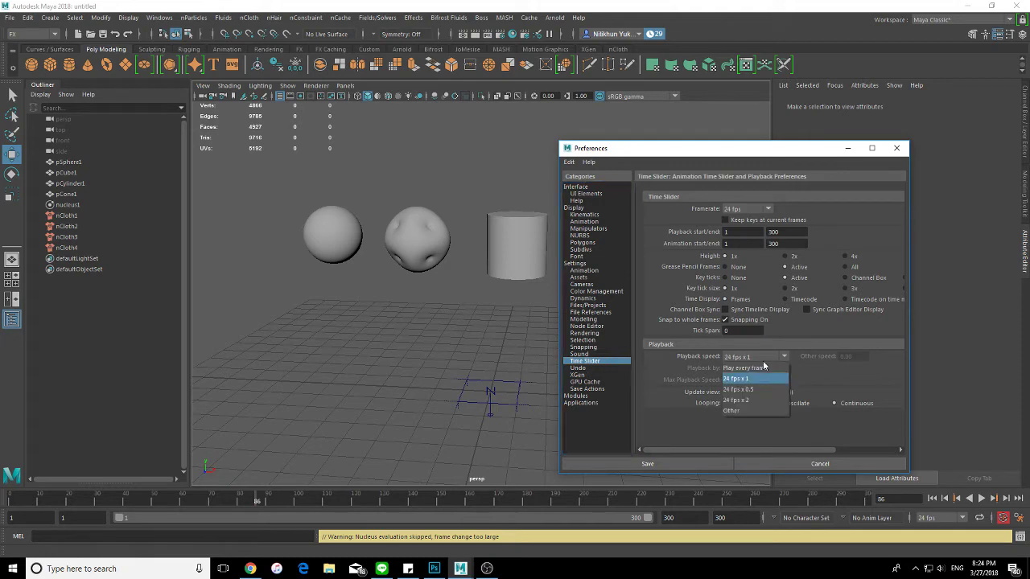
click(744, 368)
click(679, 462)
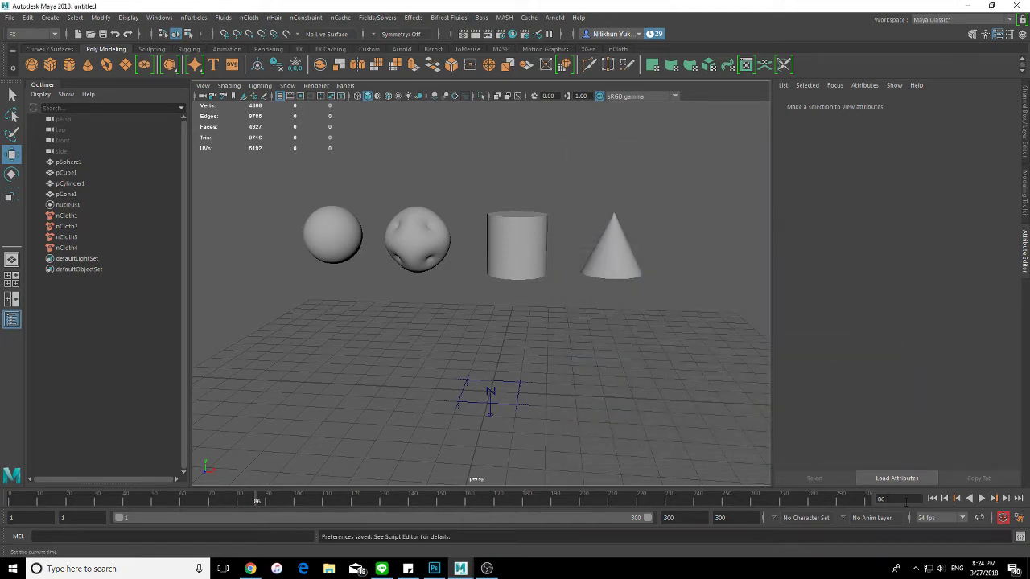
click(931, 498)
Play the cloth simulation as the shapes squash, then stop and rewind to frame 1.
click(981, 498)
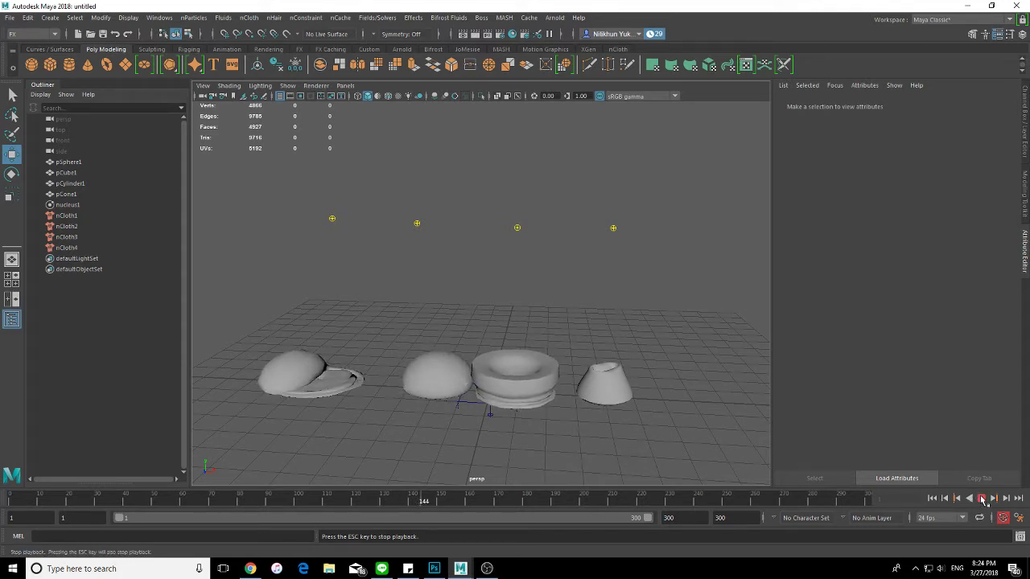
click(982, 499)
click(931, 499)
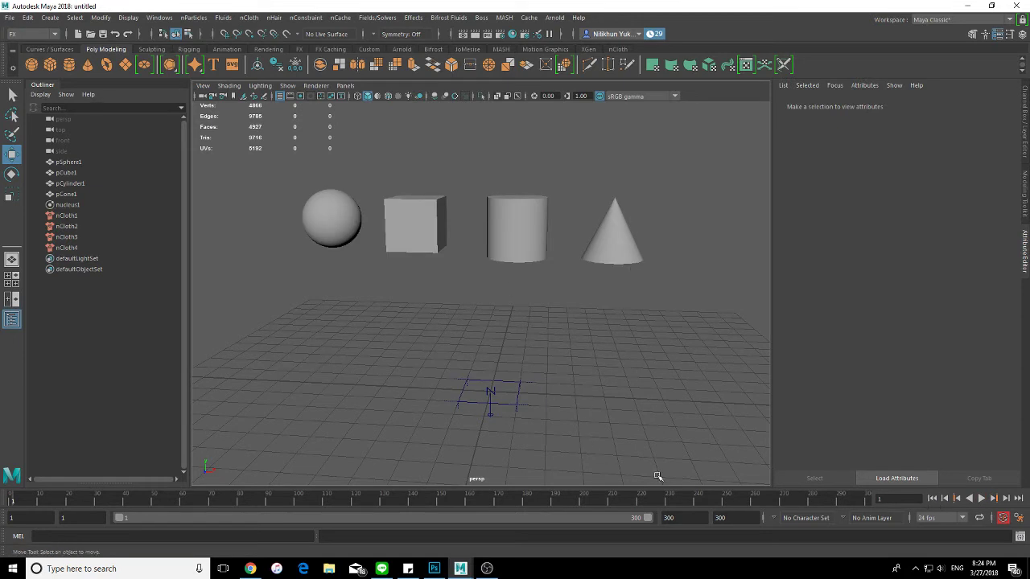
Set the playback speed preference to 24 fps x 1 and save it.
click(1019, 519)
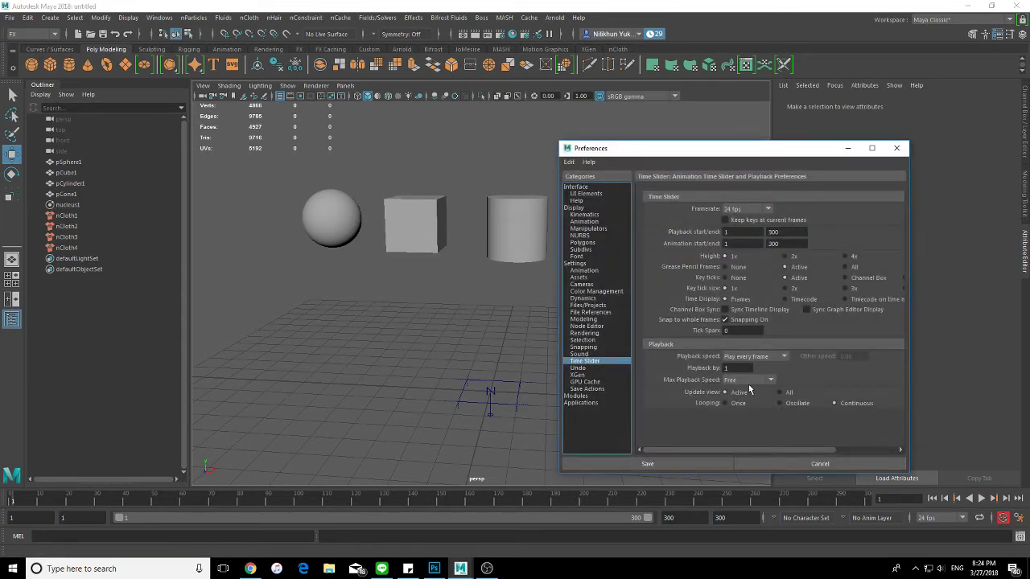
click(762, 359)
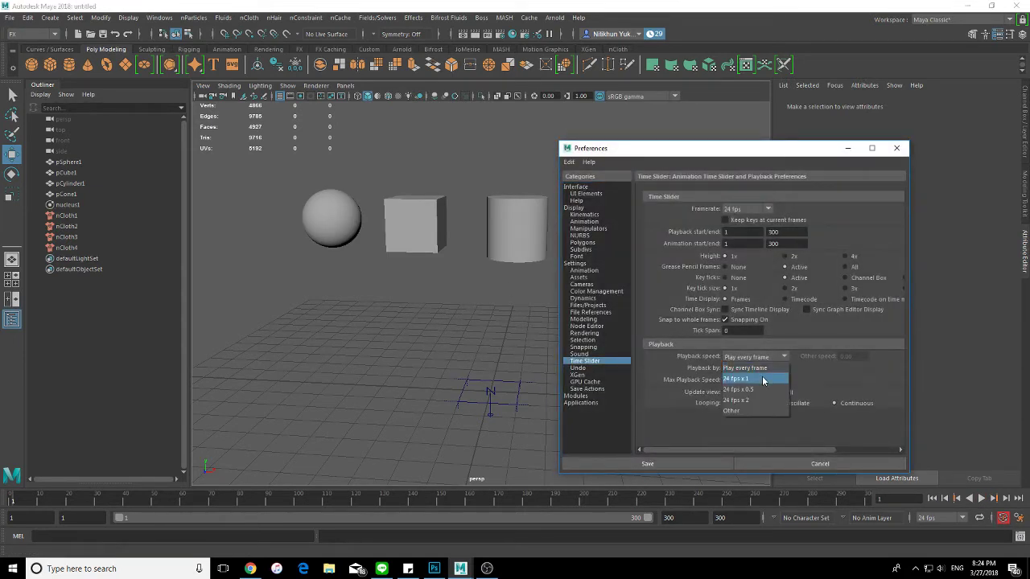
click(763, 380)
click(688, 465)
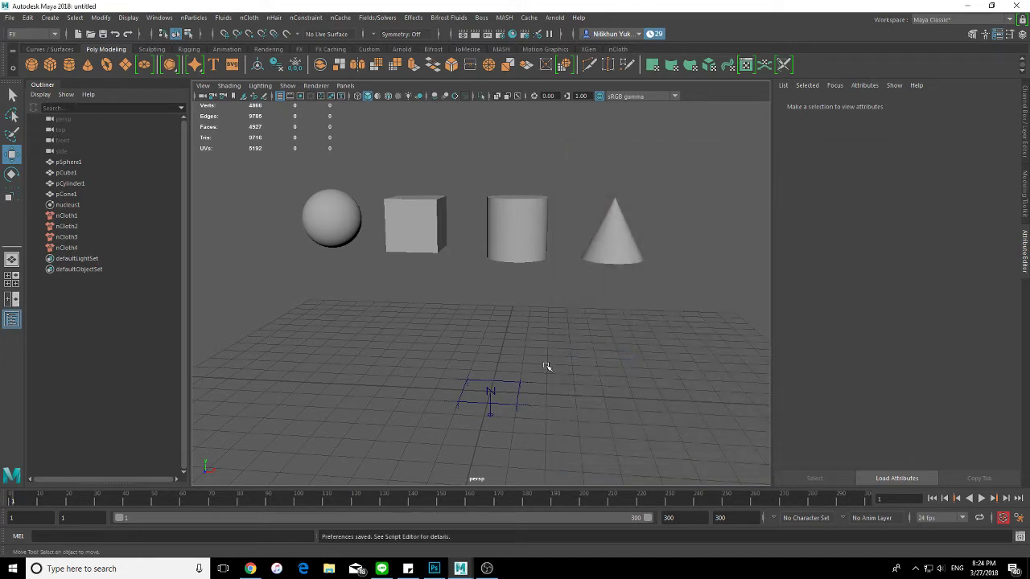
Select the sphere, cube, cylinder and cone and create a new nObject nCache.
drag(286, 189, 760, 270)
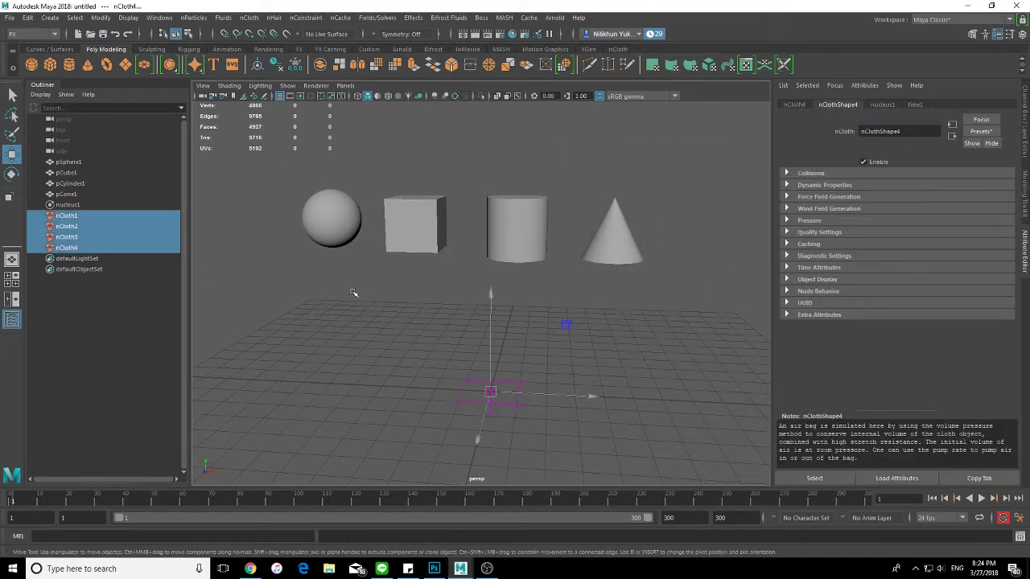
click(347, 222)
shift+click(440, 217)
shift+click(523, 225)
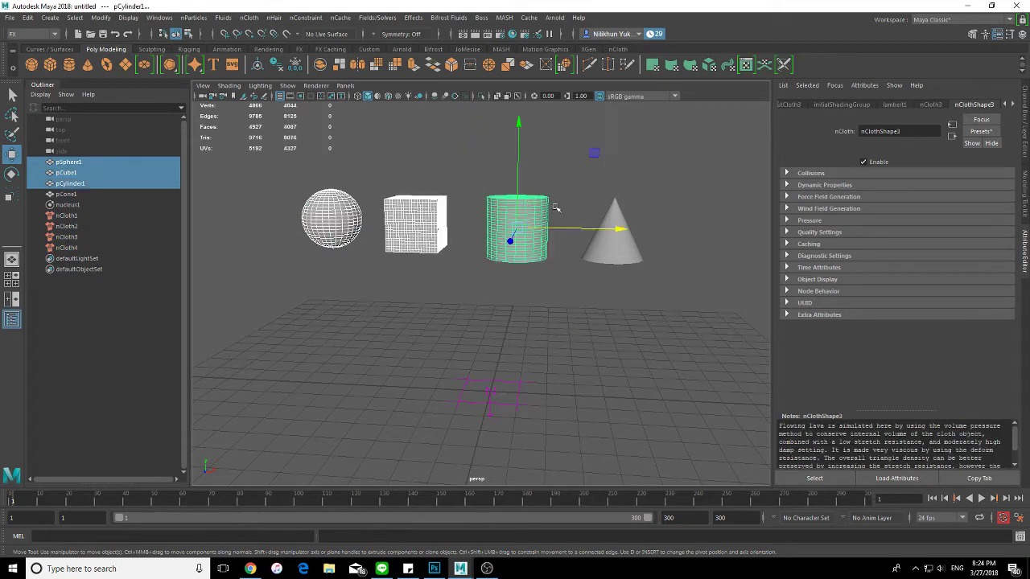
shift+click(616, 214)
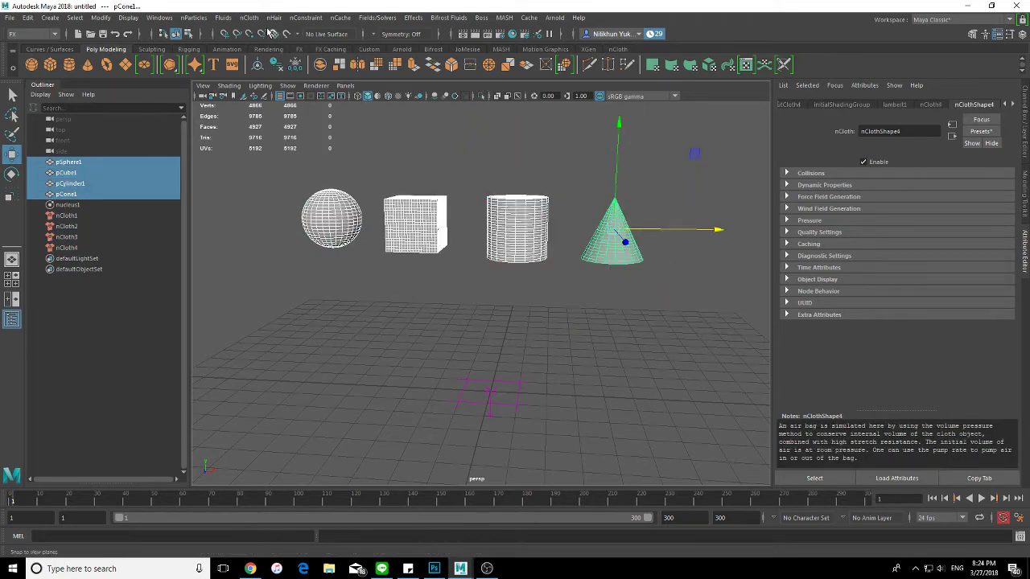
click(341, 18)
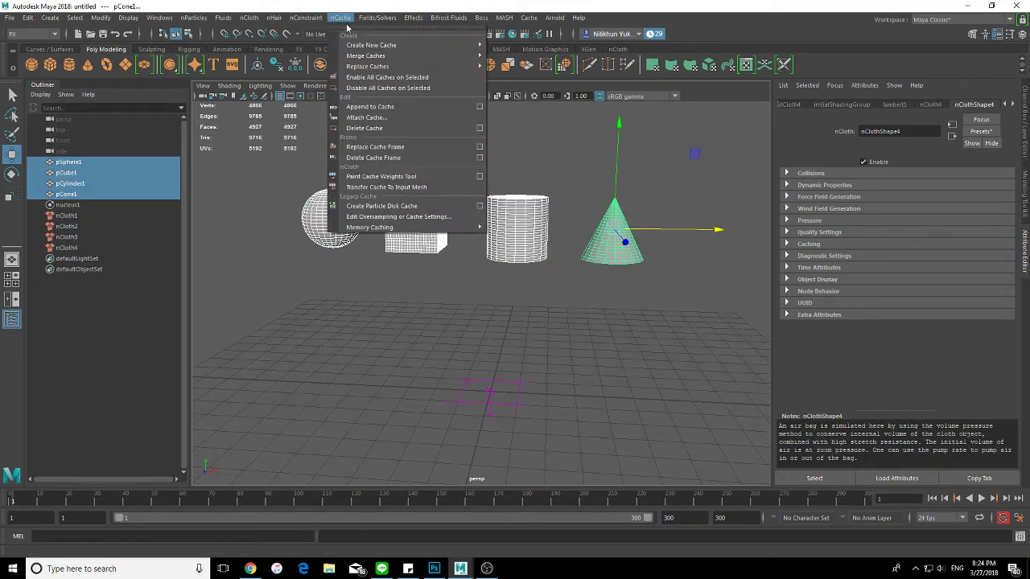
mouse_move(372, 45)
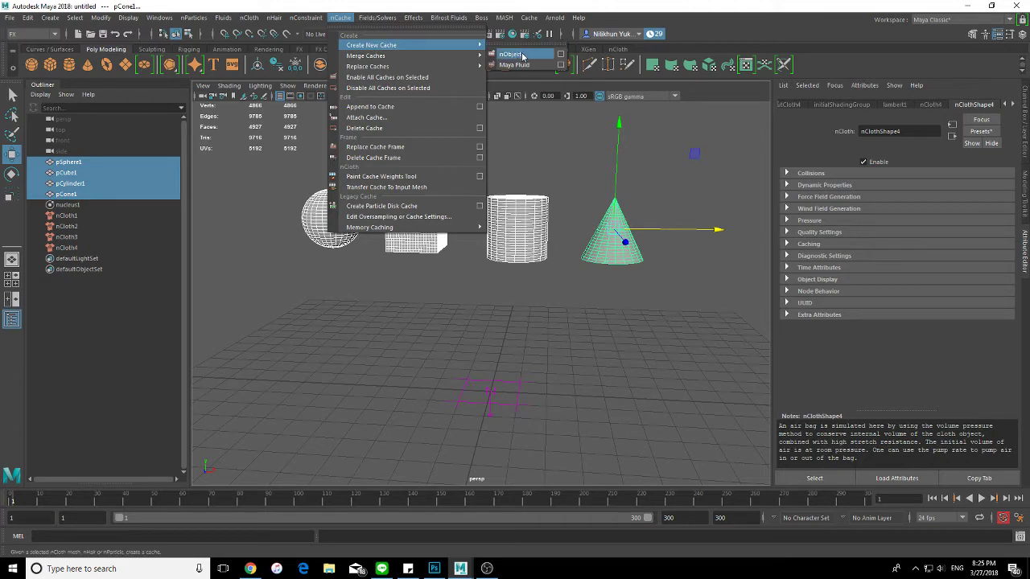
click(512, 54)
text(200)
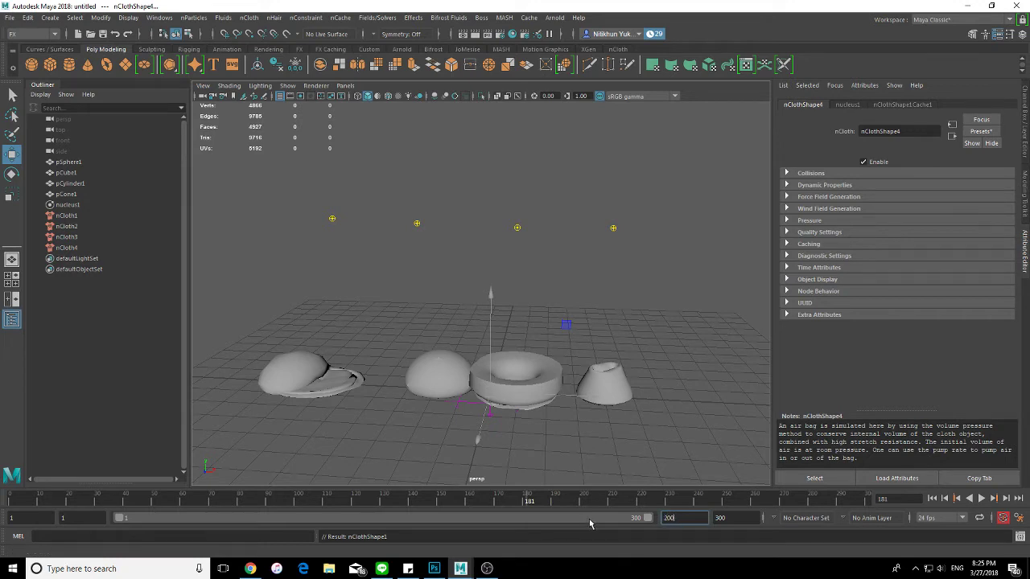
Set the playback end to frame 200 and rewind to frame 1.
key(Return)
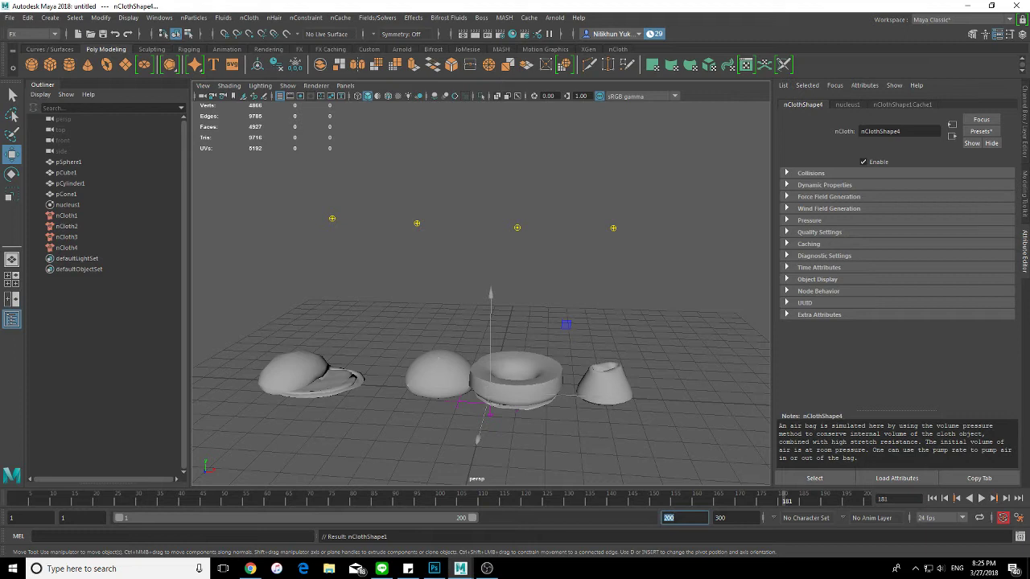
click(250, 569)
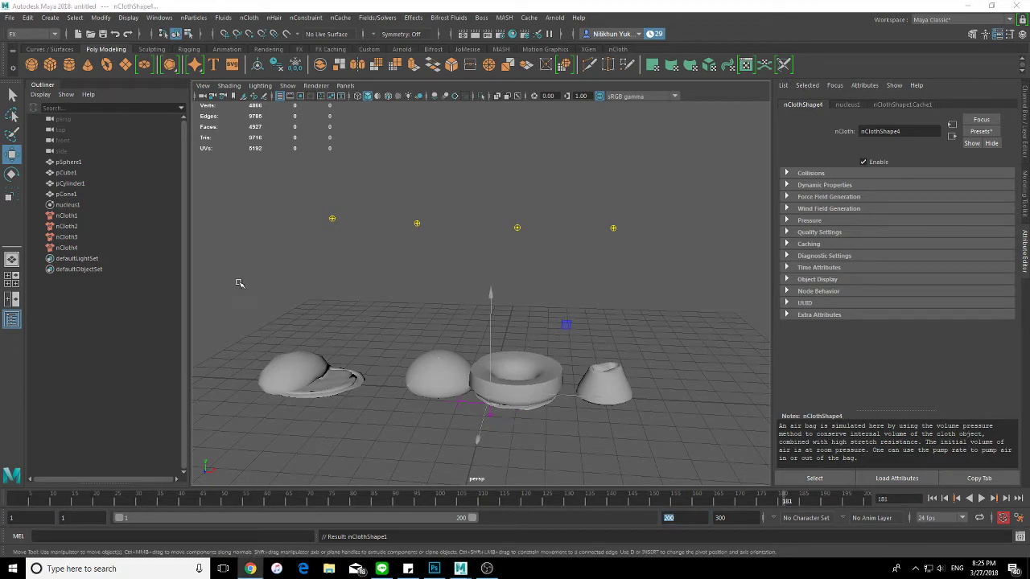
click(932, 498)
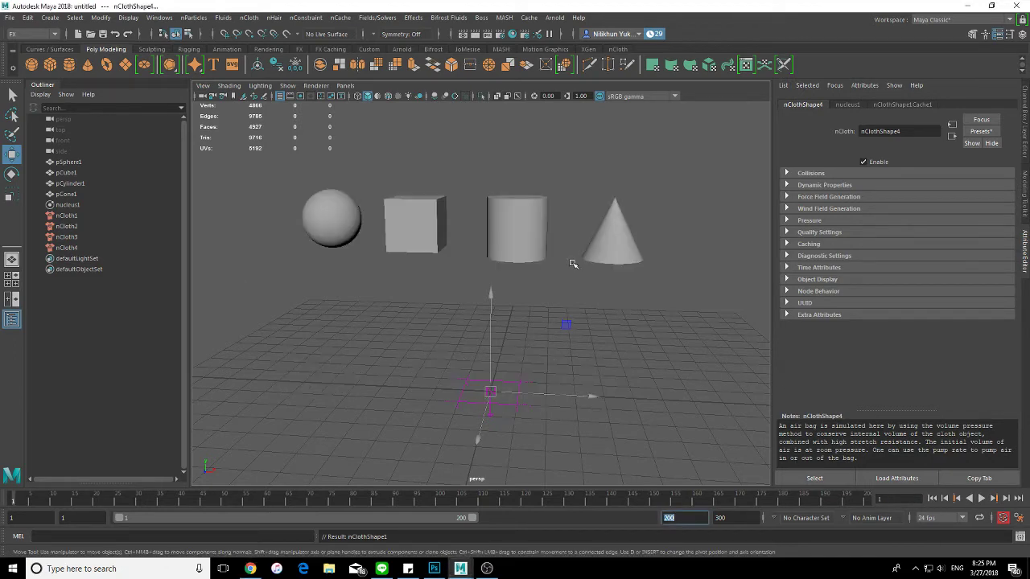
Add a new cube, flatten and stretch it into a long bar, and raise it.
click(564, 324)
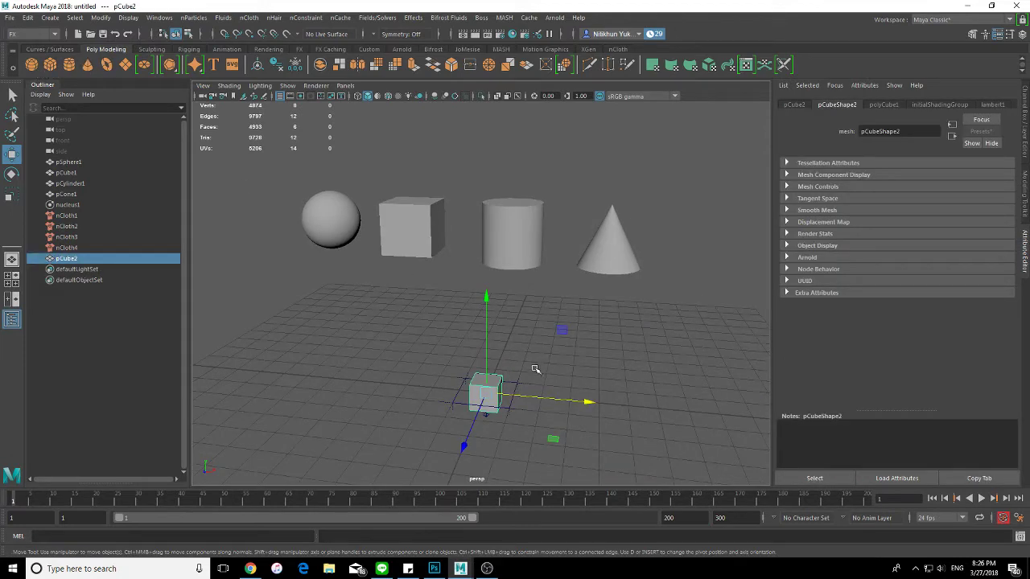
key(r)
mouse_move(485, 304)
mouse_down()
mouse_move(483, 417)
mouse_move(508, 393)
mouse_up()
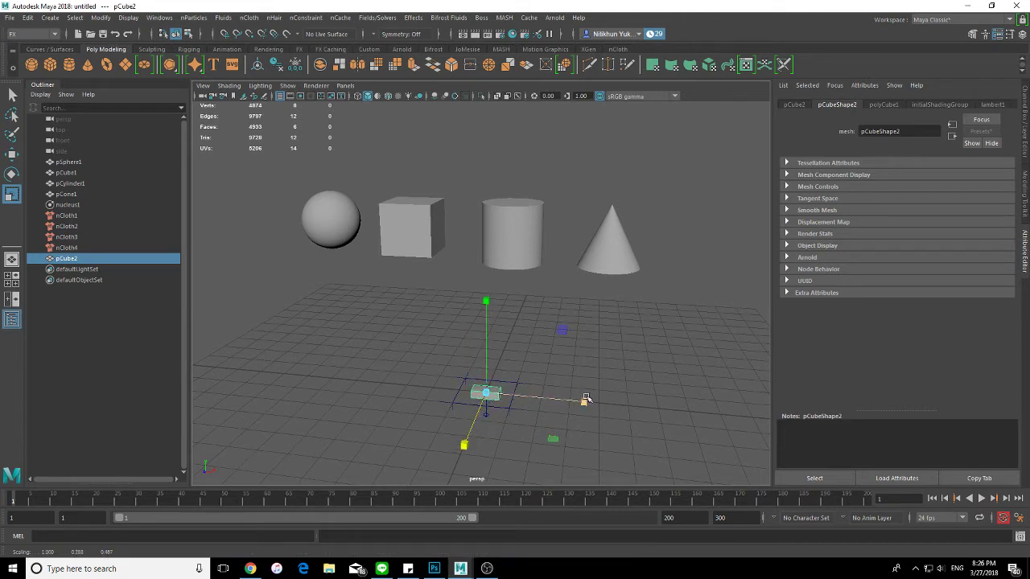
mouse_move(585, 399)
mouse_down()
mouse_move(679, 402)
mouse_move(461, 413)
mouse_up()
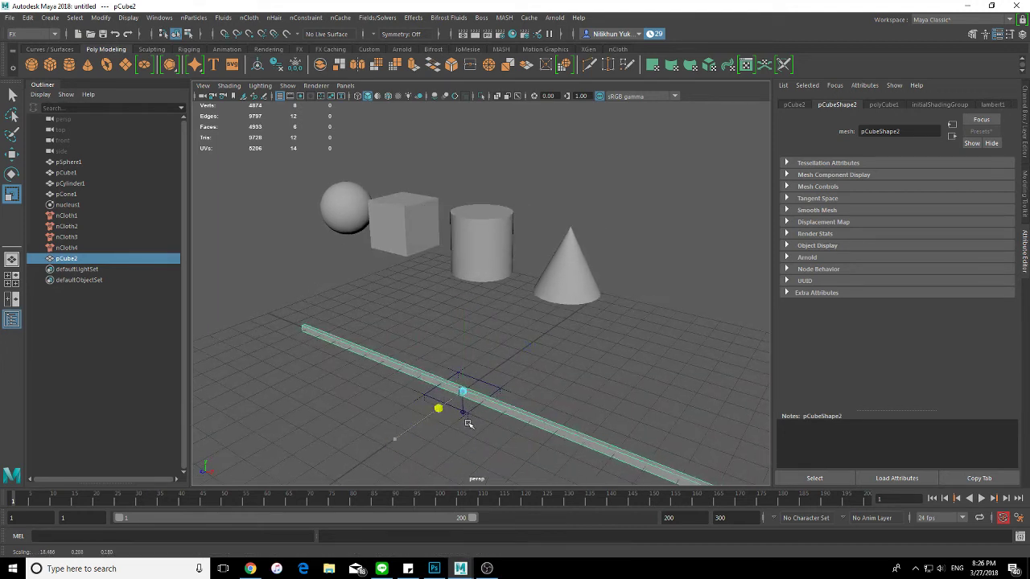
key(w)
drag(460, 304, 465, 248)
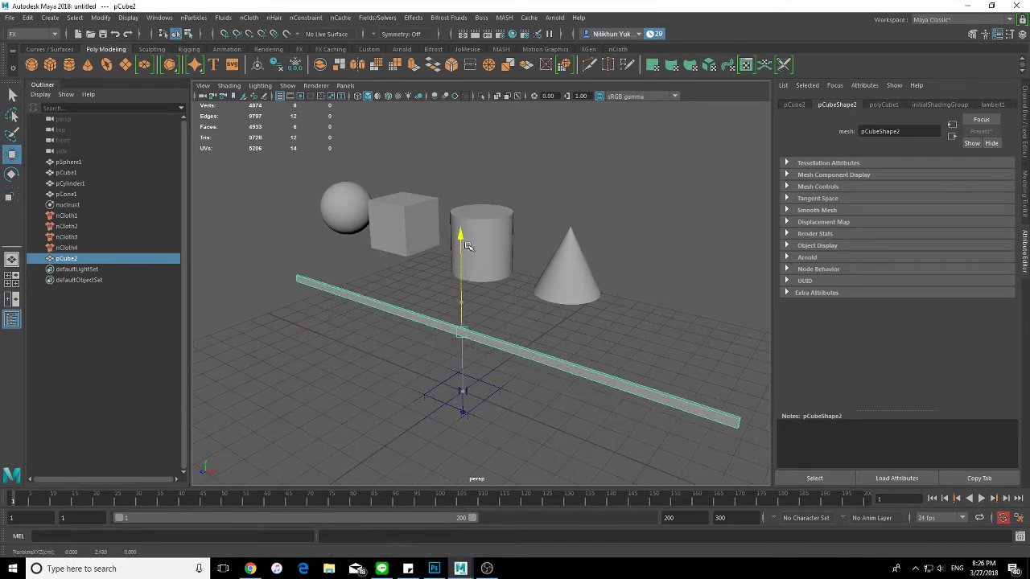
Scale the bar longer, thinner and narrower, then reselect it.
key(r)
mouse_move(402, 369)
mouse_down()
mouse_move(386, 378)
mouse_move(425, 366)
mouse_move(438, 213)
mouse_up()
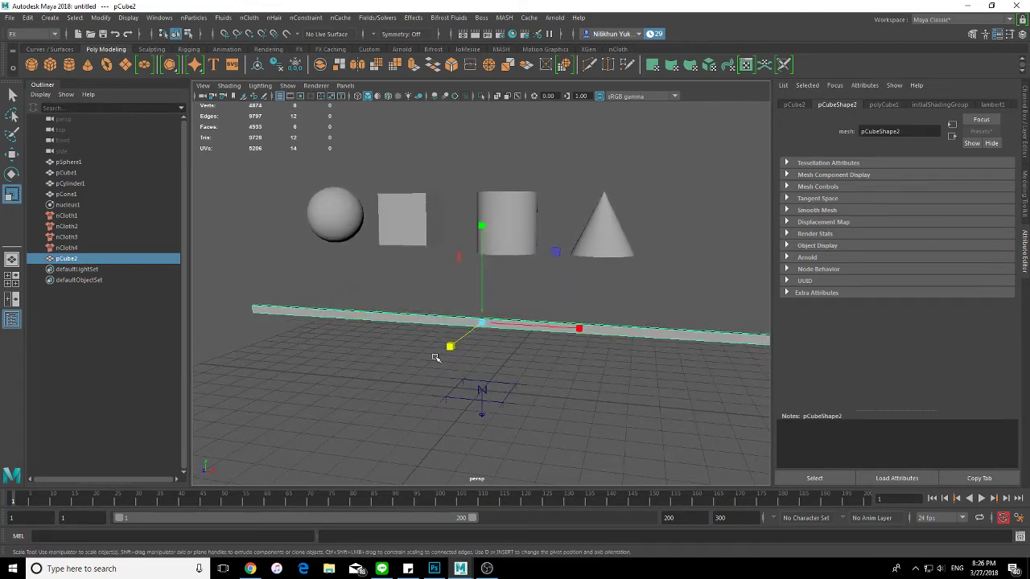
mouse_move(414, 416)
alt+mouse_down()
mouse_move(485, 410)
mouse_move(462, 338)
mouse_move(458, 407)
mouse_move(448, 414)
mouse_move(397, 389)
alt+mouse_up()
click(367, 288)
click(336, 315)
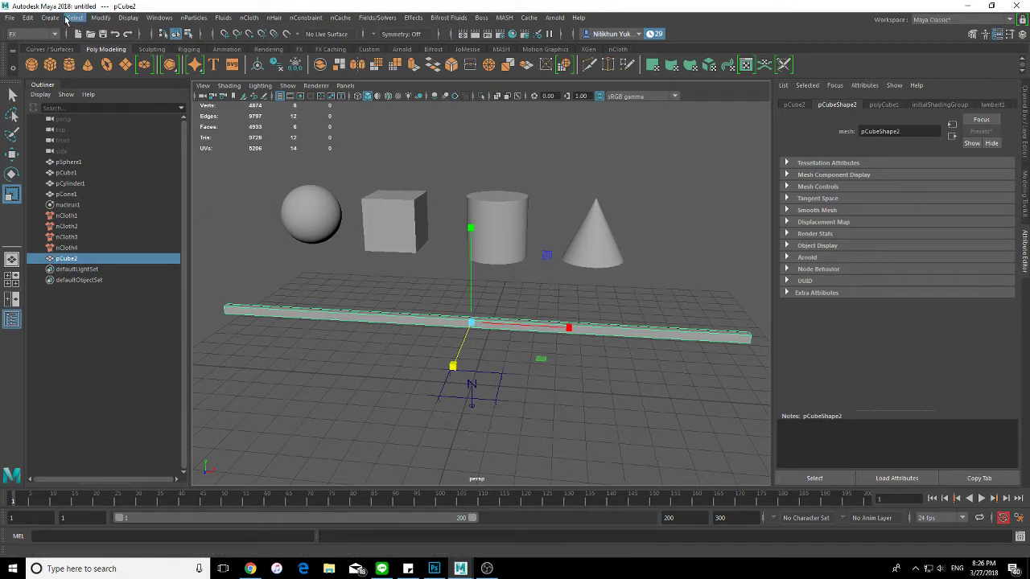
Freeze the bar's transformations.
click(101, 18)
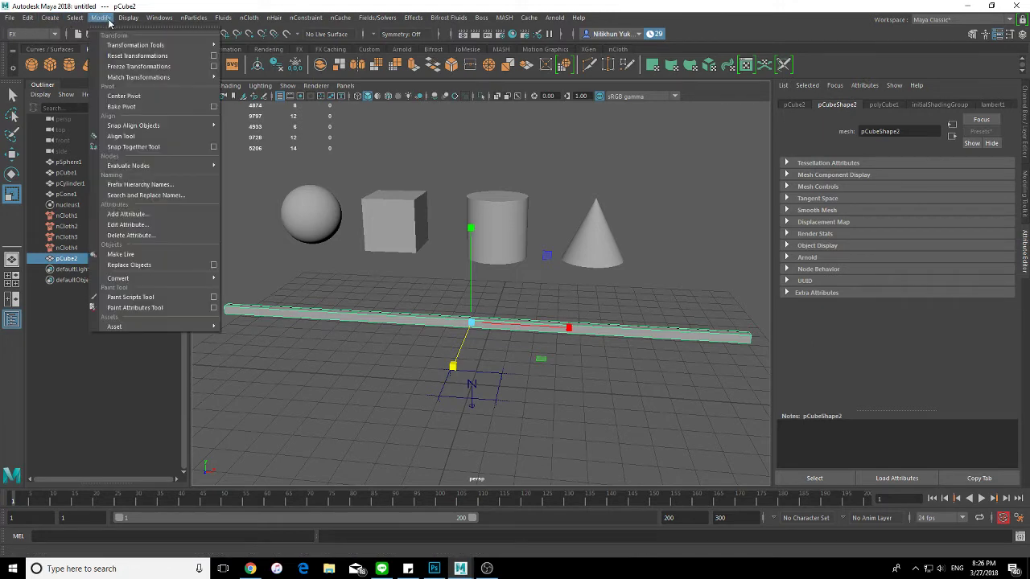
click(140, 67)
click(28, 17)
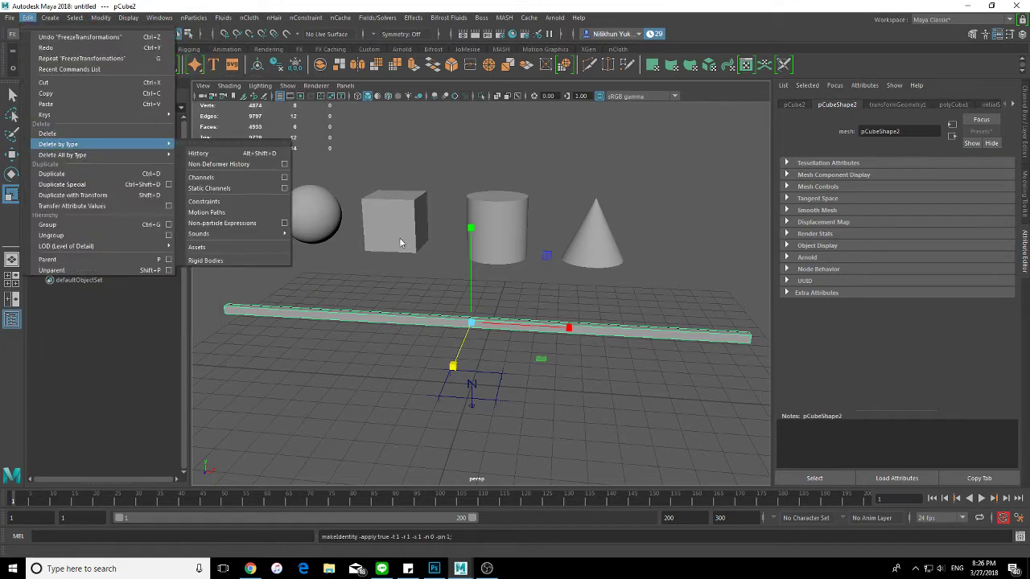
click(535, 289)
click(670, 330)
Raise the bar's polyCube1 Subdivisions Height and Width in the Channel Box.
key(ctrl+a)
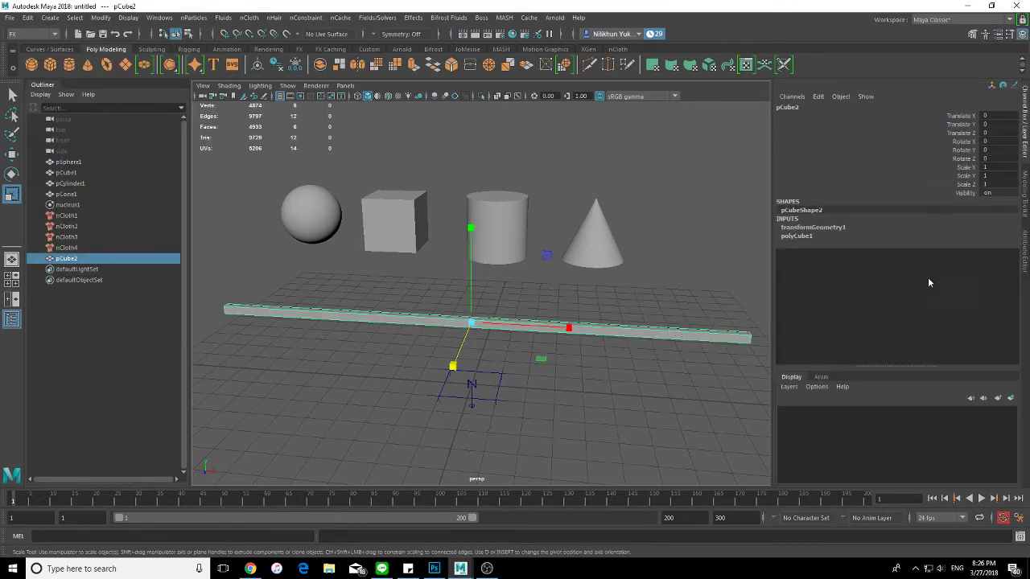
click(811, 236)
click(927, 279)
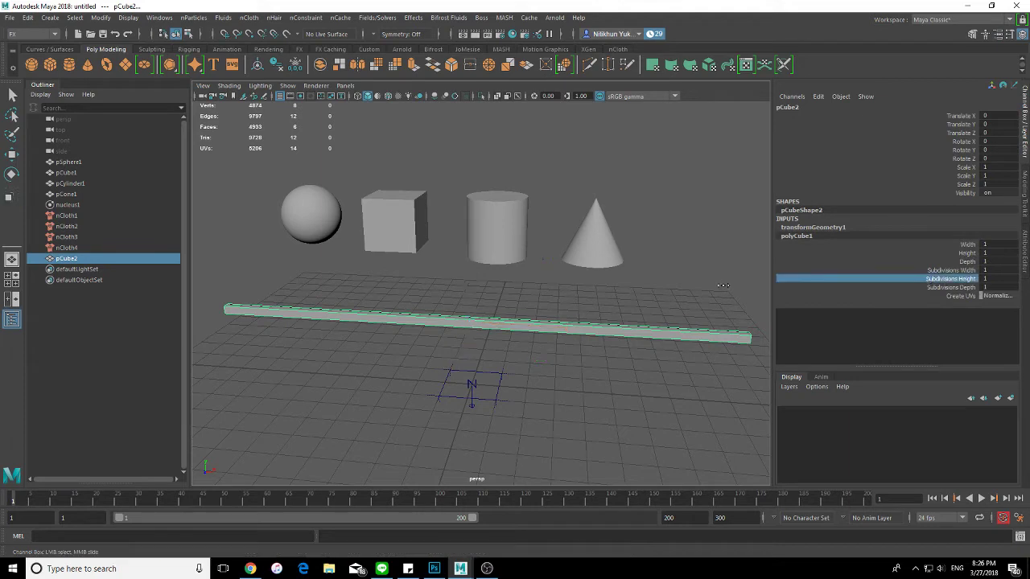
middle_drag(723, 285, 723, 286)
middle_drag(644, 278, 738, 277)
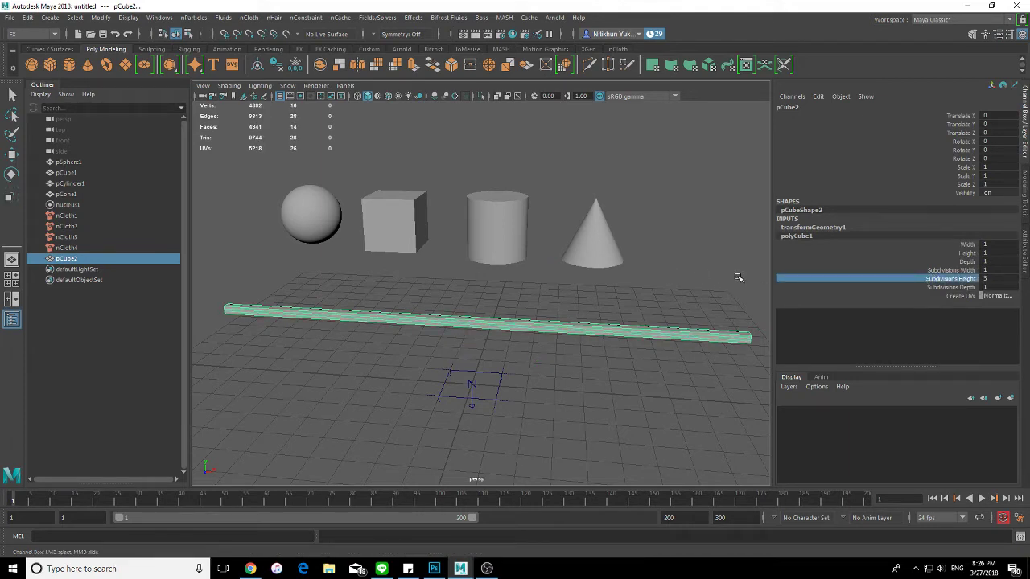
click(938, 270)
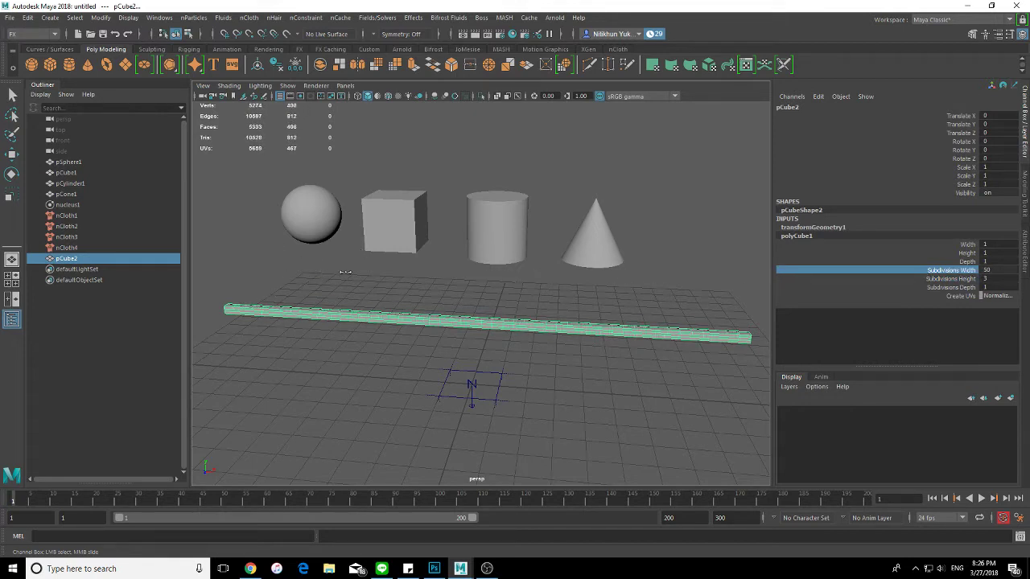
Delete the bar's construction history.
click(631, 284)
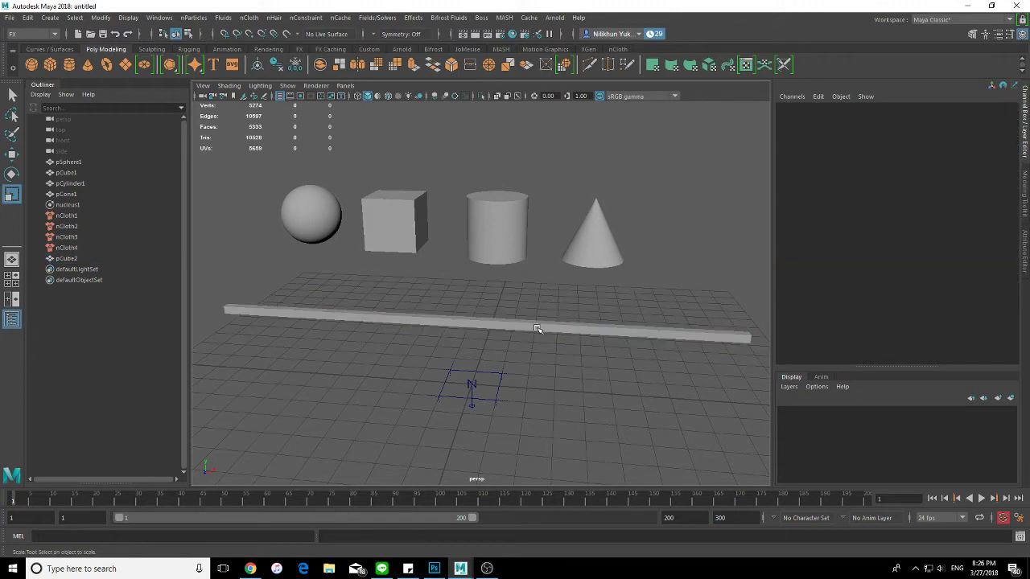
click(66, 259)
click(29, 18)
mouse_move(58, 144)
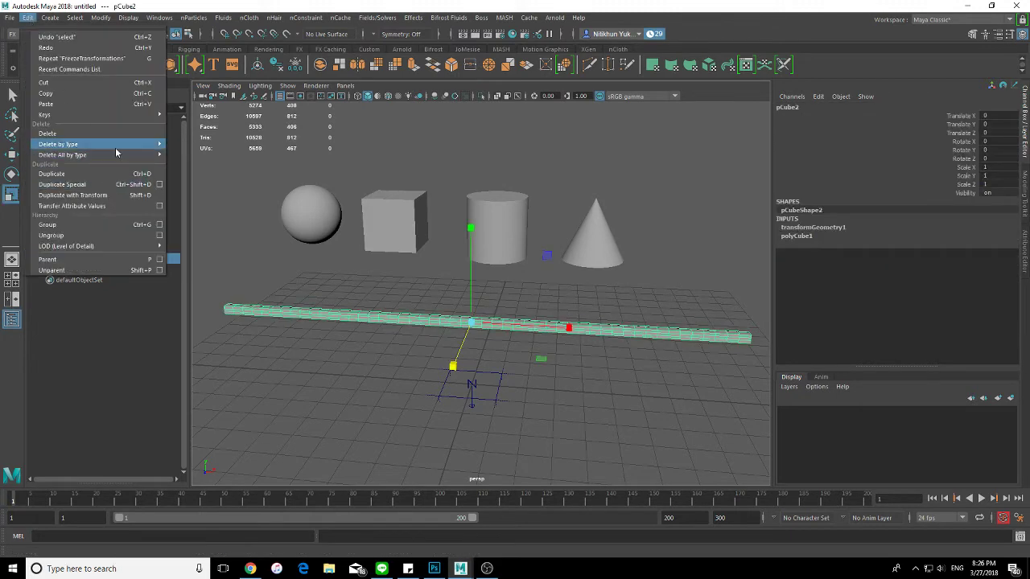
click(268, 175)
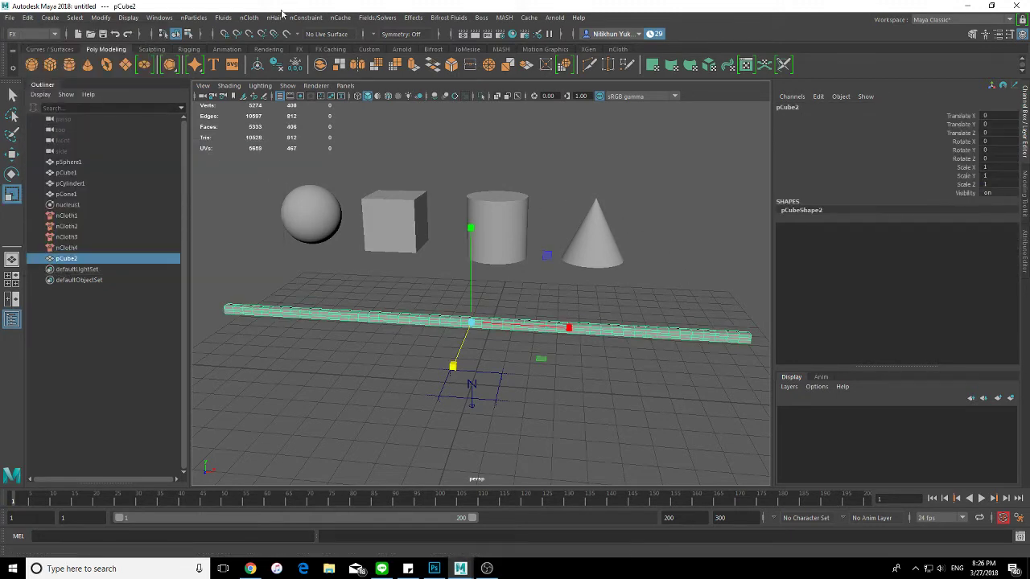
click(250, 18)
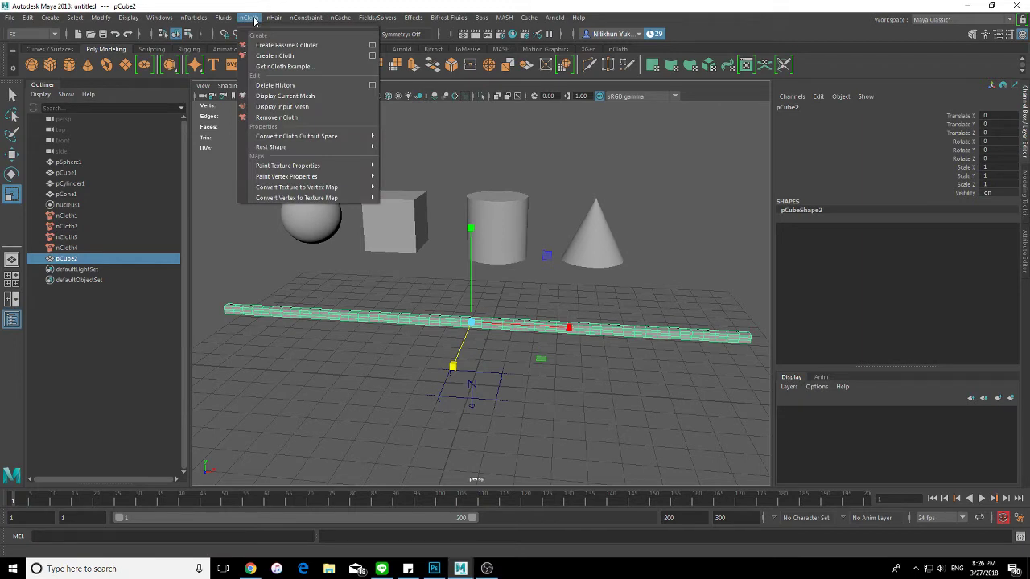
Make the bar a passive collider, then select all five objects.
click(314, 51)
click(649, 295)
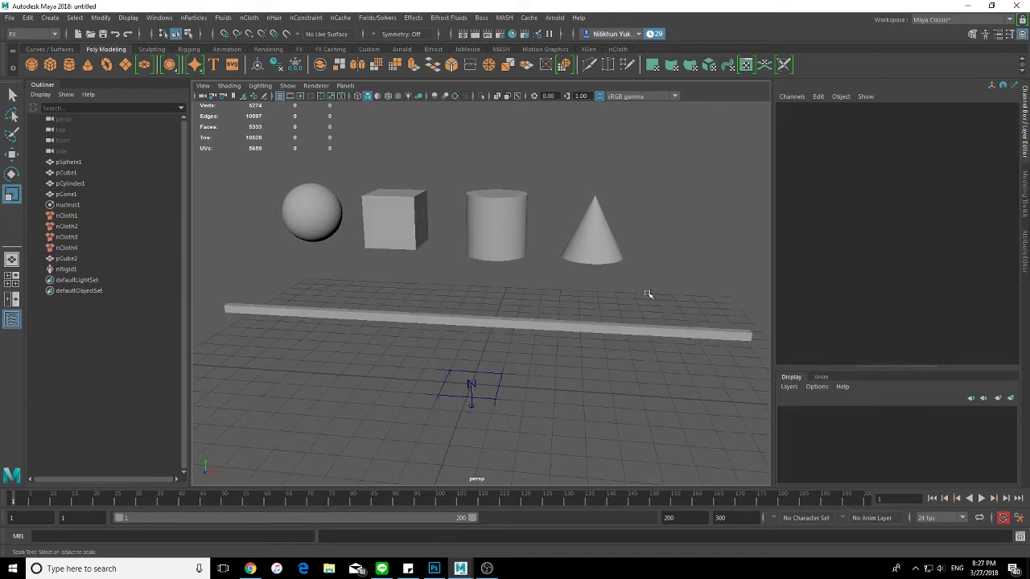
click(306, 203)
shift+click(400, 197)
shift+click(491, 201)
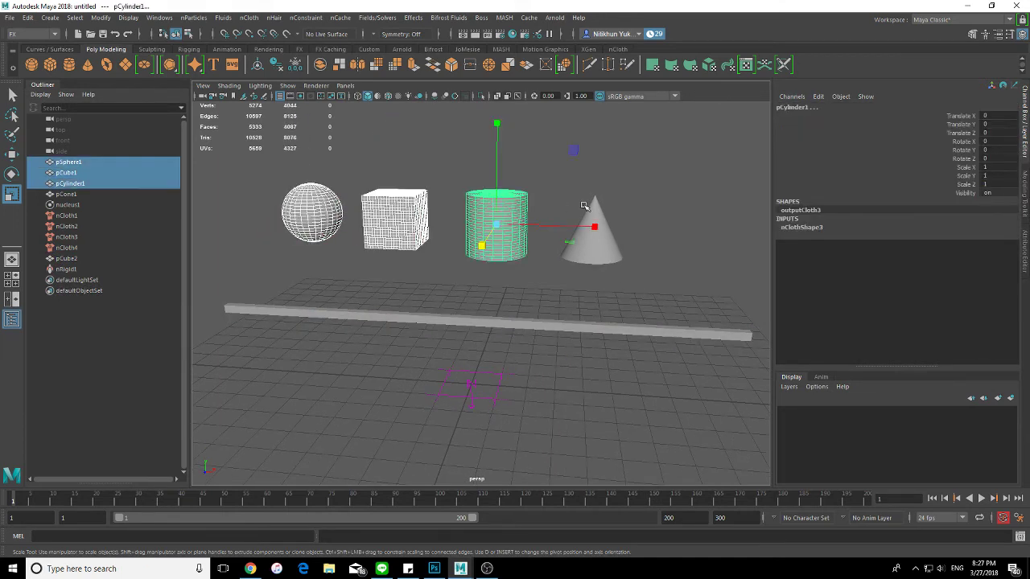
shift+click(599, 214)
shift+click(607, 332)
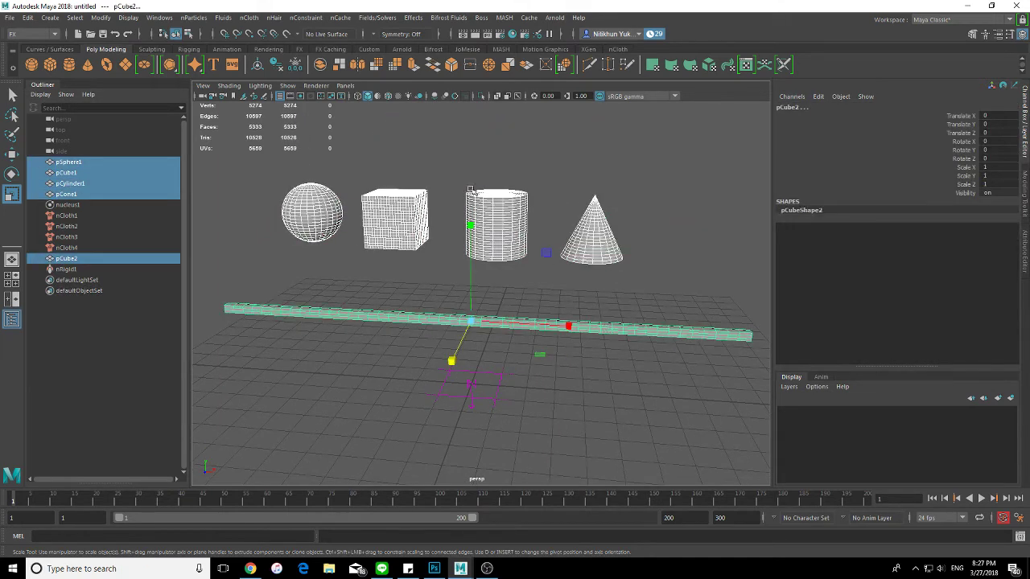
Create a new nObject cache replacing the old one, stopping it at frame 135.
click(340, 16)
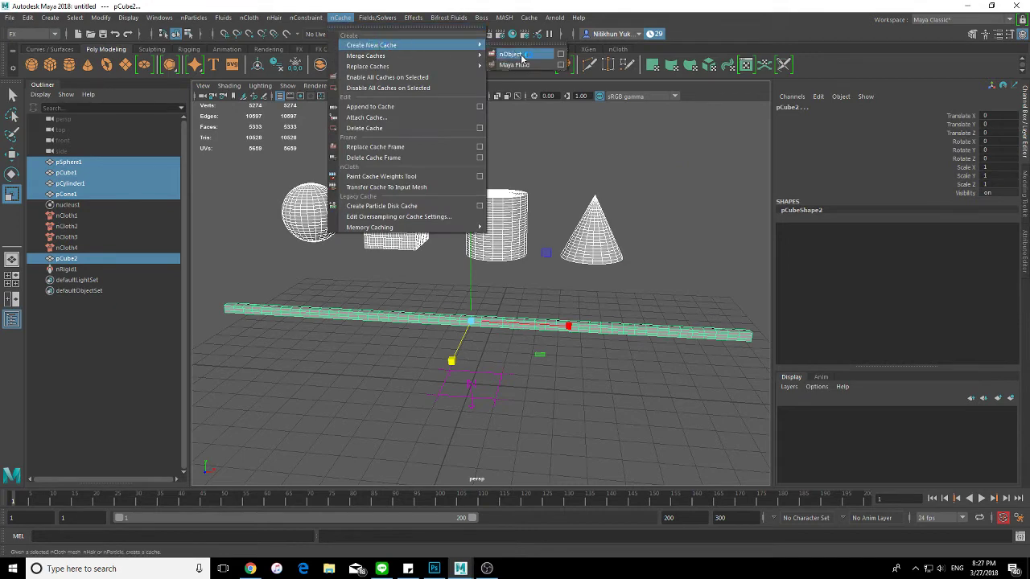
click(523, 58)
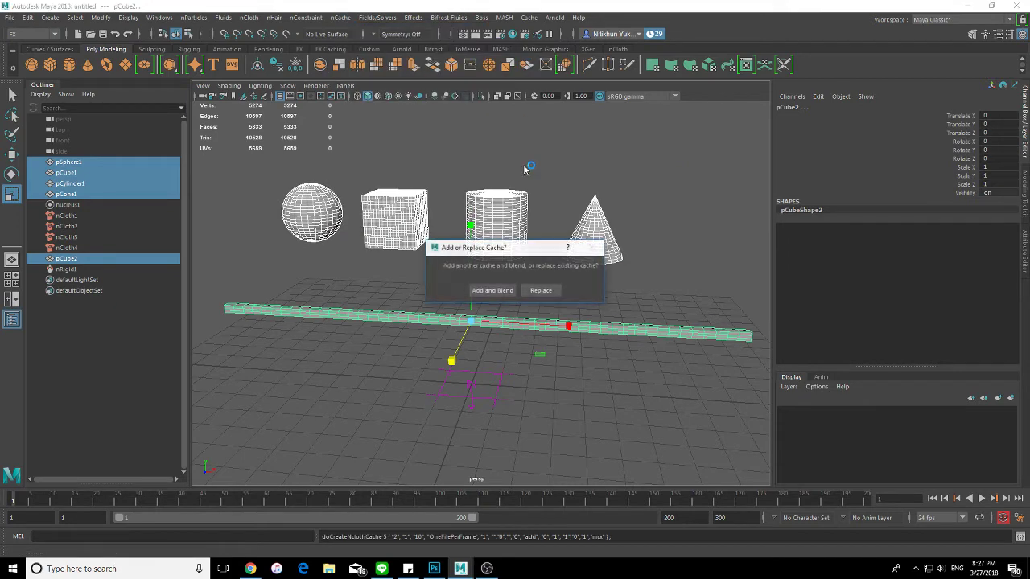
click(555, 291)
click(592, 291)
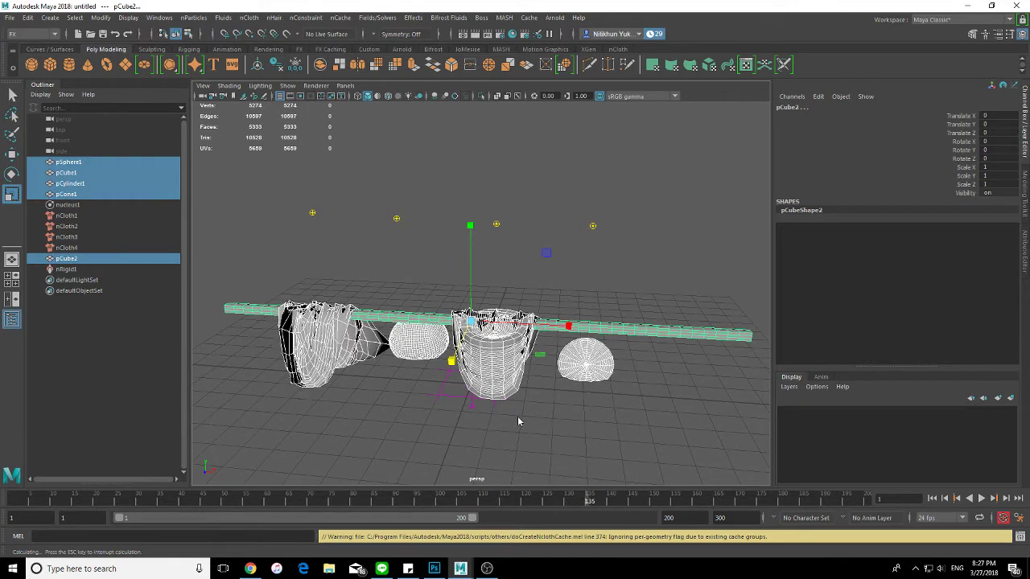
key(Escape)
Play back the cached simulation from the start to about frame 54, then request a new scene.
mouse_move(556, 470)
alt+mouse_down()
mouse_move(566, 468)
mouse_move(556, 474)
alt+mouse_up()
key(alt+shift+v)
key(alt+v)
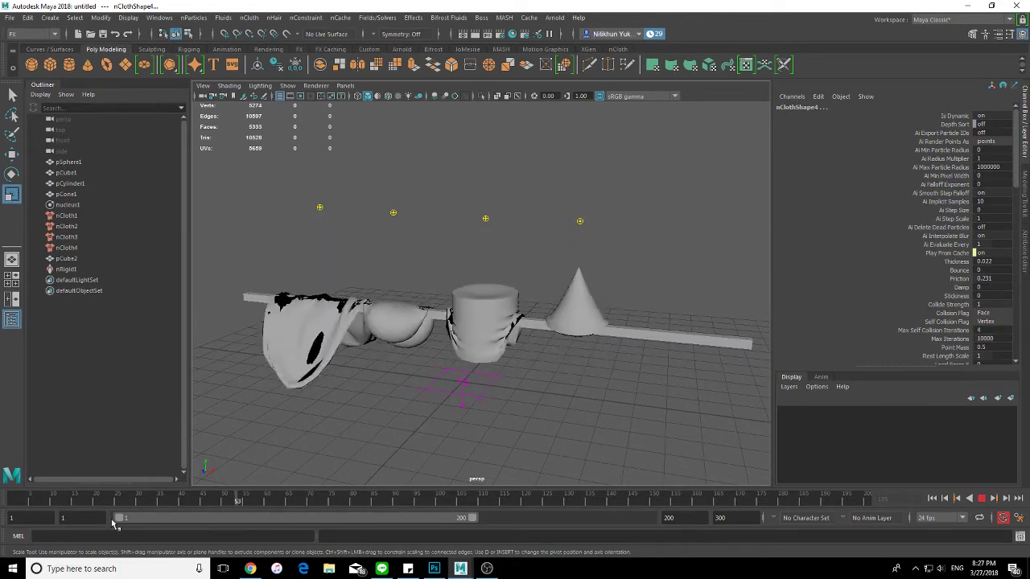
key(alt+shift+v)
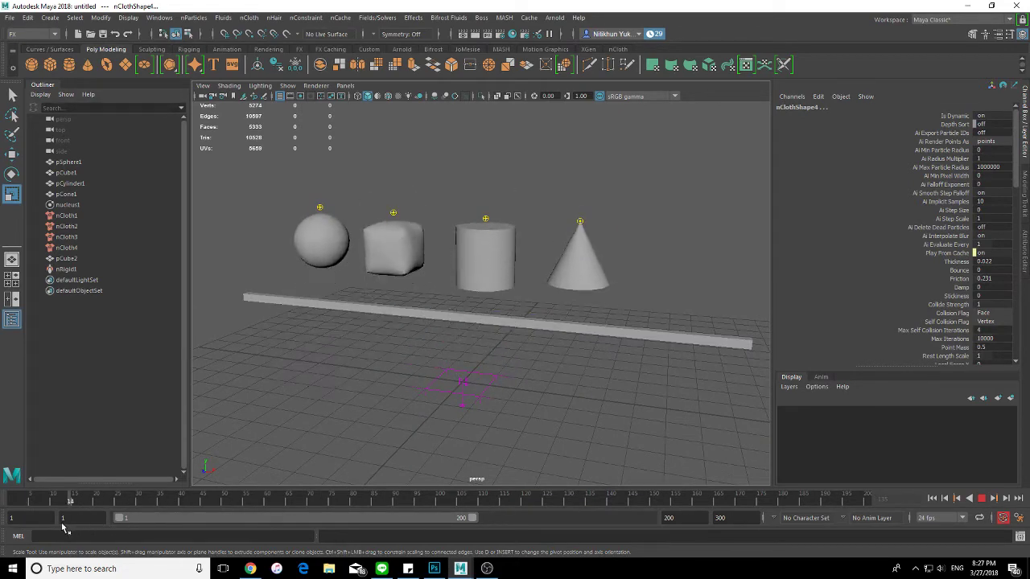
key(alt+v)
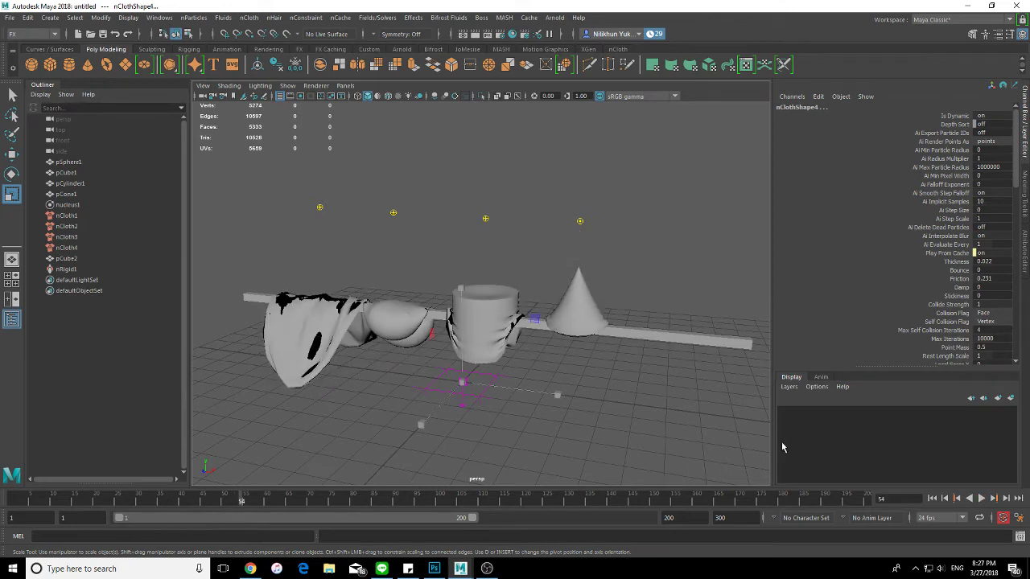
key(ctrl+n)
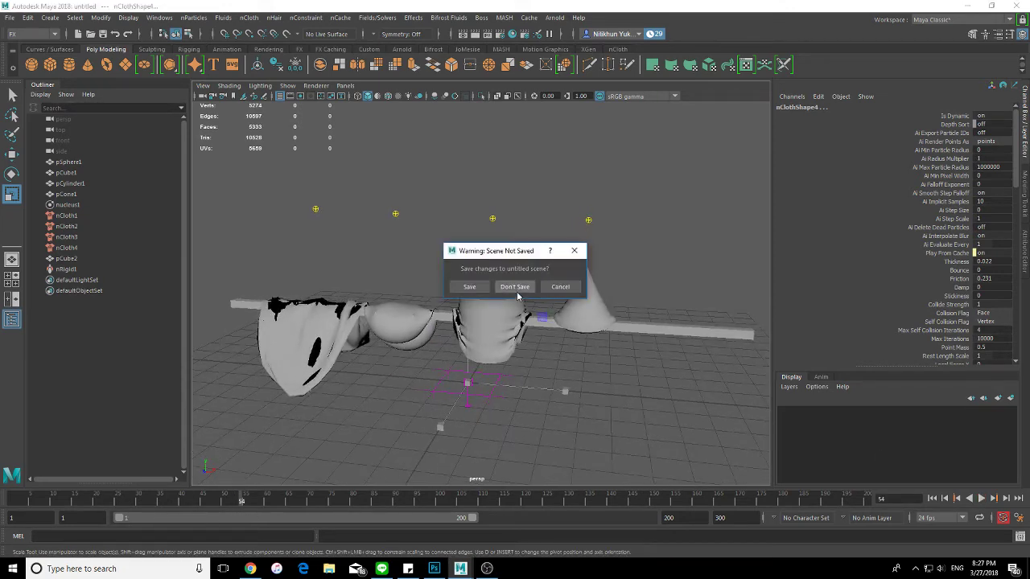
Discard the old scene's changes and create a polygon sphere.
click(515, 296)
mouse_move(434, 209)
alt+mouse_down()
mouse_move(453, 265)
mouse_move(482, 265)
mouse_move(464, 272)
mouse_move(566, 241)
alt+mouse_up()
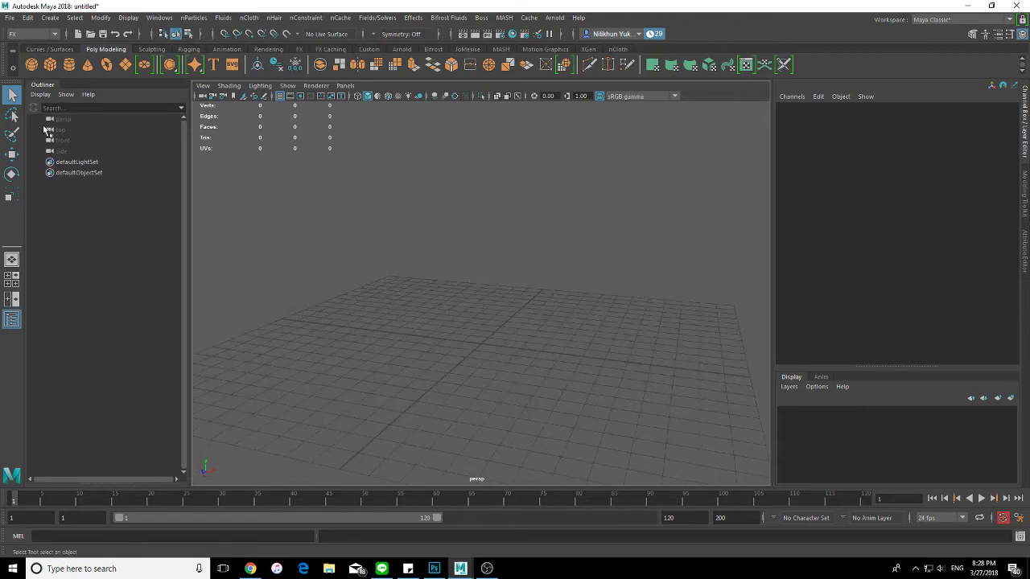
click(32, 66)
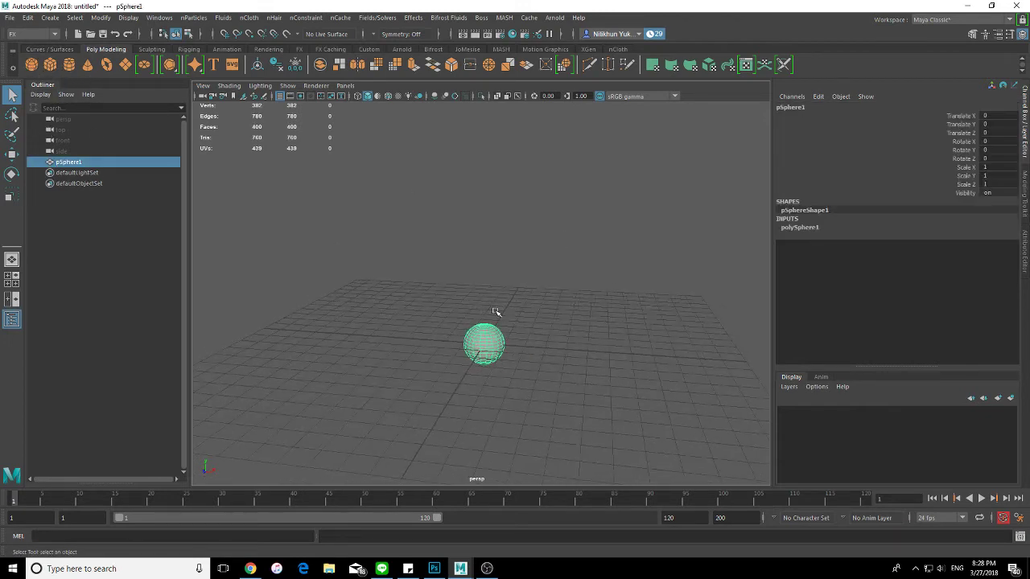
Scale the sphere uniformly to 2.352 and raise it to translate Y 3.096.
key(w)
drag(483, 274, 481, 159)
key(r)
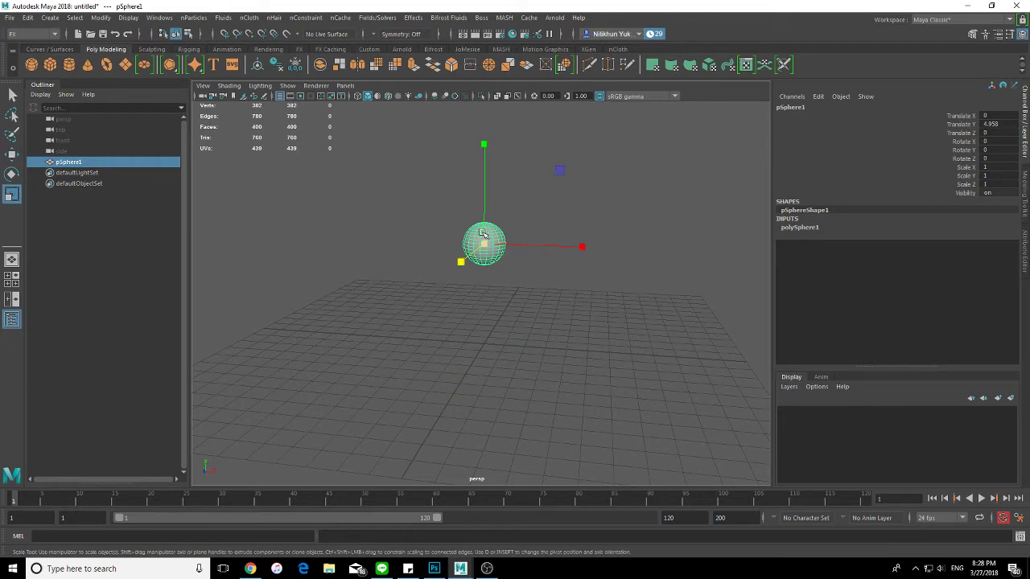
drag(483, 243, 537, 240)
key(w)
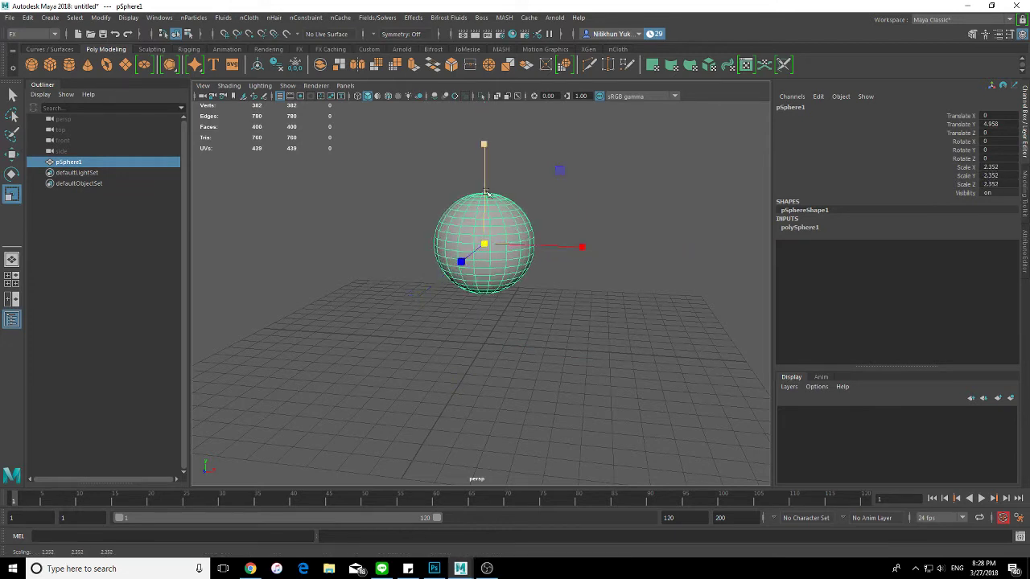
mouse_move(484, 182)
mouse_down()
mouse_move(475, 230)
mouse_move(529, 242)
mouse_up()
Freeze the sphere's transformations and delete its history.
scroll(529, 242, up, 2)
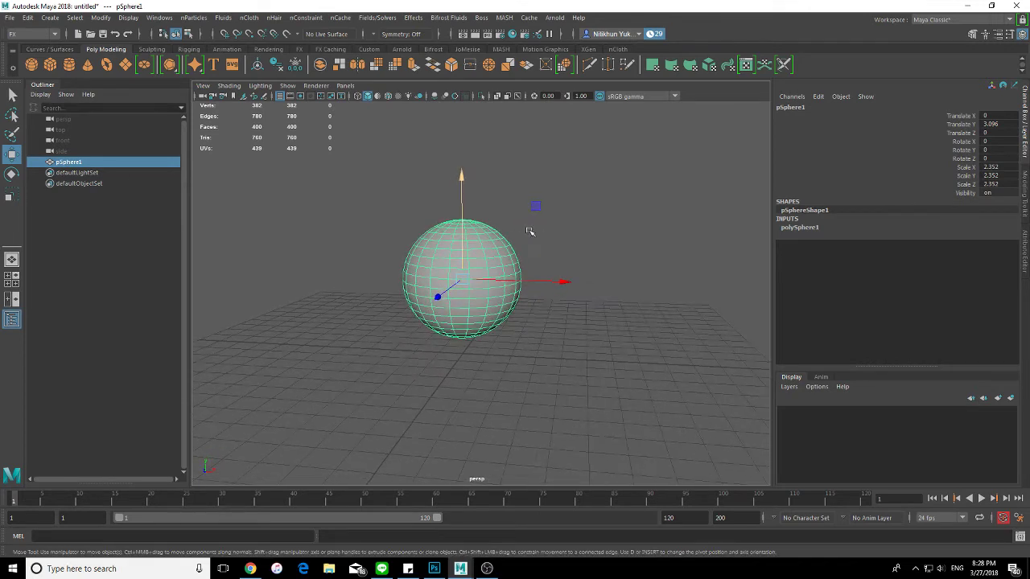
click(123, 18)
mouse_move(101, 18)
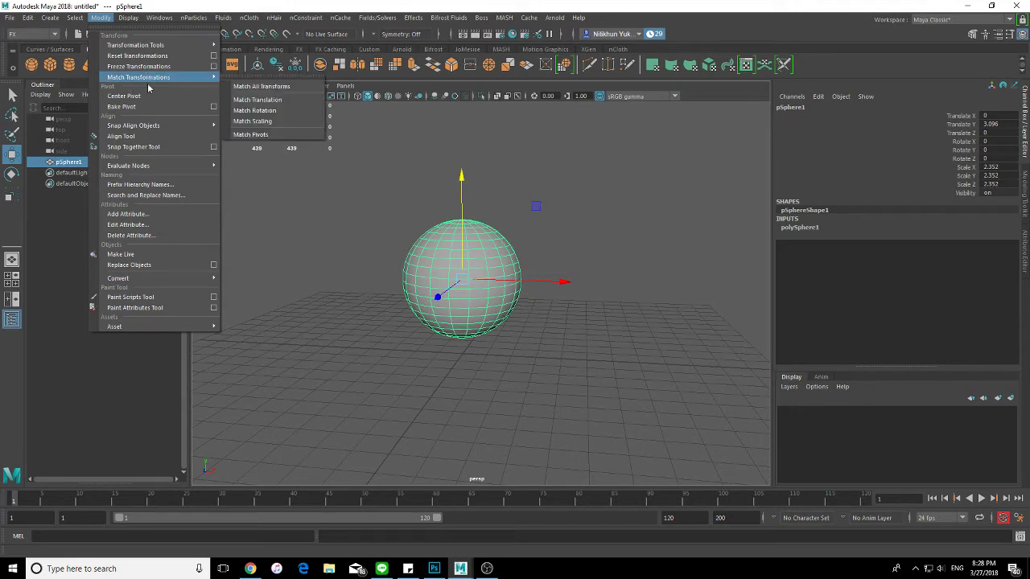
click(138, 66)
click(32, 19)
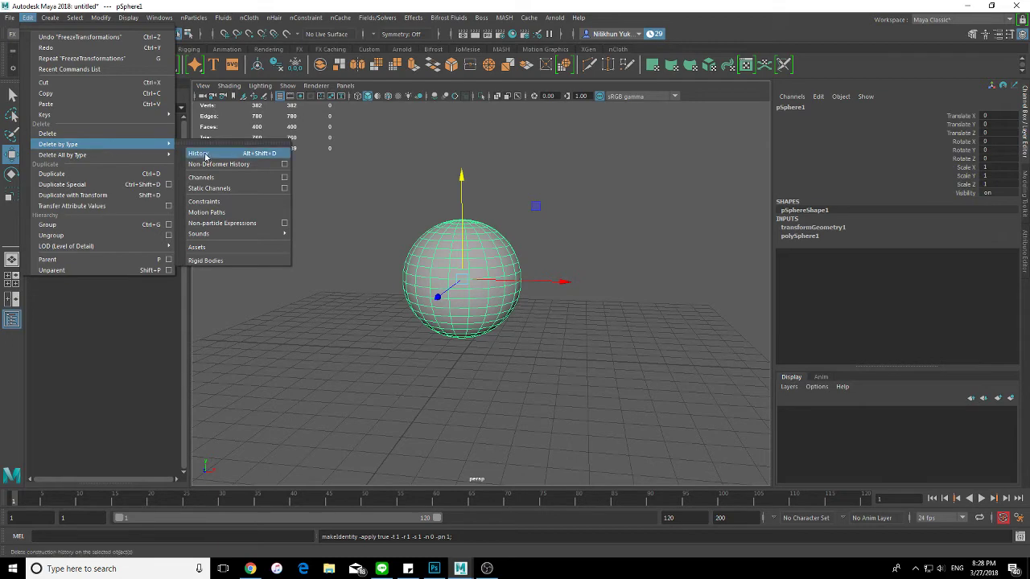
click(207, 155)
Duplicate the sphere, lift the copy to Y 7.172, and scale it to 1.247.
key(ctrl+d)
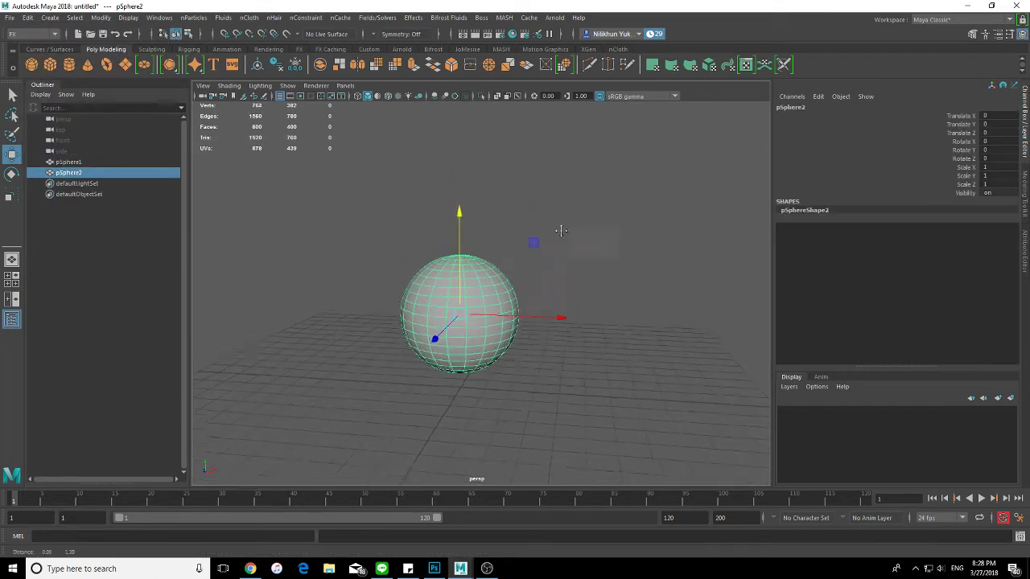
drag(460, 218, 483, 70)
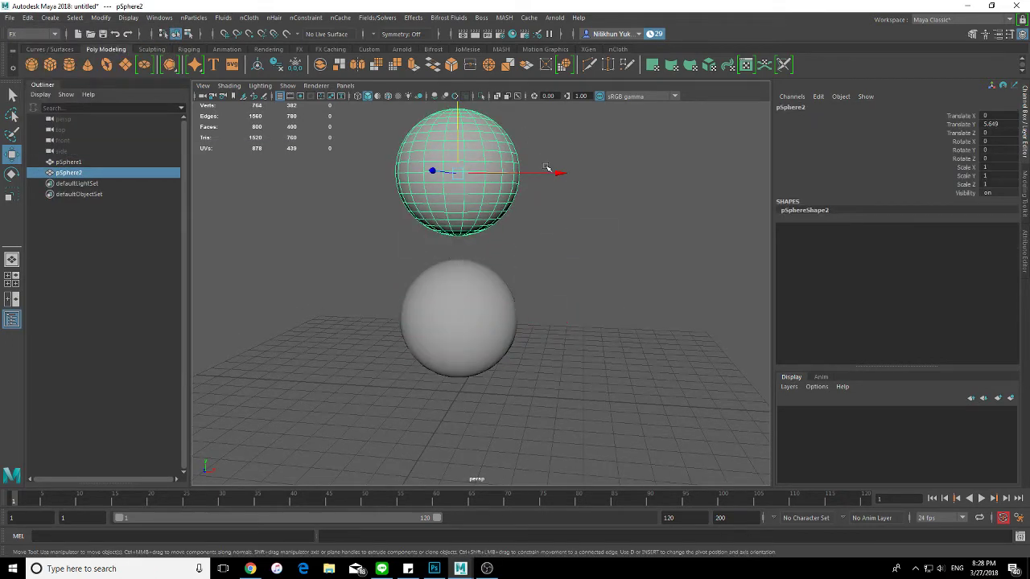
drag(563, 172, 639, 174)
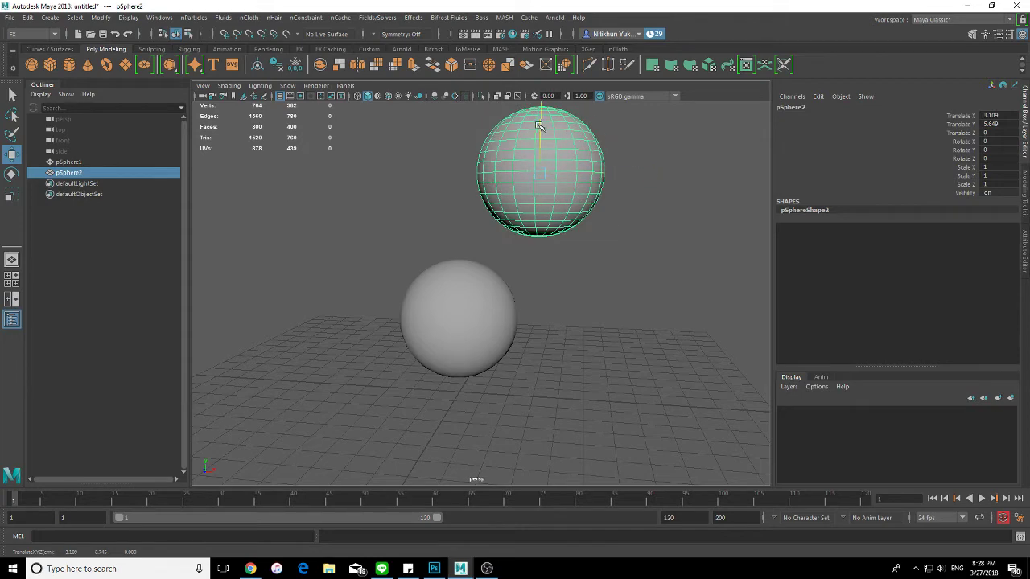
drag(539, 126, 539, 84)
scroll(585, 196, up, 1)
scroll(576, 167, down, 3)
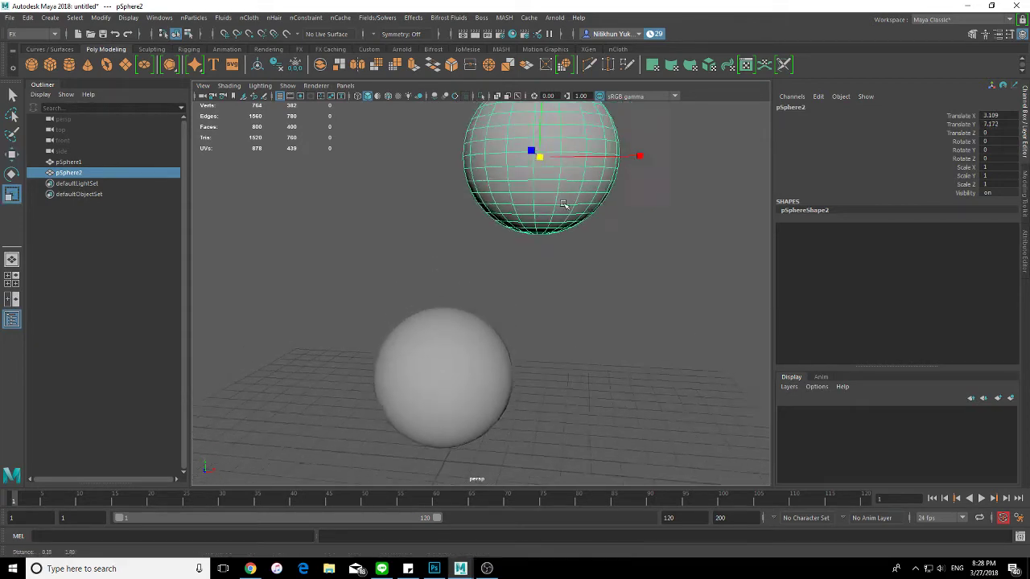
mouse_move(563, 175)
mouse_down()
mouse_move(594, 175)
mouse_move(563, 174)
mouse_up()
key(w)
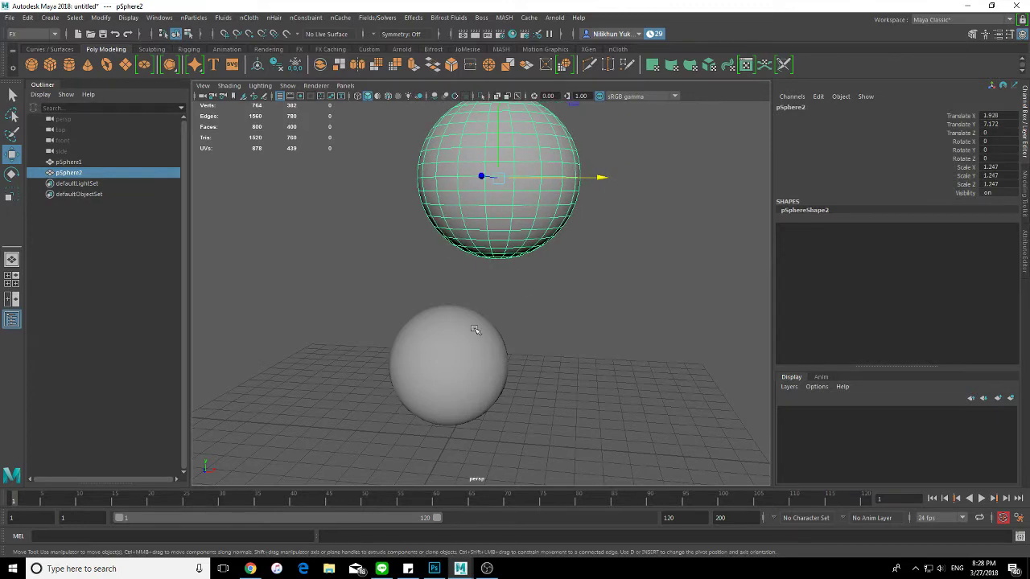
Freeze transformations and delete history on both spheres, leaving both selected.
click(472, 326)
click(101, 17)
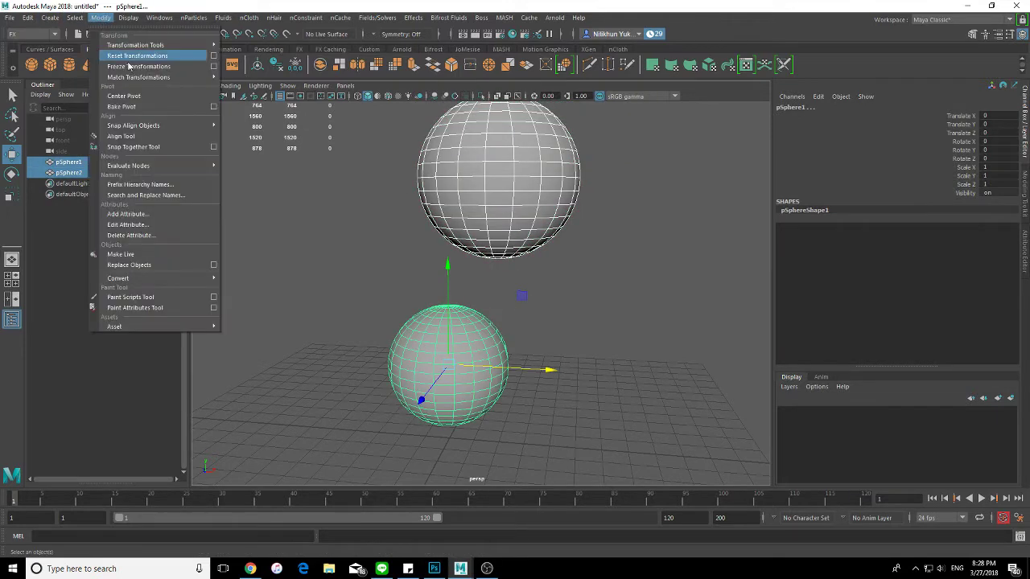
click(129, 62)
click(29, 18)
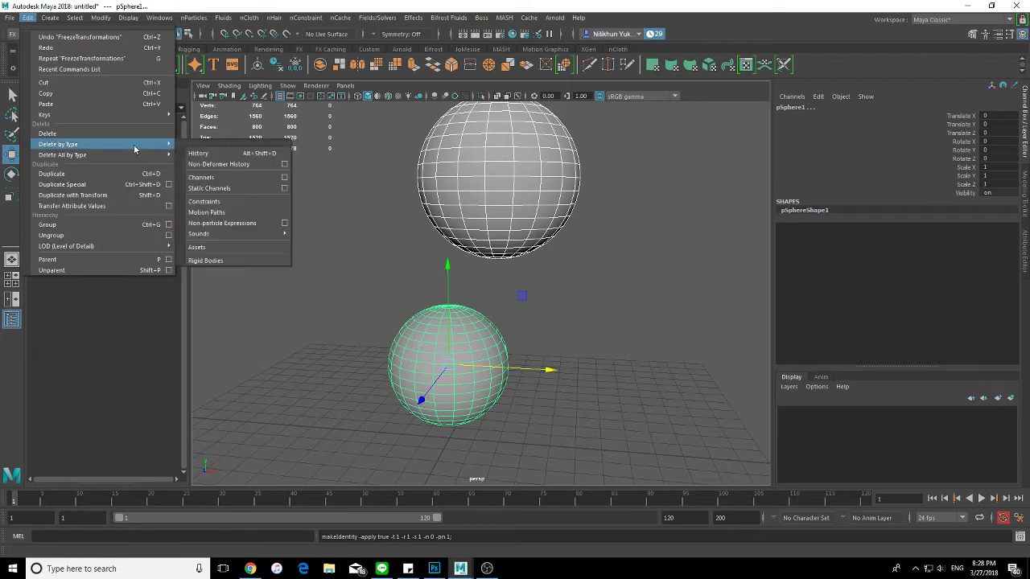
click(241, 155)
click(609, 275)
click(528, 206)
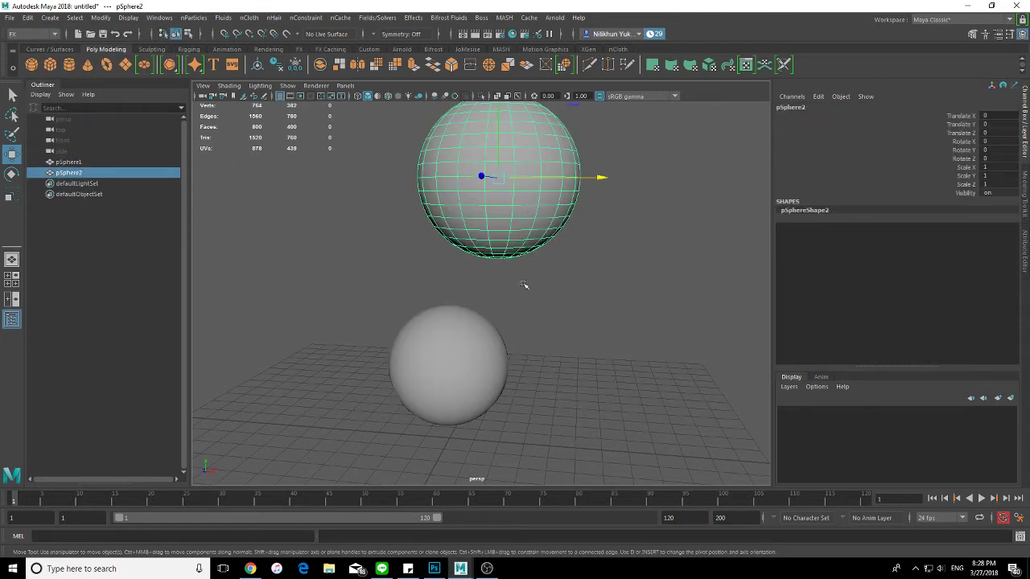
click(473, 348)
shift+click(478, 220)
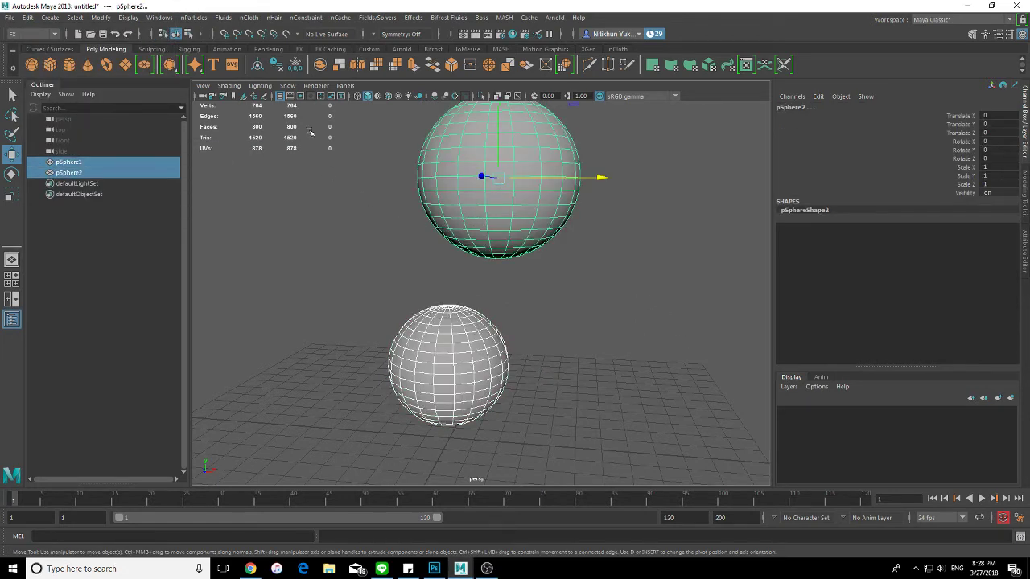
Turn both spheres into nCloth objects and view the nucleus1 solver attributes.
click(250, 17)
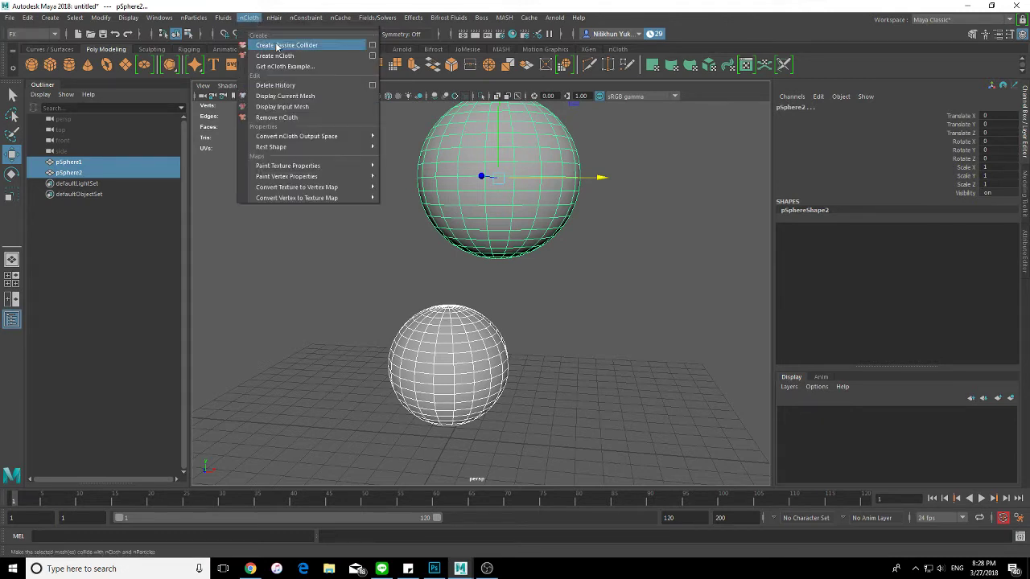
click(317, 56)
click(104, 183)
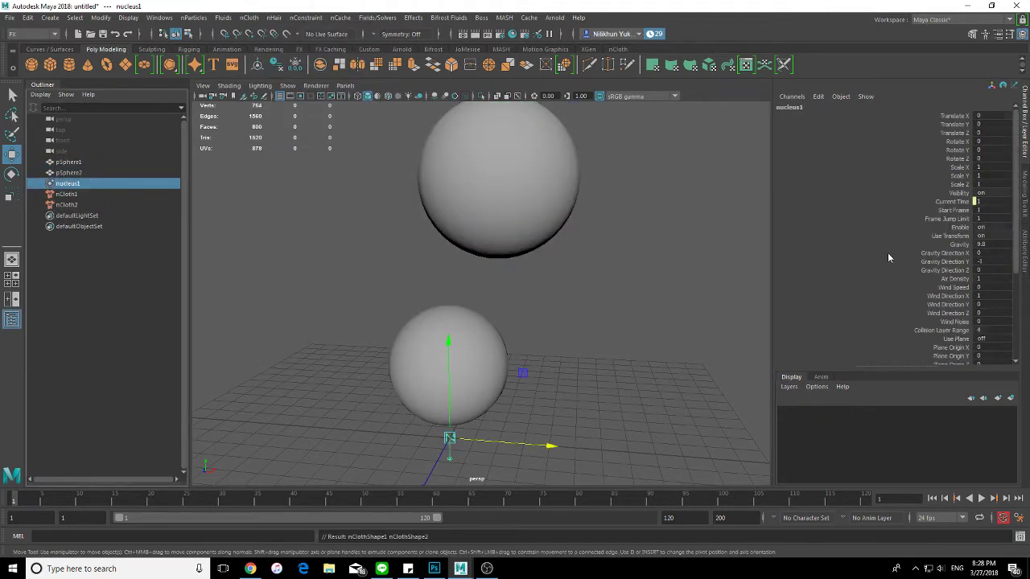
alt+drag(757, 278, 661, 262)
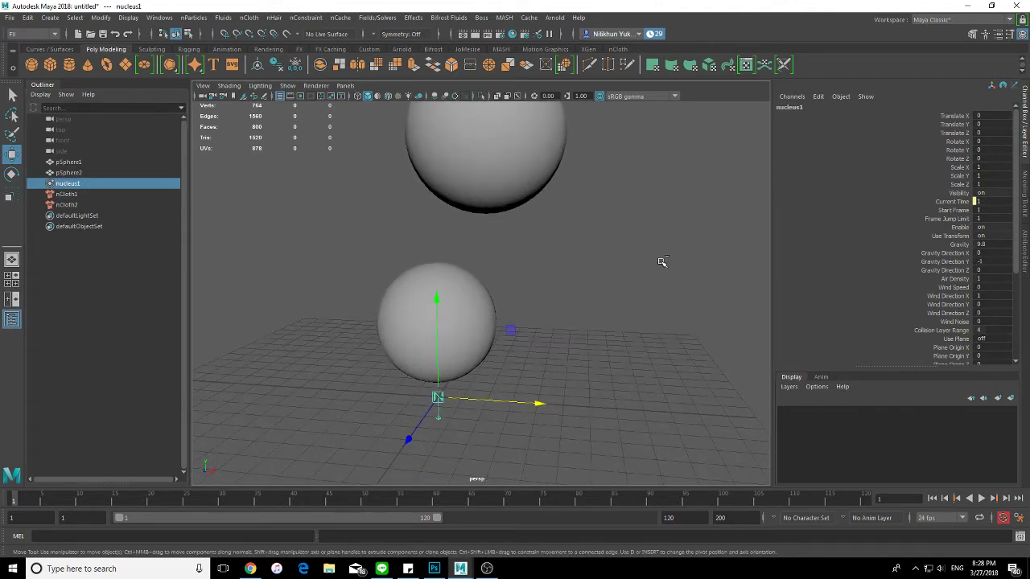
key(ctrl+a)
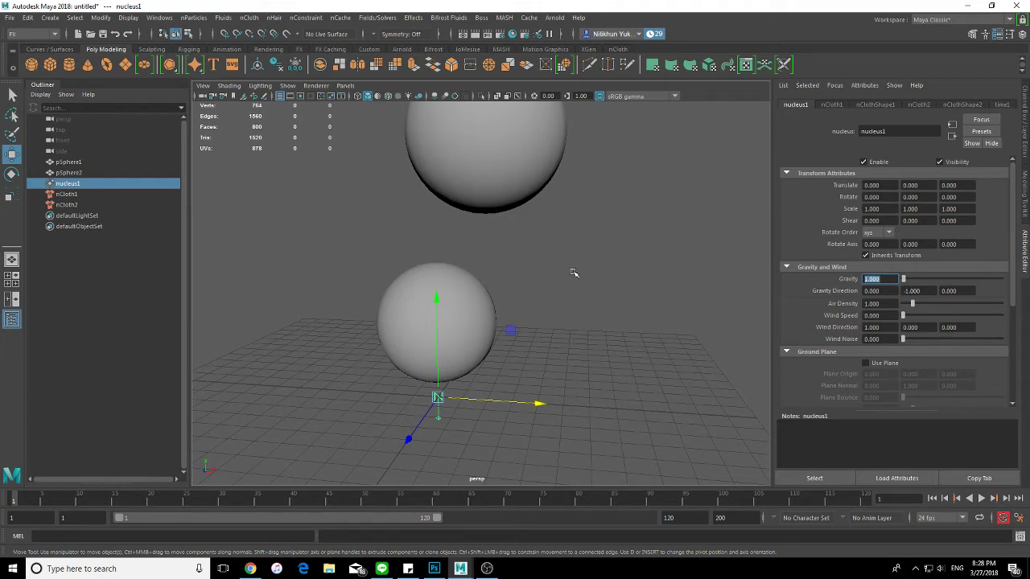
Show the lower sphere's nCloth dynamic properties, with Mass at 0.1.
click(547, 285)
click(462, 300)
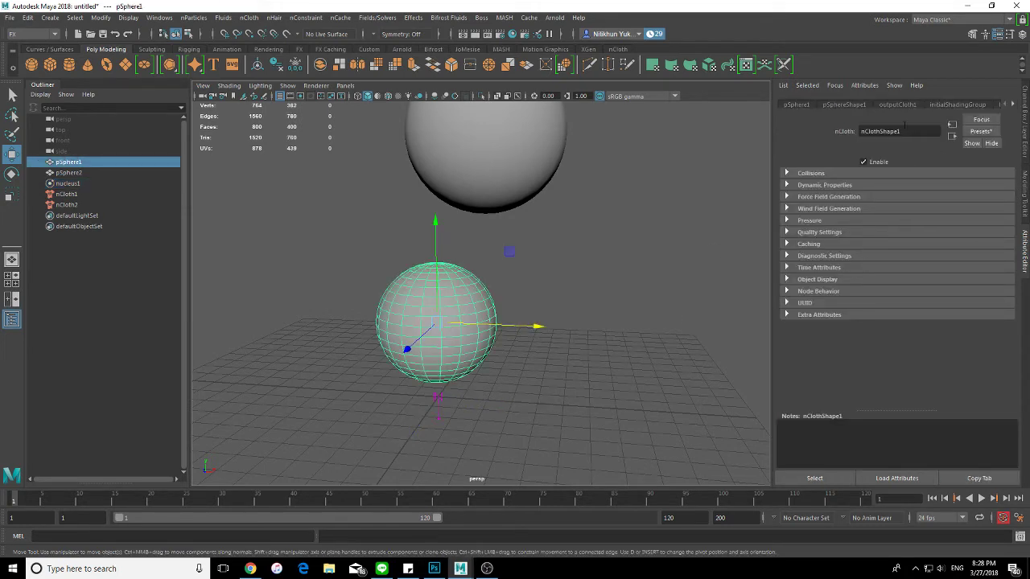
click(860, 197)
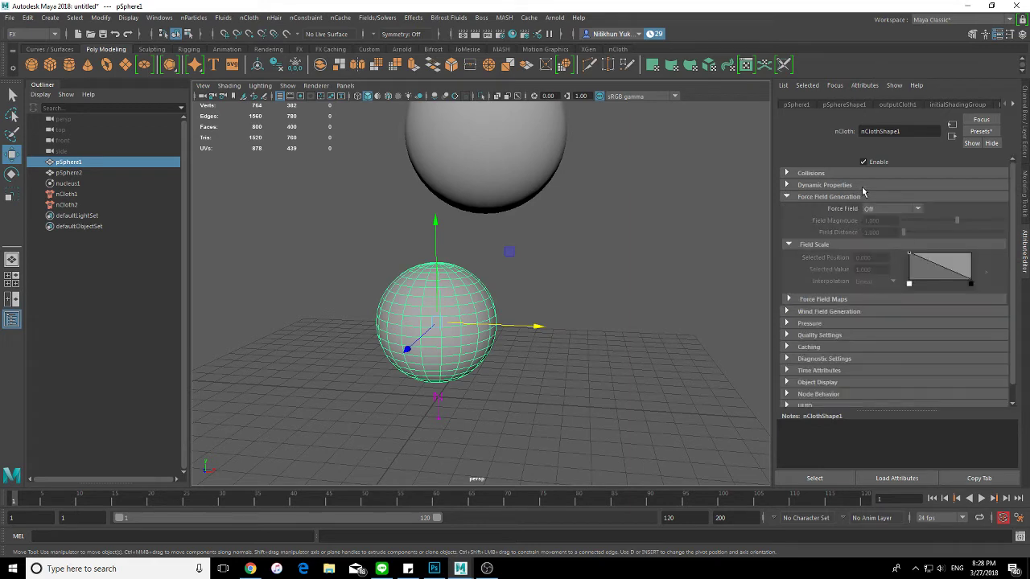
click(865, 185)
scroll(860, 319, down, 2)
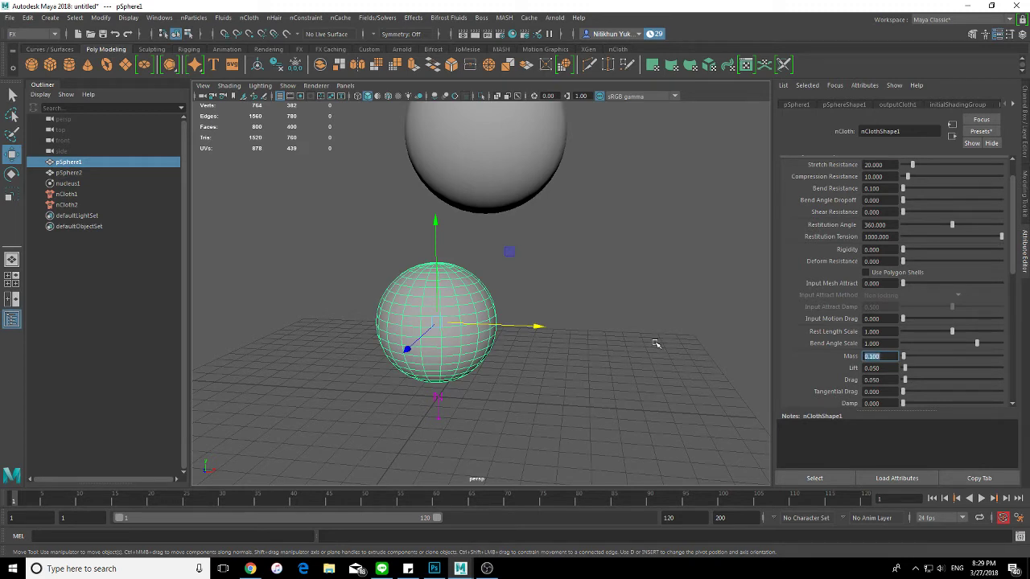
Select the upper sphere's nCloth and start editing the 120-frame playback end.
click(619, 228)
click(503, 166)
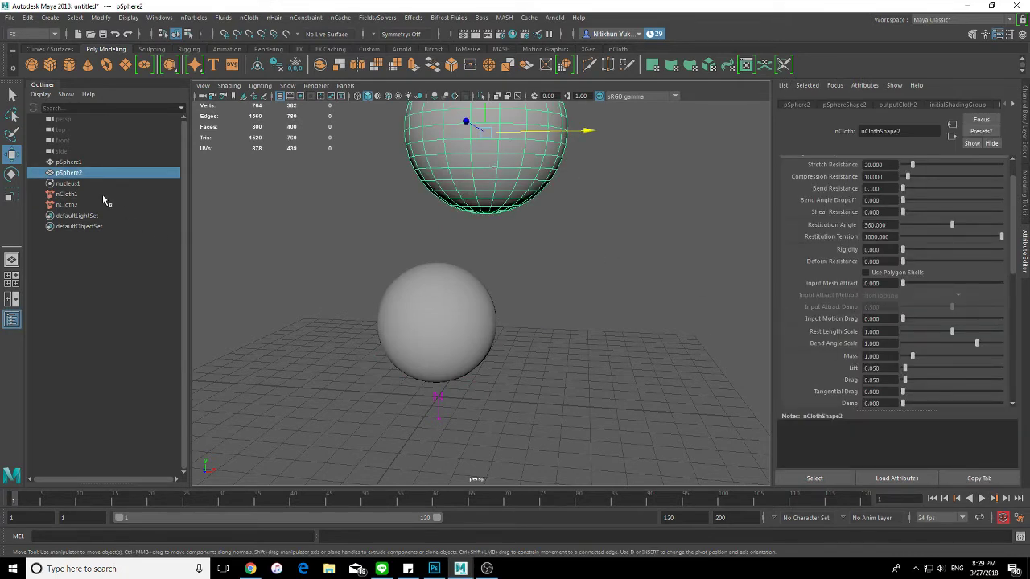
click(592, 417)
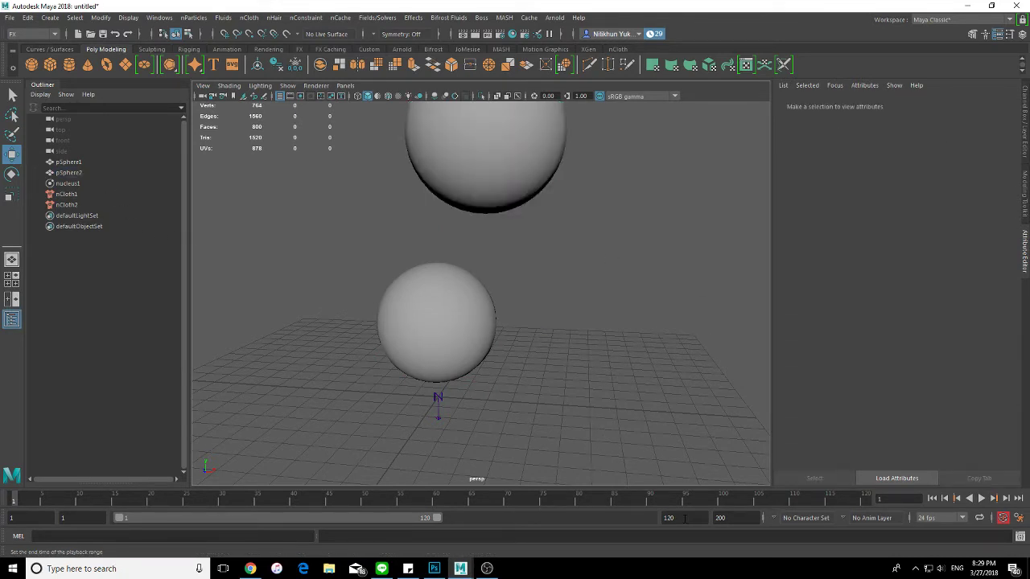
Extend the playback range to end at frame 200, preview the falling spheres, then rewind to frame 1.
drag(441, 518, 649, 517)
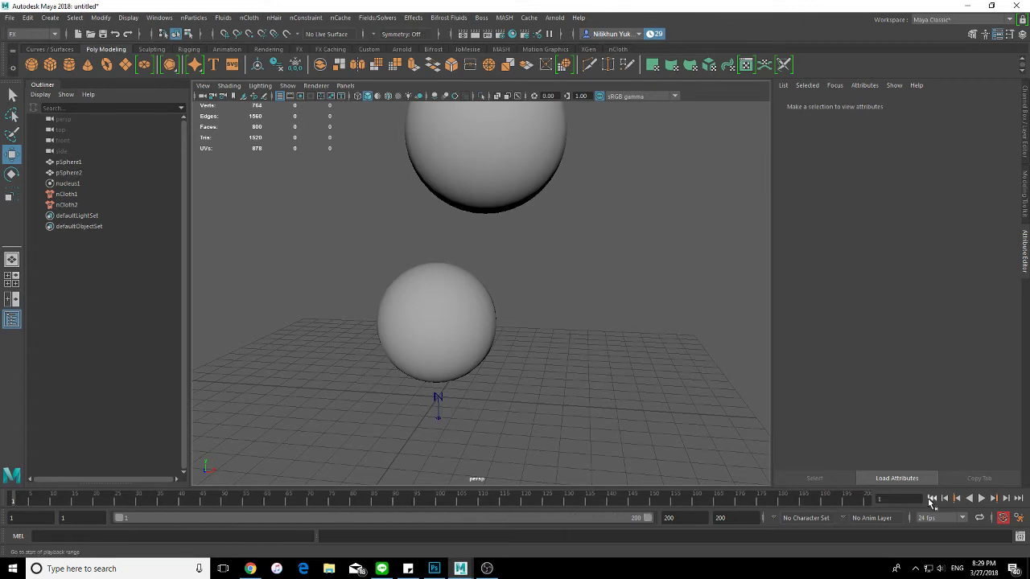
click(982, 499)
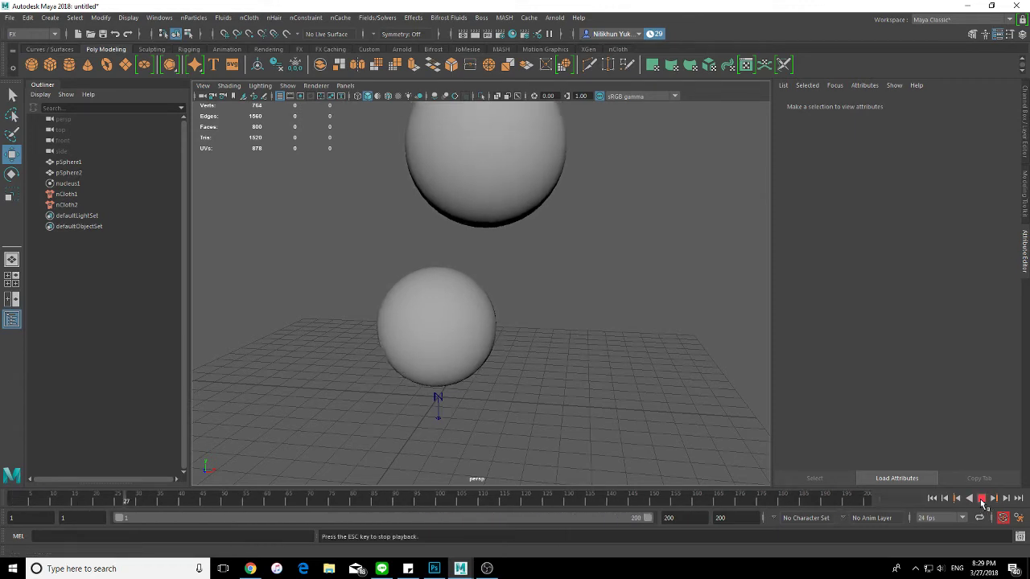
click(981, 499)
click(530, 229)
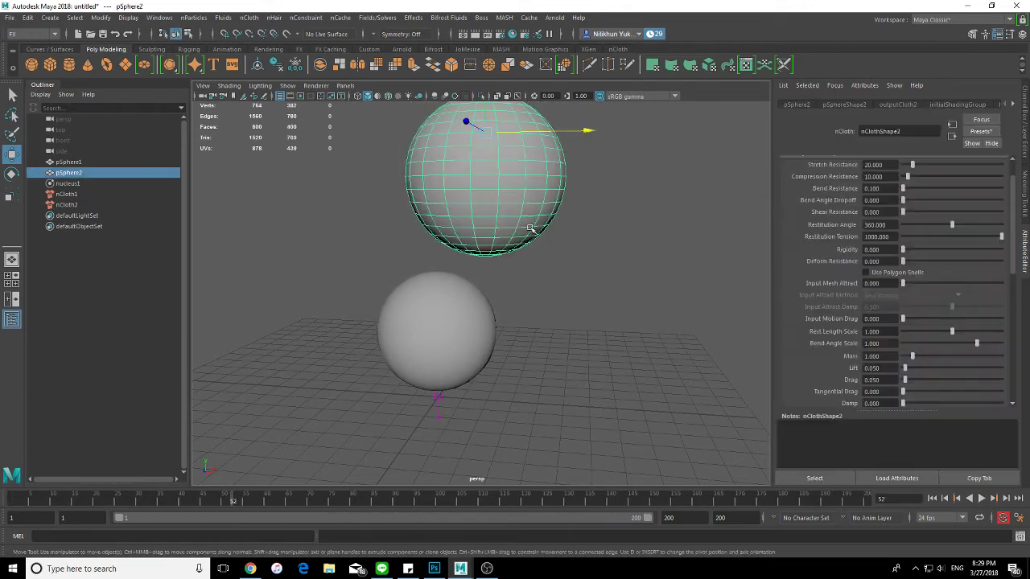
click(473, 324)
click(612, 386)
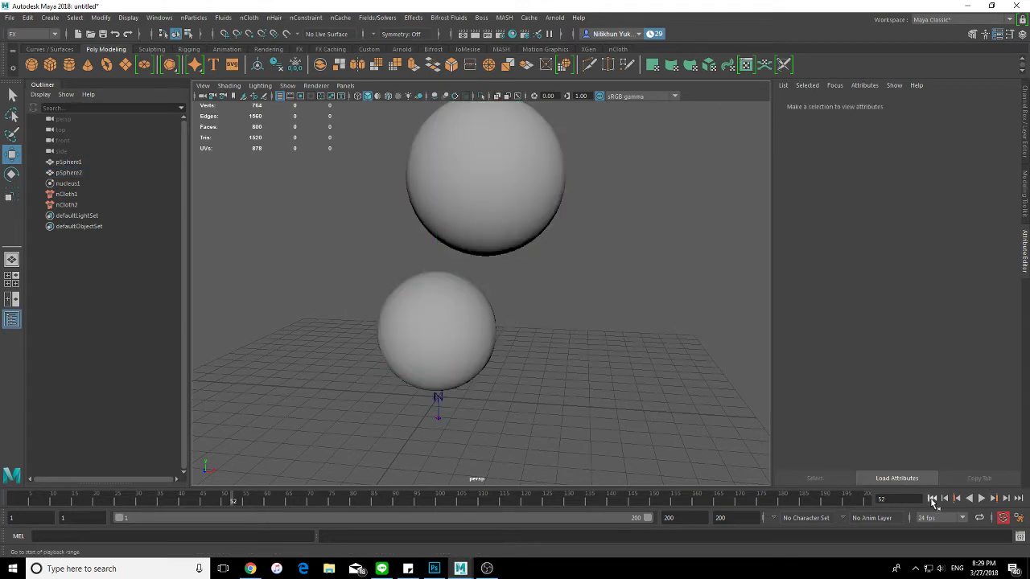
click(932, 499)
click(982, 498)
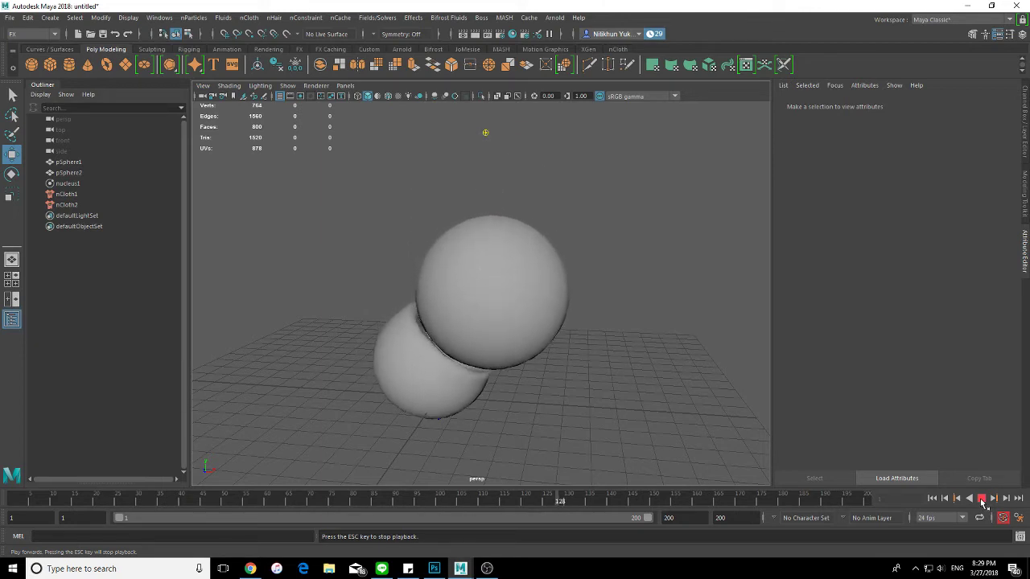
click(982, 499)
click(932, 499)
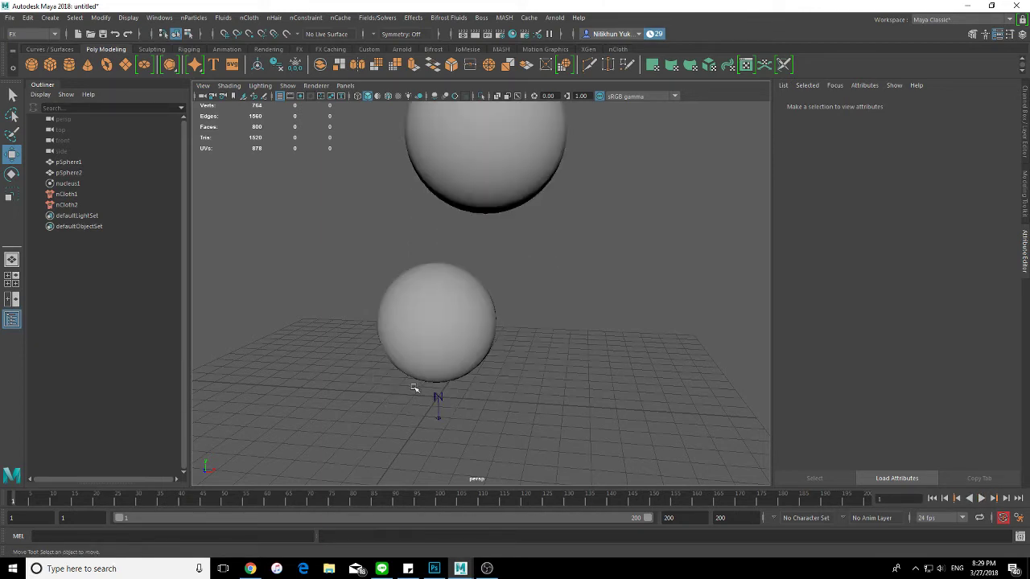
Select the lower and upper spheres and bring up the nCloth preset list.
click(435, 329)
shift+click(523, 144)
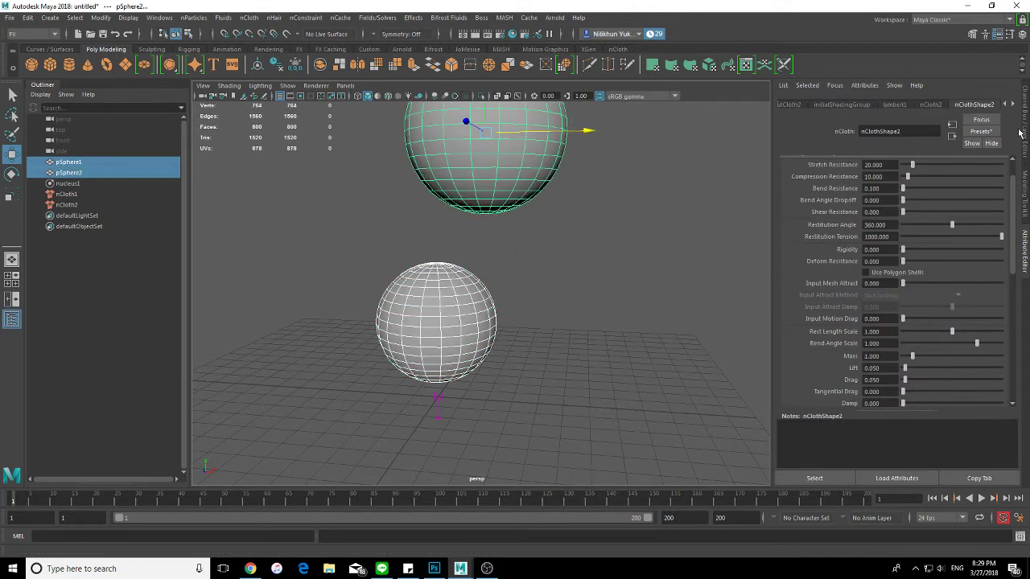
click(981, 131)
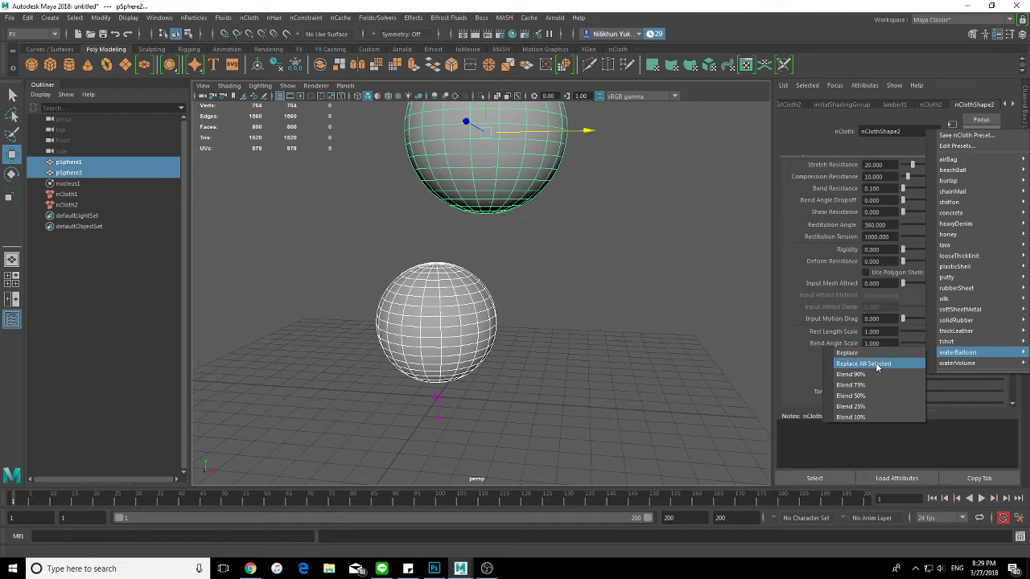
Apply the waterBalloon preset to both selected spheres and test-play the simulation.
click(877, 364)
click(628, 352)
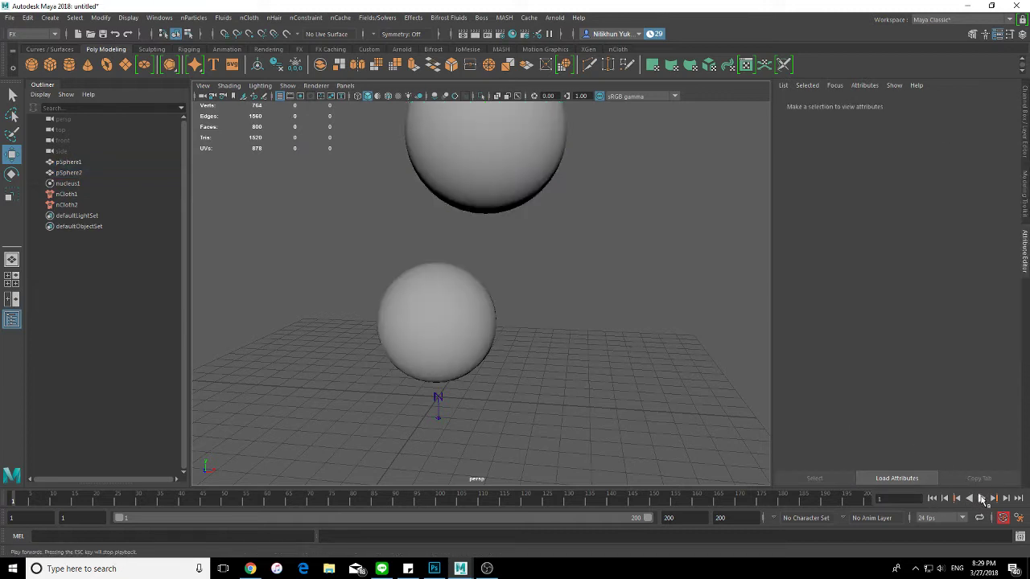
click(982, 500)
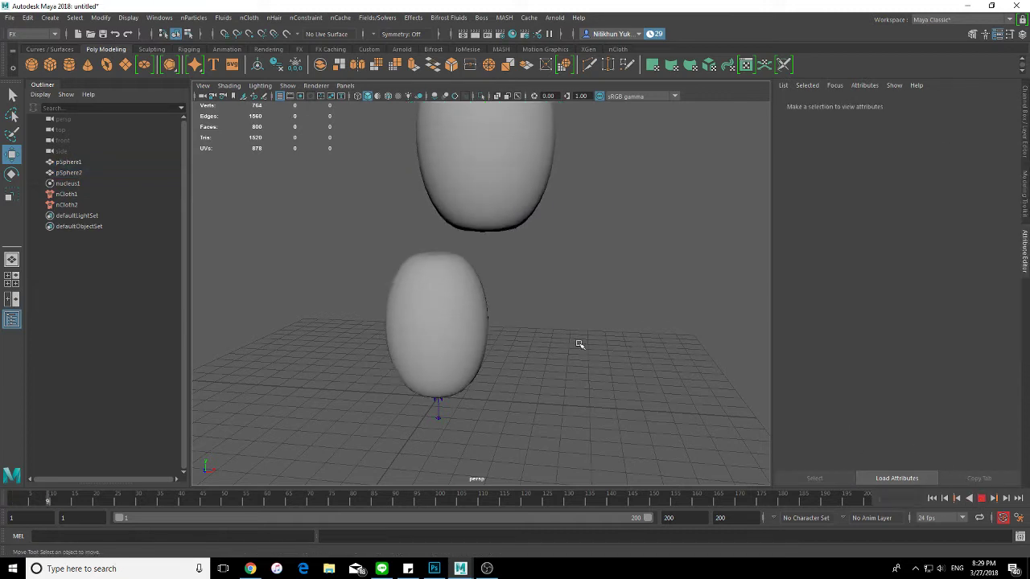
click(982, 500)
Set the lower sphere's Mass to 0.1 and the upper sphere's Mass to 10.
click(444, 474)
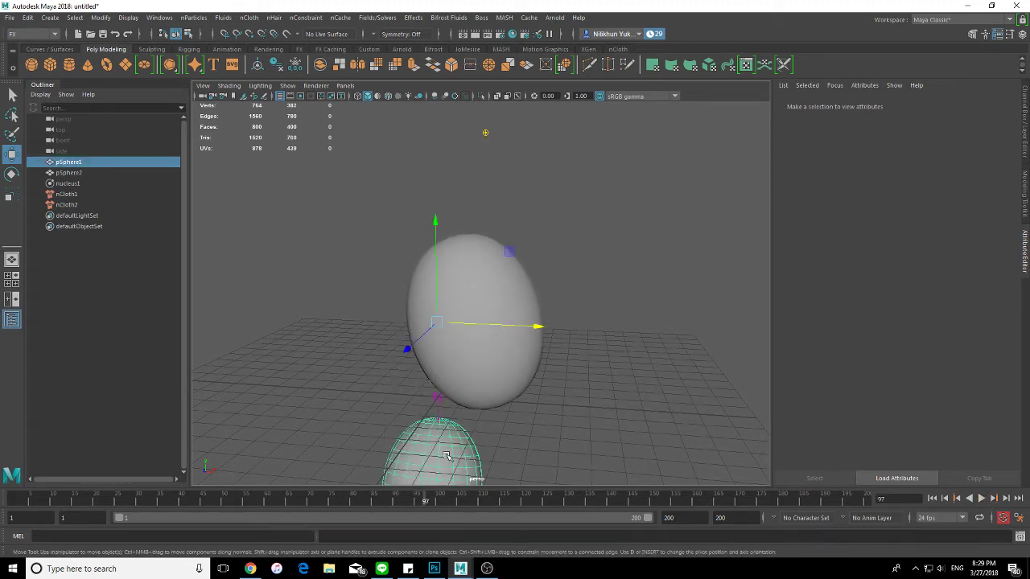
click(933, 499)
click(613, 357)
click(429, 298)
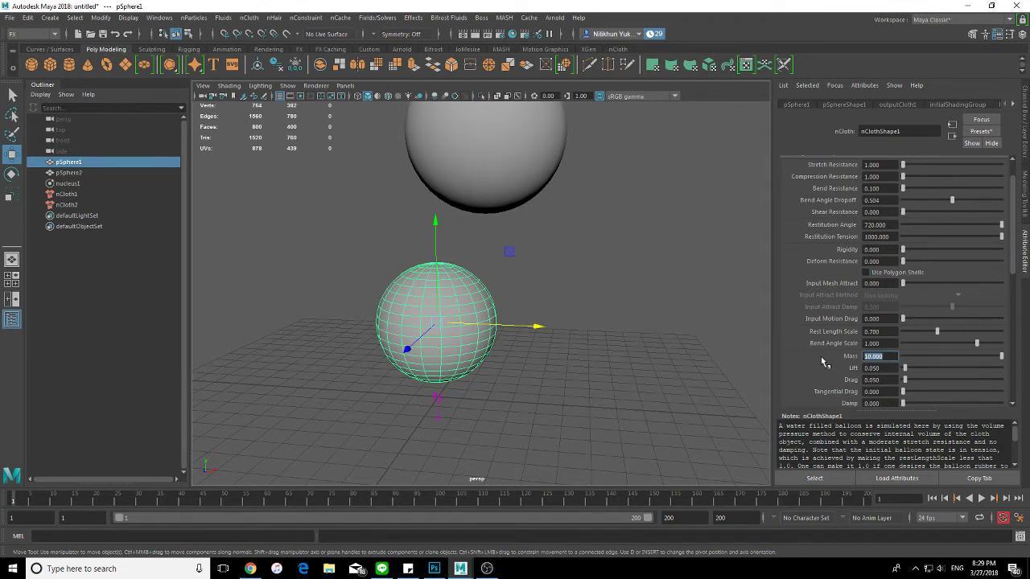
click(490, 163)
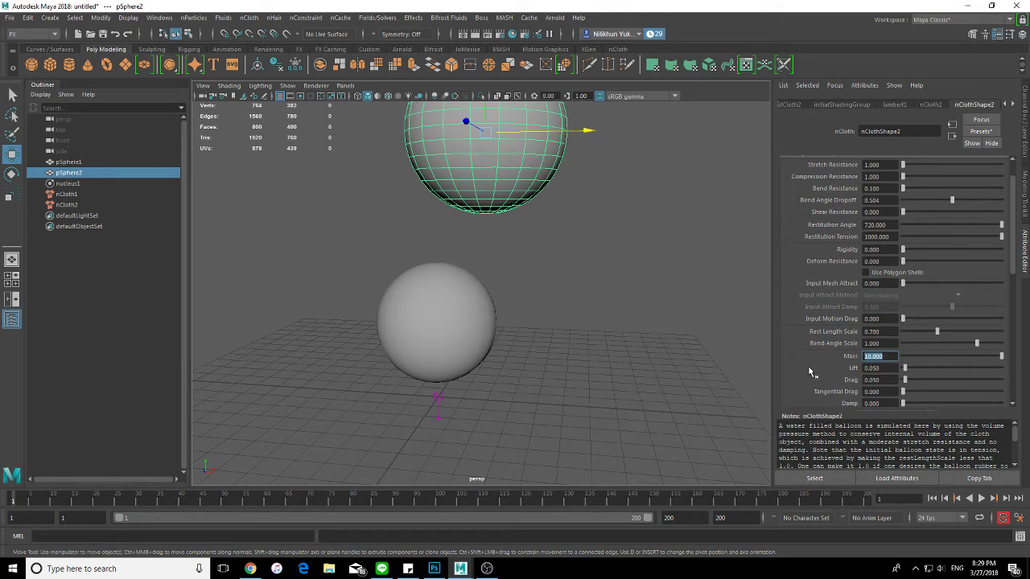
click(574, 296)
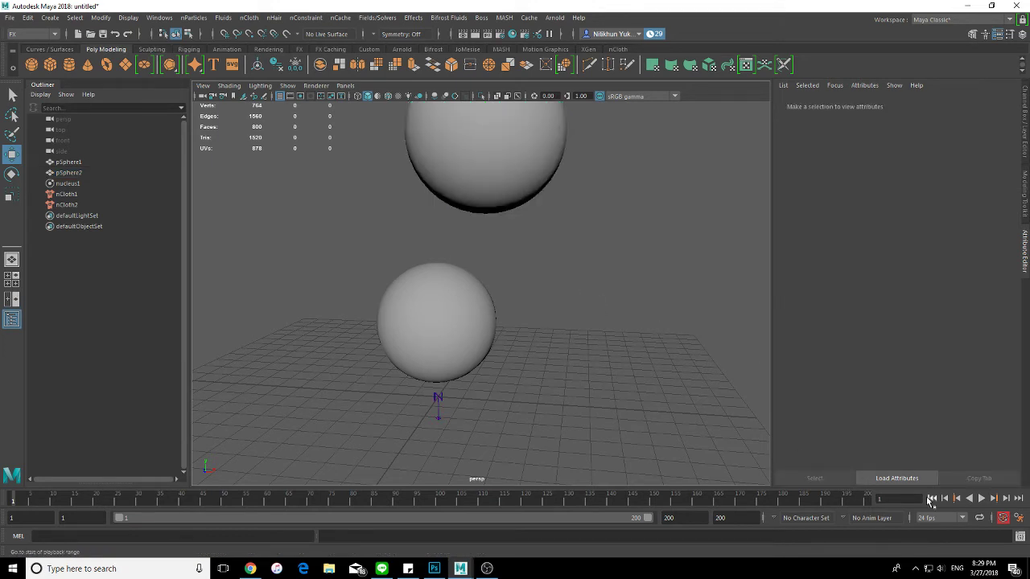
Replay the simulation with the new masses, rewind, and select nucleus1.
click(982, 499)
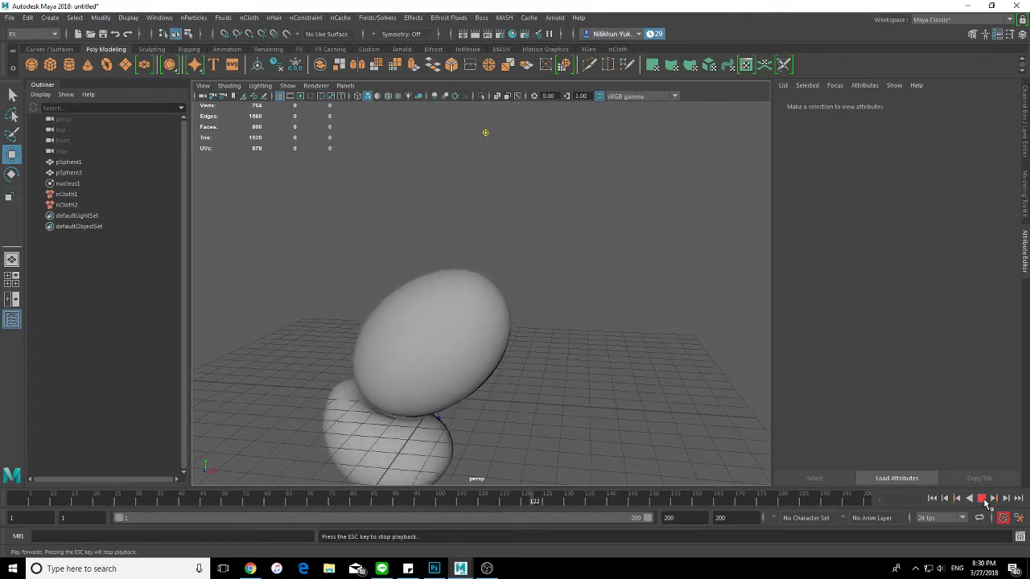
click(982, 498)
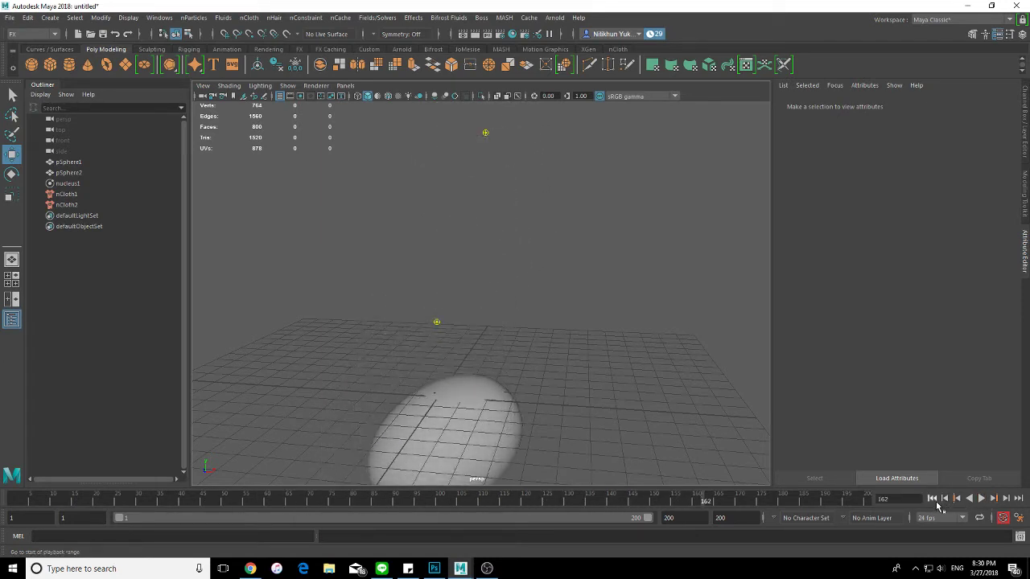
click(932, 498)
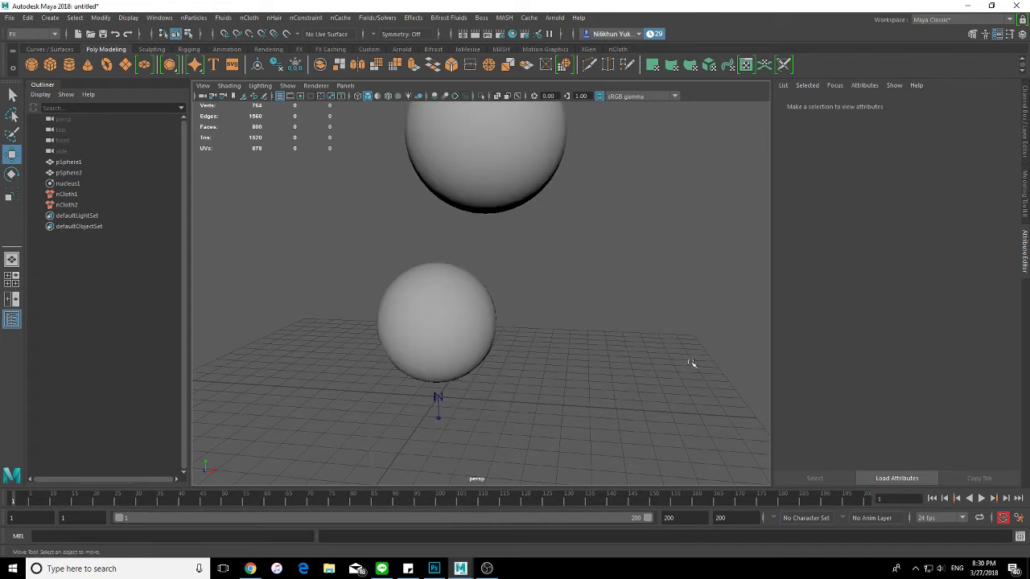
click(78, 186)
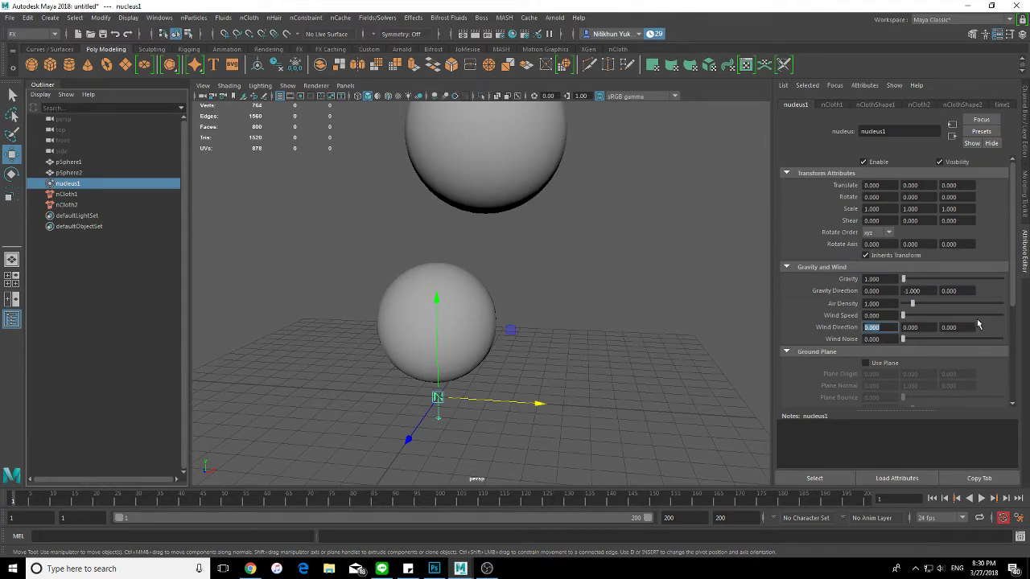
Set nucleus1 Wind Direction Y to 10 and Wind Speed to 5, then test-play the wind.
click(910, 328)
text(10.000)
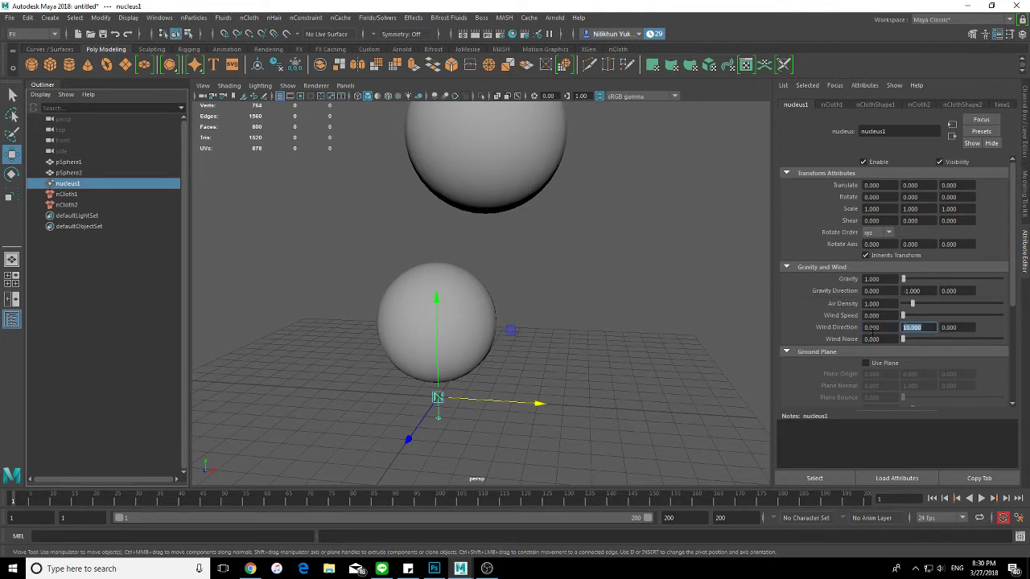
click(881, 315)
text(10.000)
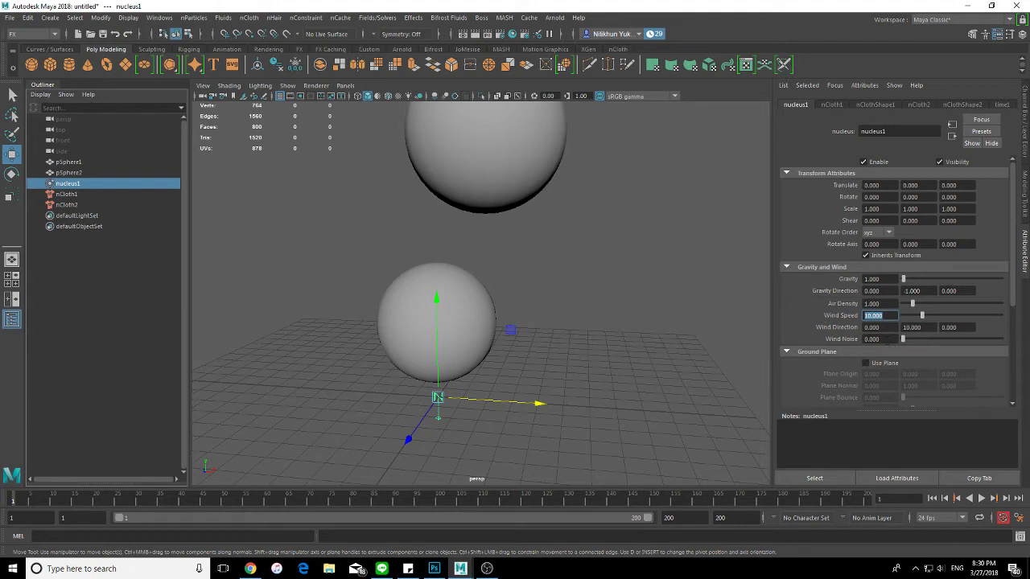
click(873, 339)
text(10.000)
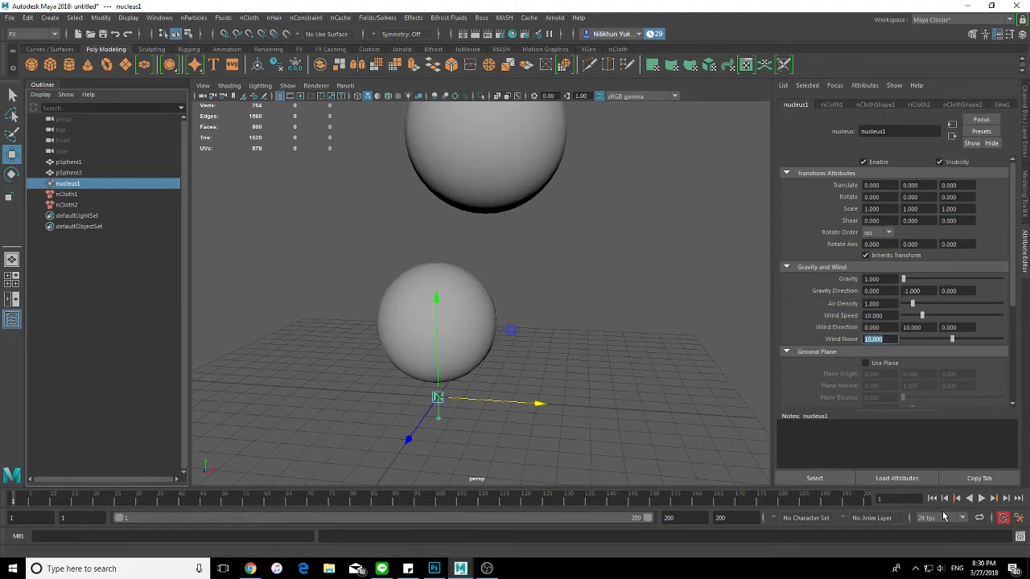
click(982, 499)
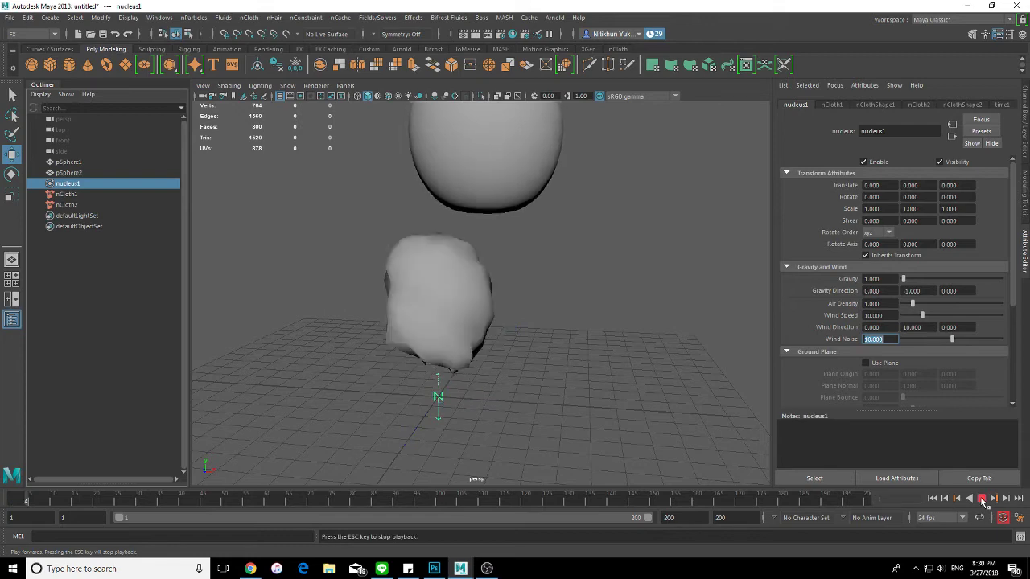
click(931, 498)
Give the lower sphere a Mass of 1 and replay the simulation.
click(432, 298)
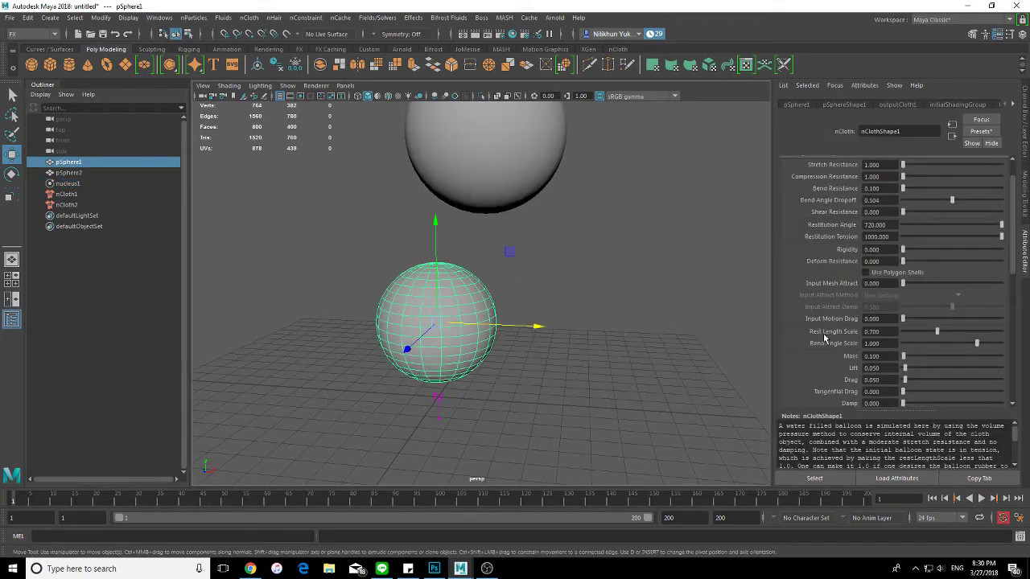
text(1)
key(Return)
click(559, 165)
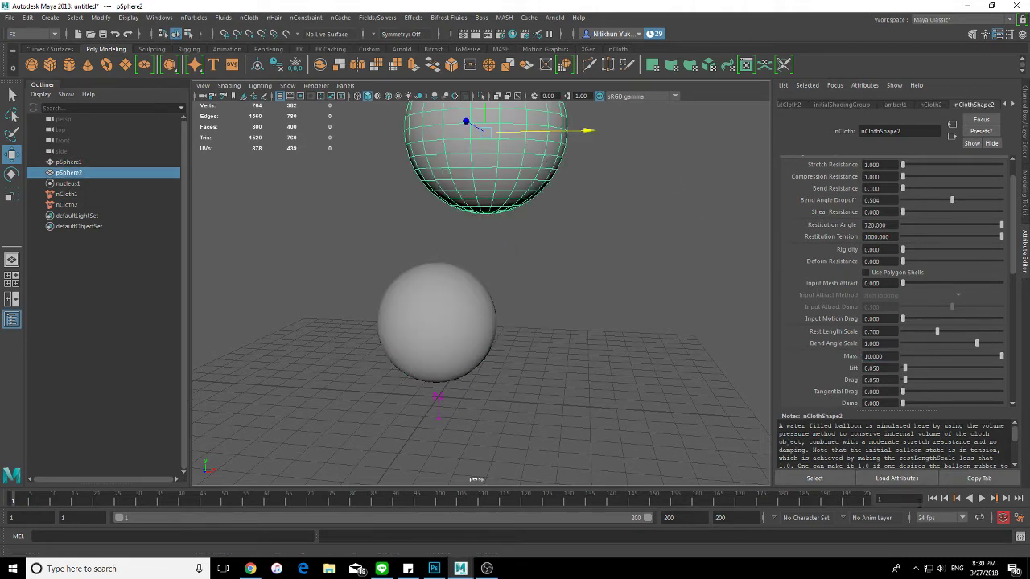
click(982, 499)
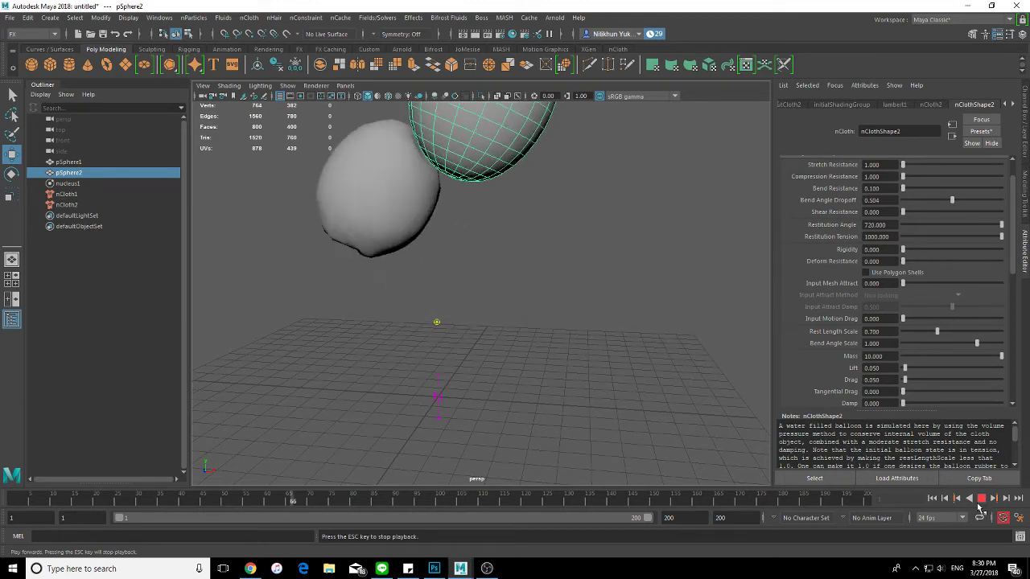
key(Escape)
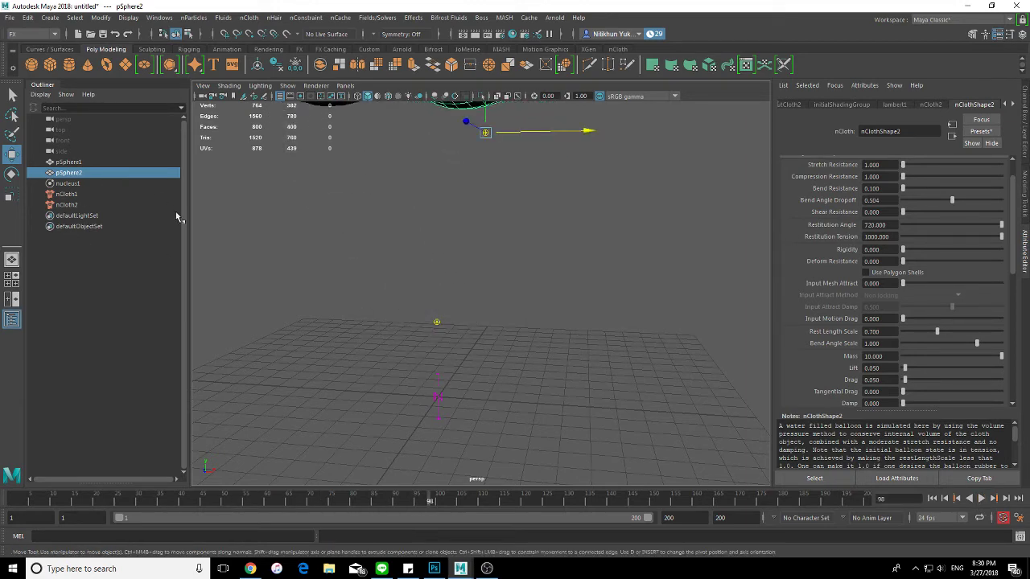
Select nucleus1 and replay the simulation from frame 1, orbiting around the spheres.
click(81, 184)
text(5.000)
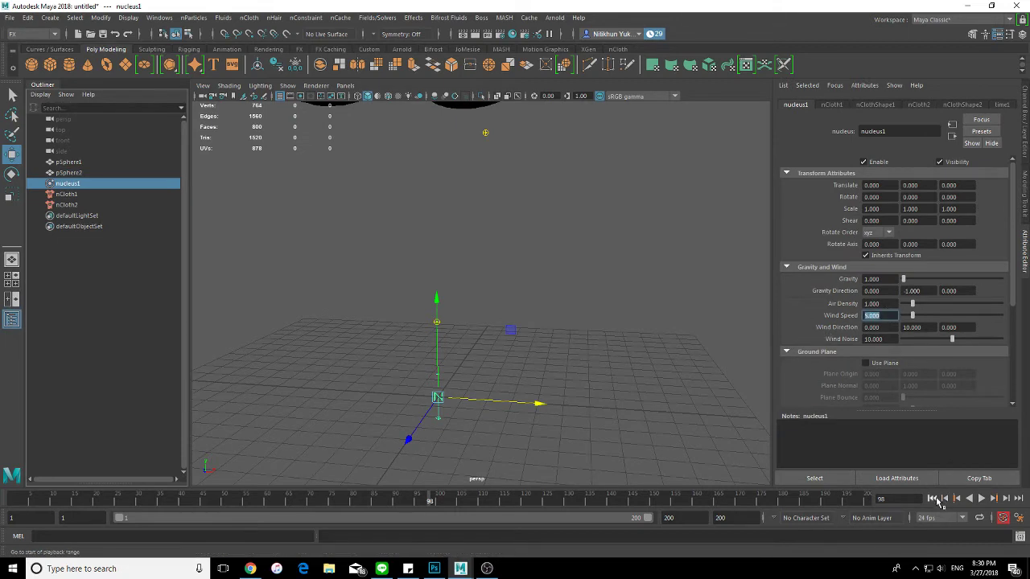
click(931, 498)
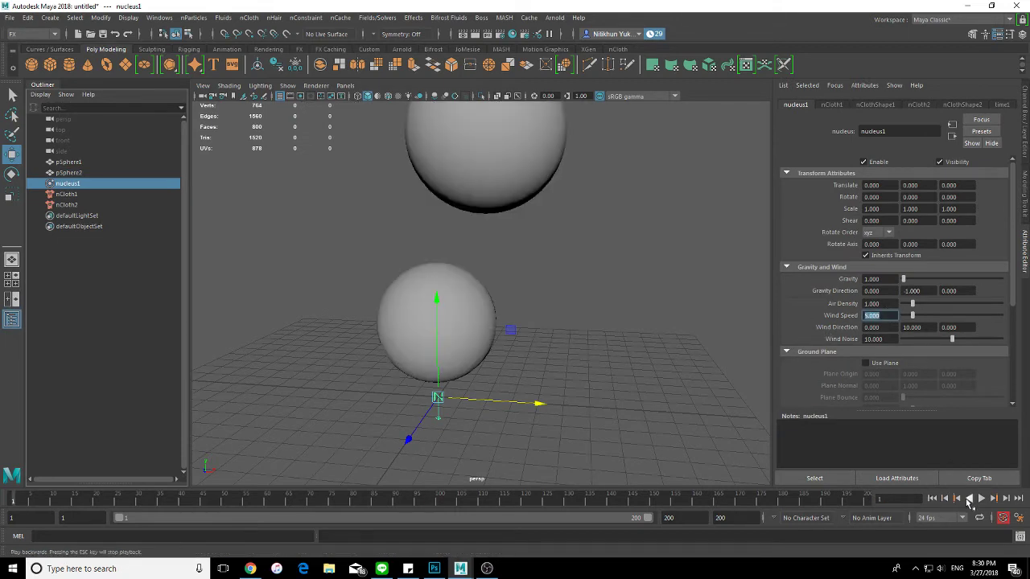
click(982, 499)
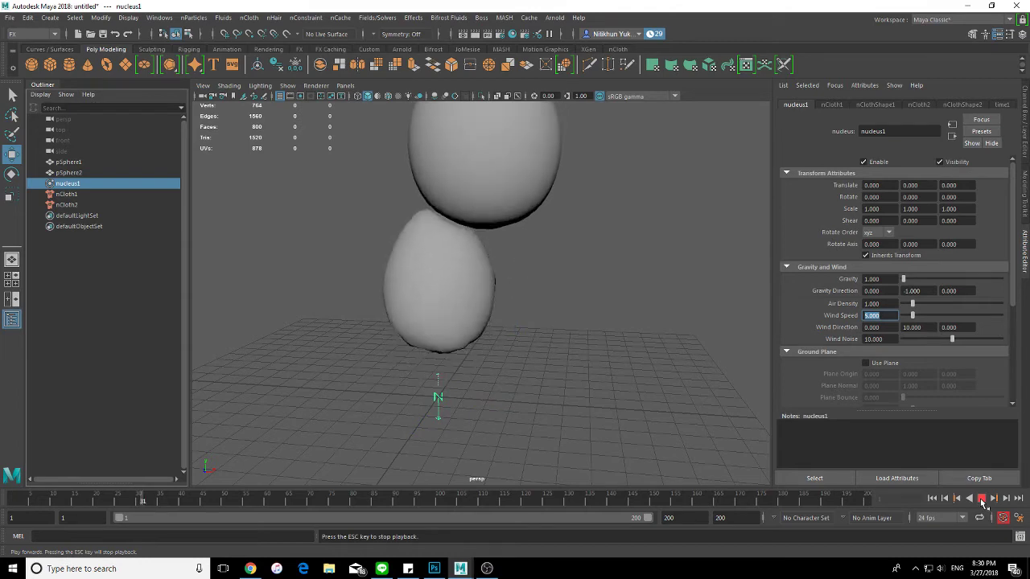
click(981, 499)
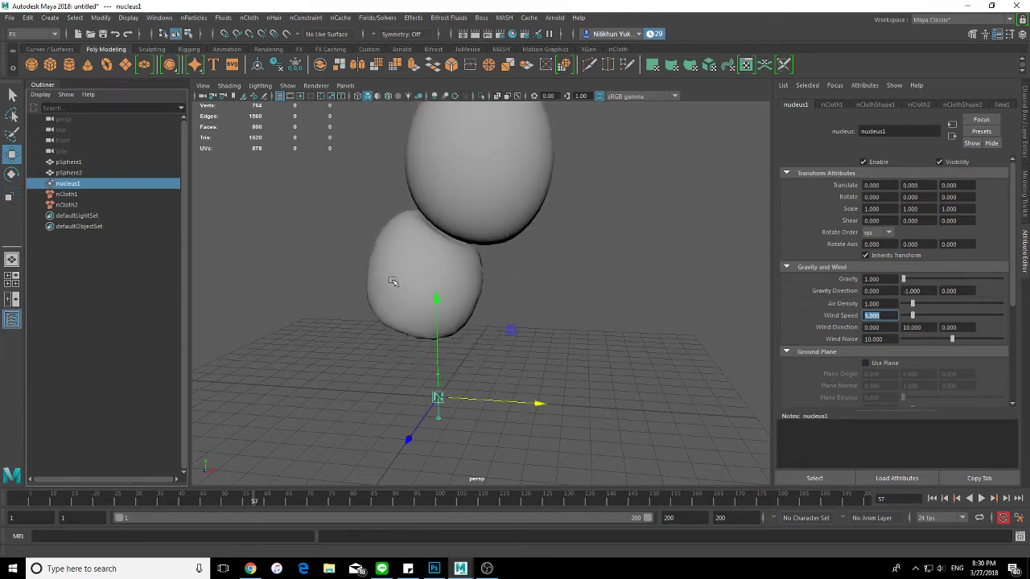
mouse_move(397, 288)
alt+mouse_down()
mouse_move(448, 298)
mouse_move(398, 288)
mouse_move(467, 262)
mouse_move(482, 294)
alt+mouse_up()
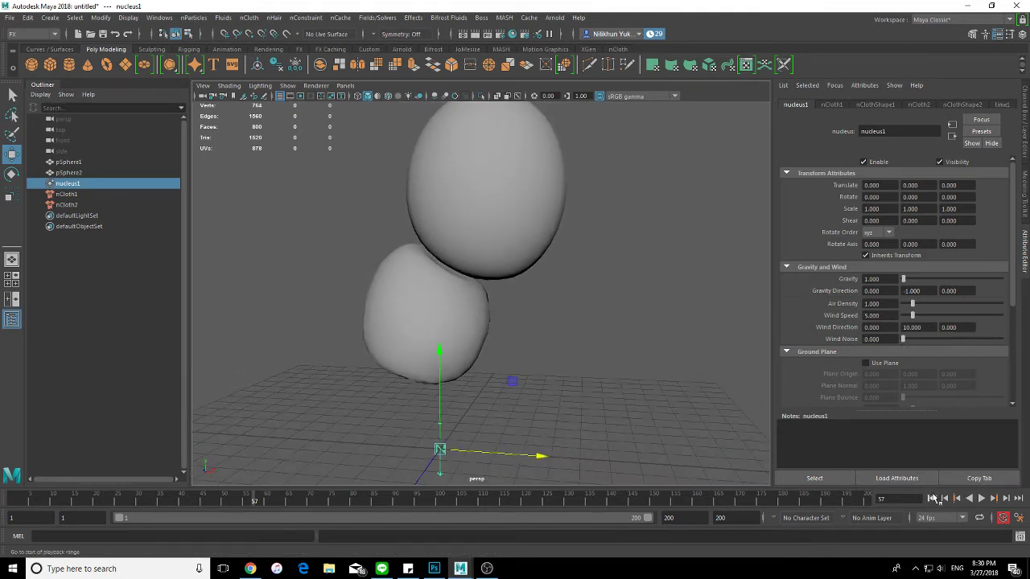
click(931, 498)
click(982, 498)
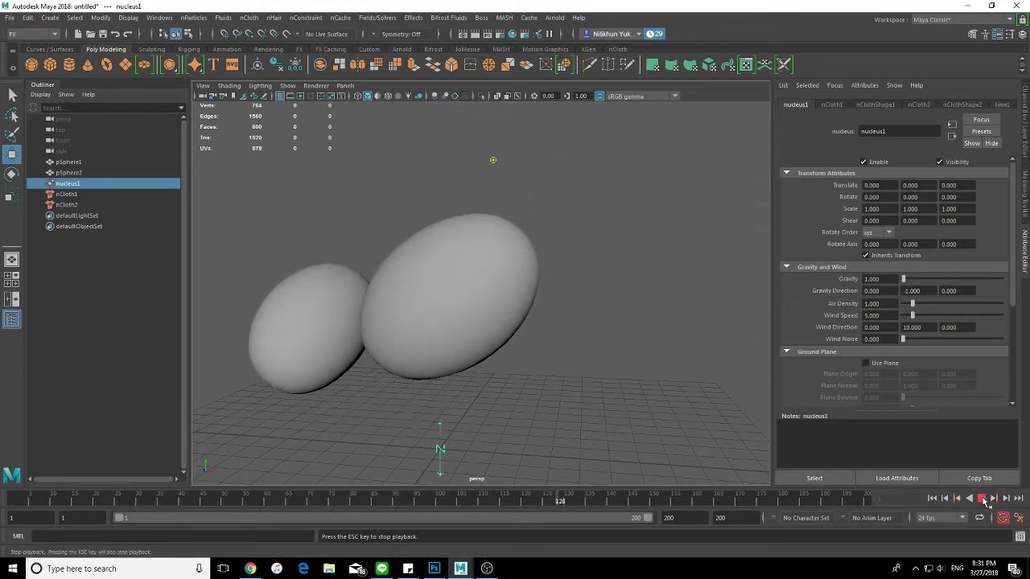
Raise nucleus Wind Noise to 5 and review the tumbling spheres forward and in reverse.
drag(904, 338, 1002, 338)
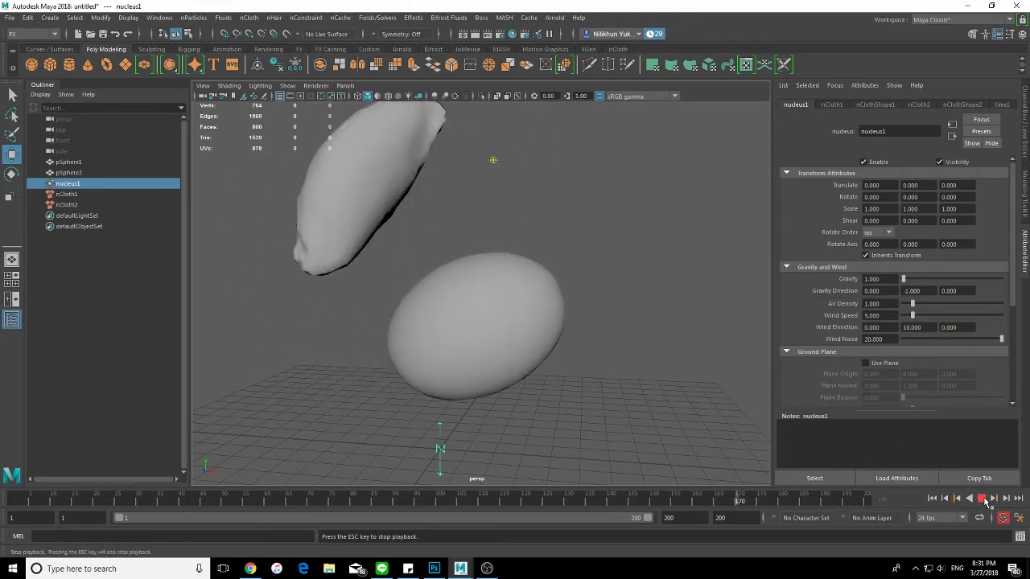
key(Escape)
click(933, 499)
click(981, 499)
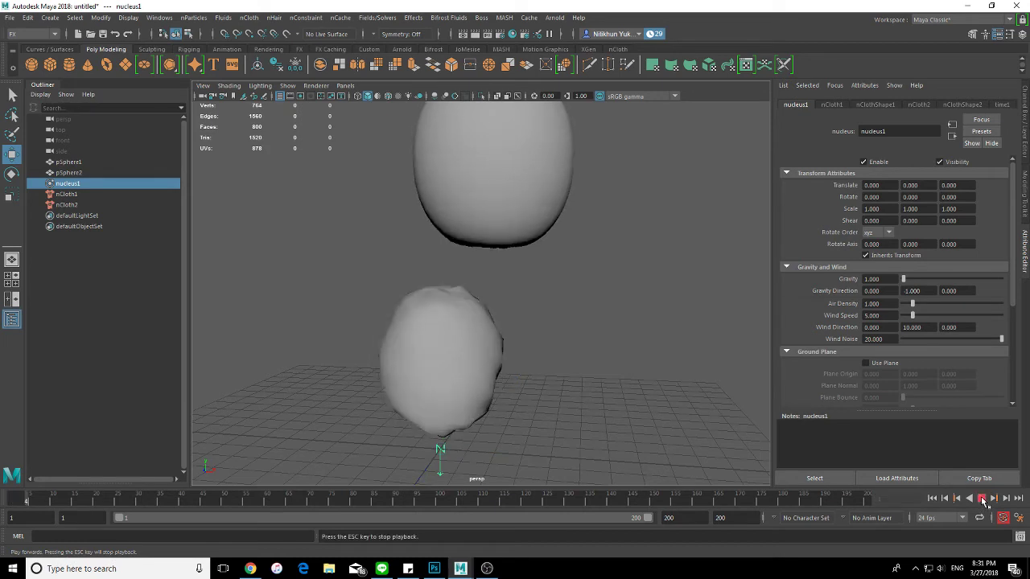
click(981, 499)
text(5.000)
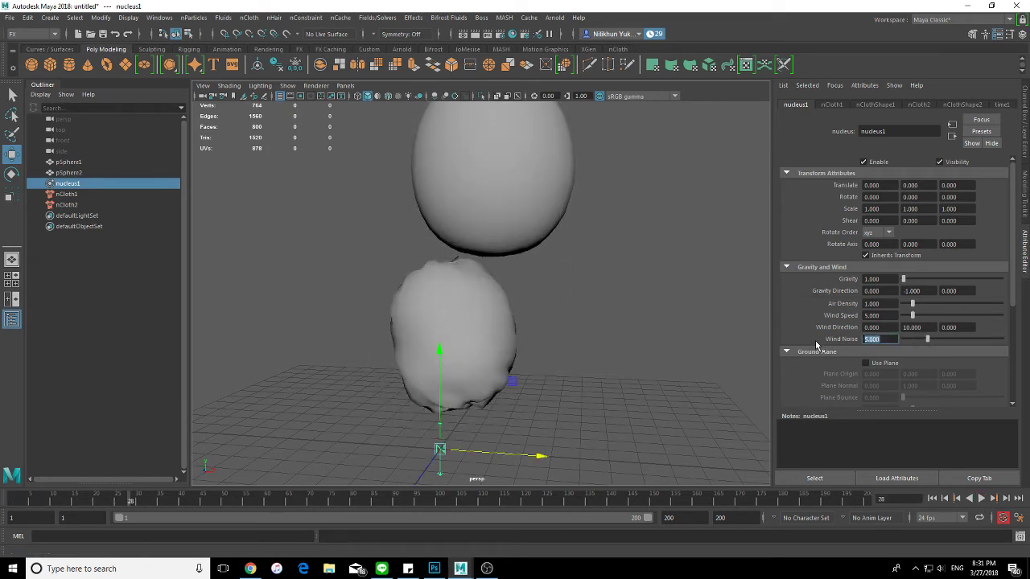
click(968, 498)
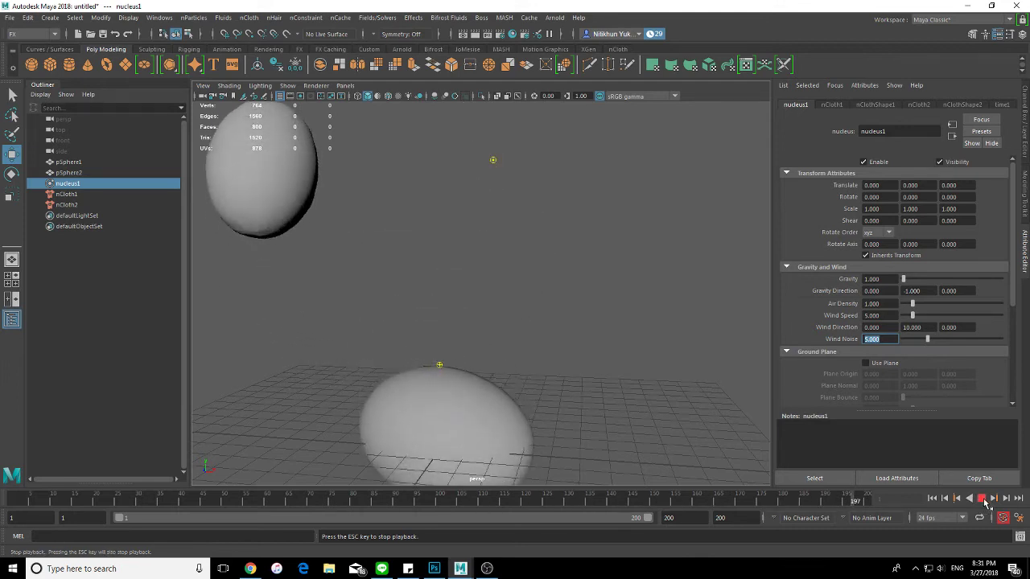
click(981, 499)
click(559, 212)
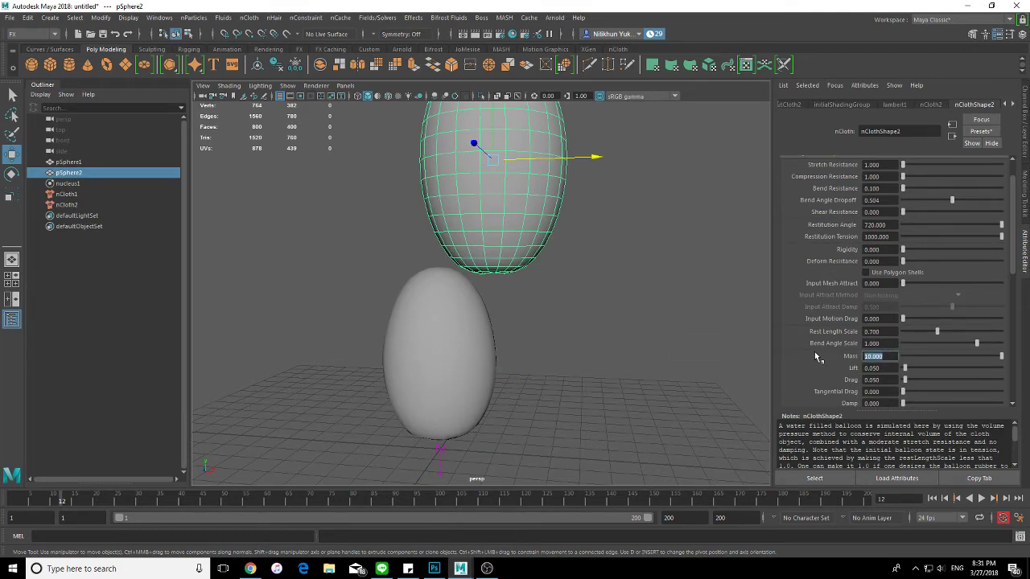
text(7.000)
Replay the balloon simulation from frame 1, then rewind.
click(932, 499)
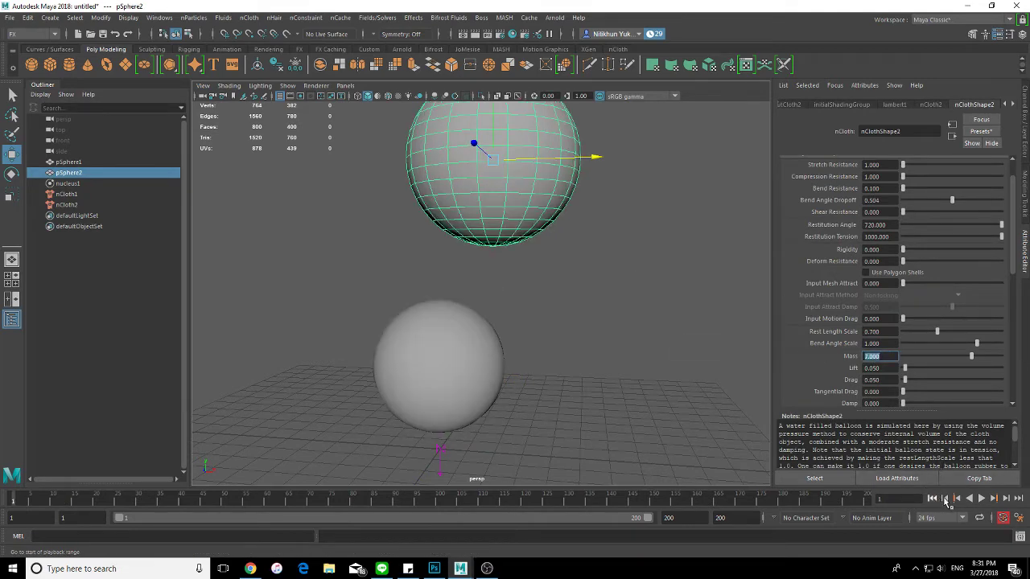
click(980, 499)
click(561, 302)
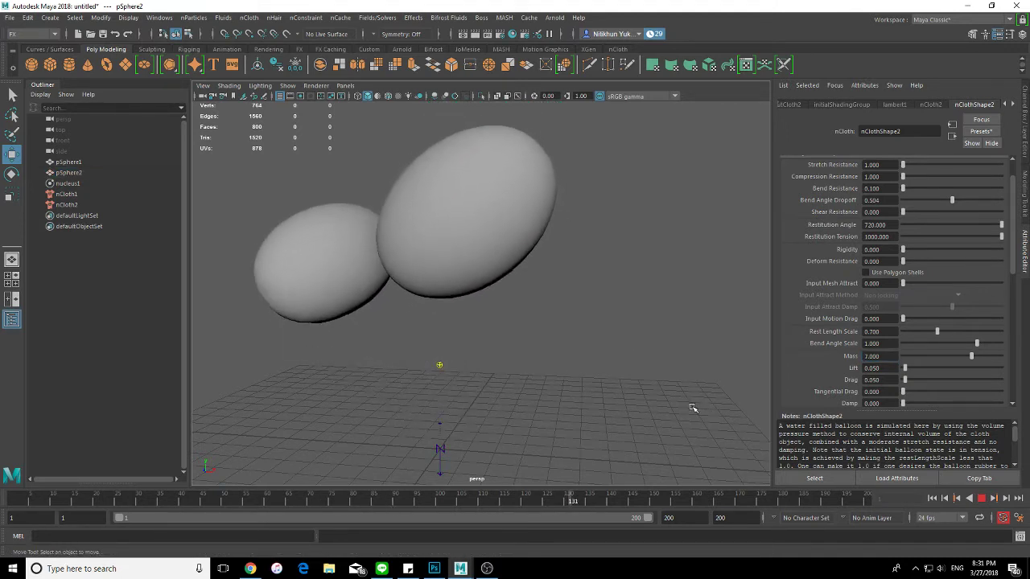
key(Escape)
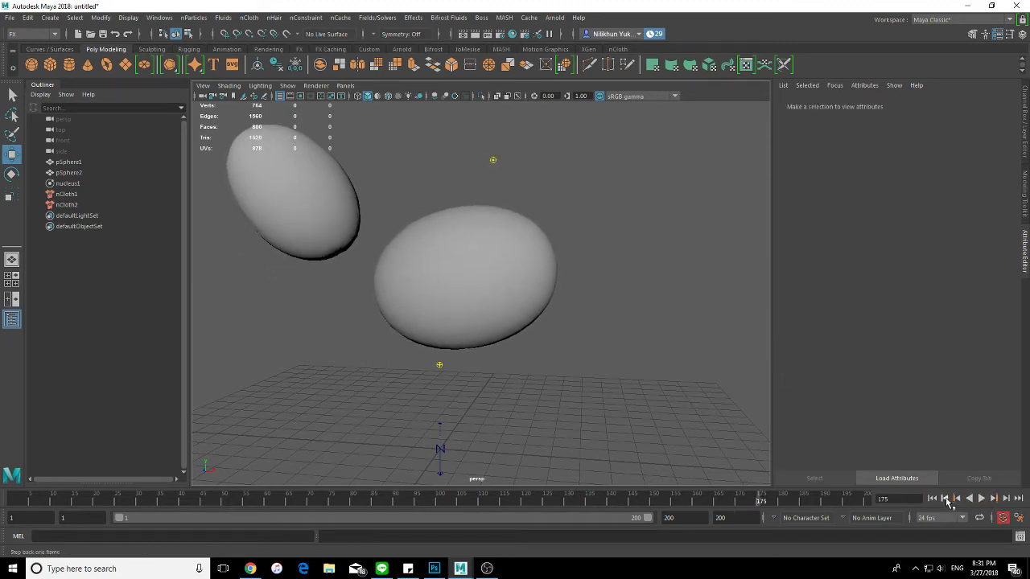
click(931, 498)
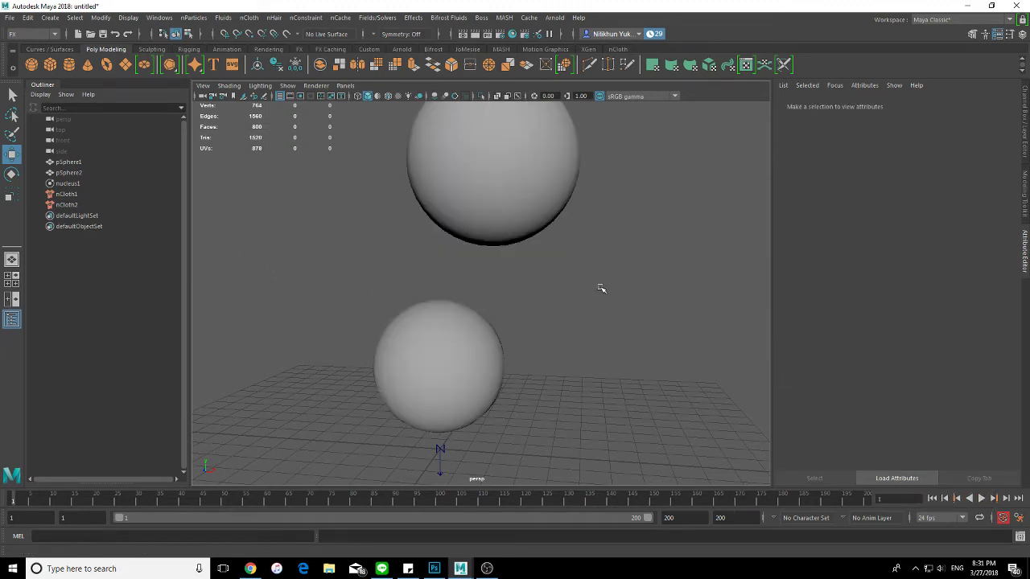
Raise the upper balloon sphere higher and slightly left, then play the fall.
scroll(601, 288, down, 3)
click(476, 210)
drag(500, 163, 493, 83)
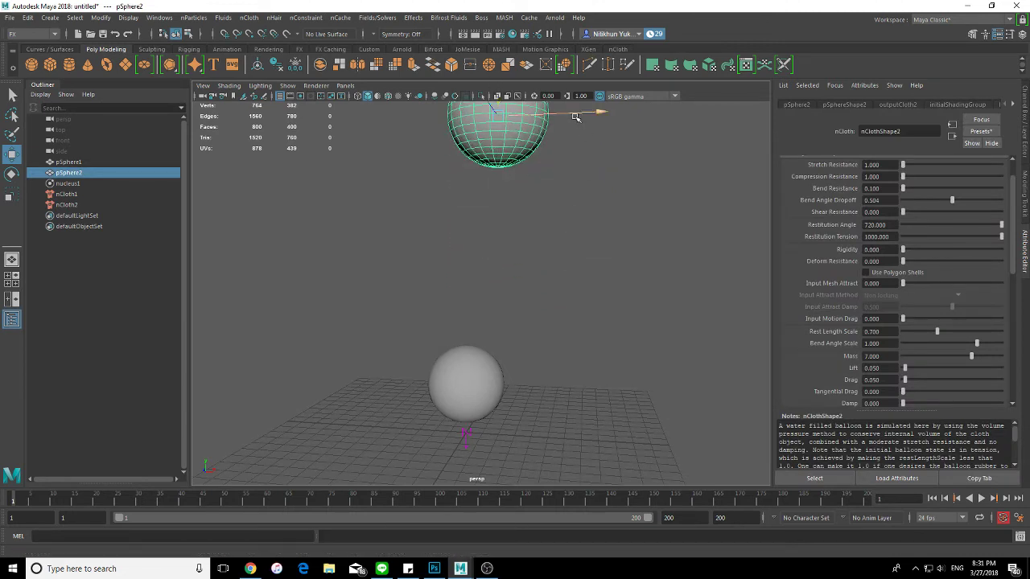
drag(575, 118, 558, 113)
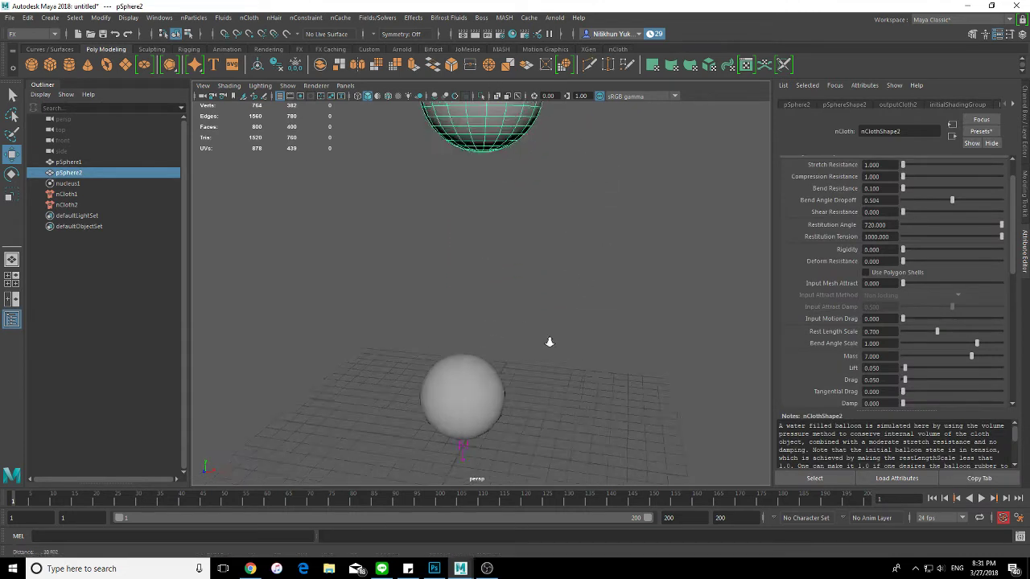
mouse_move(552, 340)
alt+mouse_down()
mouse_move(637, 287)
mouse_move(574, 221)
alt+mouse_up()
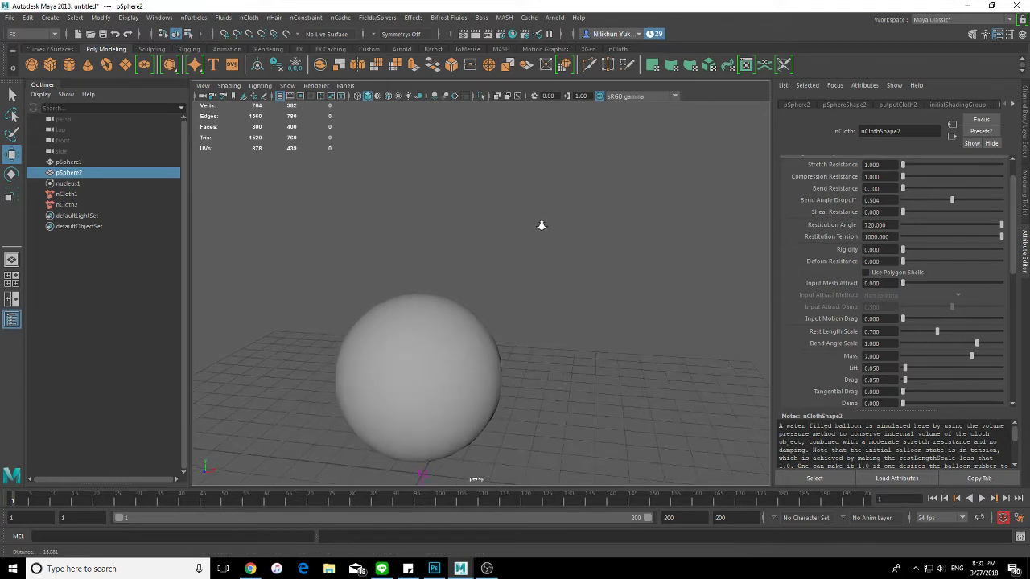
click(562, 277)
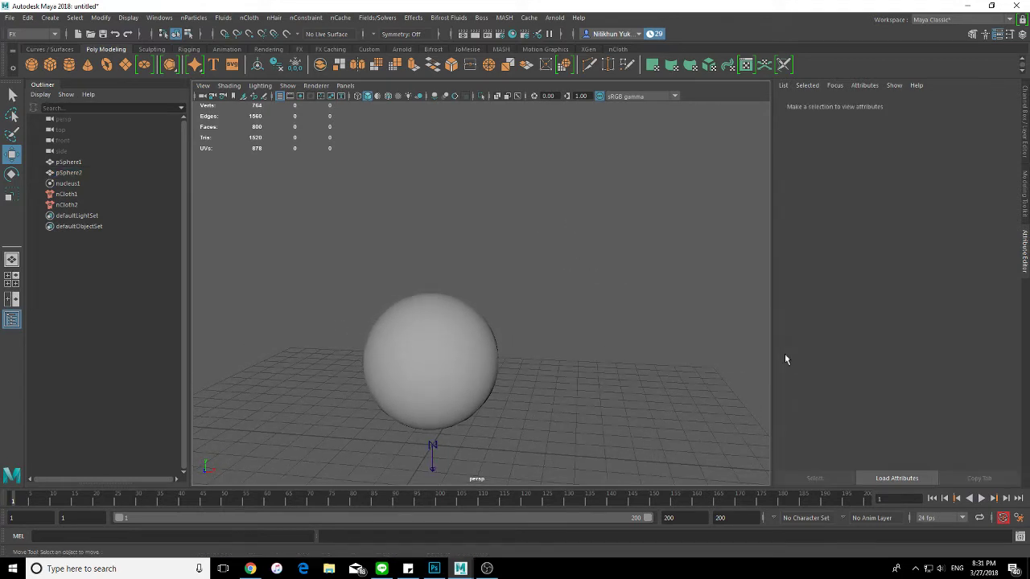
click(981, 499)
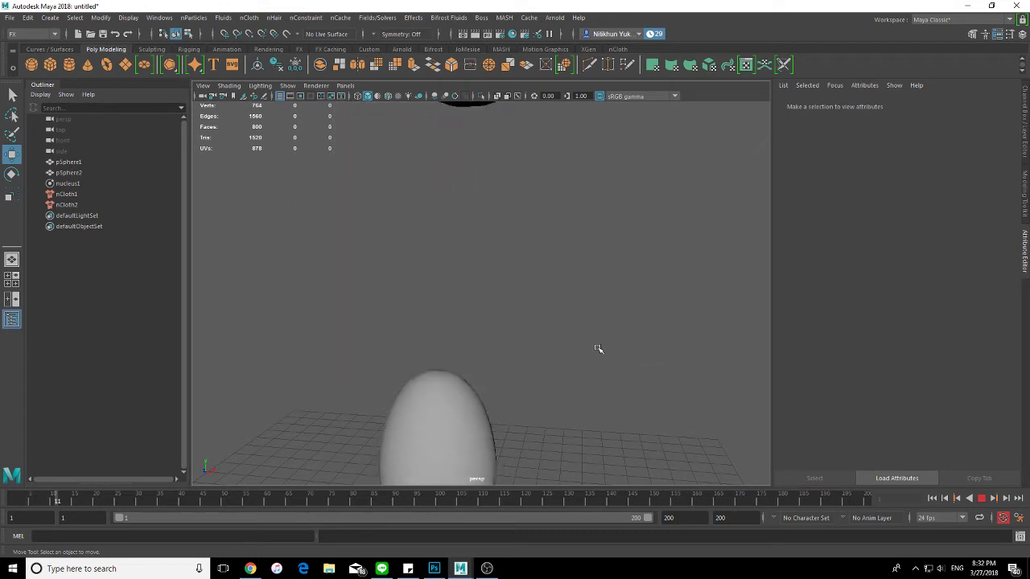
Set the playback end frame to 500, watch the longer simulation from several angles, and rewind.
click(982, 498)
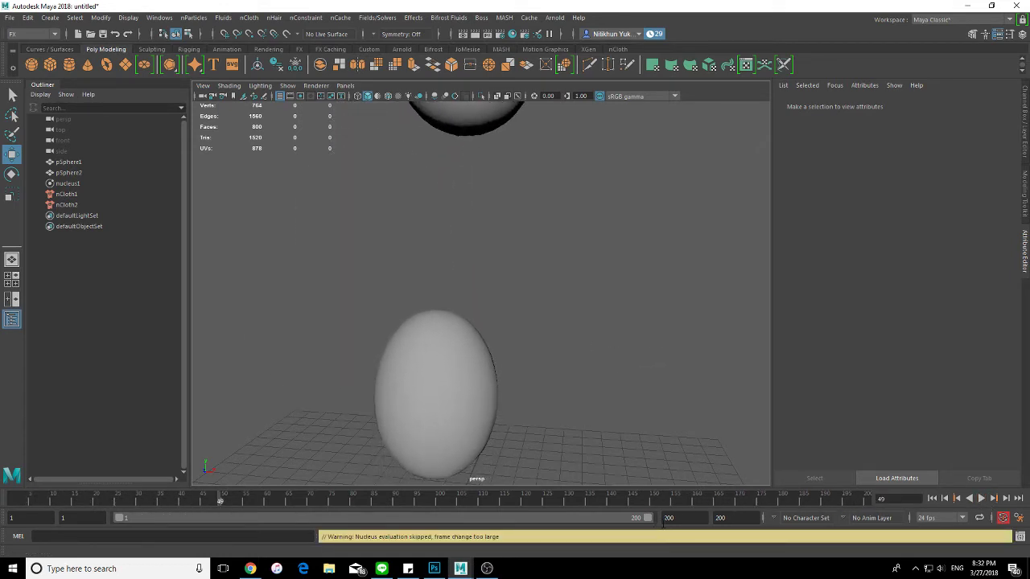
text(500)
key(Return)
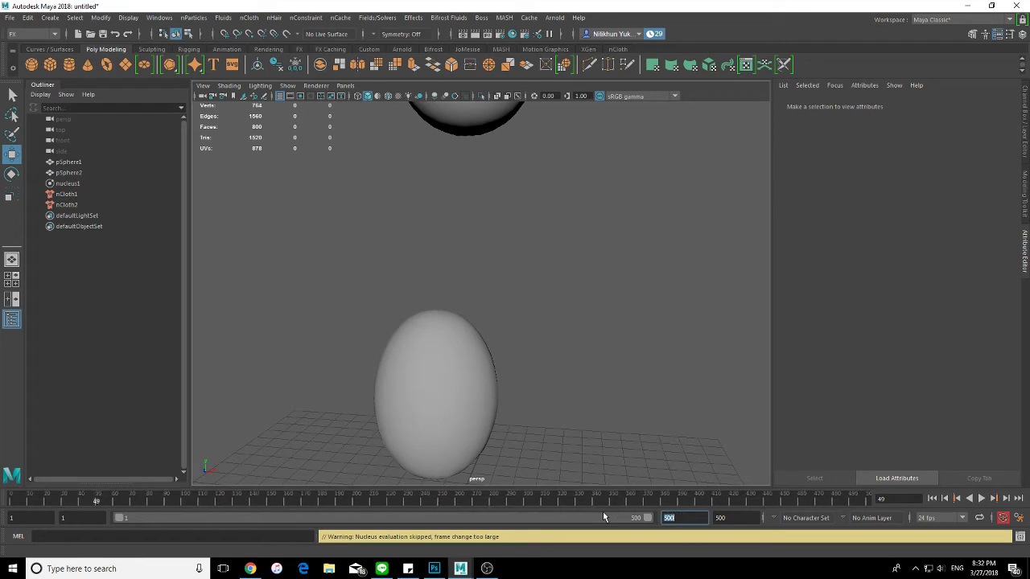
click(982, 499)
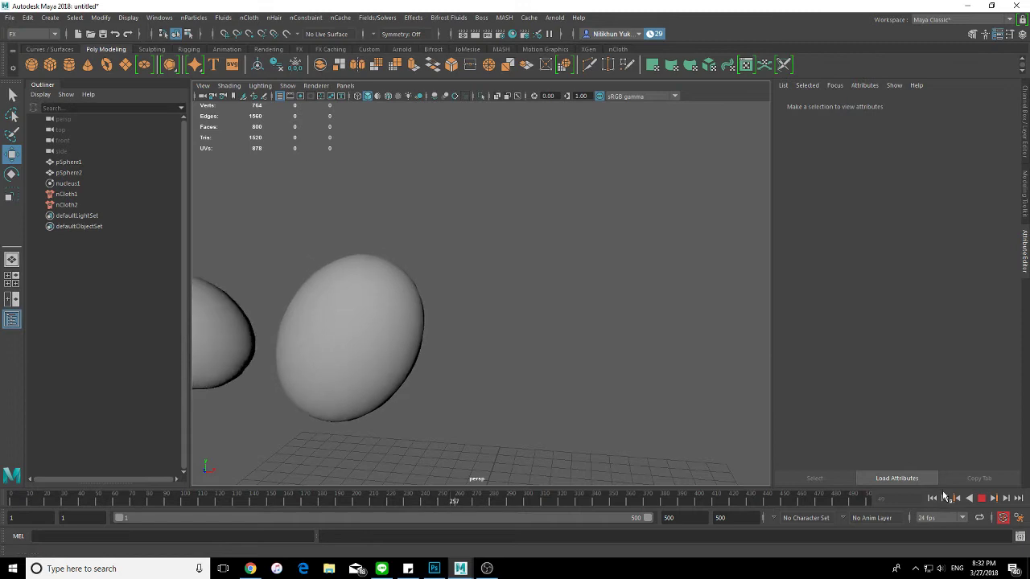
mouse_move(682, 427)
alt+right_down()
mouse_move(534, 409)
mouse_move(519, 340)
alt+right_up()
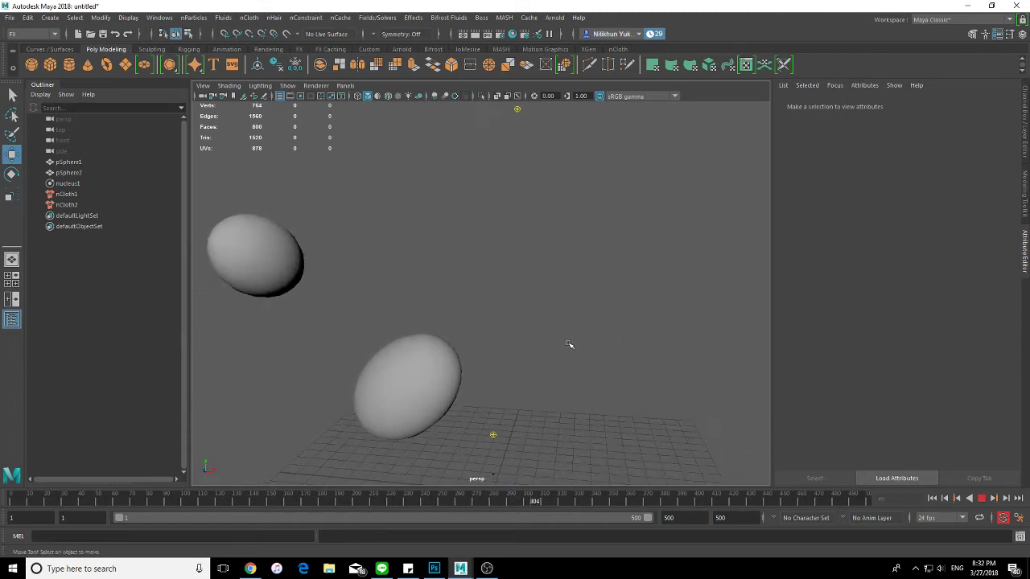
alt+drag(472, 351, 437, 357)
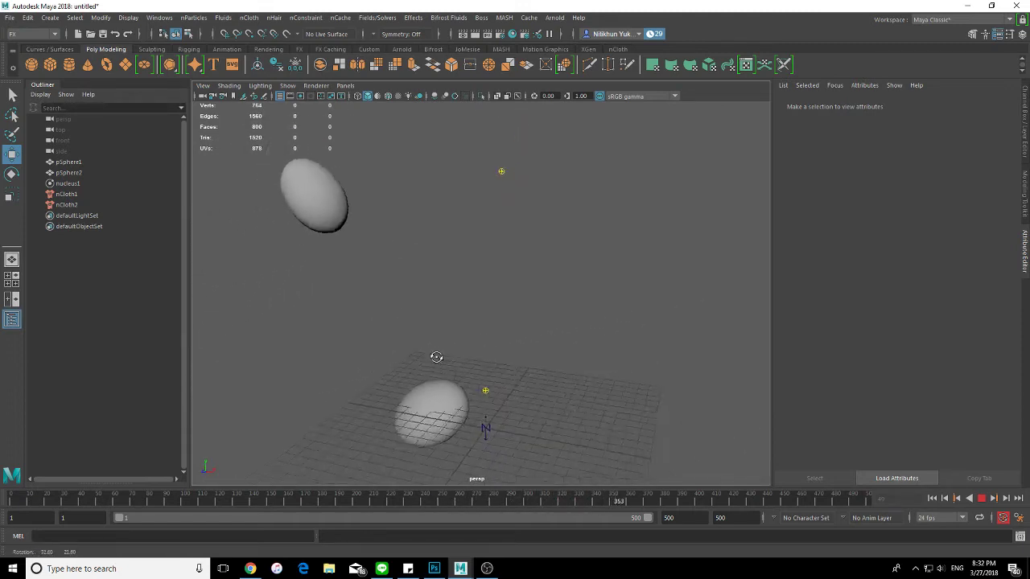
click(981, 499)
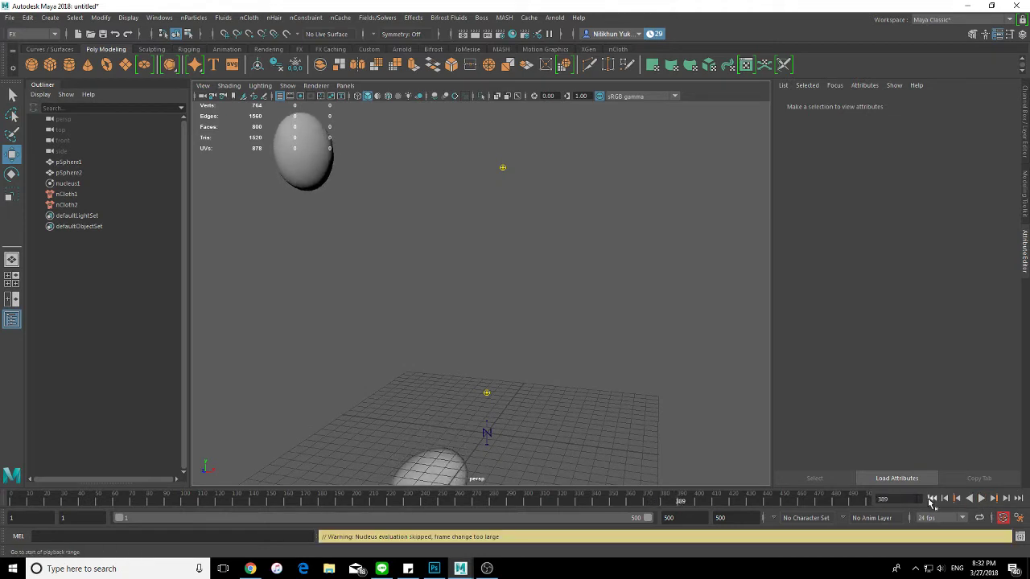
click(930, 499)
mouse_move(555, 329)
alt+mouse_down()
mouse_move(496, 260)
mouse_move(563, 276)
mouse_move(576, 333)
mouse_move(547, 327)
mouse_move(539, 306)
mouse_move(547, 322)
alt+mouse_up()
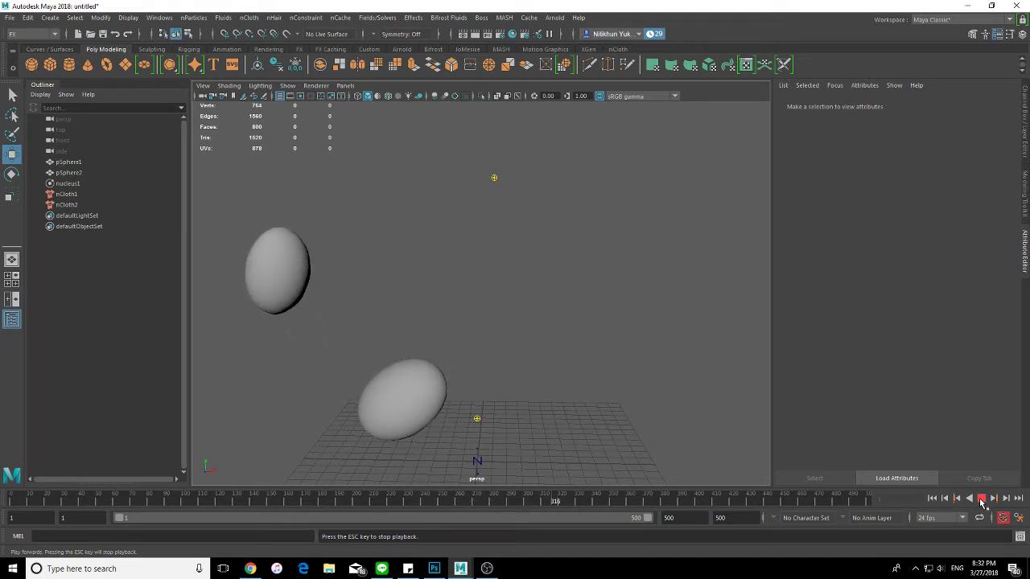
click(982, 499)
click(933, 499)
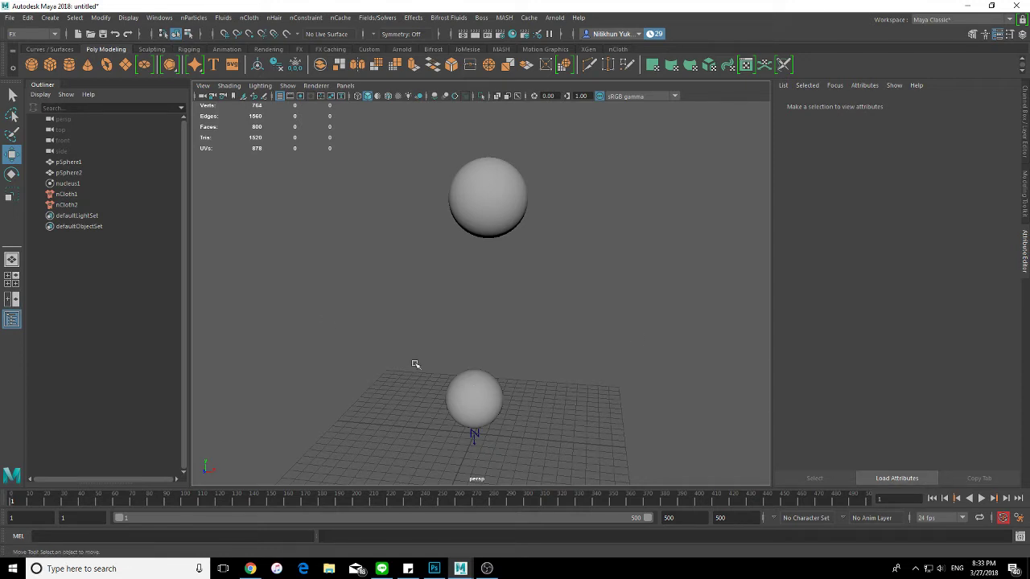
Turn on Use Plane for nucleus1's ground plane.
click(69, 183)
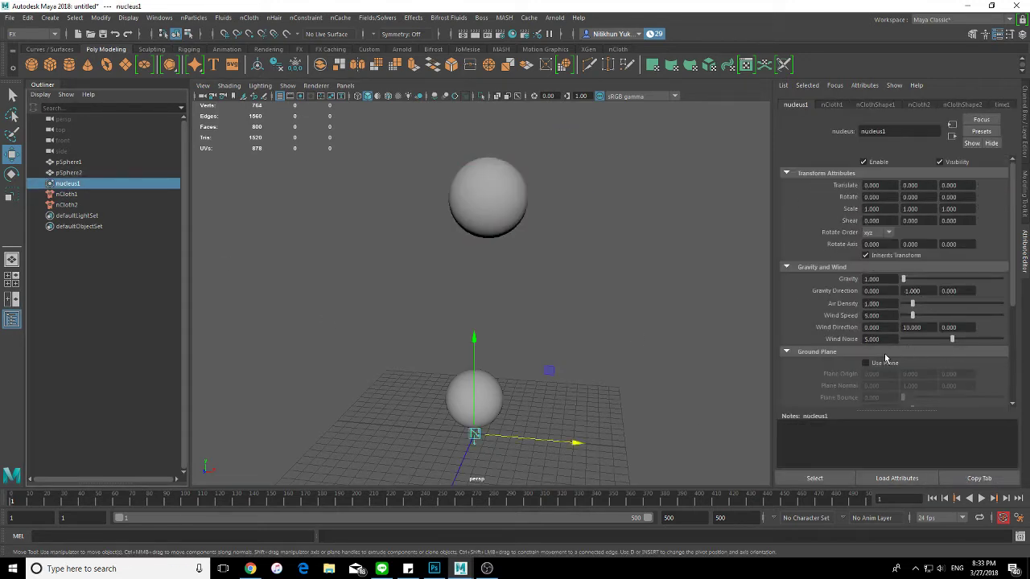
click(866, 362)
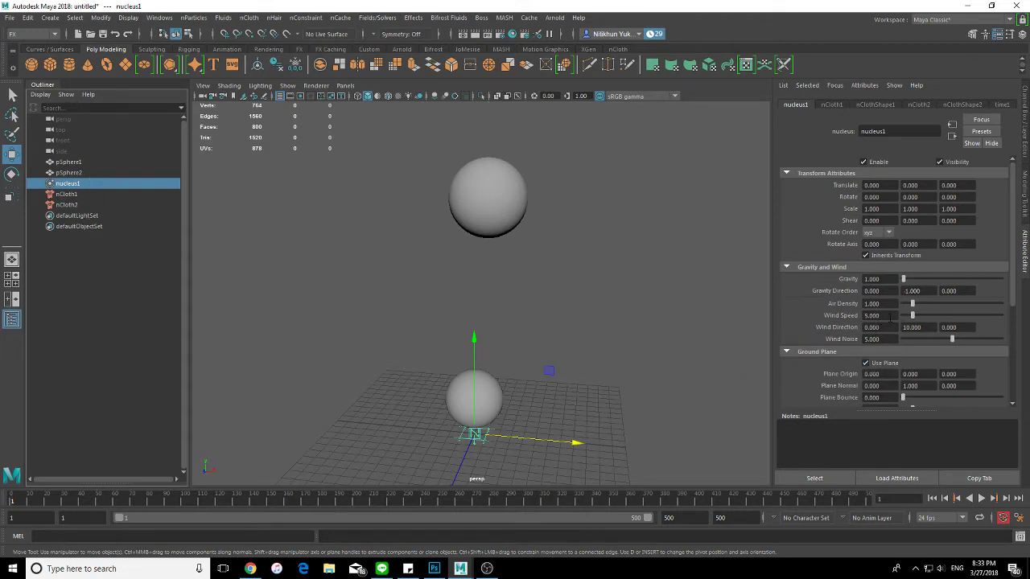
click(882, 315)
text(0.000)
click(593, 356)
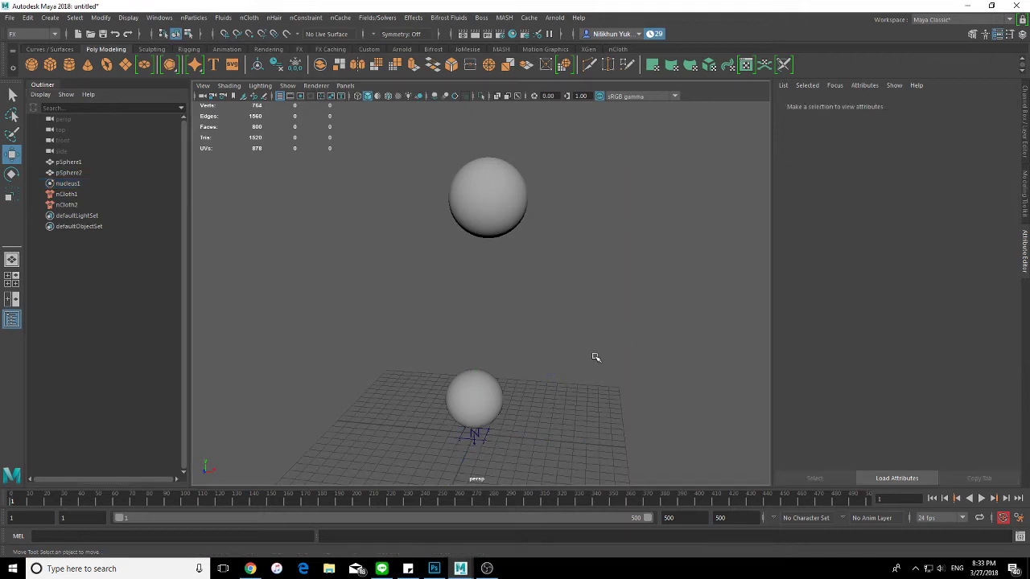
Lift the lower balloon sphere up on Y and preview both balloons dropping onto the plane.
click(489, 392)
drag(474, 308, 475, 175)
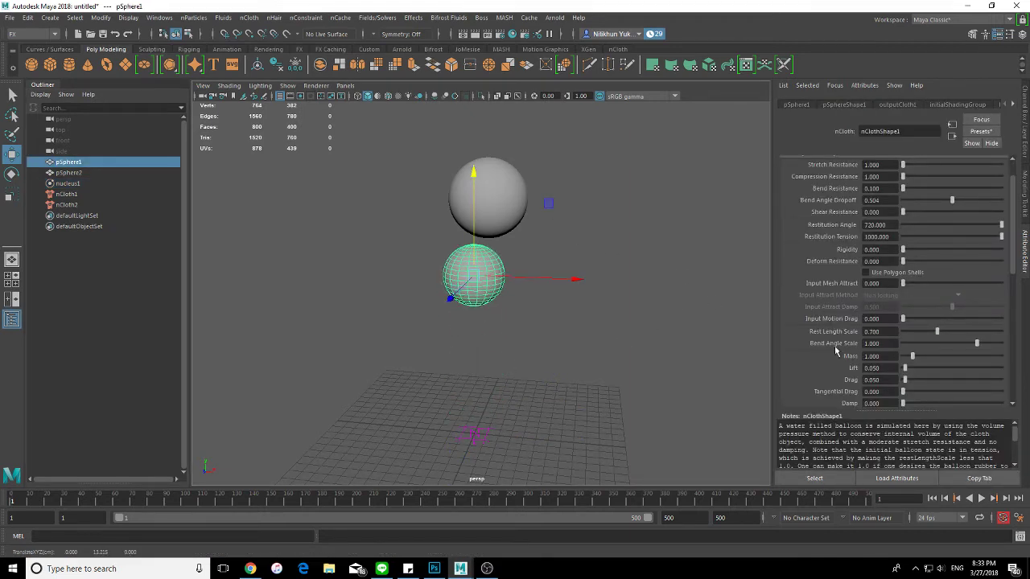
click(650, 320)
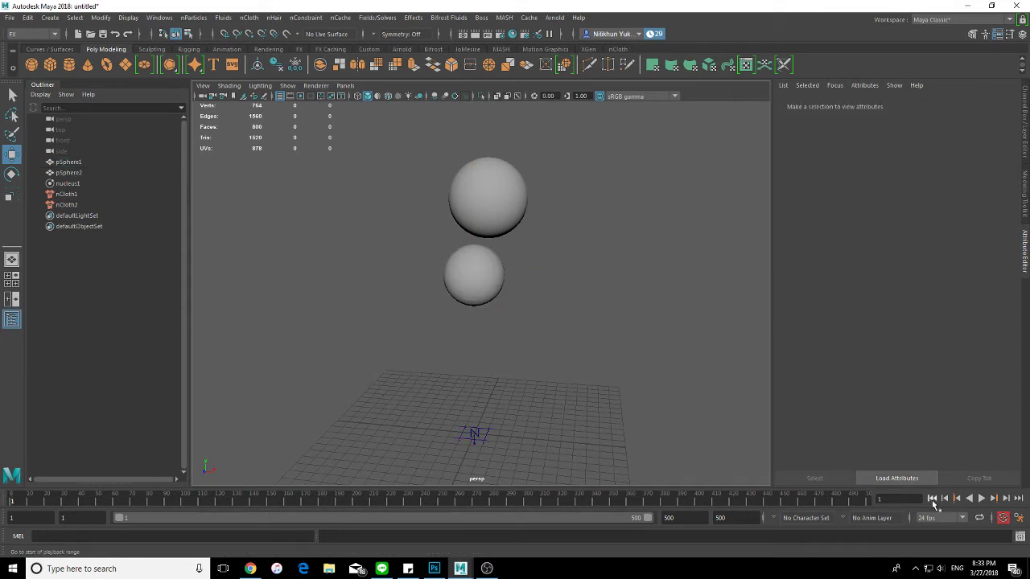
click(981, 499)
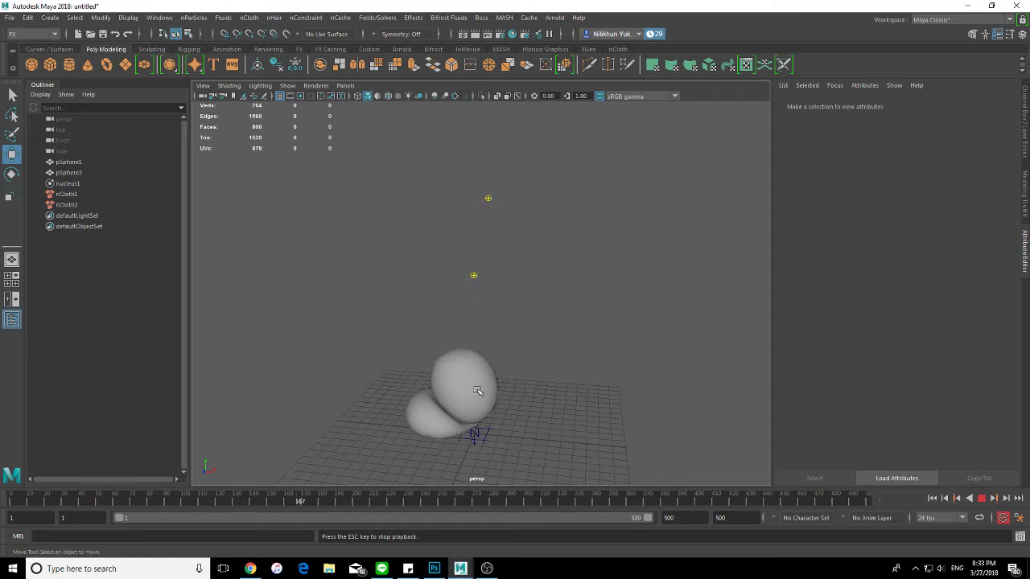
click(932, 499)
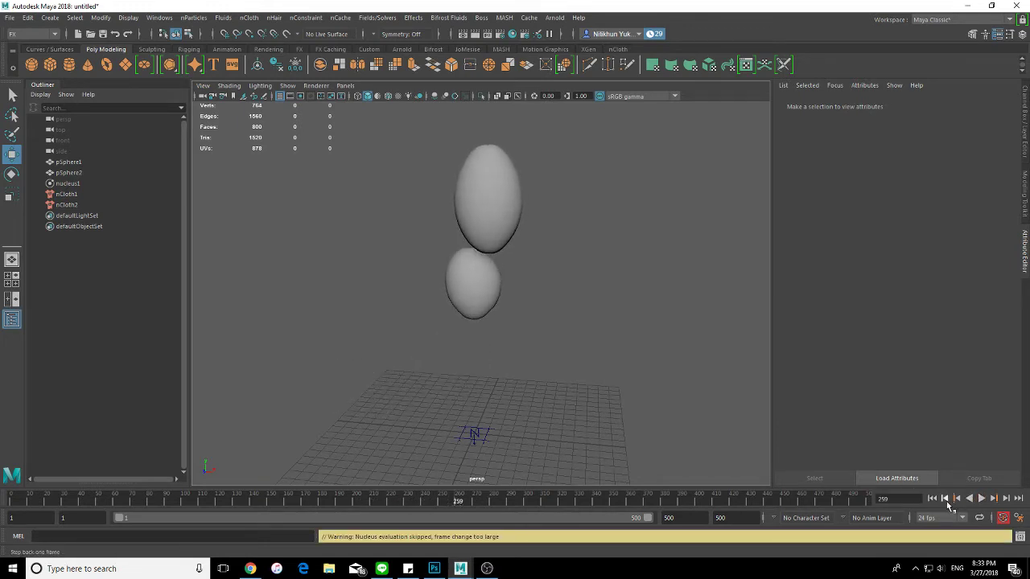
alt+middle_drag(561, 259, 527, 271)
alt+right_drag(526, 271, 311, 231)
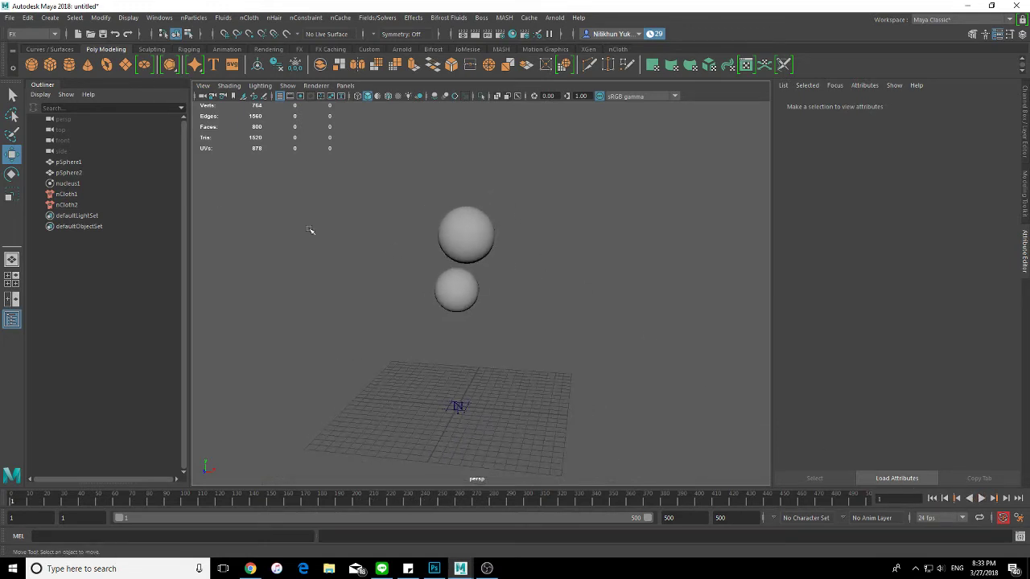
Create a new polygon sphere, enlarge it, and place it above the balloon stack.
click(32, 65)
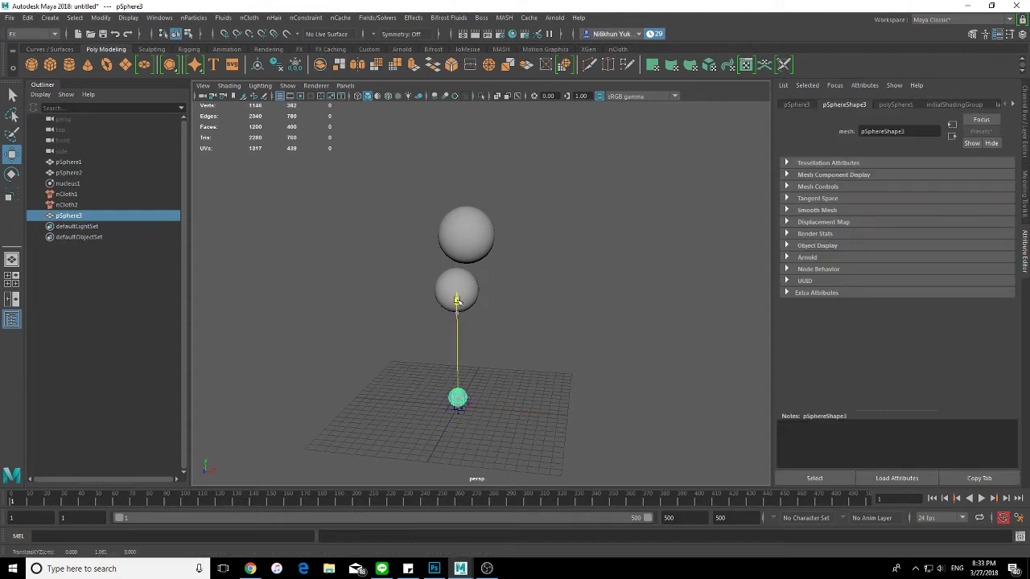
alt+middle_drag(514, 191, 523, 228)
drag(552, 223, 563, 223)
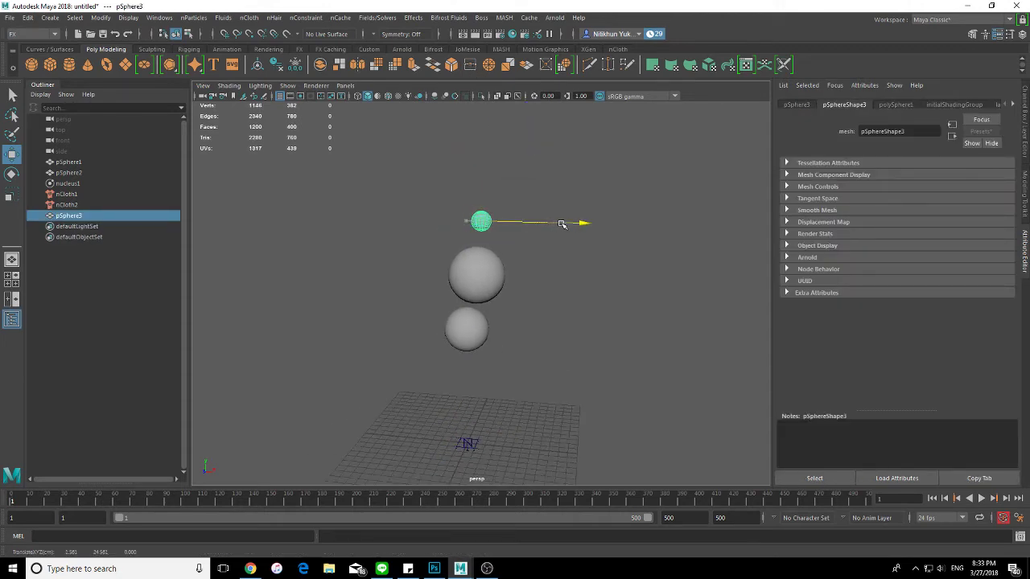
key(r)
drag(481, 222, 511, 217)
key(w)
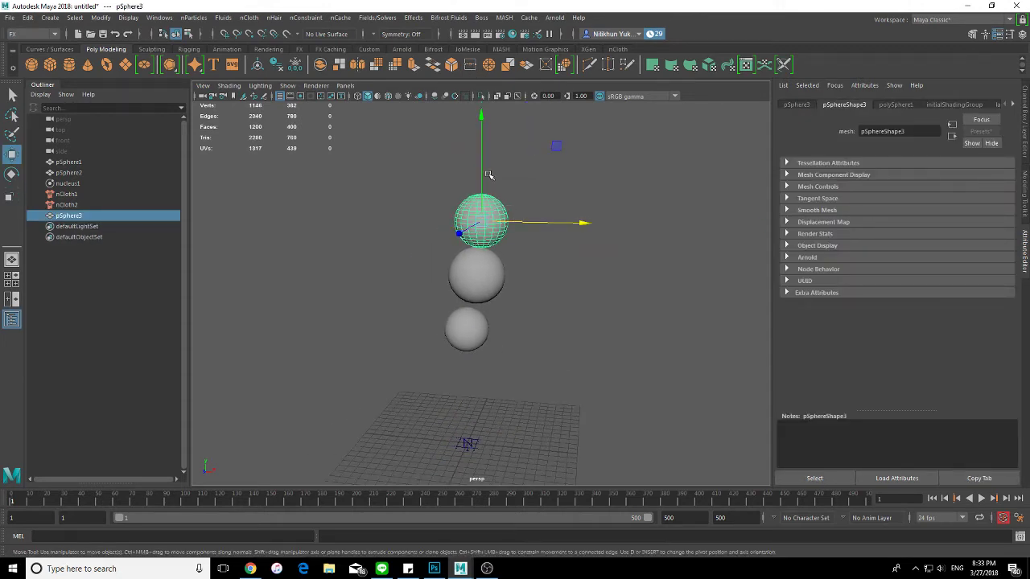
mouse_move(488, 175)
mouse_down()
mouse_move(494, 133)
mouse_move(542, 230)
mouse_move(573, 225)
mouse_move(428, 229)
mouse_up()
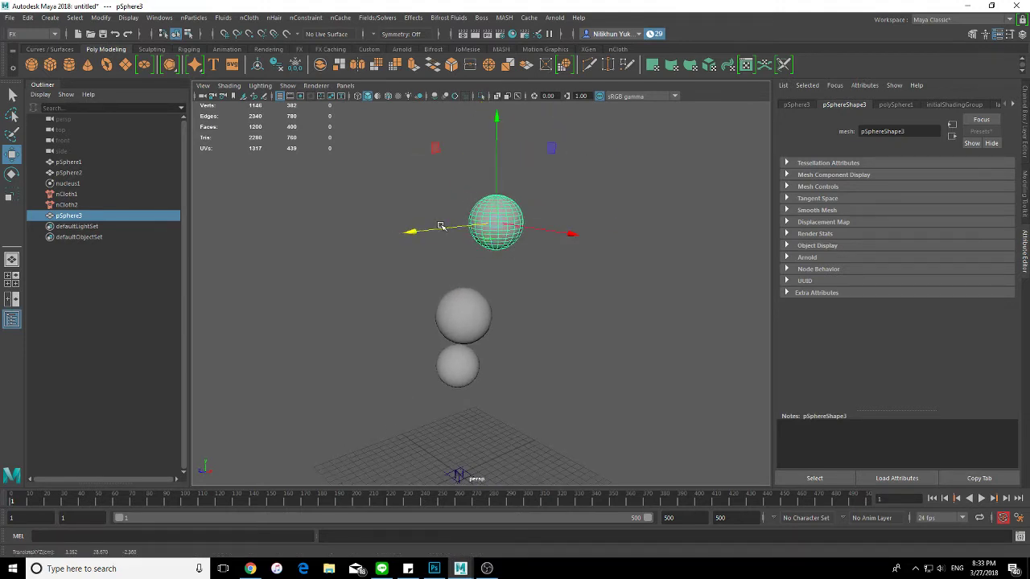
Duplicate the sphere with Ctrl+D, position the copy on top, and select both.
key(ctrl+d)
drag(494, 191, 483, 120)
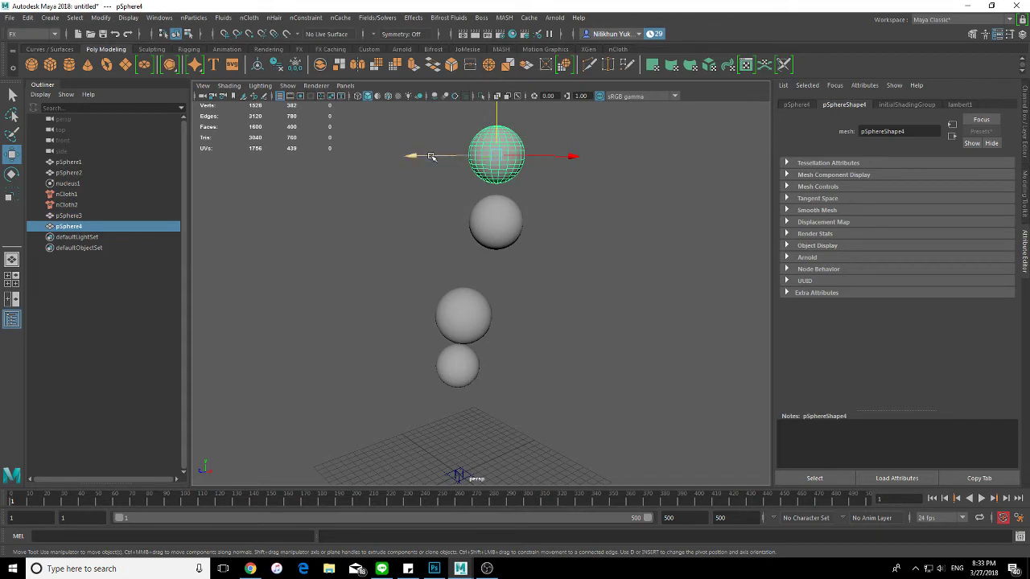
drag(430, 156, 380, 157)
drag(443, 116, 453, 86)
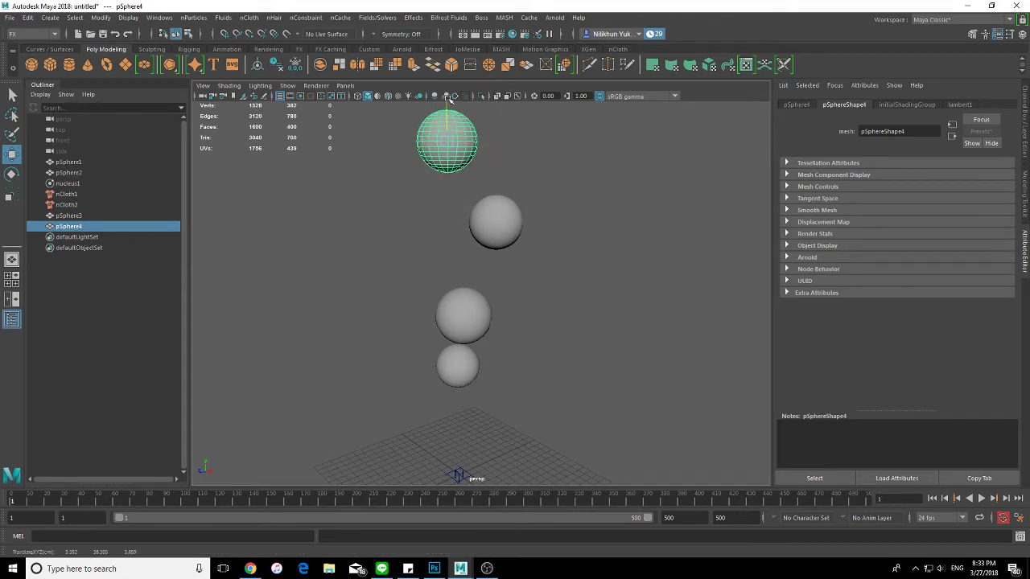
alt+drag(428, 175, 452, 236)
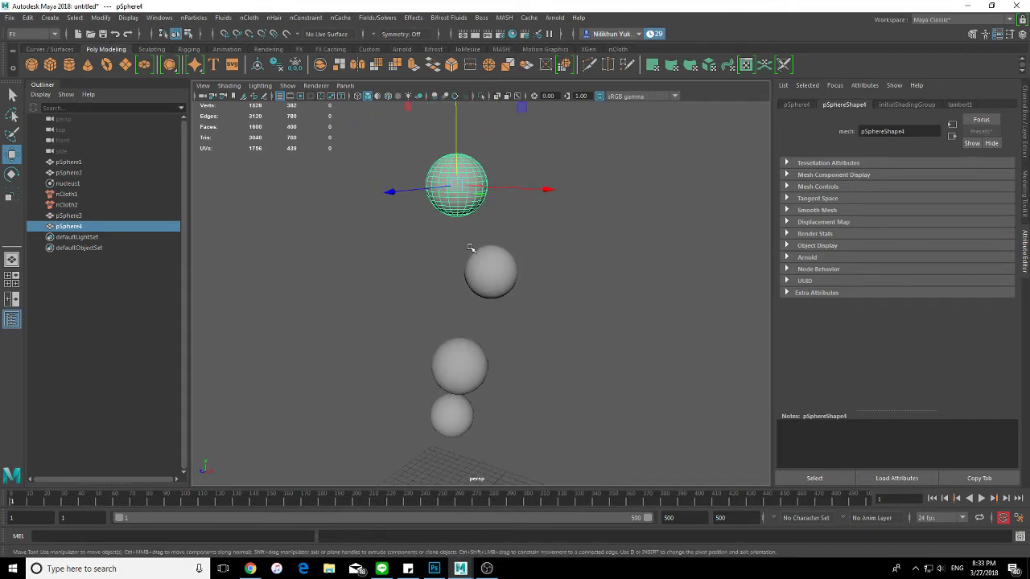
click(476, 256)
shift+click(471, 193)
alt+middle_drag(349, 197, 358, 240)
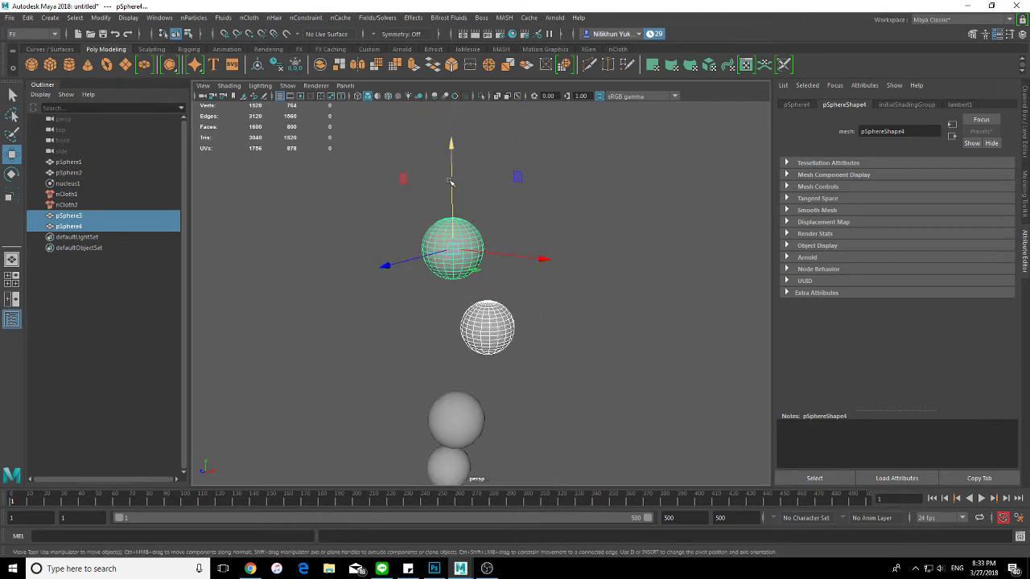
Duplicate the pair upward to make four stacked spheres, pSphere3 to pSphere6, and select all four.
key(ctrl+d)
mouse_move(451, 182)
mouse_down()
mouse_move(521, 131)
mouse_move(489, 130)
mouse_up()
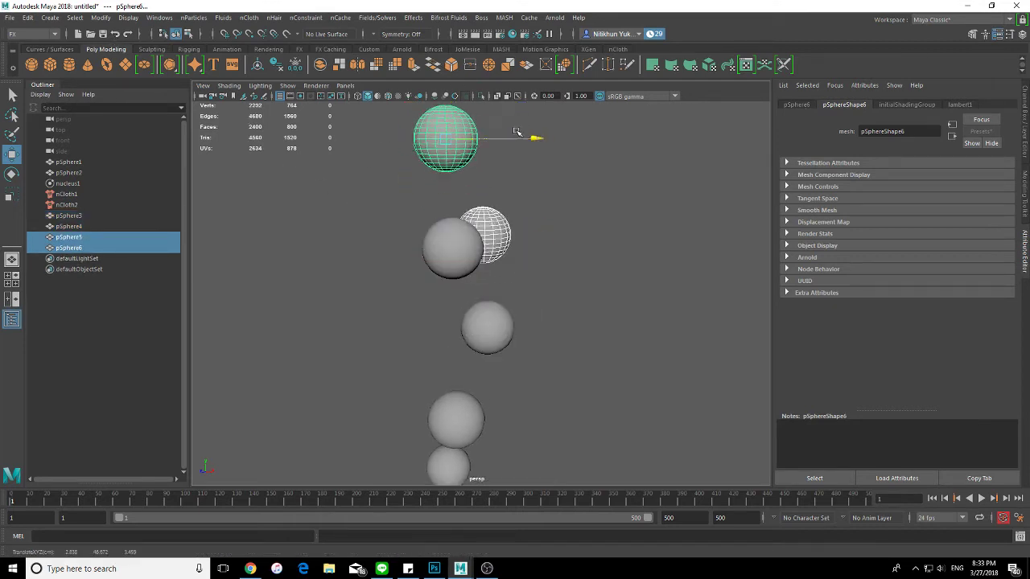
drag(419, 100, 419, 58)
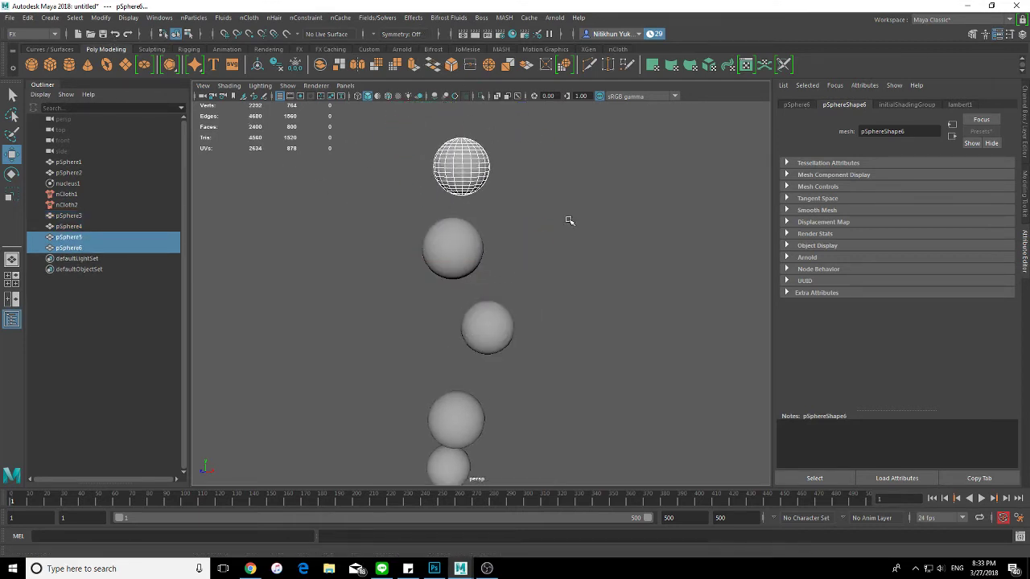
shift+click(456, 255)
shift+click(485, 343)
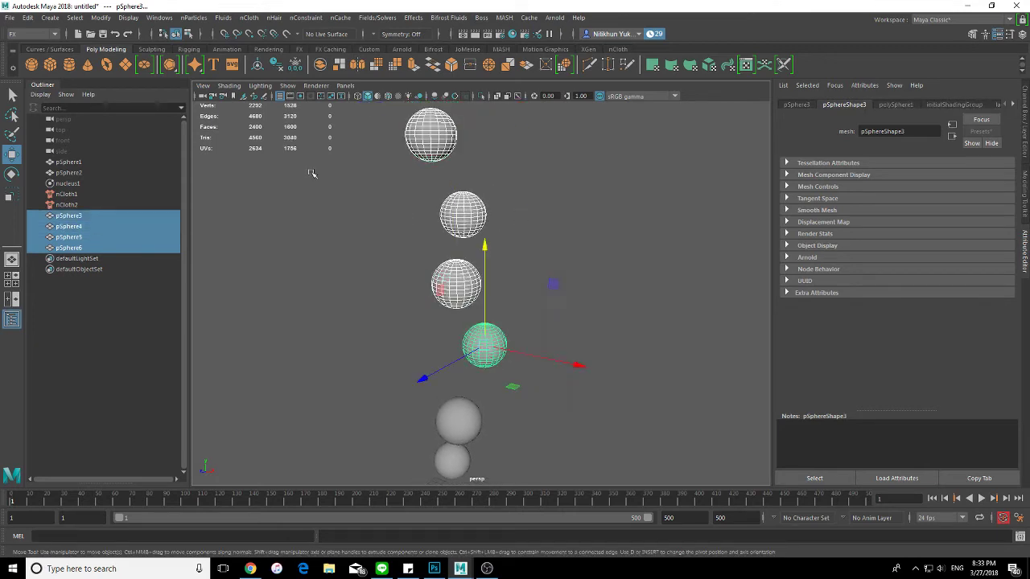
Freeze transformations on the four spheres and delete their construction history.
click(51, 18)
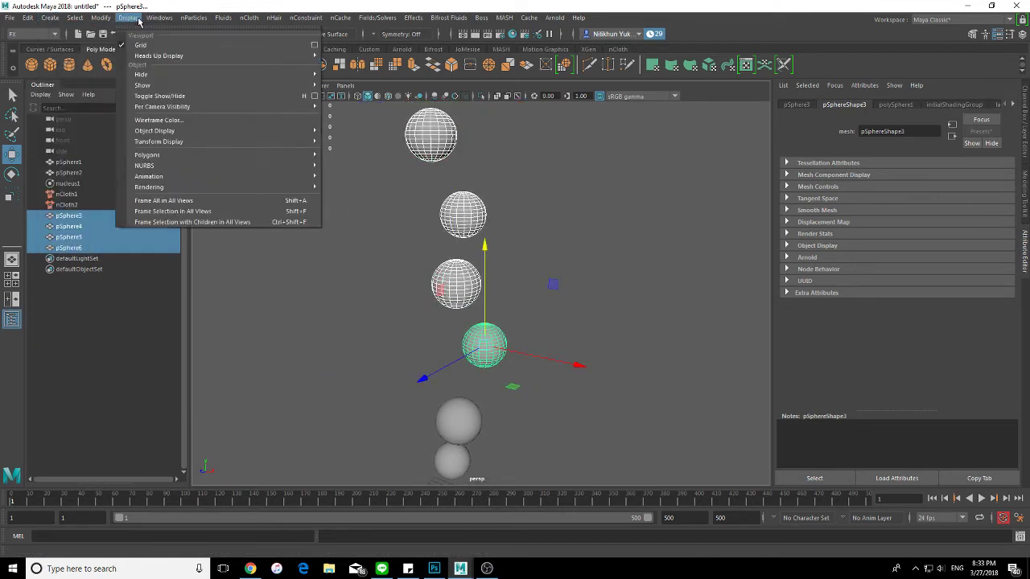
click(129, 70)
click(28, 17)
mouse_move(63, 155)
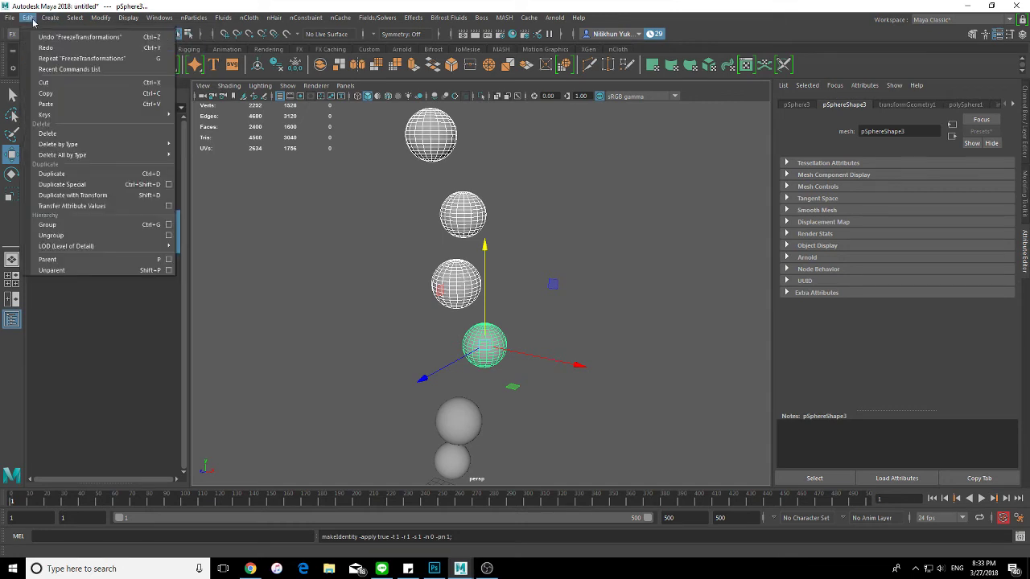
click(191, 162)
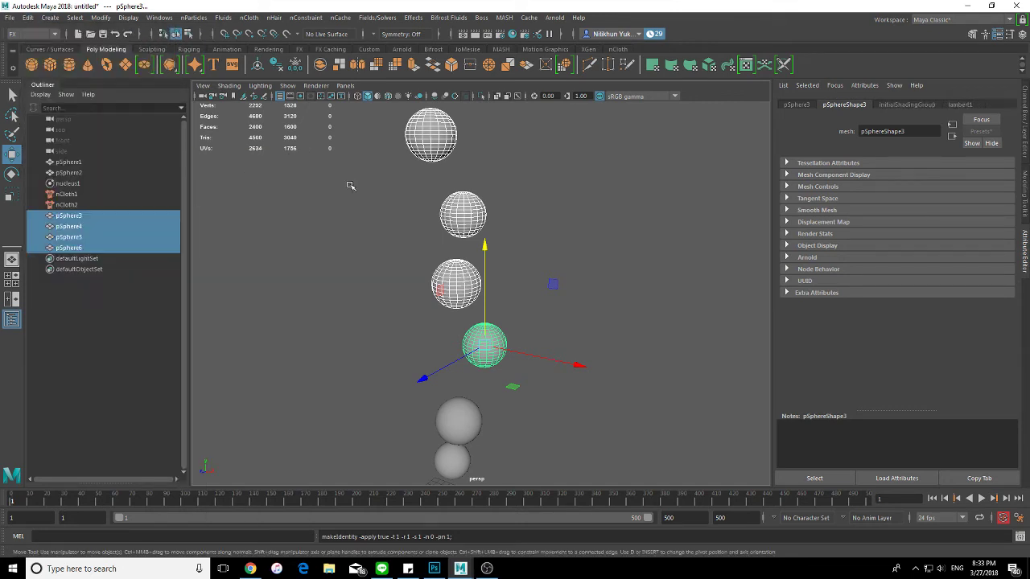
mouse_move(349, 184)
alt+mouse_down()
mouse_move(558, 200)
mouse_move(515, 193)
mouse_move(517, 184)
mouse_move(532, 207)
alt+mouse_up()
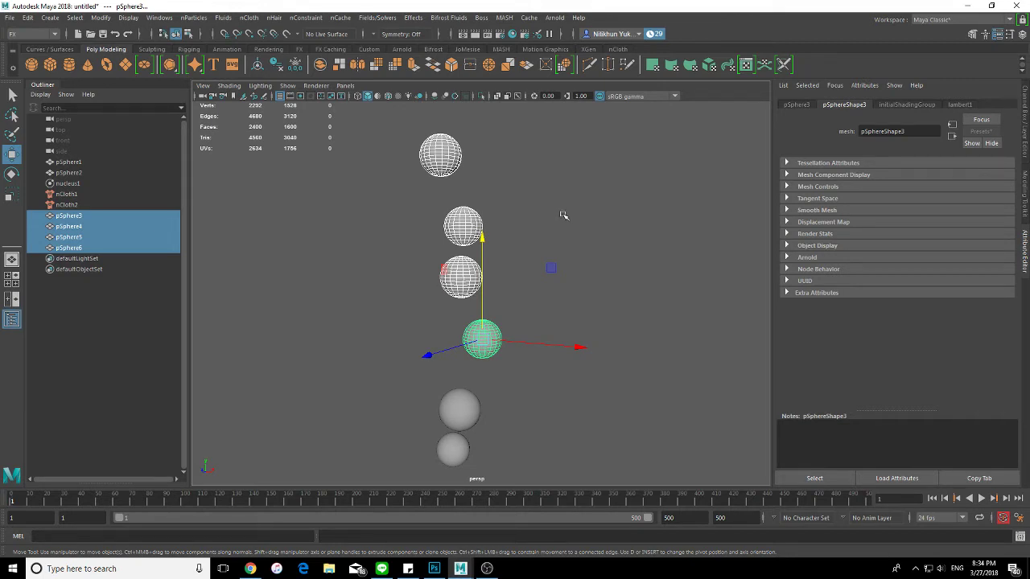
click(248, 17)
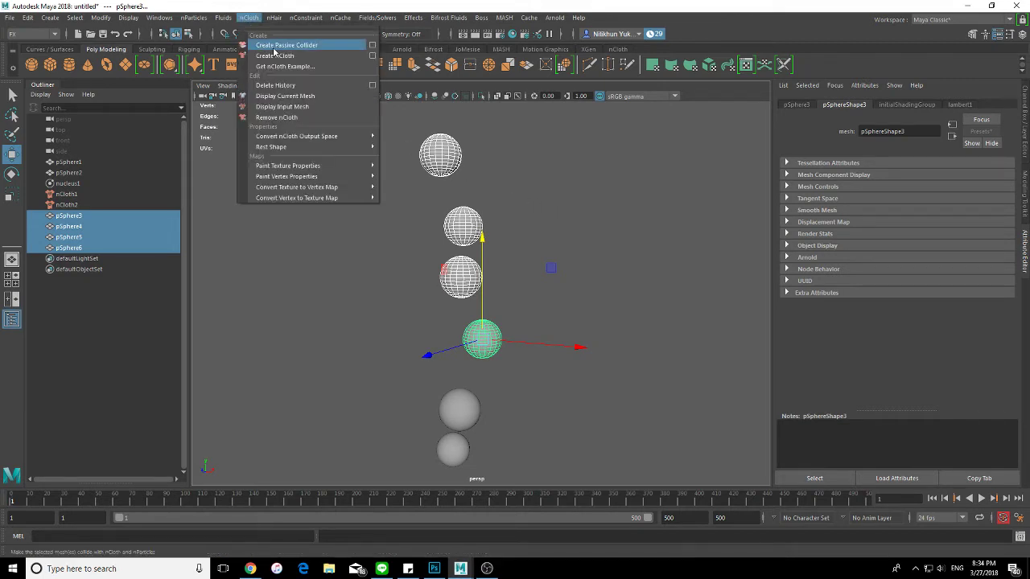
Make the four selected spheres nCloth objects on the nucleus1 solver.
click(371, 56)
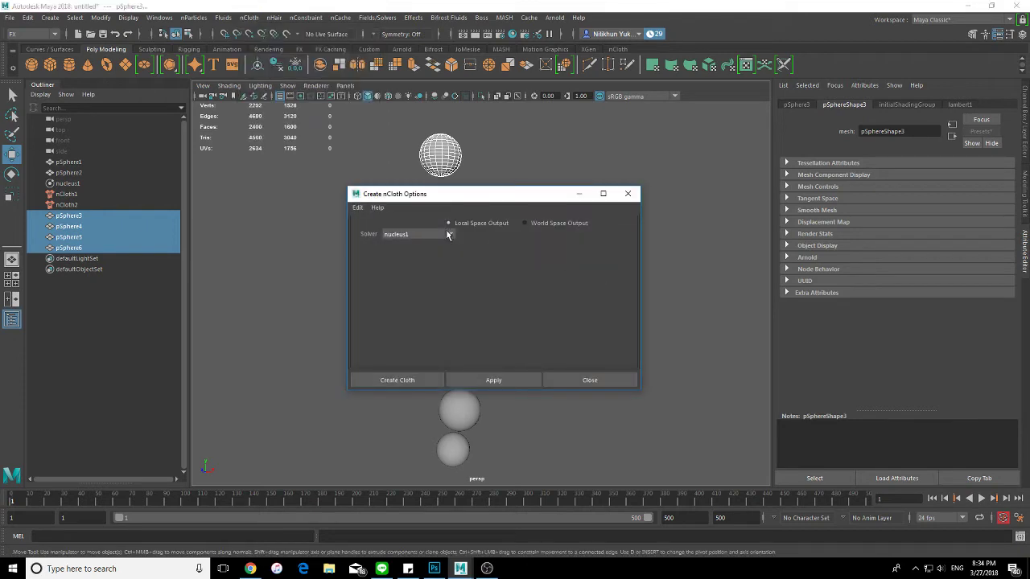
click(423, 258)
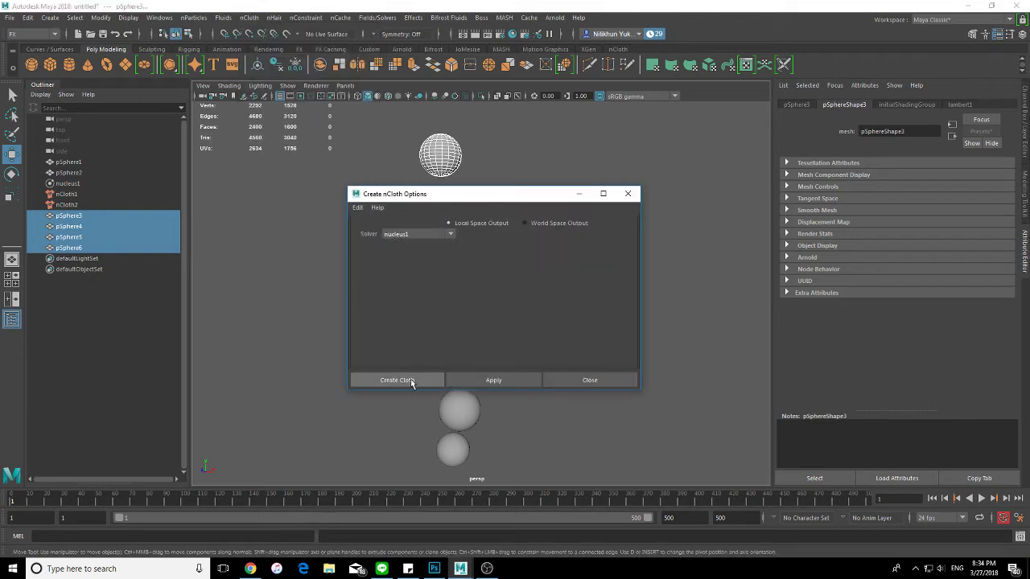
click(417, 231)
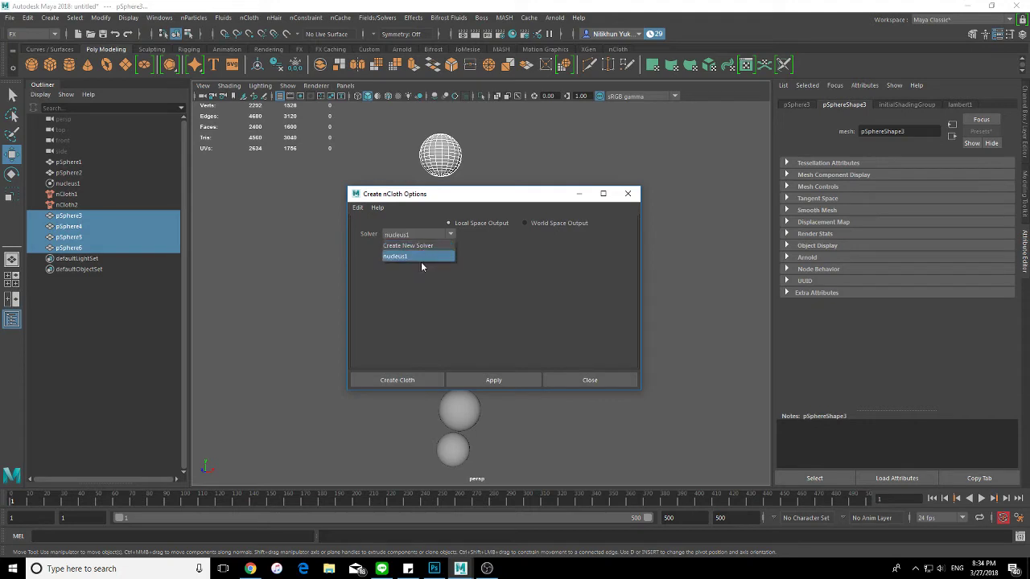
click(421, 259)
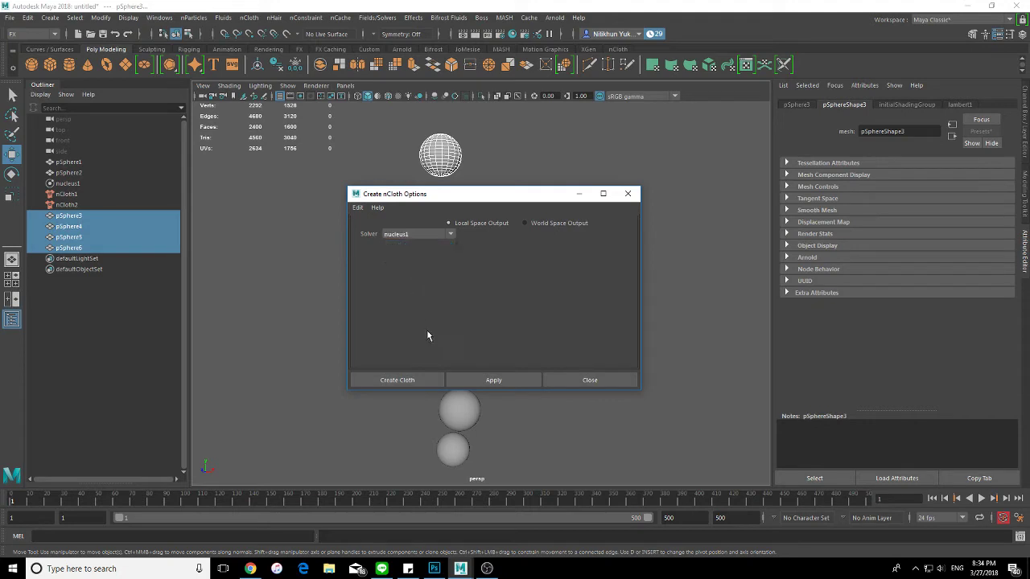
click(404, 384)
mouse_move(593, 418)
alt+mouse_down()
mouse_move(582, 358)
mouse_move(593, 357)
alt+mouse_up()
alt+right_drag(567, 240, 568, 333)
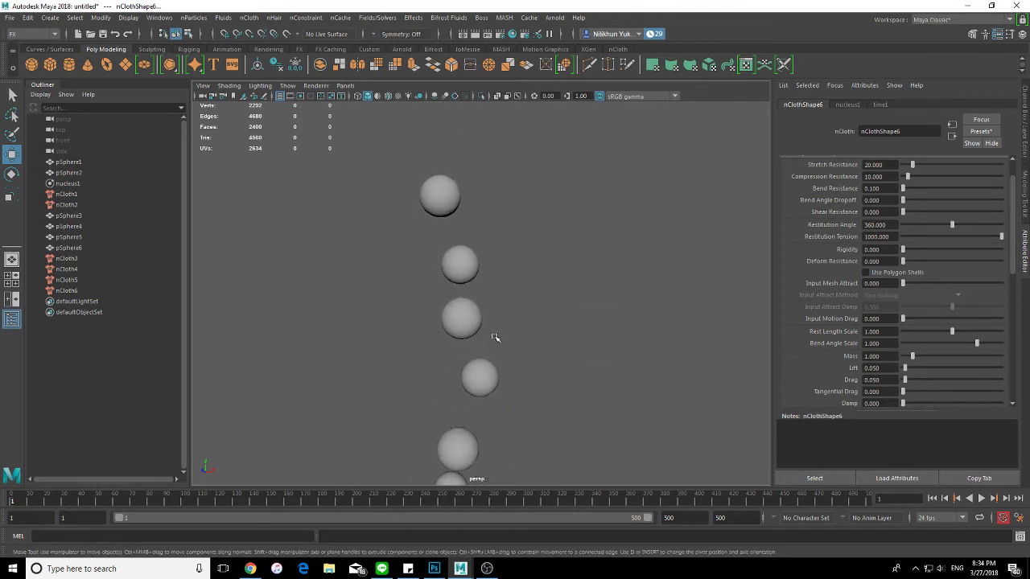
Apply the waterBalloon preset to pSphere3–pSphere6, then pick individual spheres for Mass edits.
click(489, 364)
shift+click(461, 299)
shift+click(473, 261)
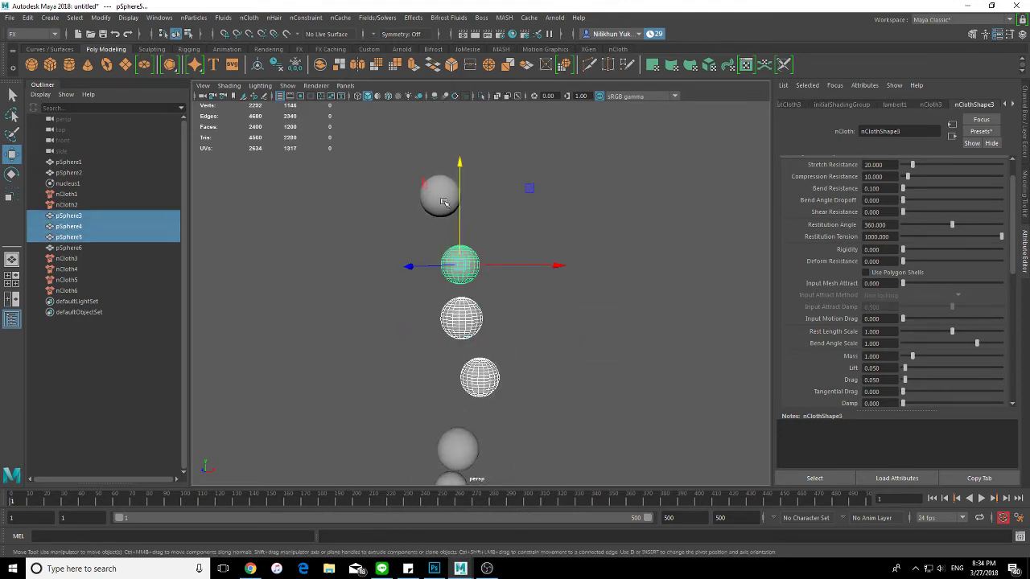
shift+click(440, 195)
click(983, 132)
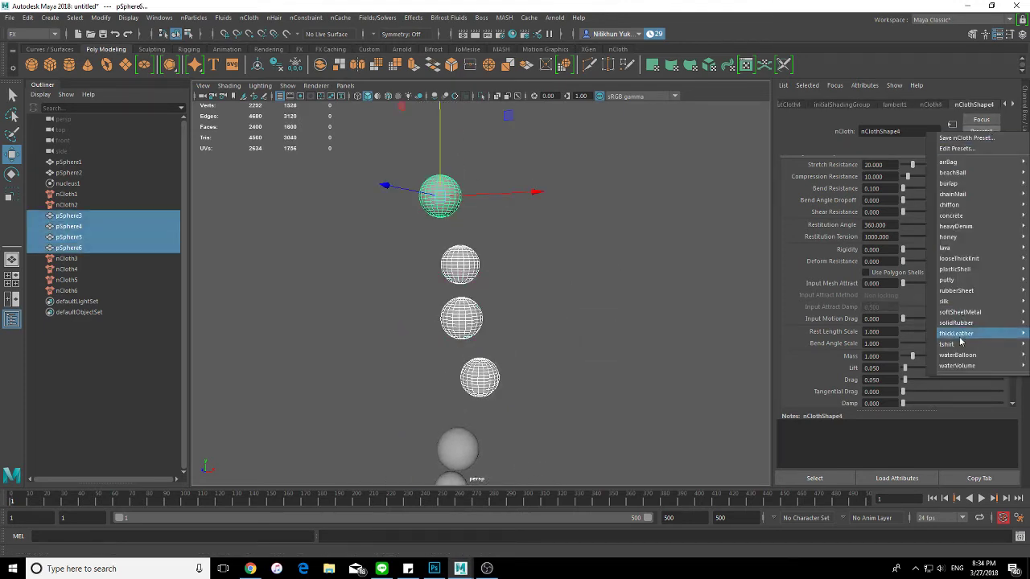
mouse_move(958, 355)
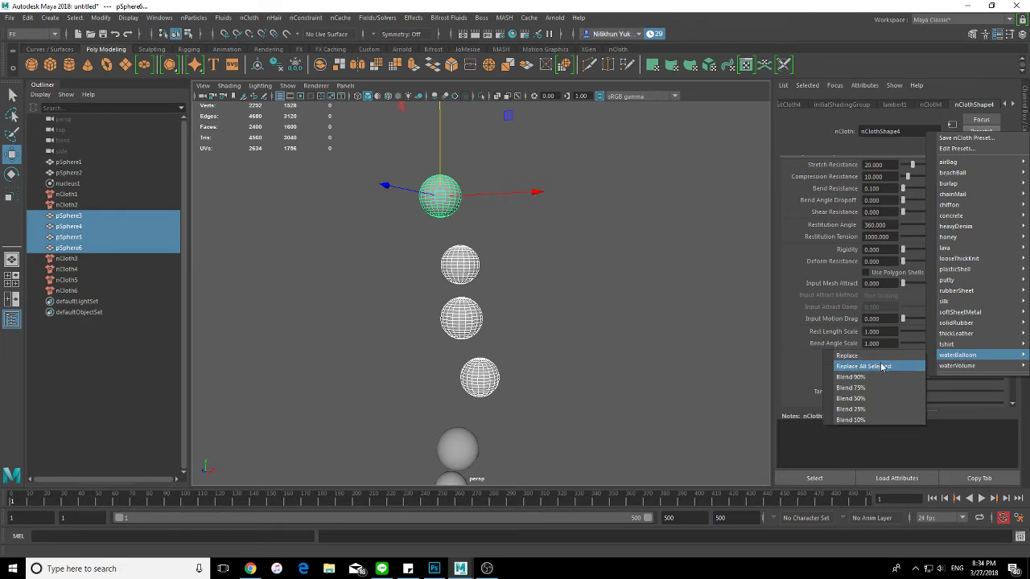
click(883, 367)
click(570, 384)
mouse_move(570, 384)
alt+mouse_down()
mouse_move(588, 223)
mouse_move(581, 264)
alt+mouse_up()
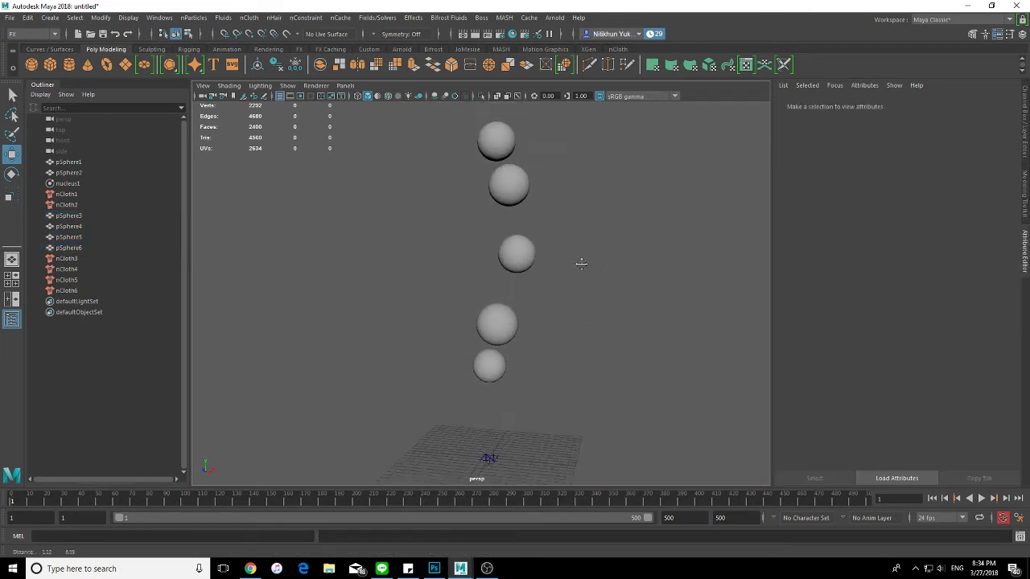
click(515, 288)
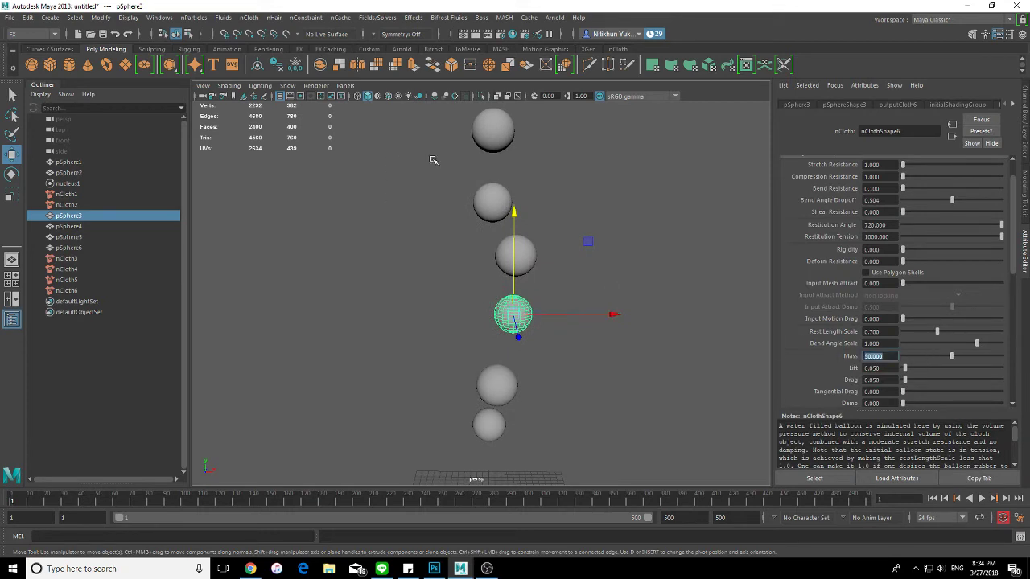
click(491, 137)
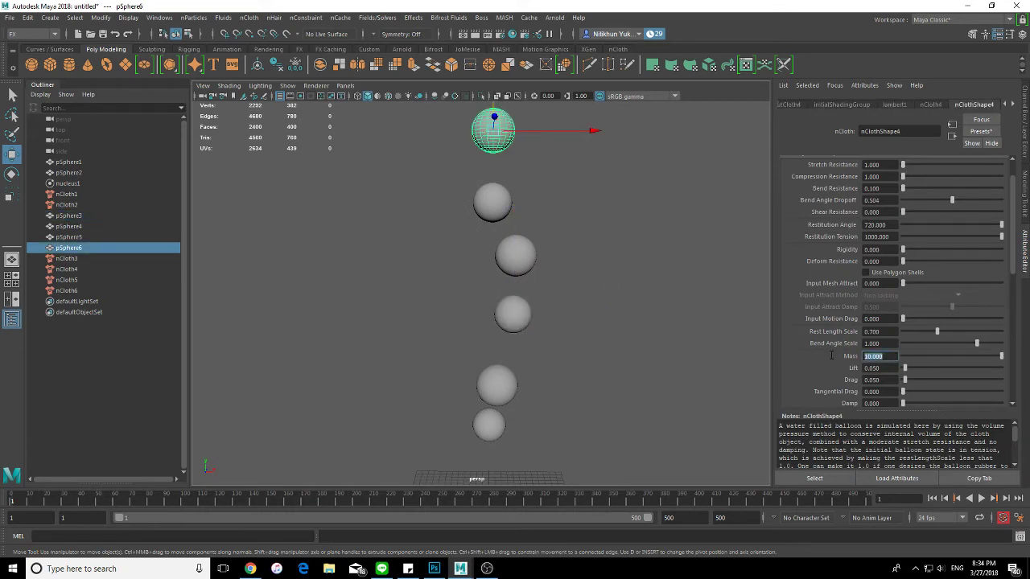
Clear the selection, frame the grid and spheres, and stop the playback.
click(619, 377)
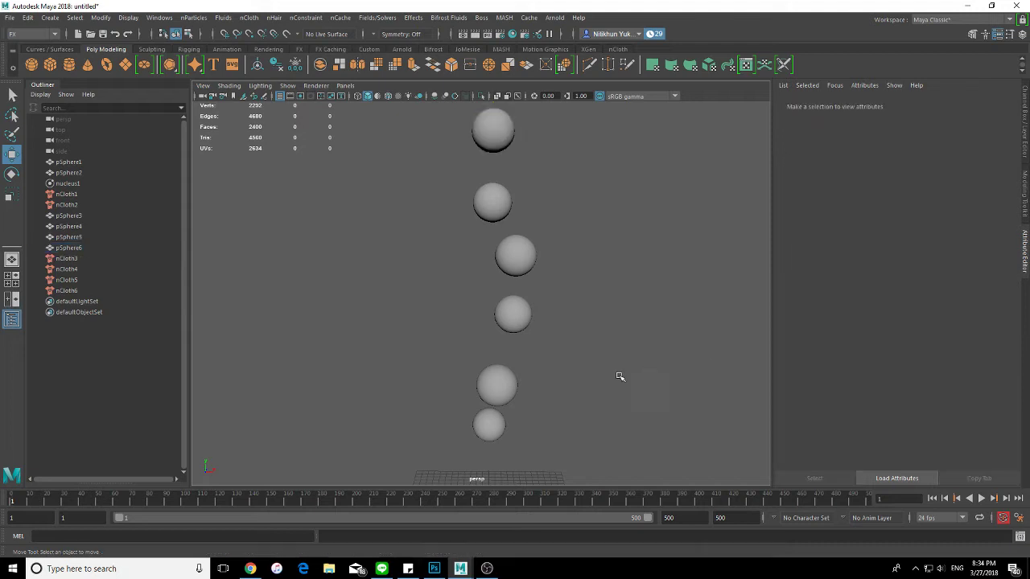
alt+middle_drag(620, 377, 598, 246)
alt+right_drag(598, 246, 634, 324)
mouse_move(635, 324)
alt+middle_down()
mouse_move(609, 311)
mouse_move(588, 326)
mouse_move(594, 343)
alt+middle_up()
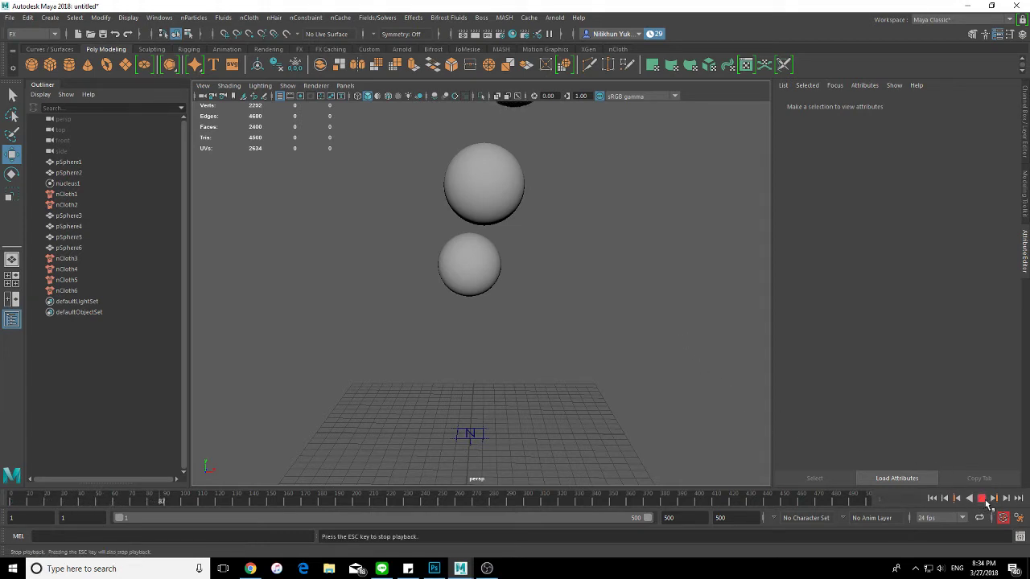
click(981, 499)
Select all six cloth spheres and cache them as a new nCache.
click(70, 248)
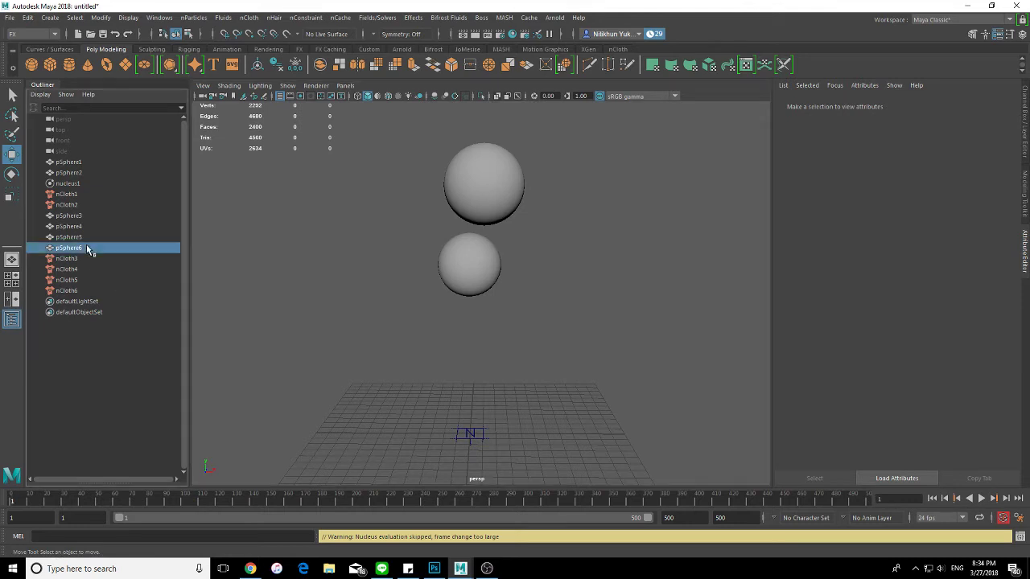
shift+click(69, 217)
ctrl+click(69, 173)
ctrl+click(69, 163)
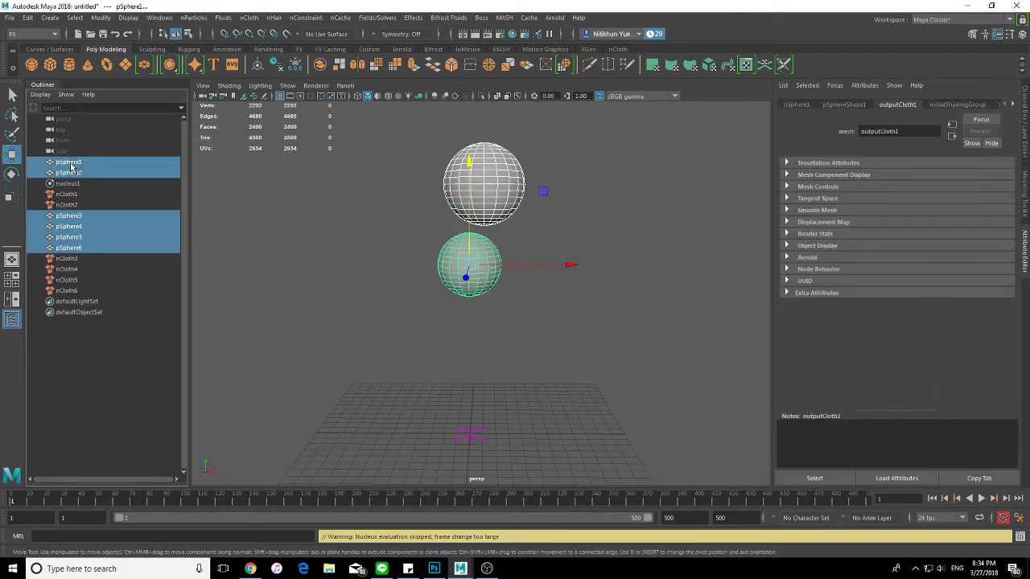
click(376, 18)
mouse_move(371, 45)
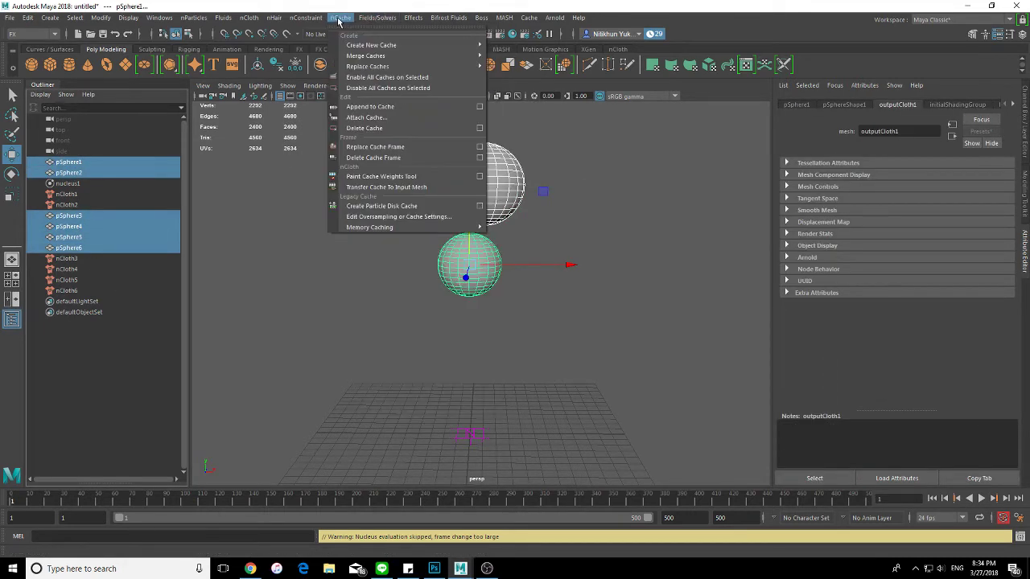
click(499, 54)
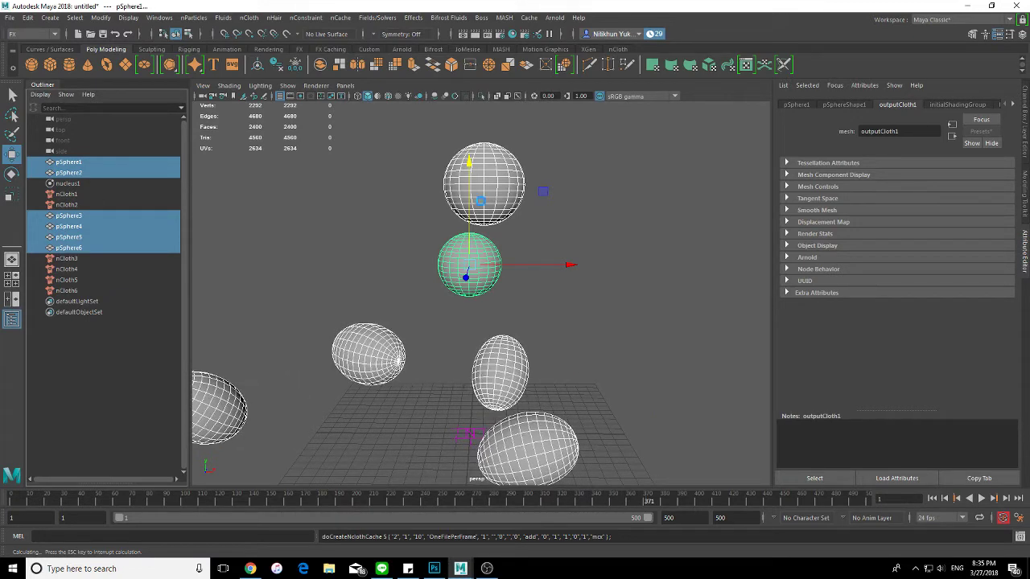
Stop the caching, rewind to frame 1, and select pSphere1 and pSphere2.
key(Escape)
click(760, 462)
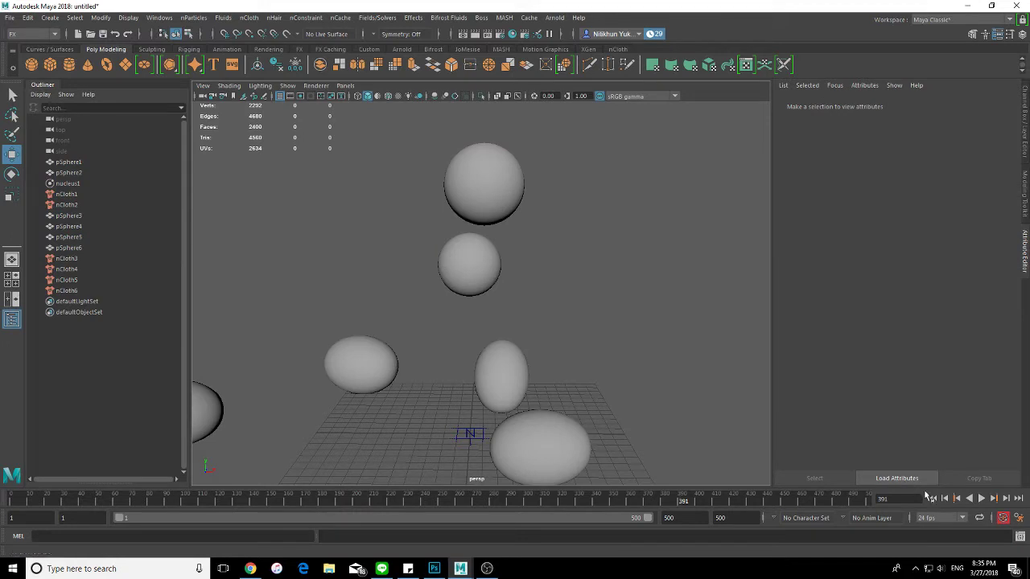
click(931, 498)
click(483, 262)
shift+click(511, 177)
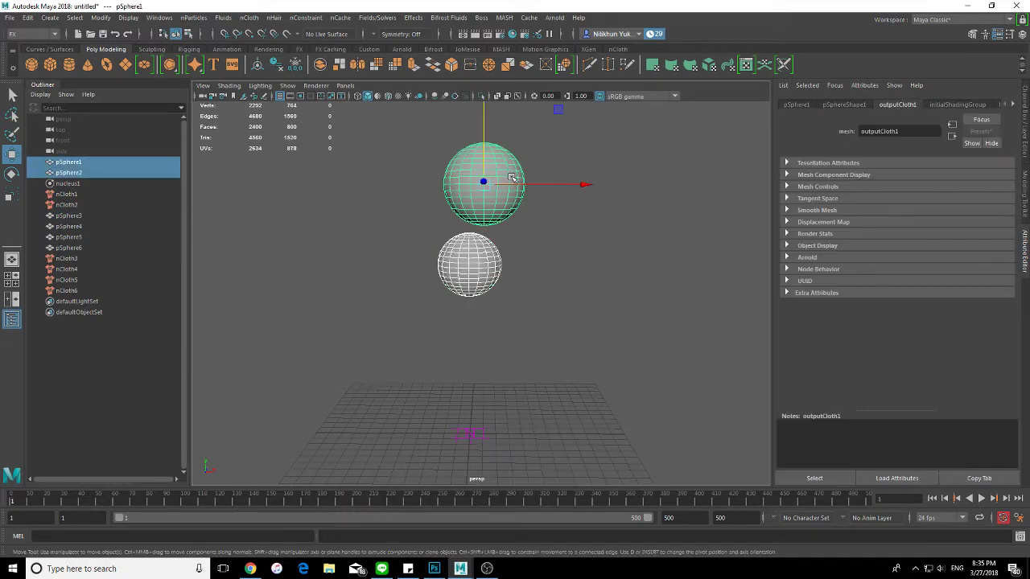
Create nCloth on both selected top spheres from the Create nCloth options.
click(250, 18)
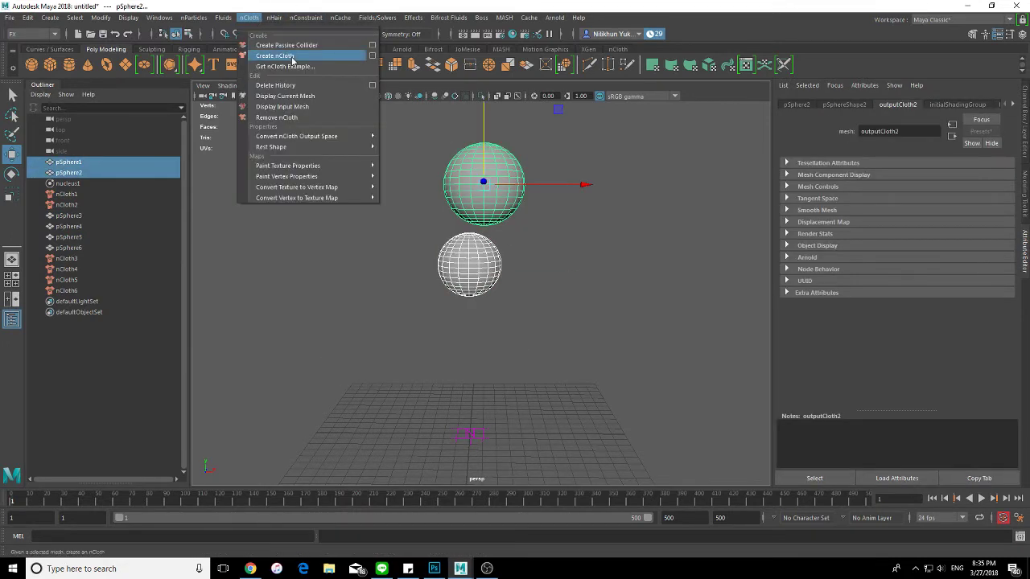
click(373, 56)
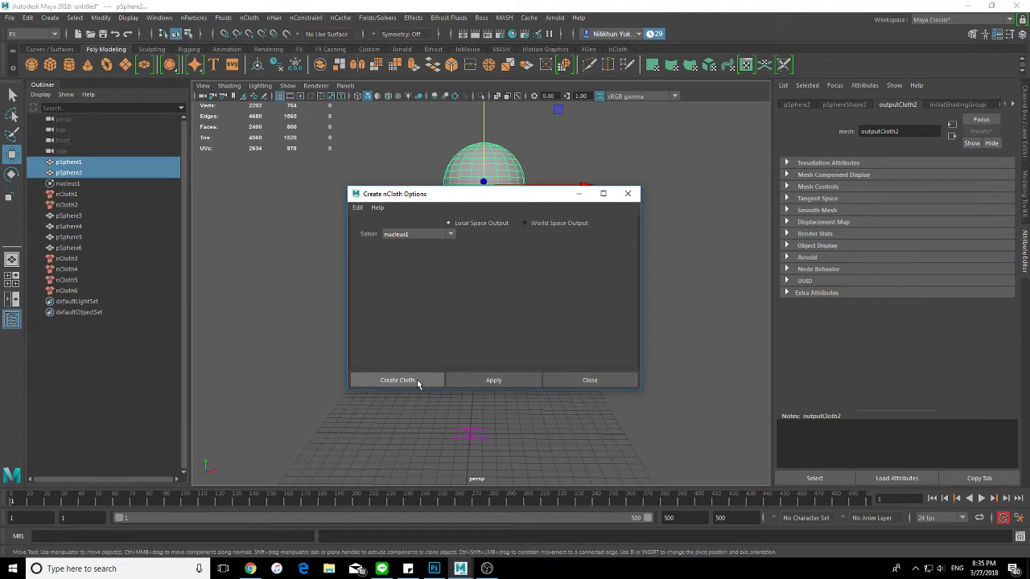
click(490, 380)
click(610, 379)
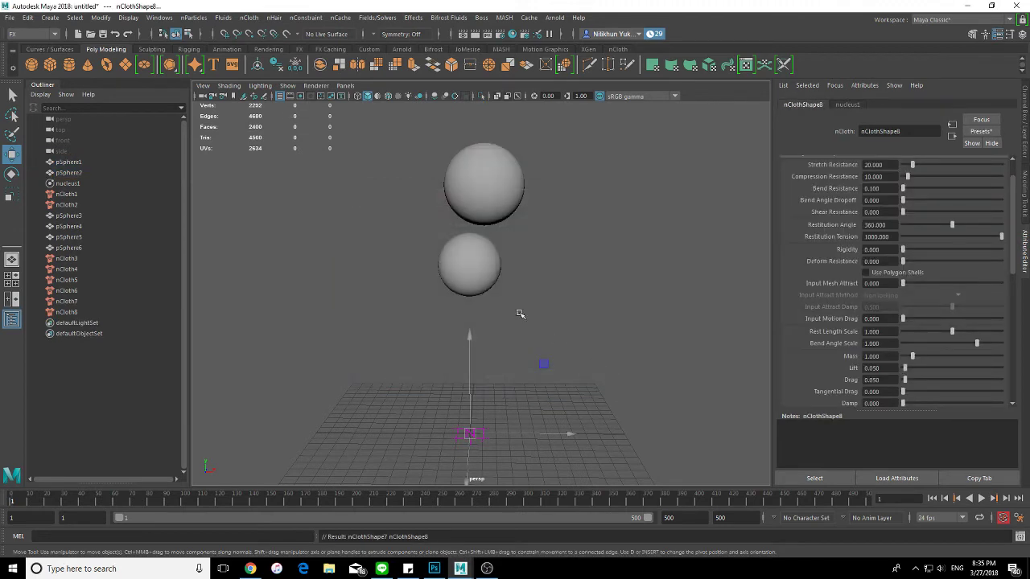
Apply the waterBalloon preset to the top spheres' nCloth and check pSphere1's Mass value.
drag(524, 314, 426, 133)
click(989, 133)
mouse_move(958, 354)
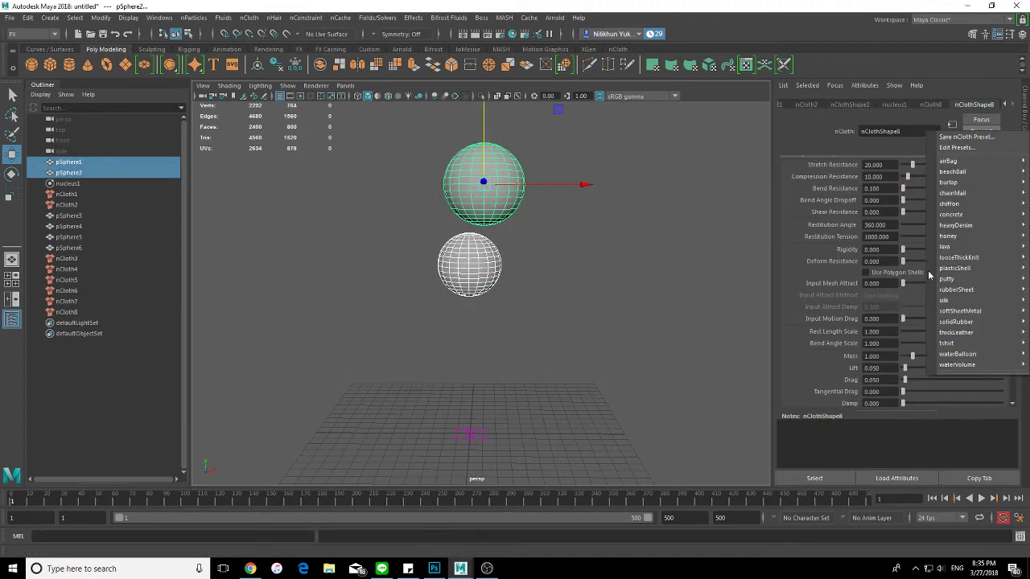
click(882, 356)
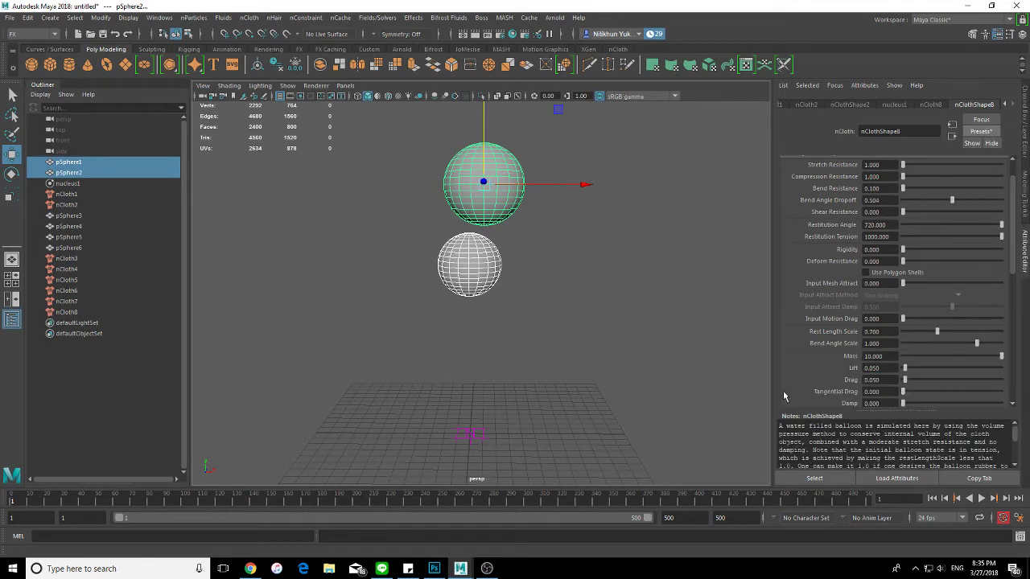
click(692, 415)
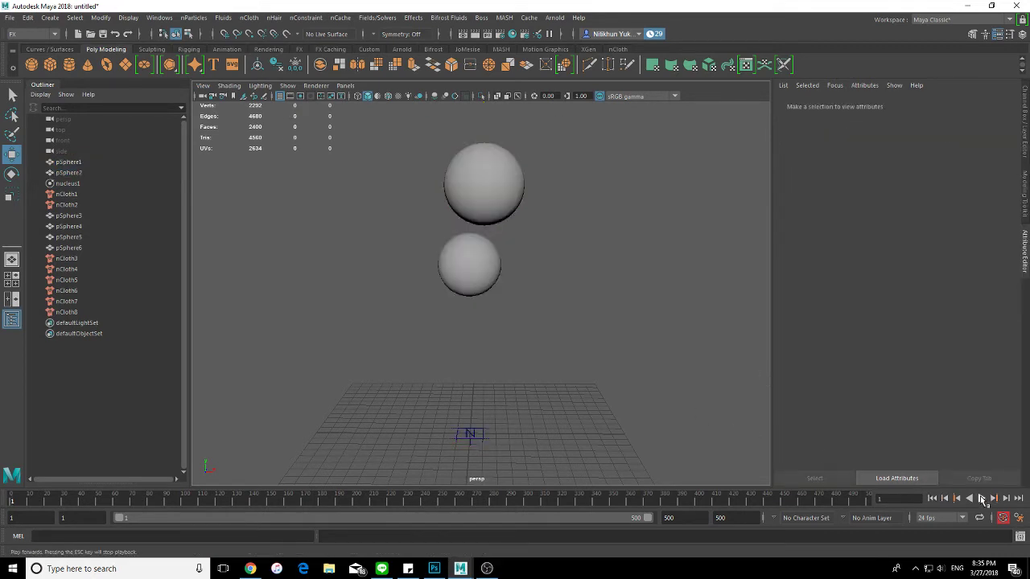
click(497, 270)
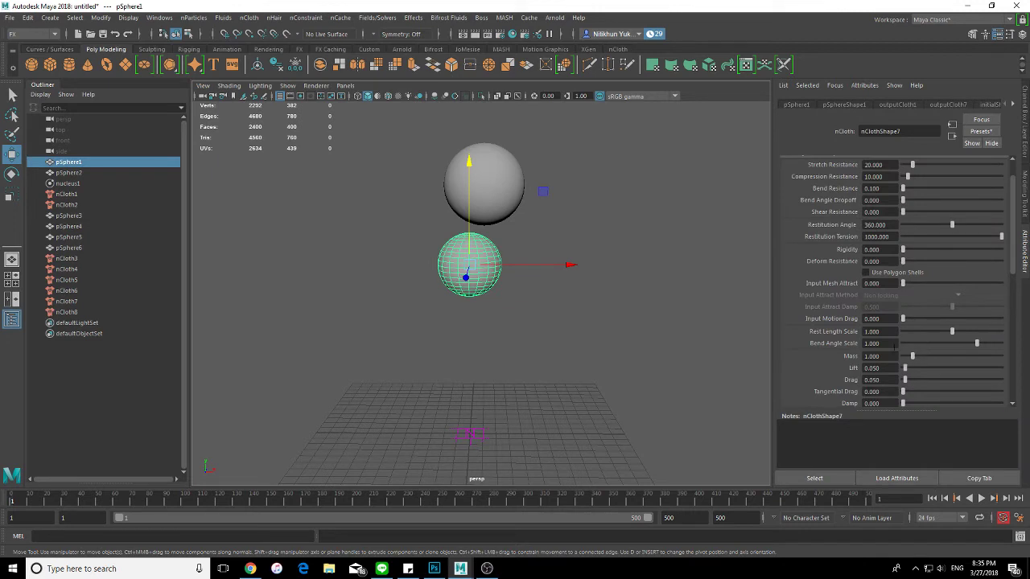
click(896, 355)
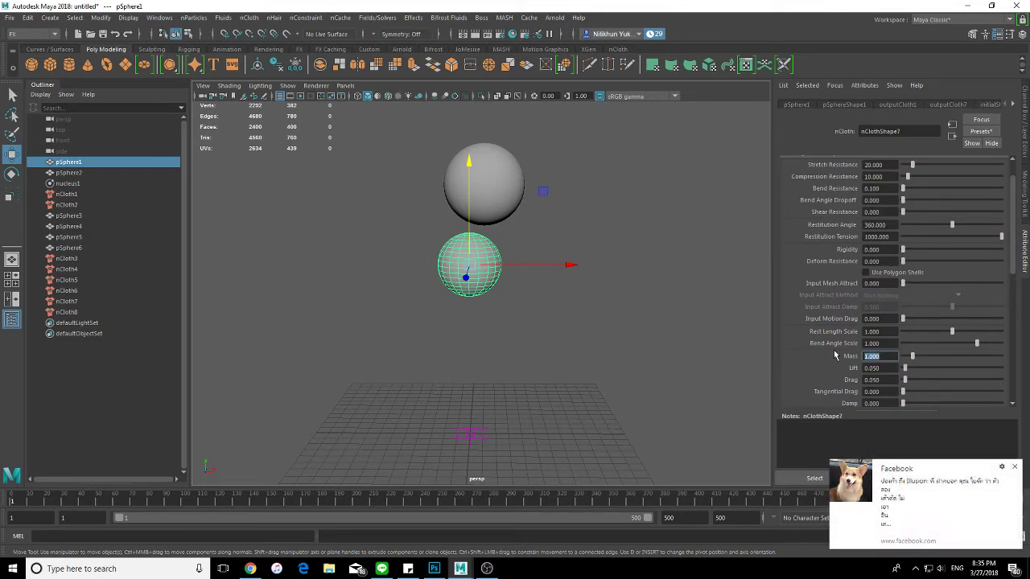
click(658, 349)
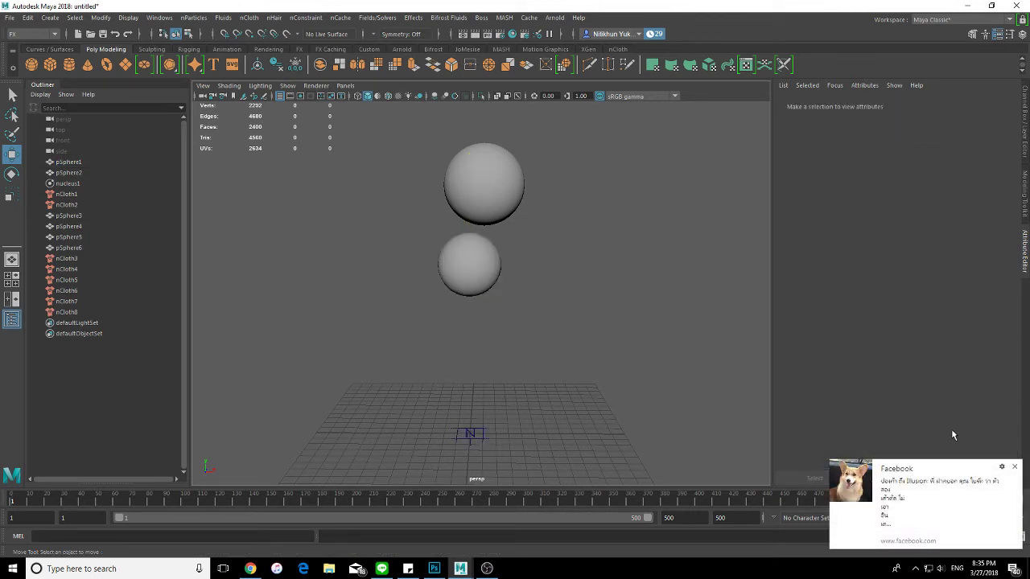
click(1014, 468)
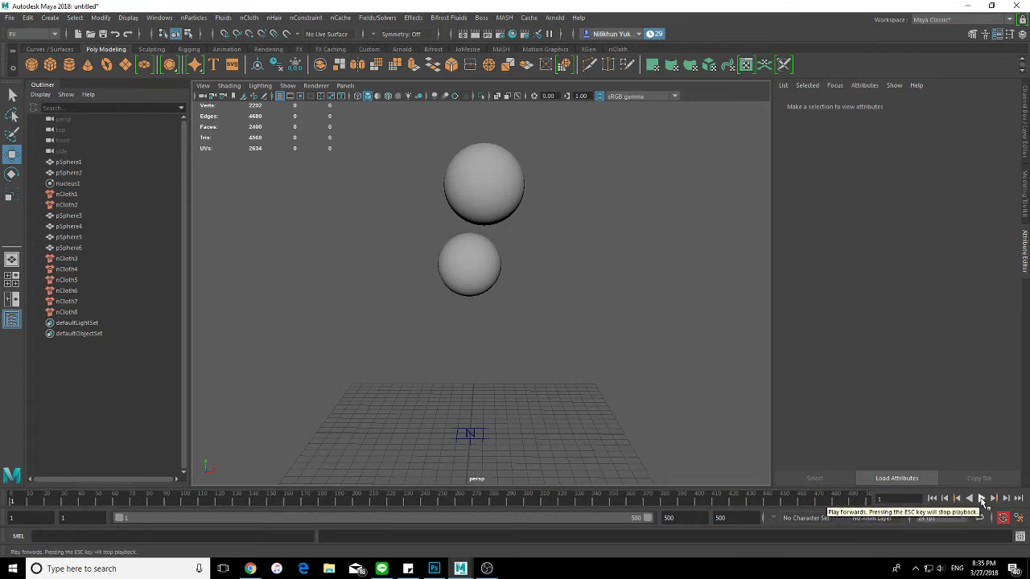
Test-play the drop, rewind to frame 1, and select all six spheres in the Outliner.
click(982, 500)
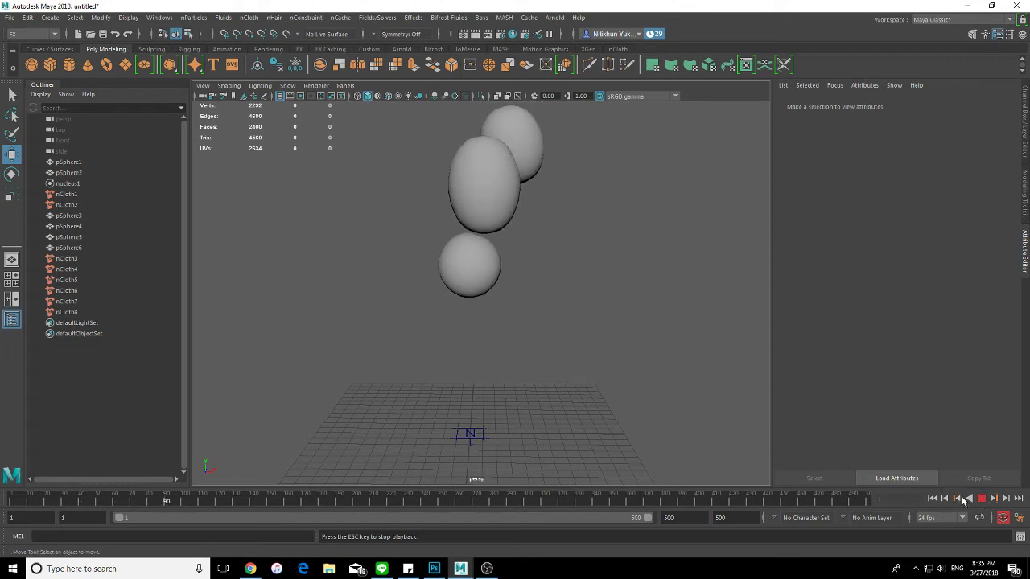
click(982, 498)
click(932, 499)
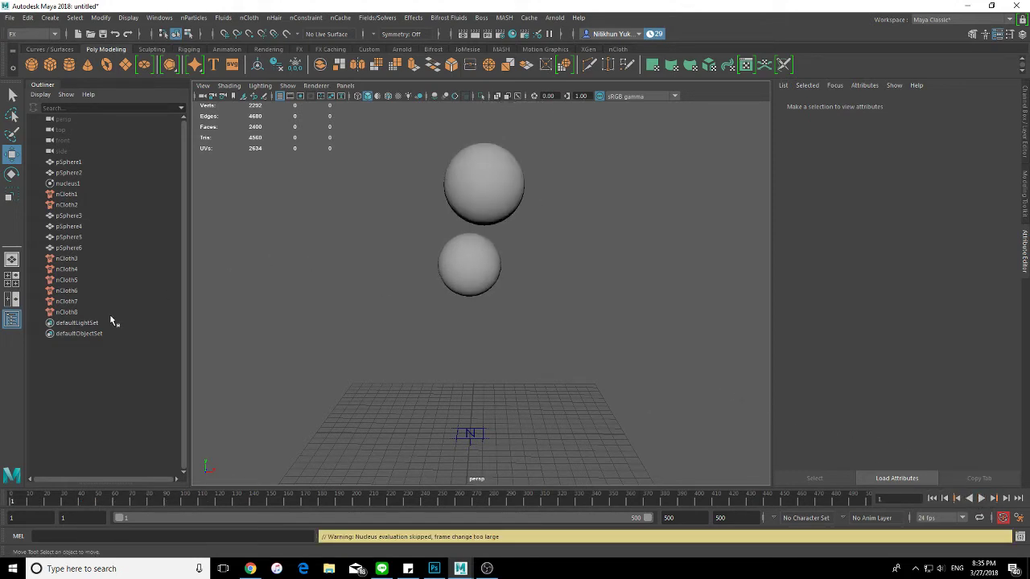
click(80, 248)
shift+click(72, 215)
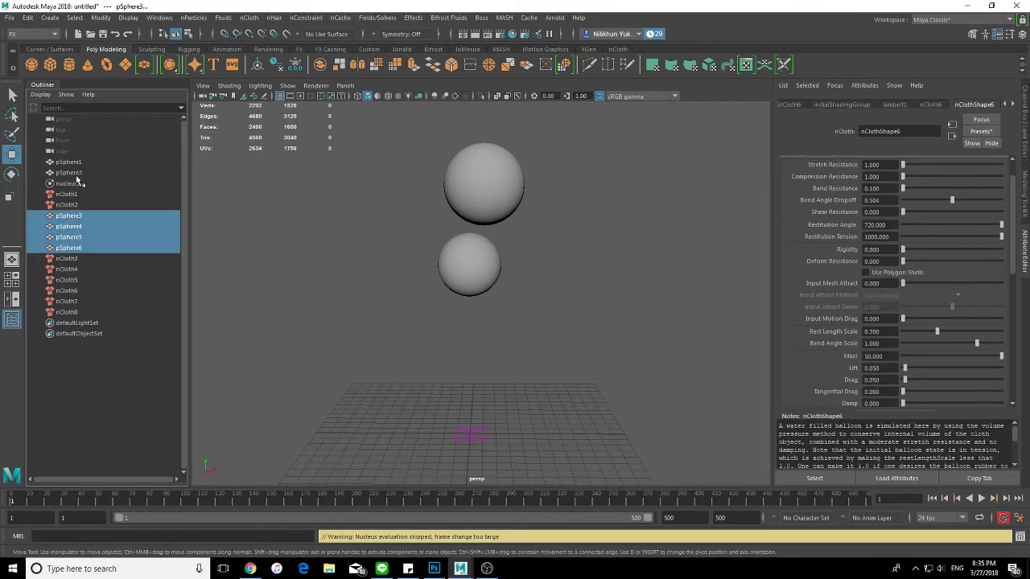
ctrl+click(76, 172)
ctrl+click(71, 162)
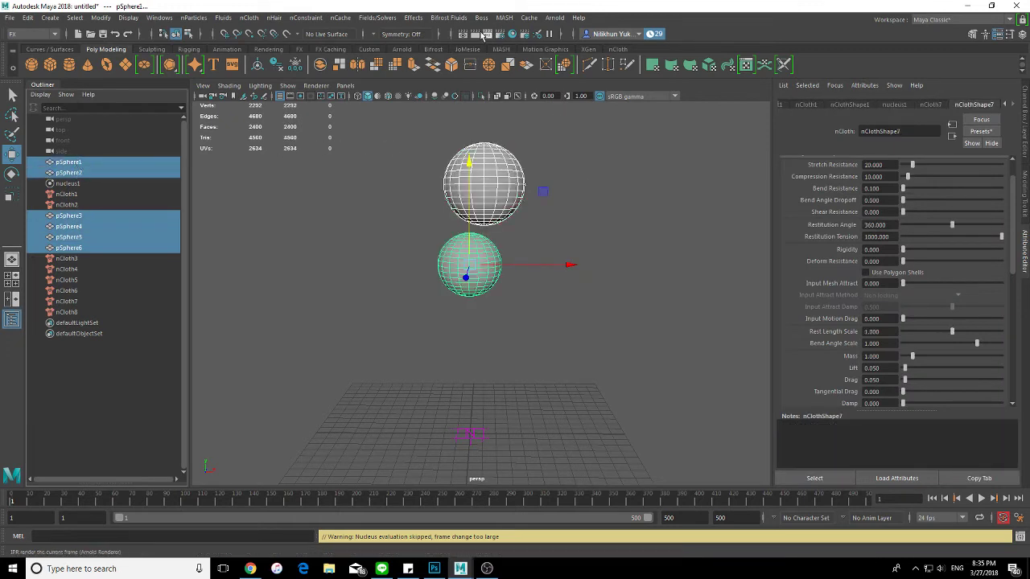
Start an nObject cache, stop it at frame 198, and give pSphere1's nCloth the waterBalloon preset.
click(342, 18)
mouse_move(371, 45)
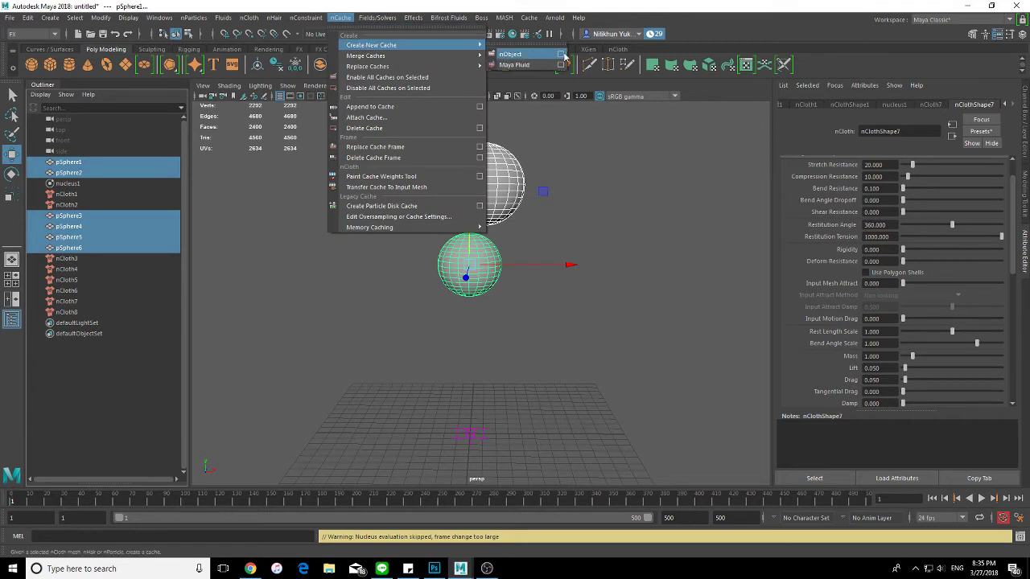
click(543, 55)
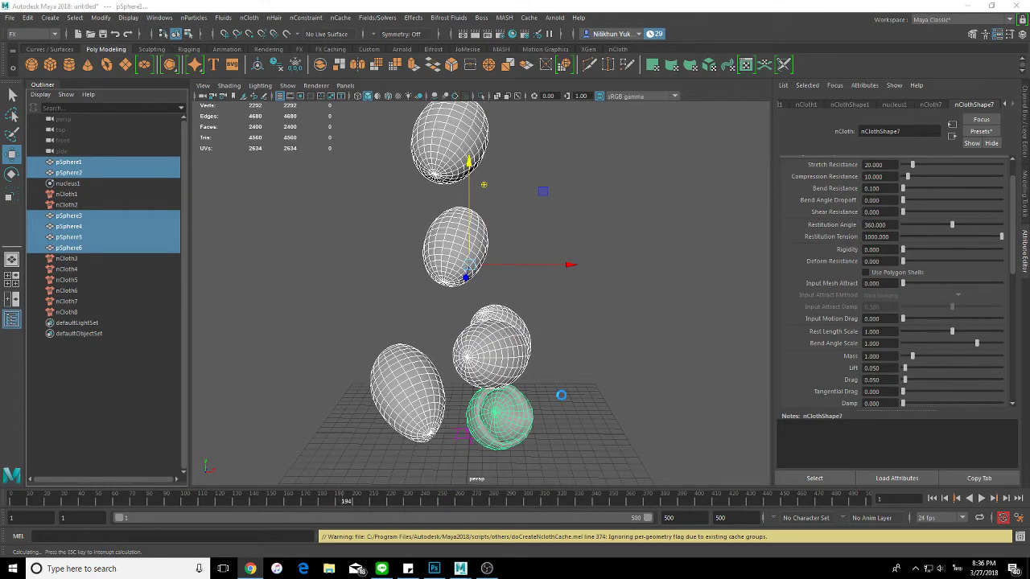
key(Escape)
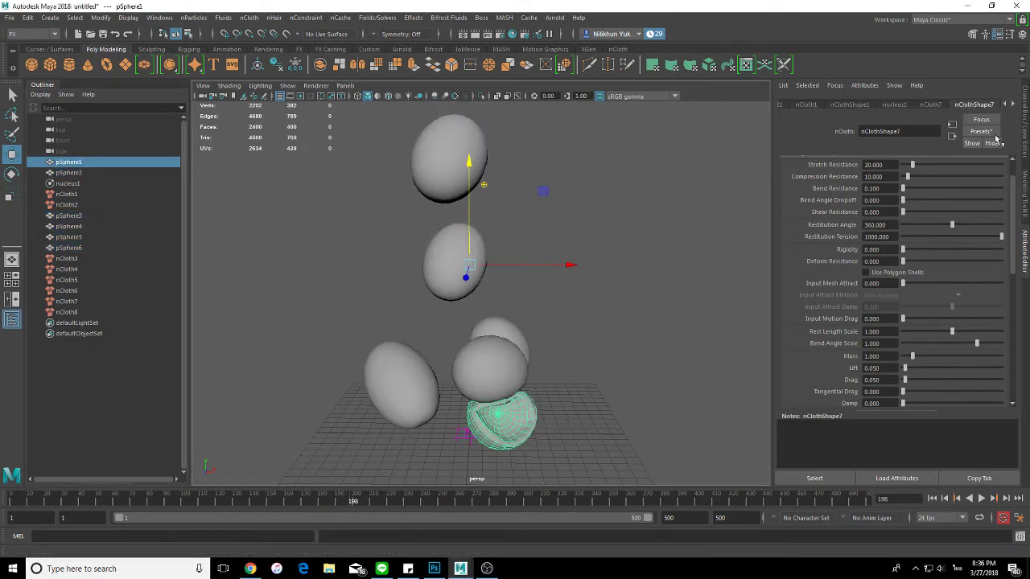
click(981, 134)
mouse_move(959, 356)
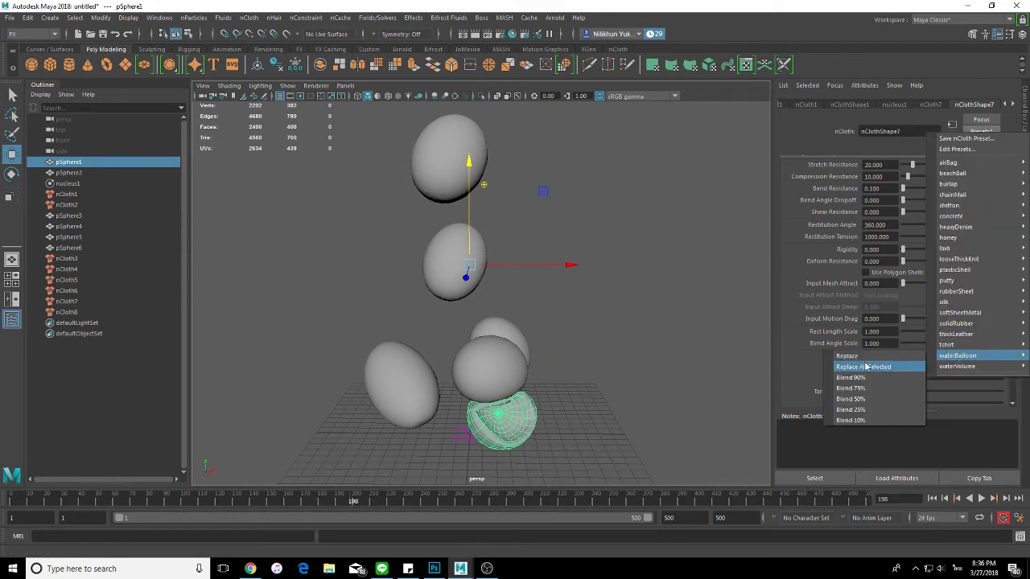
click(859, 366)
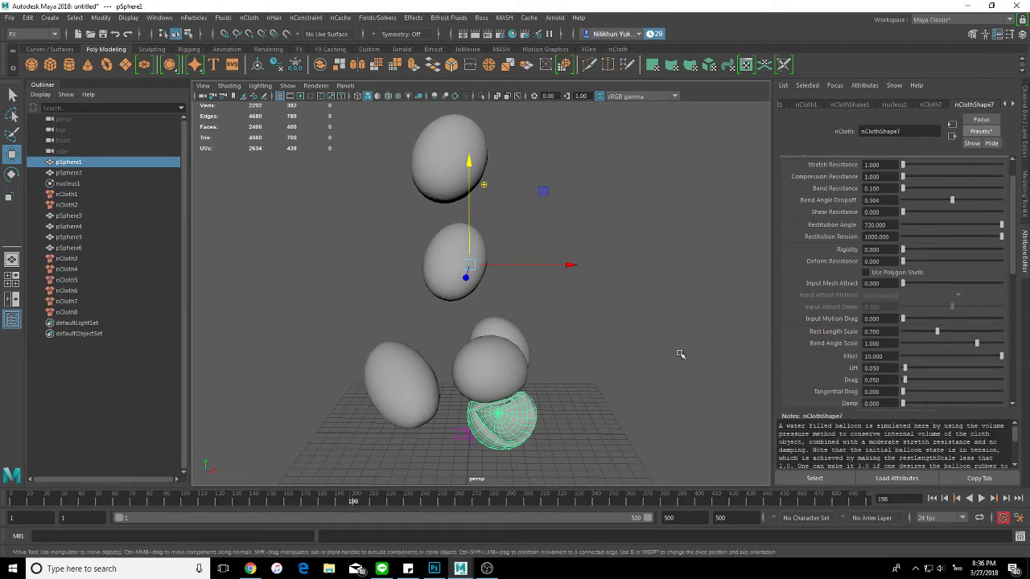
click(746, 428)
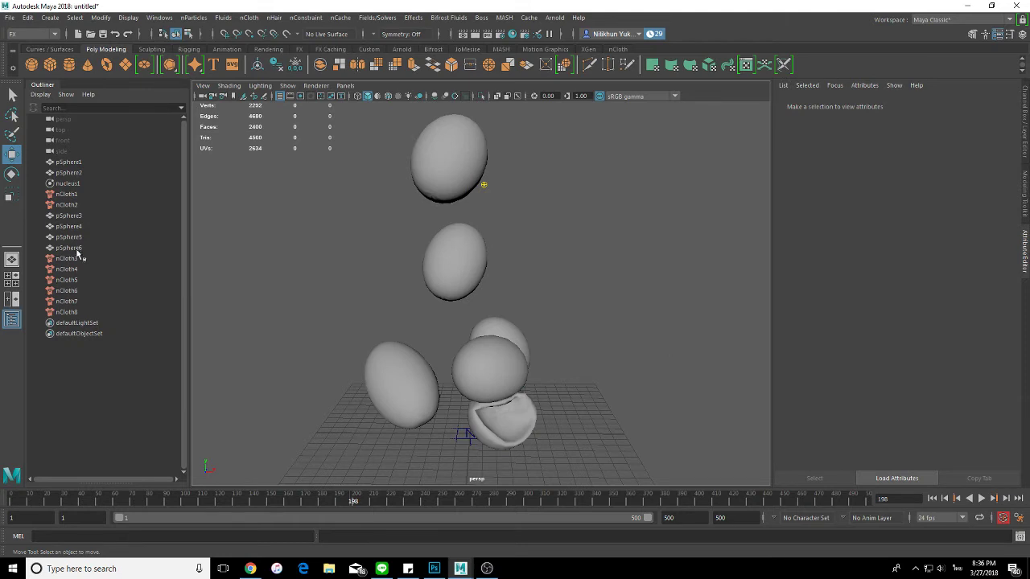
Select pSphere1 through pSphere6 and create a new nObject cache for them.
click(69, 247)
shift+click(68, 216)
ctrl+click(68, 173)
ctrl+click(69, 162)
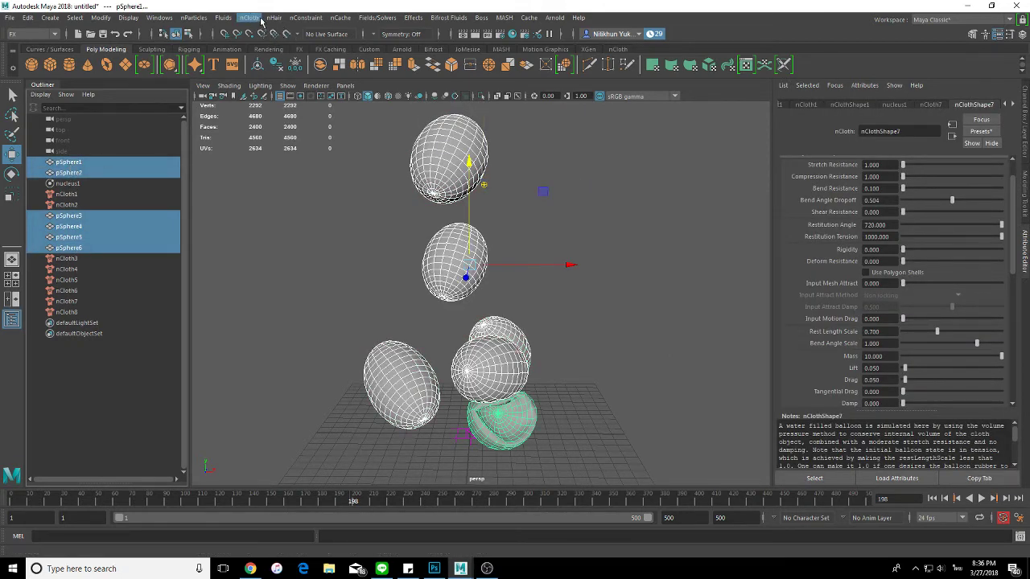
click(343, 18)
mouse_move(371, 45)
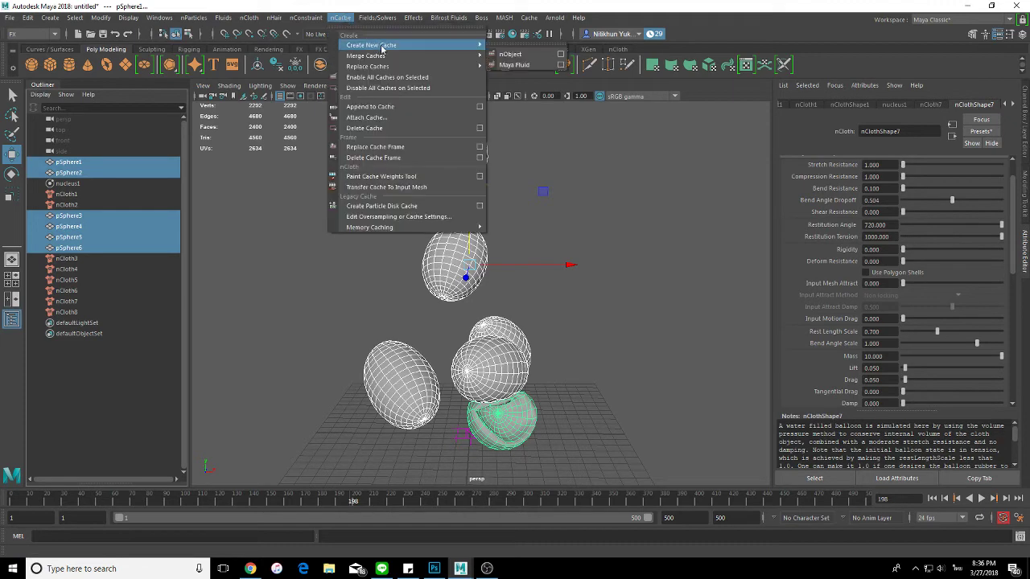
click(528, 51)
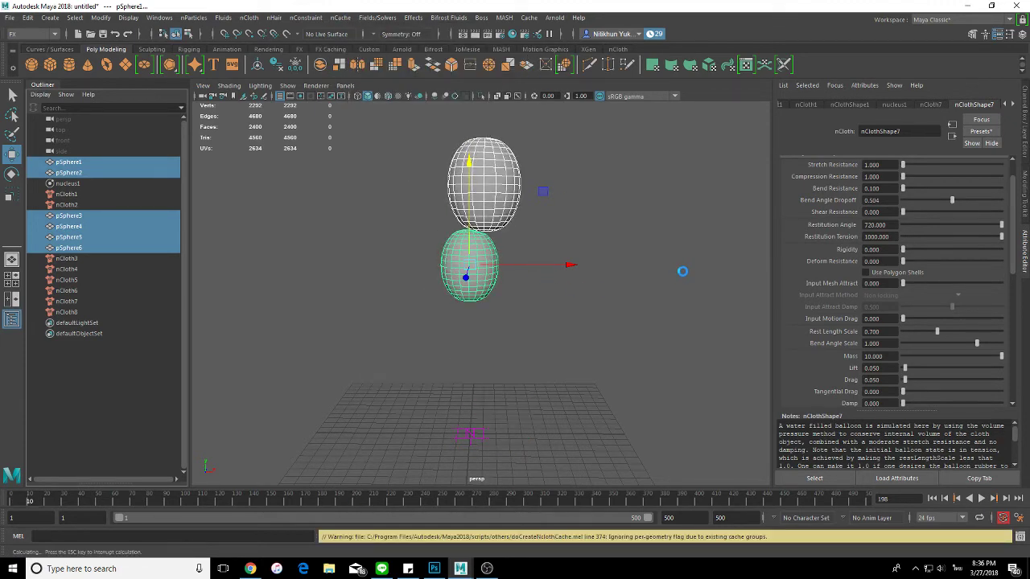
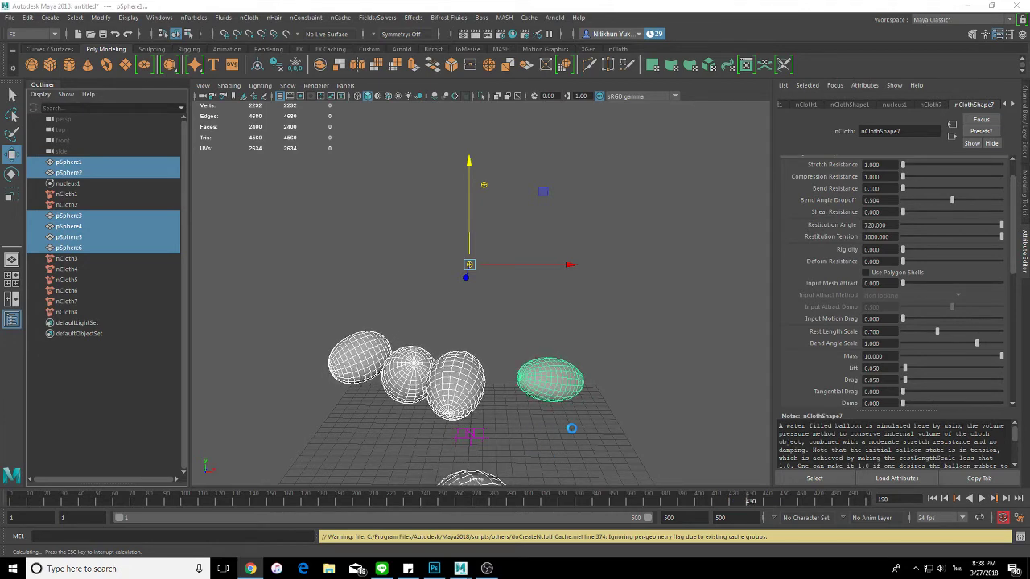
Interrupt the cloth caching, rewind the balloons to the first frame, and request a new scene.
key(Escape)
click(571, 428)
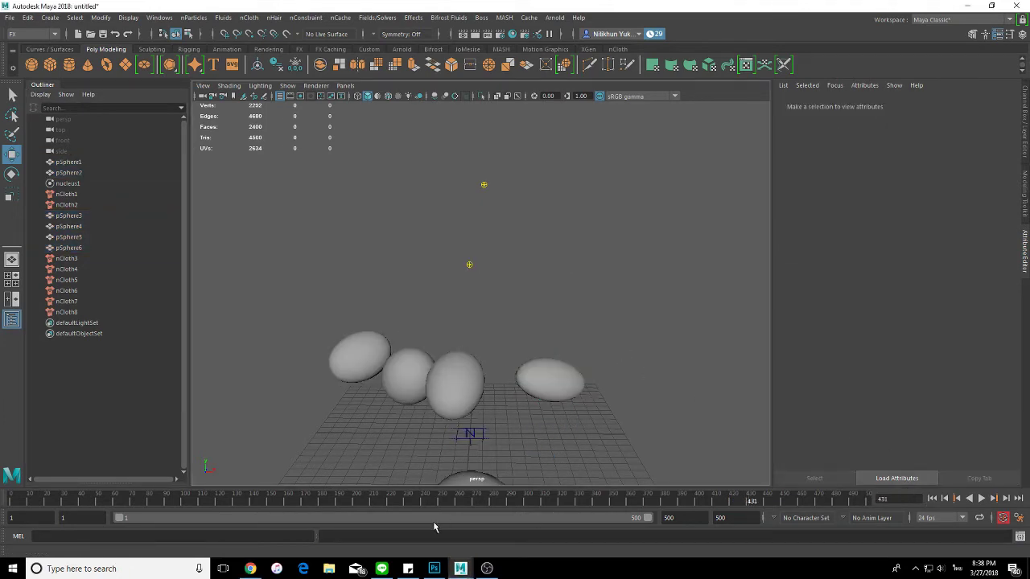
mouse_move(619, 509)
mouse_down()
mouse_move(312, 513)
mouse_move(489, 501)
mouse_move(829, 505)
mouse_up()
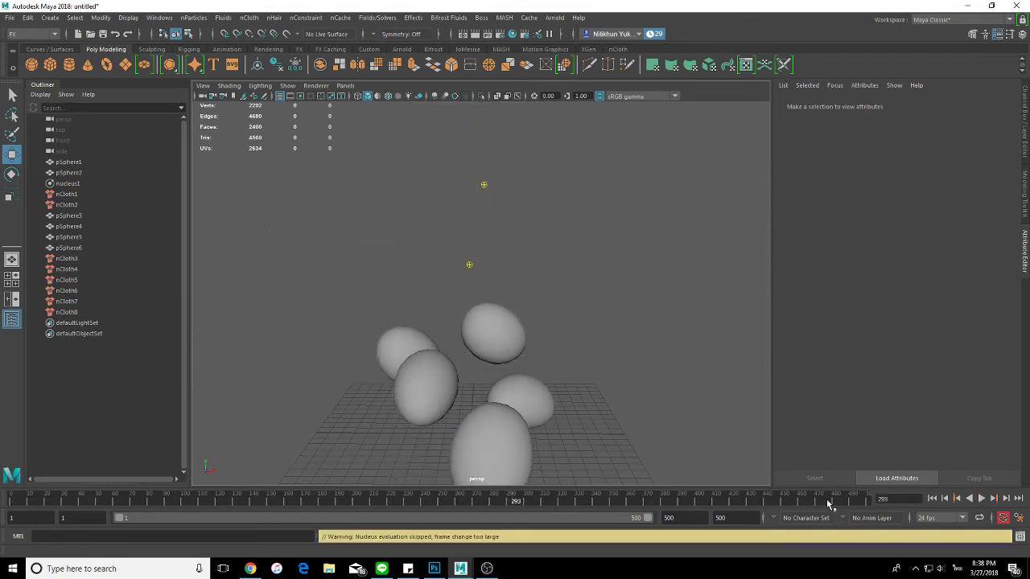
click(929, 499)
key(ctrl+n)
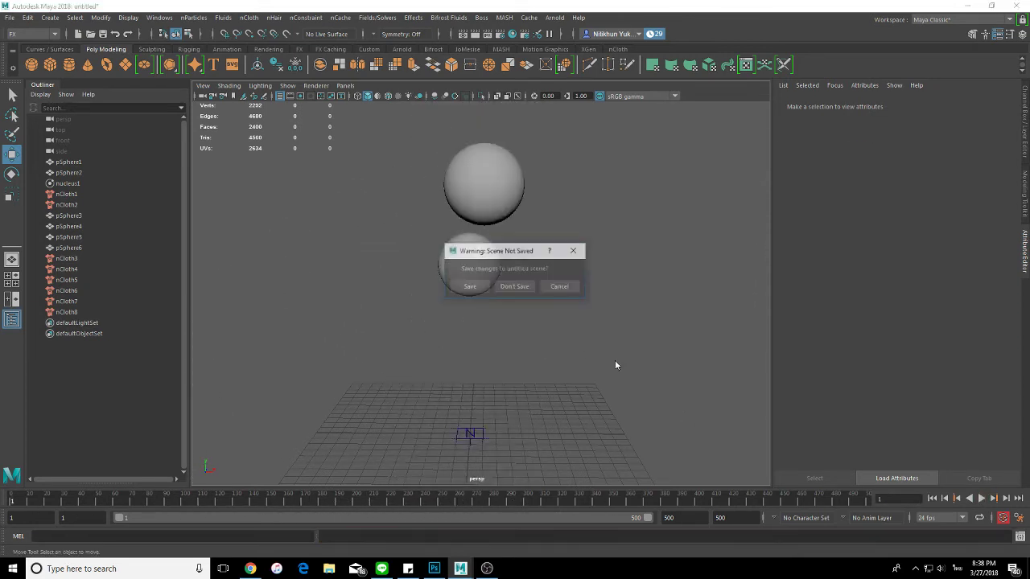
Discard the old scene without saving and create a polygon sphere at the origin.
click(515, 288)
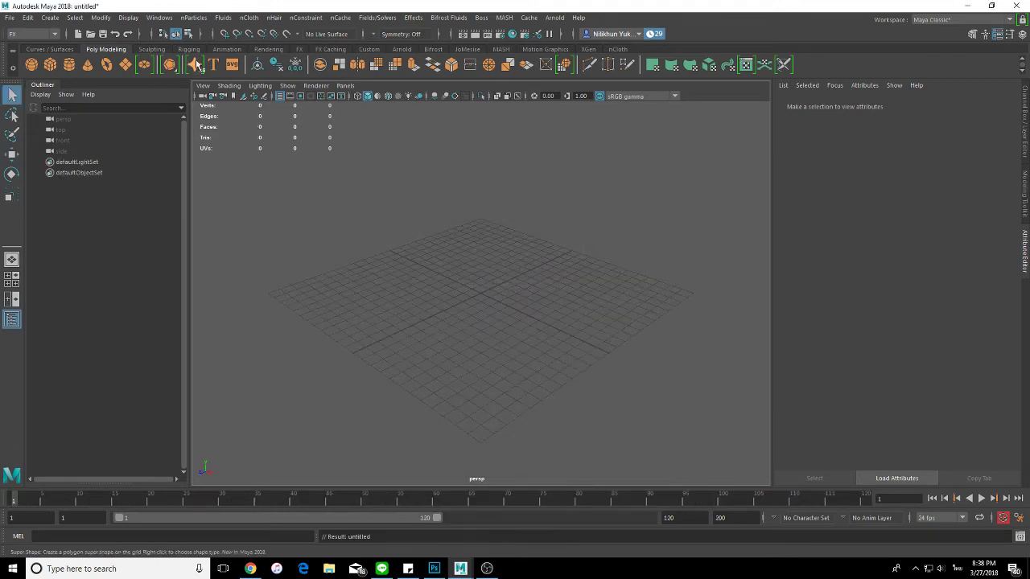
click(34, 65)
alt+drag(575, 324, 535, 353)
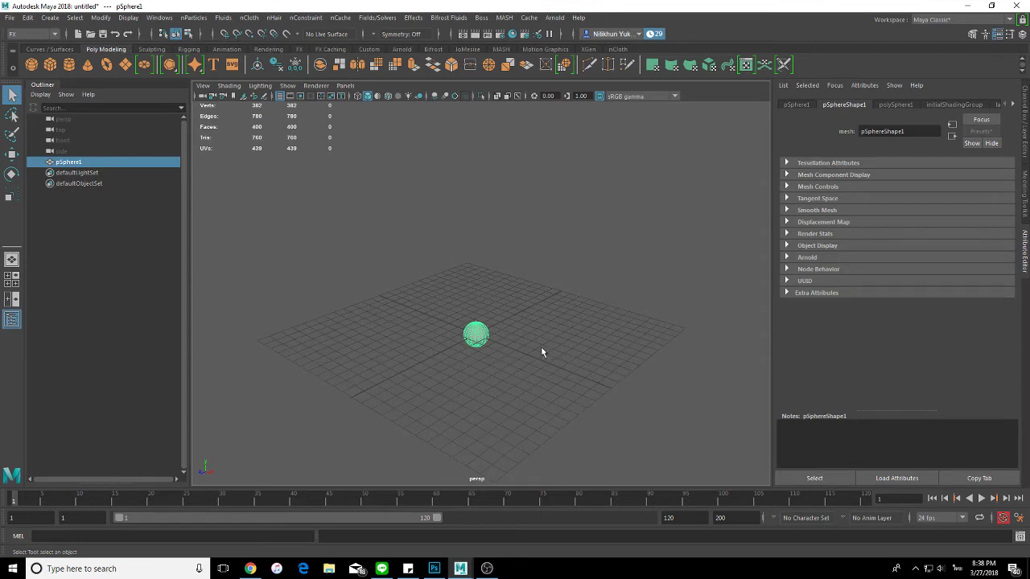
Scale the sphere up into an egg shape and raise it above the grid.
key(r)
drag(476, 334, 473, 113)
key(w)
mouse_move(494, 298)
alt+mouse_down()
mouse_move(586, 278)
mouse_move(517, 288)
mouse_move(558, 247)
mouse_move(496, 176)
alt+mouse_up()
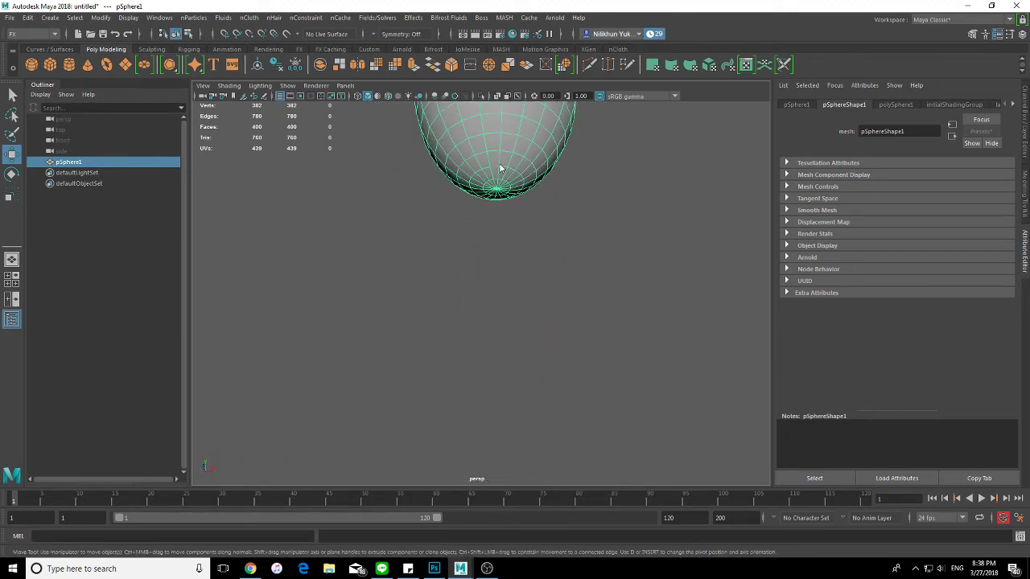
right_drag(500, 169, 502, 148)
mouse_move(502, 149)
alt+mouse_down()
mouse_move(614, 284)
mouse_move(510, 230)
mouse_move(522, 282)
alt+mouse_up()
scroll(587, 266, up, 3)
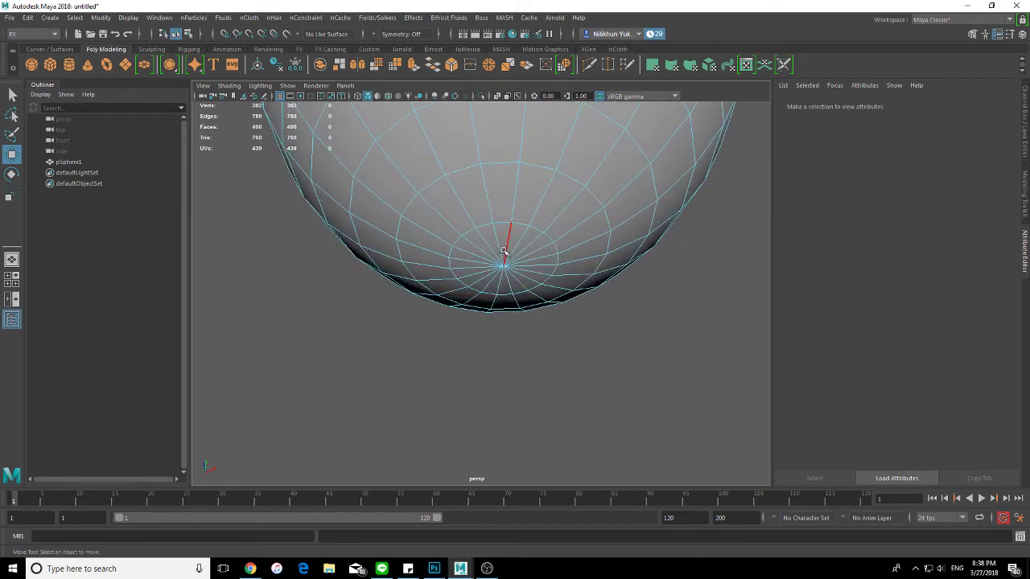
Select two edges at the egg's bottom pole.
click(503, 251)
shift+click(497, 286)
alt+drag(577, 315, 372, 233)
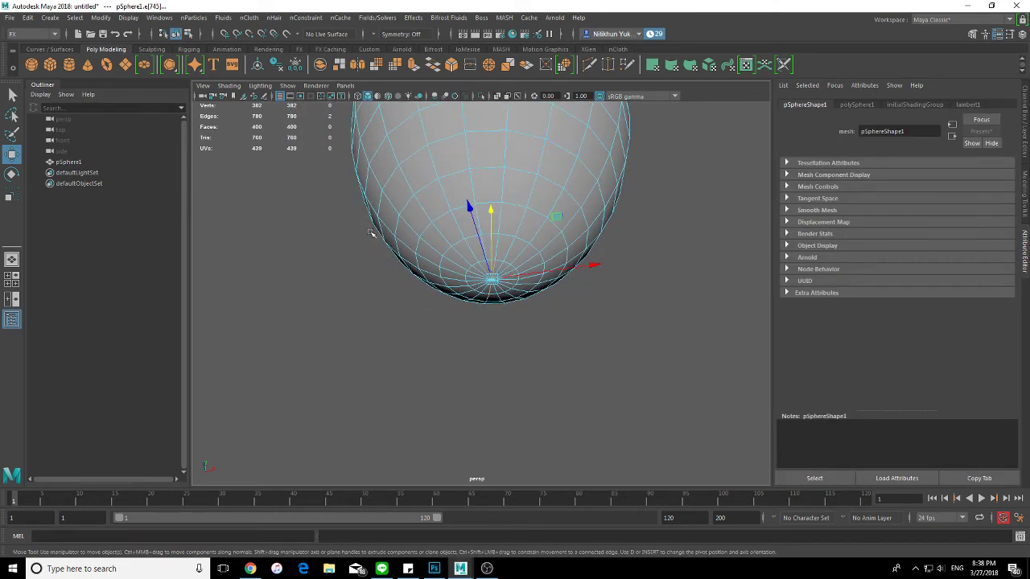
drag(559, 372, 559, 418)
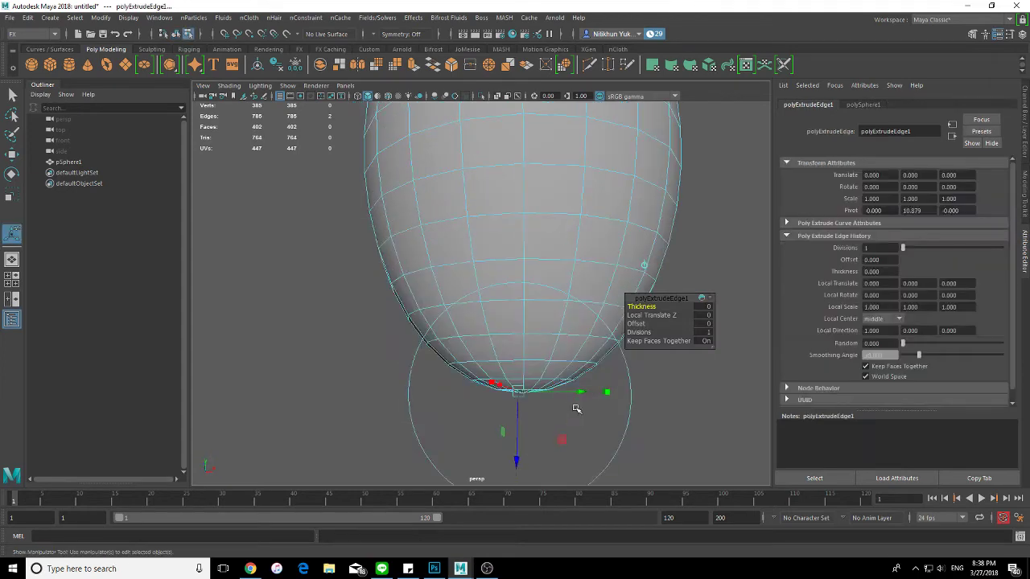
Try extruding the pole edges down into a stem, undoing the unsatisfactory attempts.
key(w)
alt+middle_drag(502, 266, 501, 149)
mouse_move(486, 118)
mouse_down()
mouse_move(482, 379)
mouse_move(424, 215)
mouse_move(421, 166)
mouse_up()
key(ctrl+z)
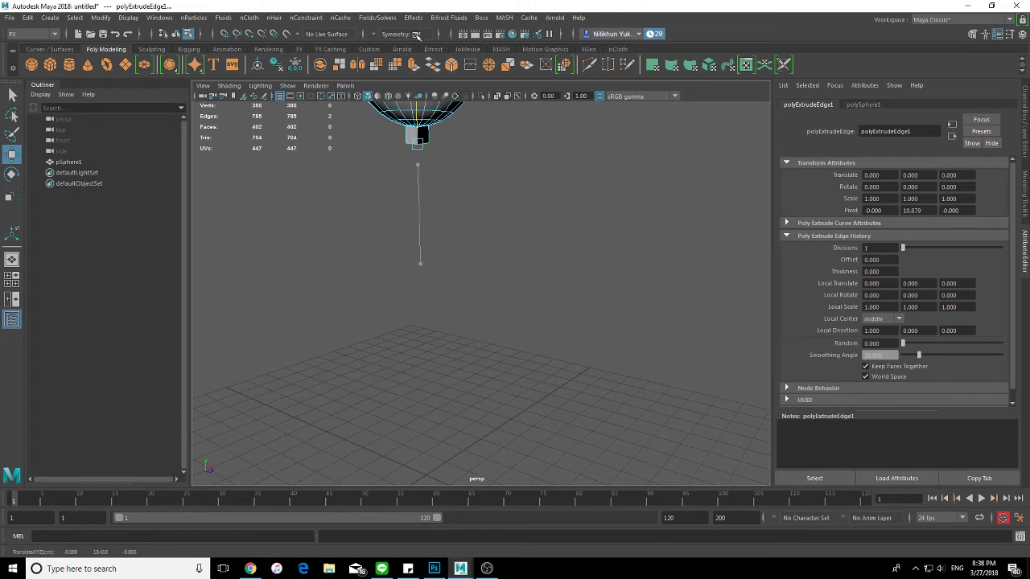
key(ctrl+e)
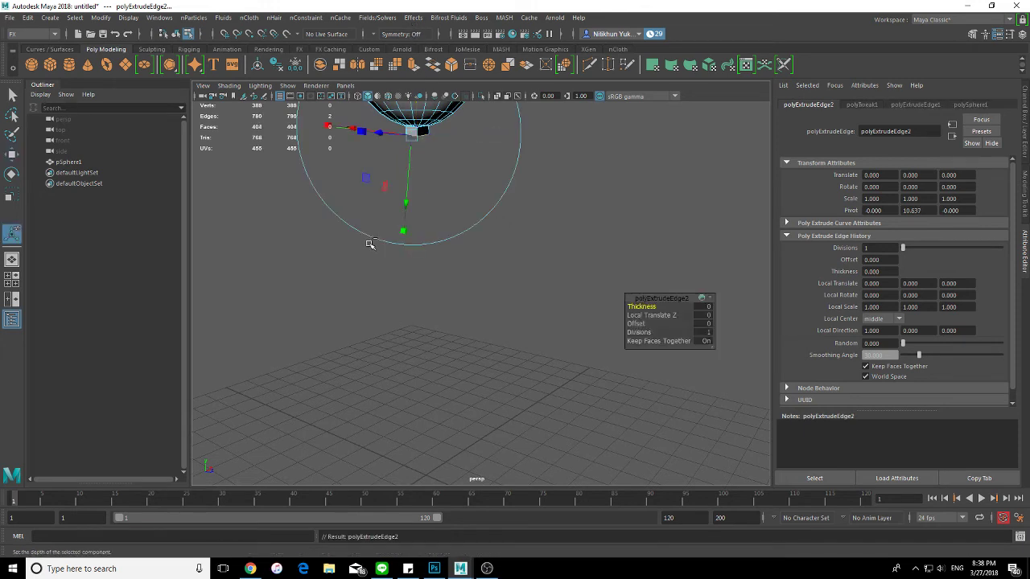
key(w)
mouse_move(414, 131)
mouse_down()
mouse_move(430, 455)
mouse_move(437, 144)
mouse_move(448, 161)
mouse_move(449, 219)
mouse_up()
key(ctrl+z)
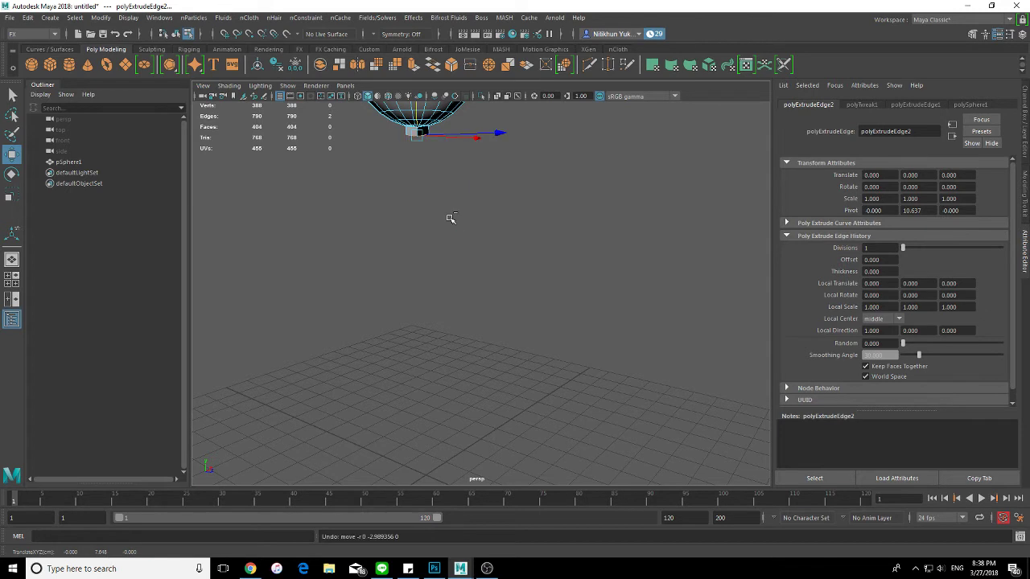
key(ctrl+z)
key(ctrl+z)
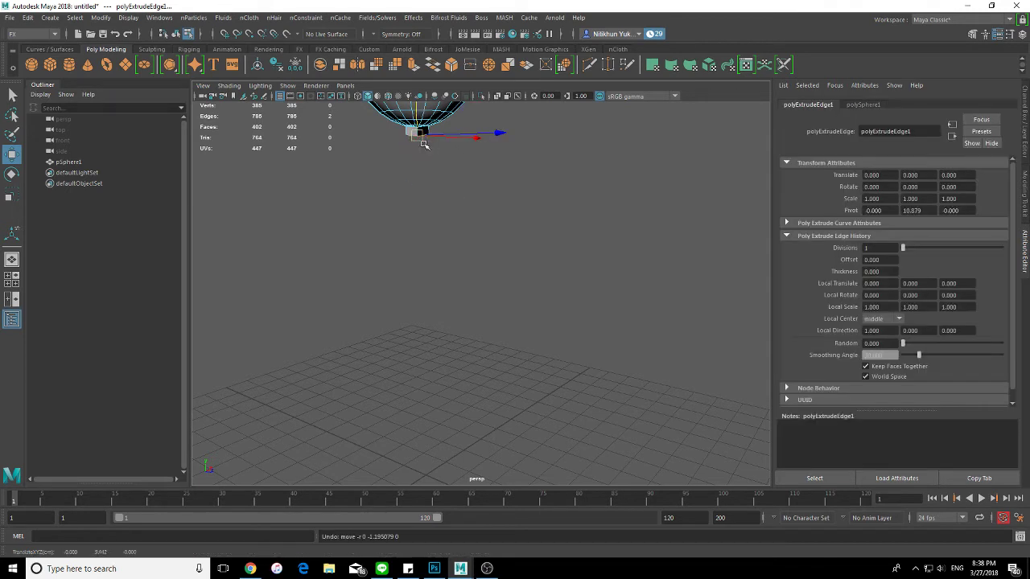
Extrude the pole edges into a long stem with offset 0.8 and 25 divisions, narrowed slightly.
key(ctrl+e)
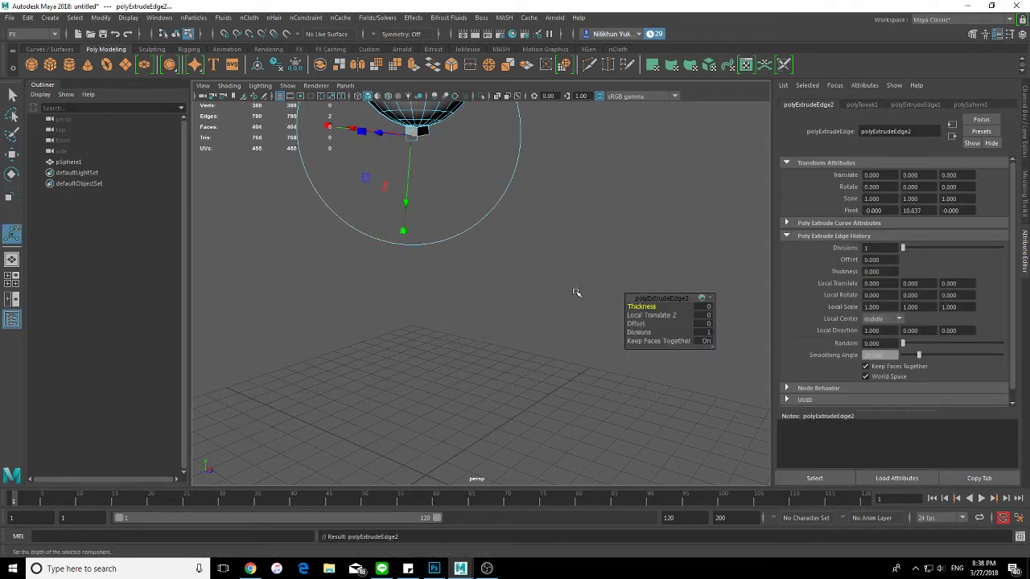
drag(406, 199, 387, 483)
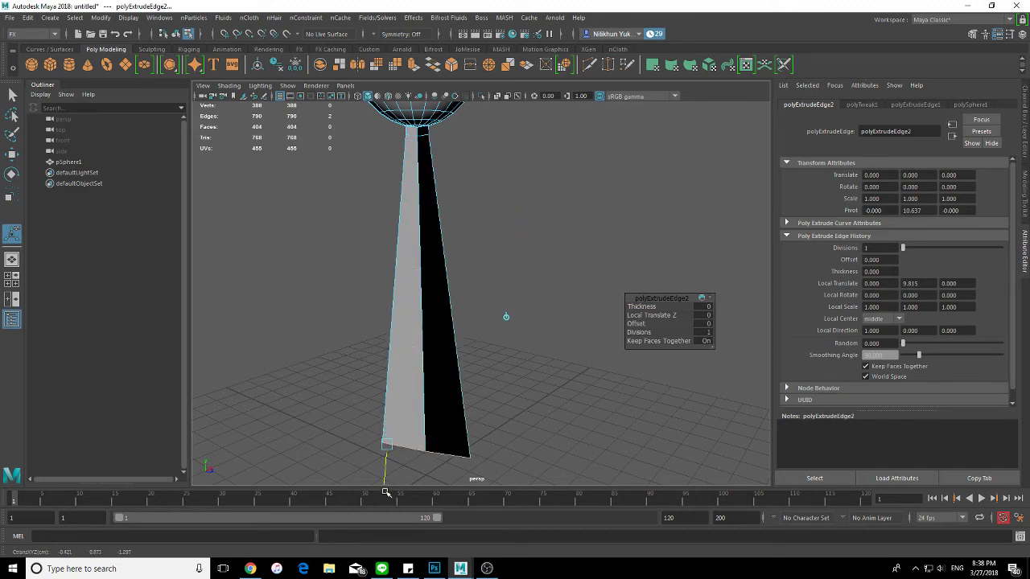
middle_drag(624, 325, 650, 332)
click(639, 333)
middle_drag(504, 326, 530, 287)
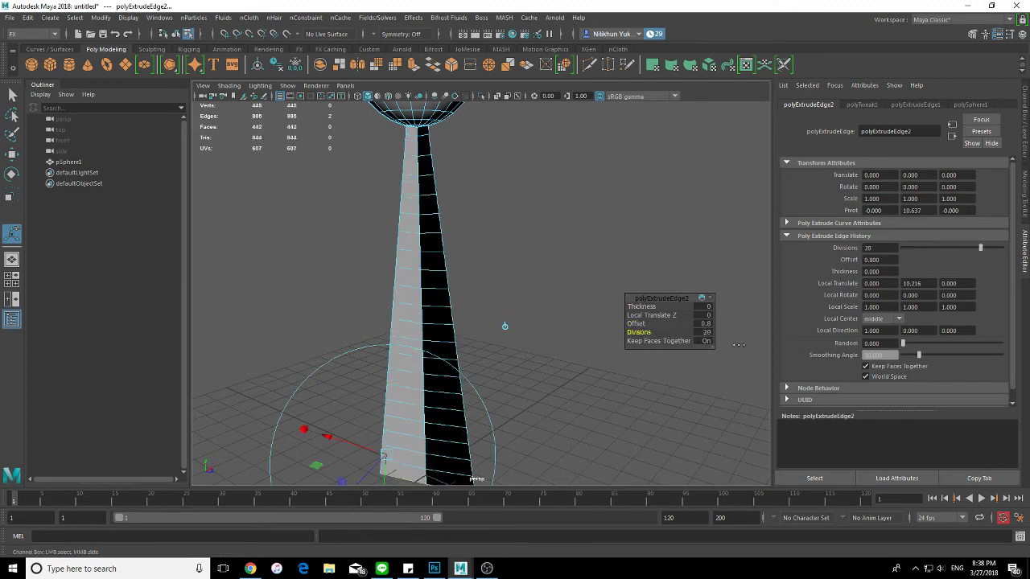
scroll(531, 287, down, 2)
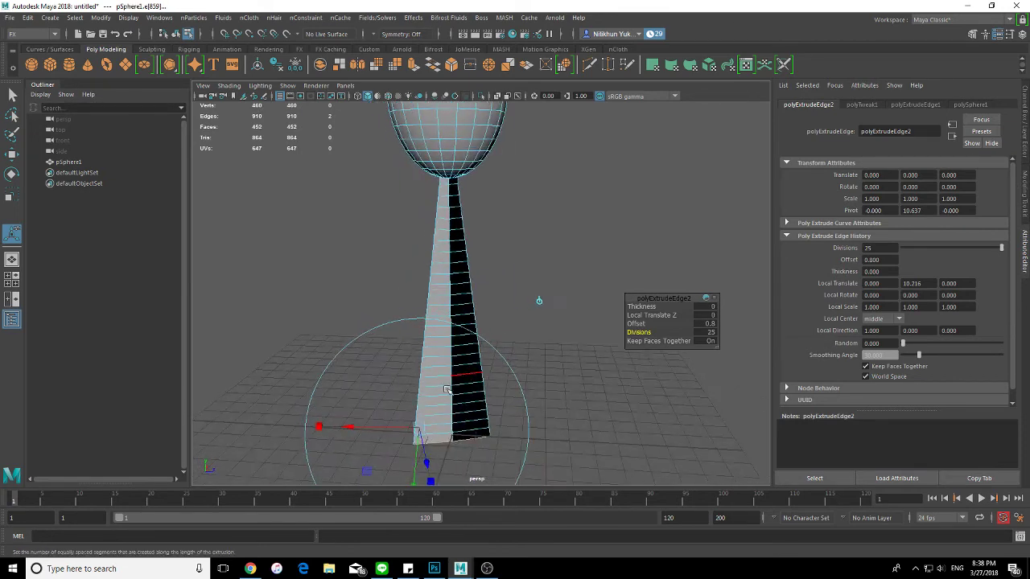
mouse_move(427, 390)
alt+mouse_down()
mouse_move(342, 419)
mouse_move(989, 405)
mouse_move(970, 406)
alt+mouse_up()
mouse_move(426, 362)
alt+mouse_down()
mouse_move(350, 345)
mouse_move(366, 338)
alt+mouse_up()
Select the balloon mesh and preview it as a smooth mesh.
right_drag(459, 172, 573, 168)
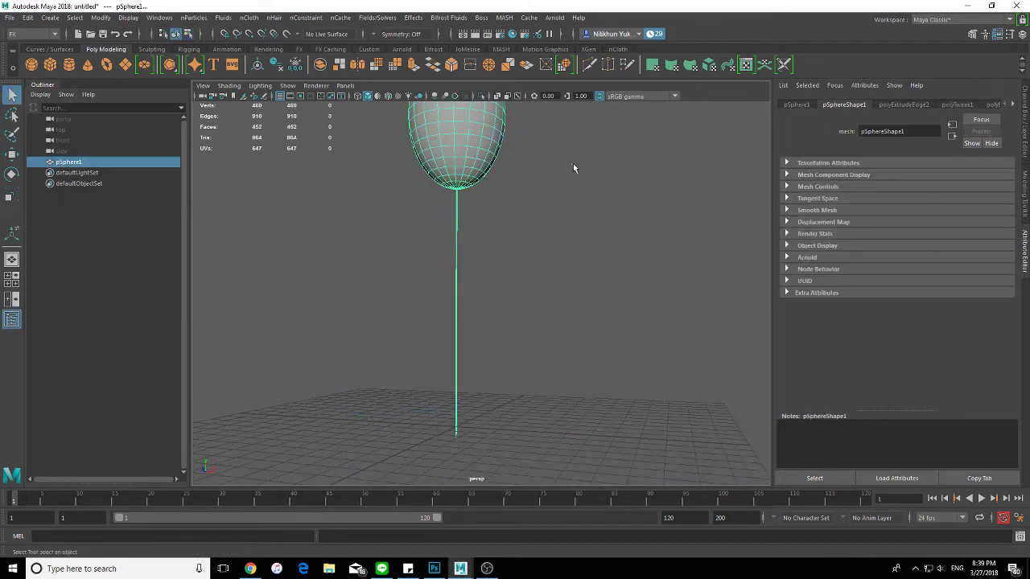
click(573, 168)
alt+drag(573, 168, 568, 204)
click(469, 222)
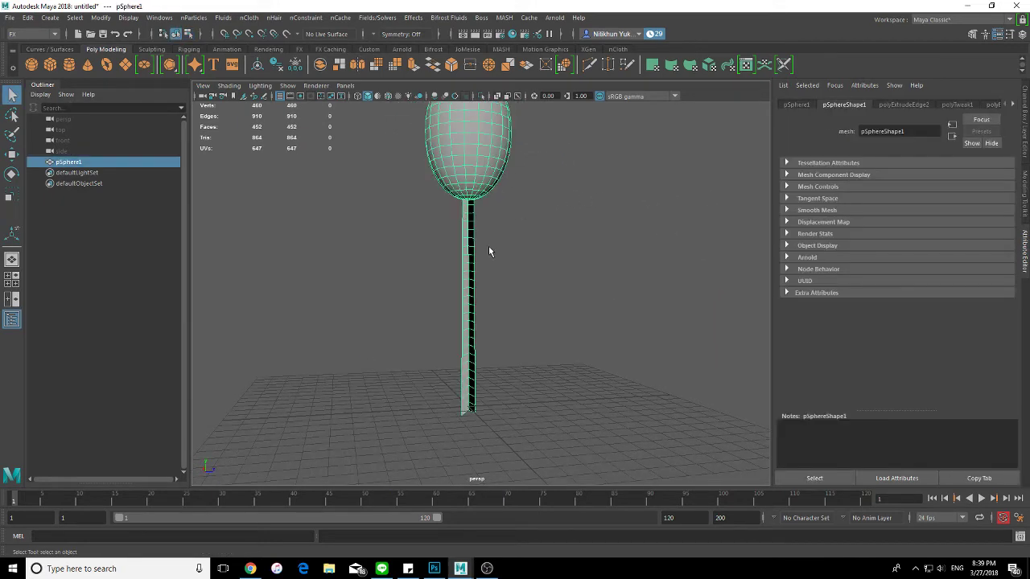
key(3)
click(586, 278)
mouse_move(587, 278)
alt+mouse_down()
mouse_move(547, 303)
mouse_move(515, 302)
mouse_move(464, 290)
mouse_move(467, 276)
alt+mouse_up()
click(462, 286)
Freeze the balloon's transformations, delete its history, and convert it to nCloth.
mouse_move(459, 177)
alt+mouse_down()
mouse_move(438, 201)
mouse_move(442, 210)
alt+mouse_up()
mouse_move(579, 251)
alt+mouse_down()
mouse_move(576, 202)
mouse_move(527, 217)
alt+mouse_up()
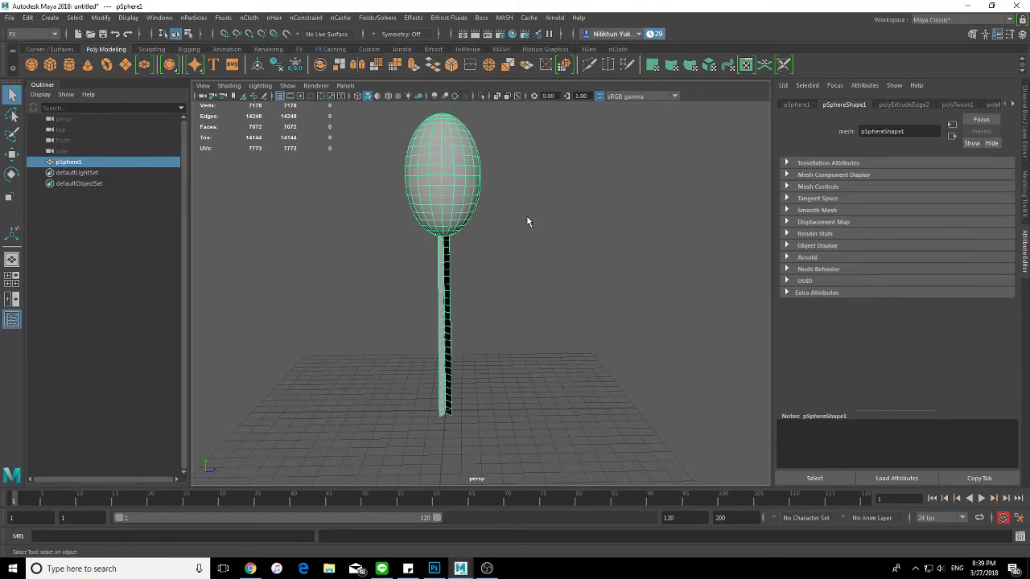
mouse_move(577, 280)
alt+mouse_down()
mouse_move(575, 237)
mouse_move(554, 269)
mouse_move(534, 262)
mouse_move(557, 284)
mouse_move(722, 276)
mouse_move(504, 285)
mouse_move(533, 283)
mouse_move(483, 241)
alt+mouse_up()
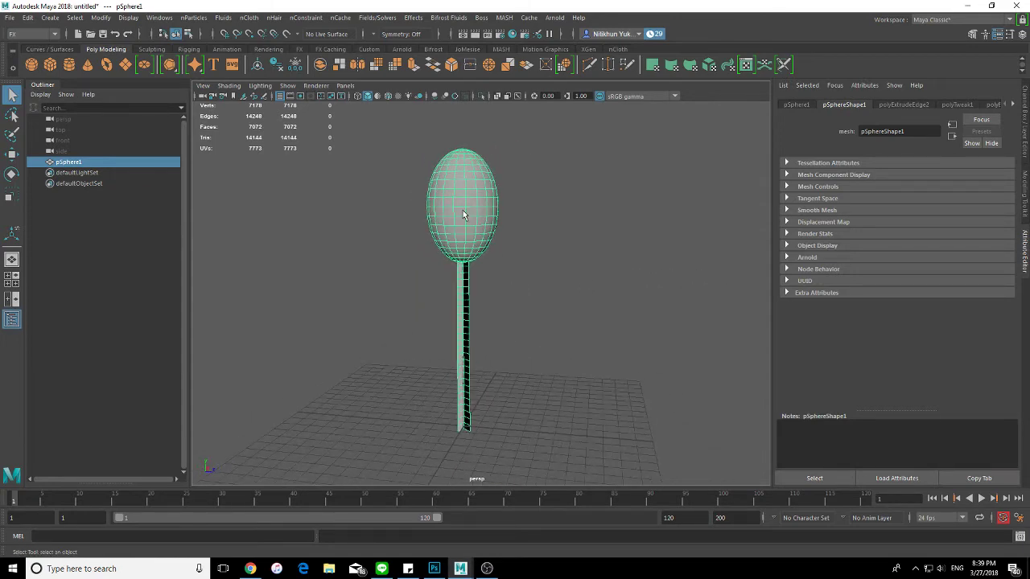
alt+drag(568, 268, 449, 257)
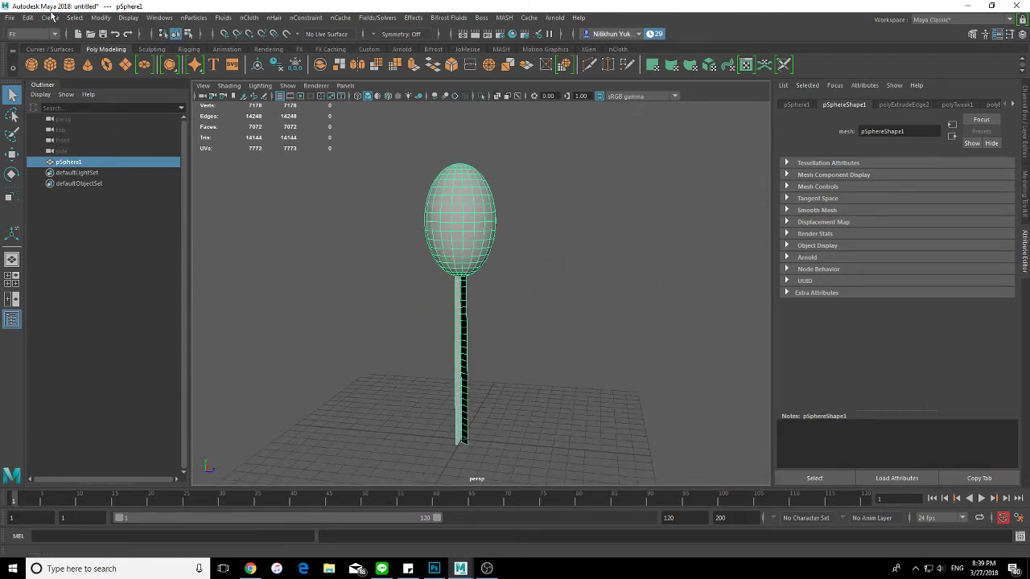
click(54, 15)
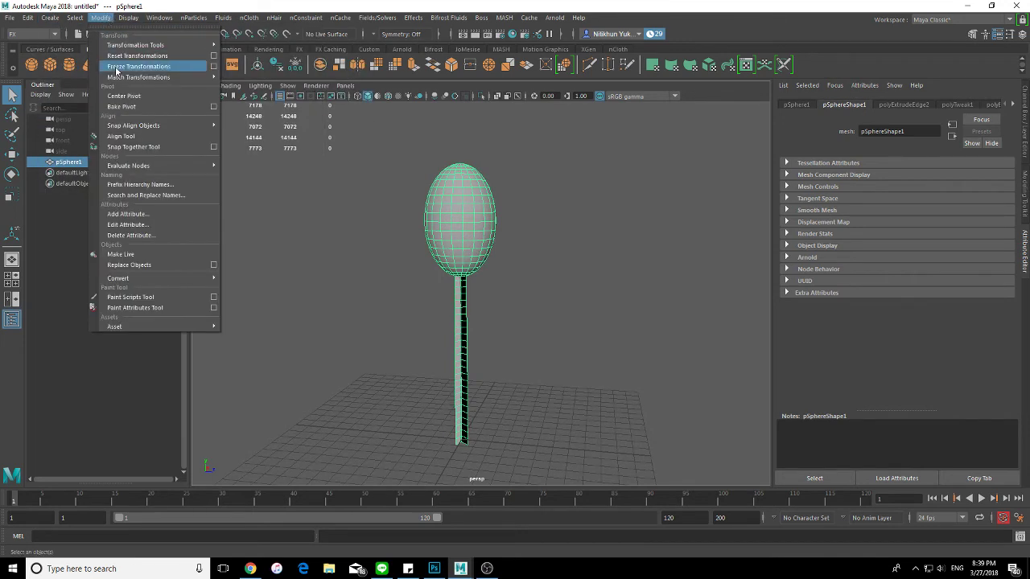
click(141, 67)
click(53, 19)
mouse_move(57, 144)
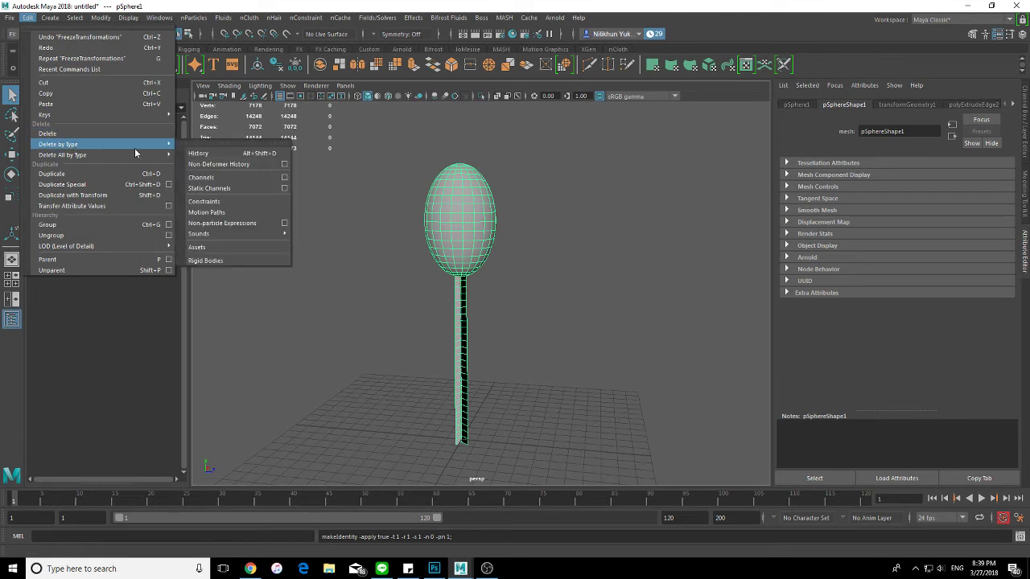
click(211, 153)
click(333, 19)
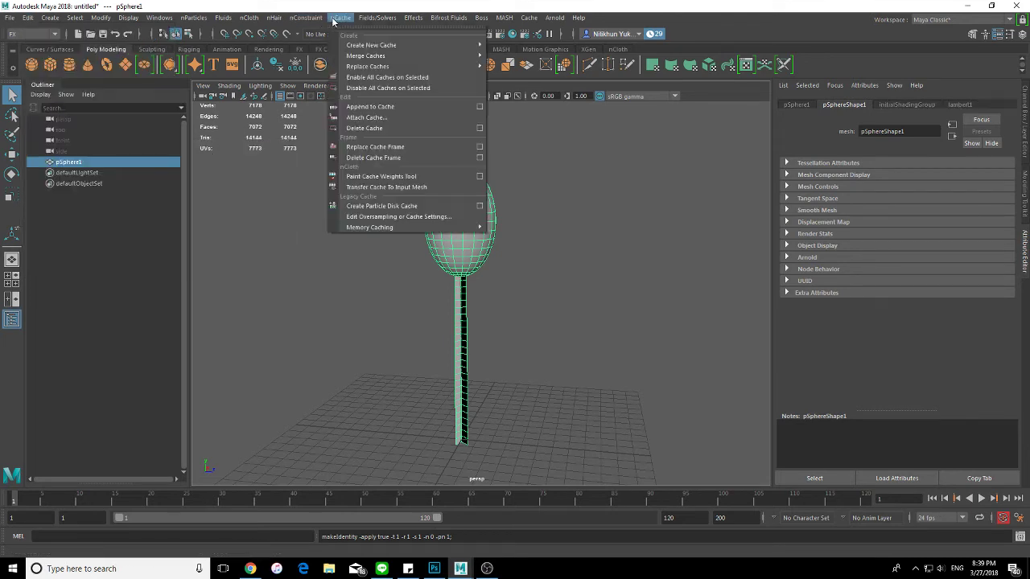
mouse_move(249, 18)
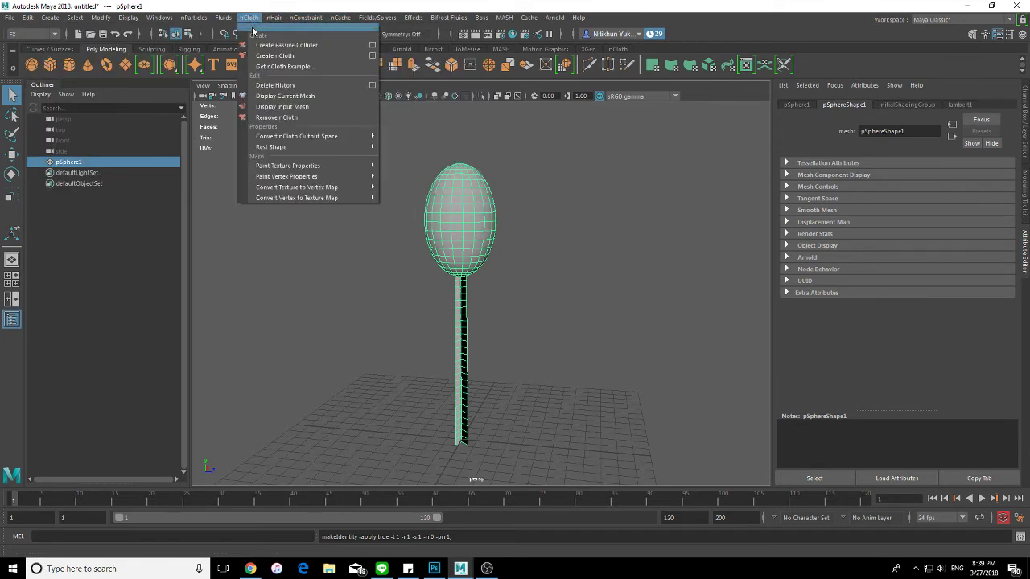
click(274, 56)
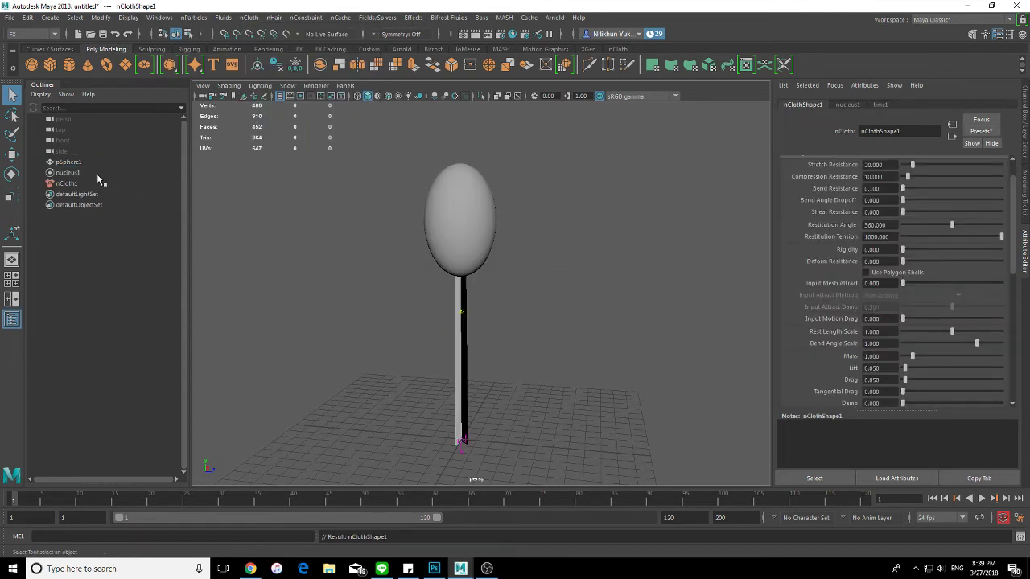
Apply the waterBalloon nCloth preset to the balloon, replacing its current settings.
click(487, 201)
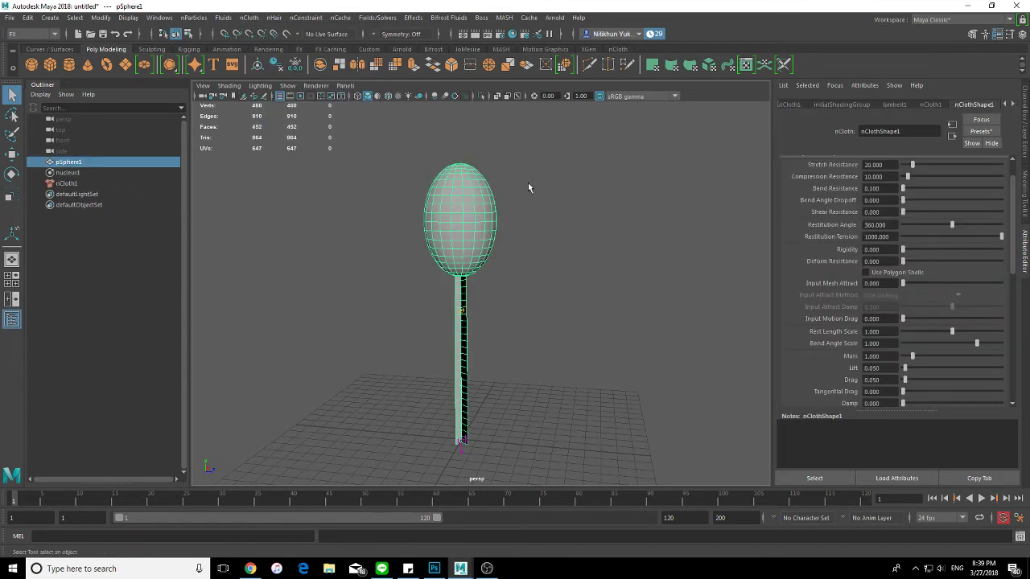
click(977, 134)
mouse_move(957, 355)
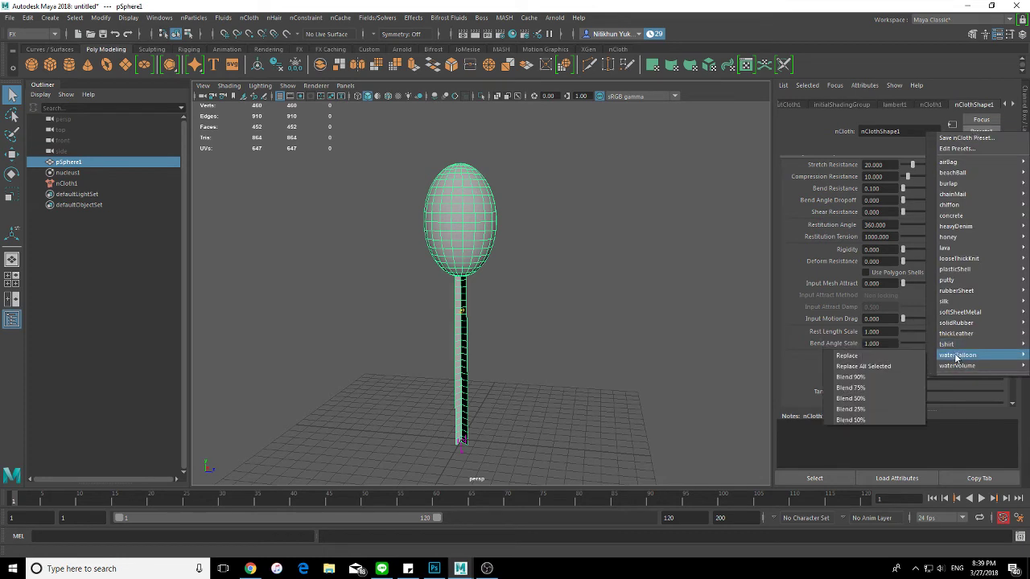
click(846, 355)
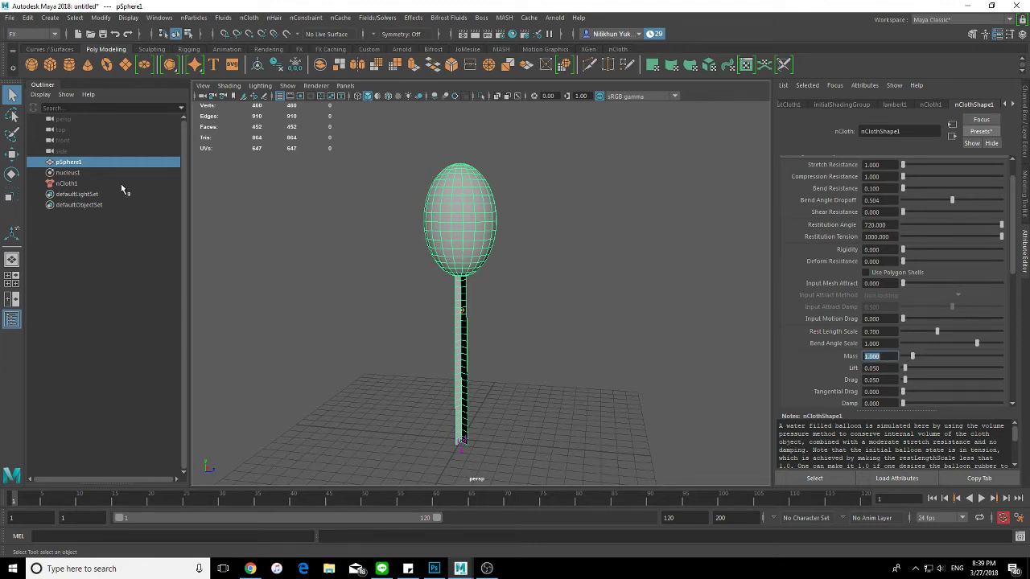
Set the nucleus1 gravity to -9.8, then reselect the balloon.
click(98, 181)
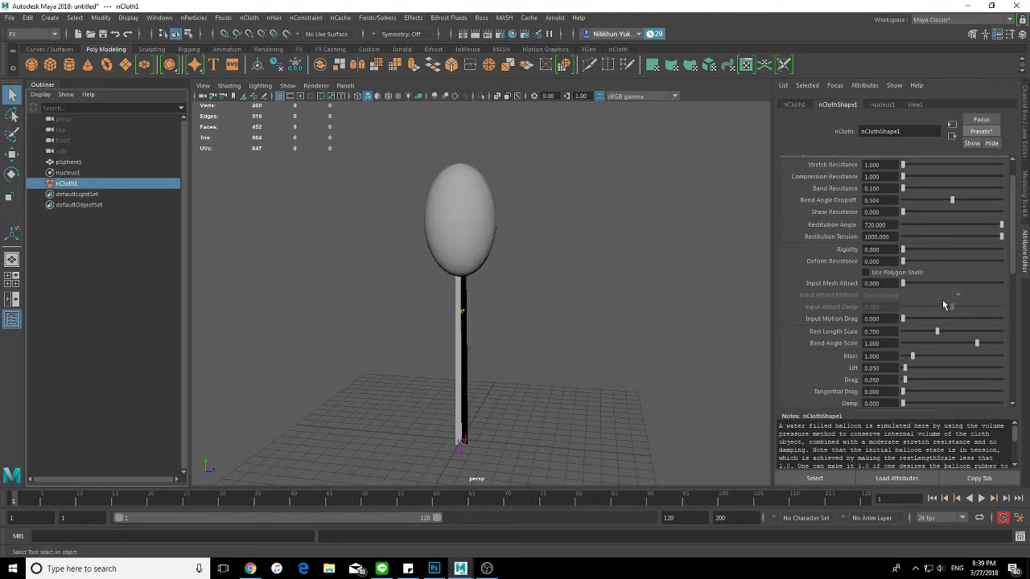
scroll(922, 321, up, 1)
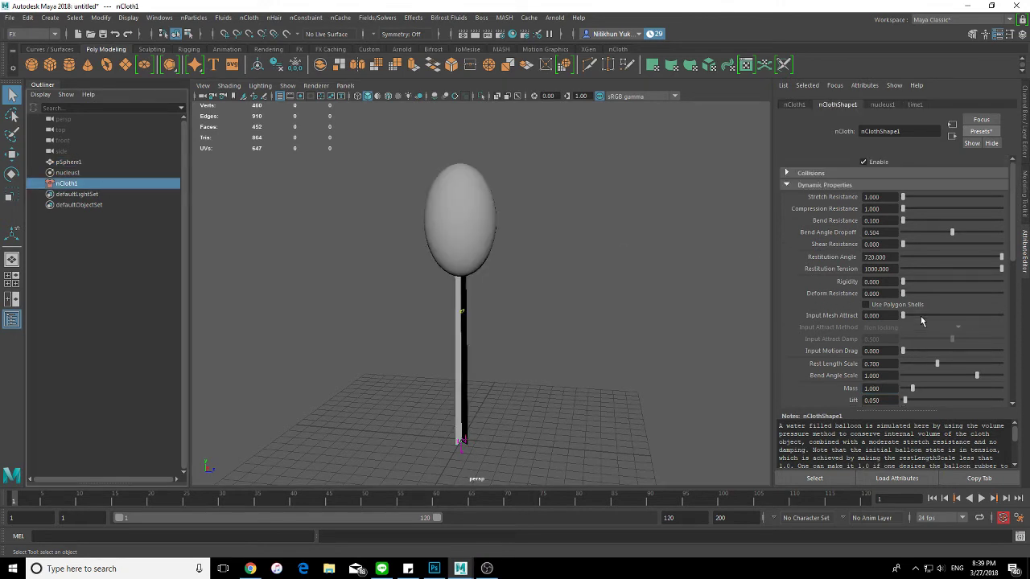
click(77, 173)
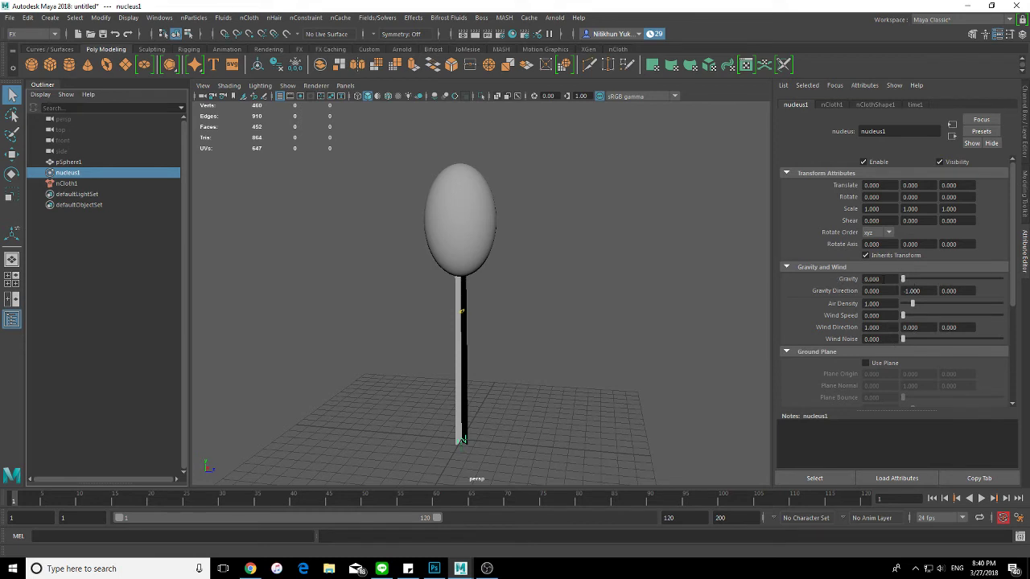
text(.)
key(Return)
click(85, 162)
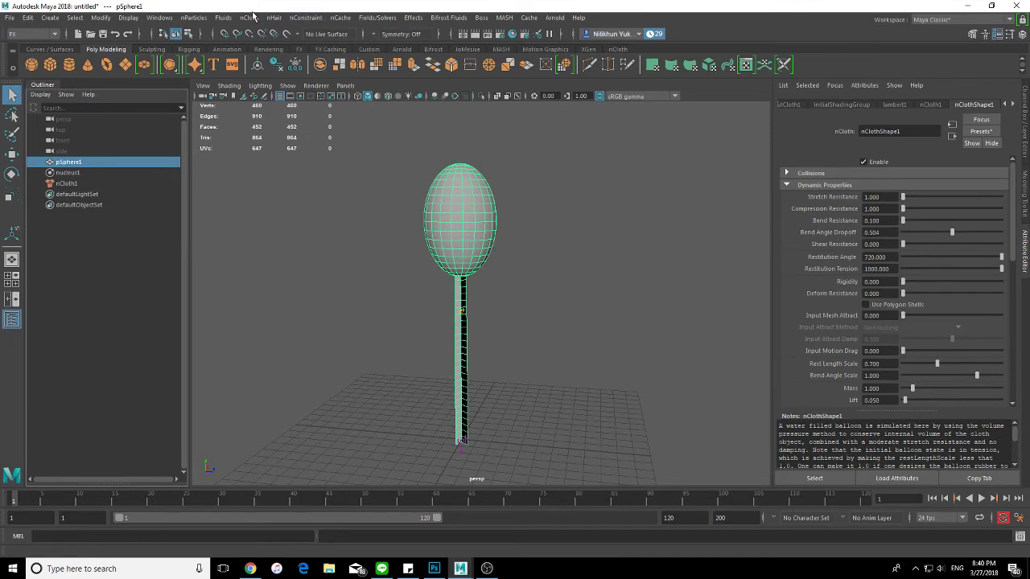
Create a new nObject cache for the balloon, overwriting the existing cache file.
click(251, 16)
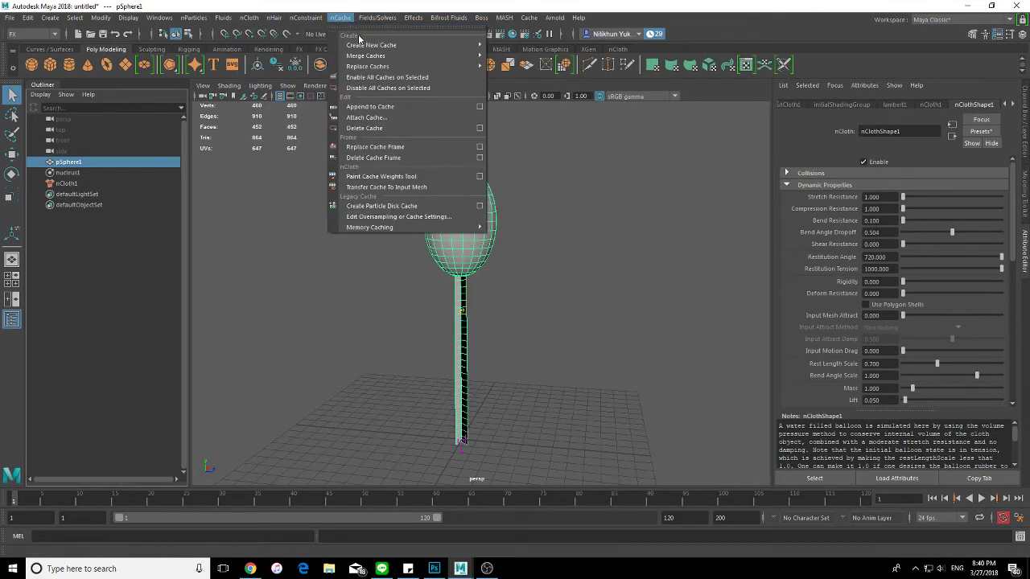
click(531, 45)
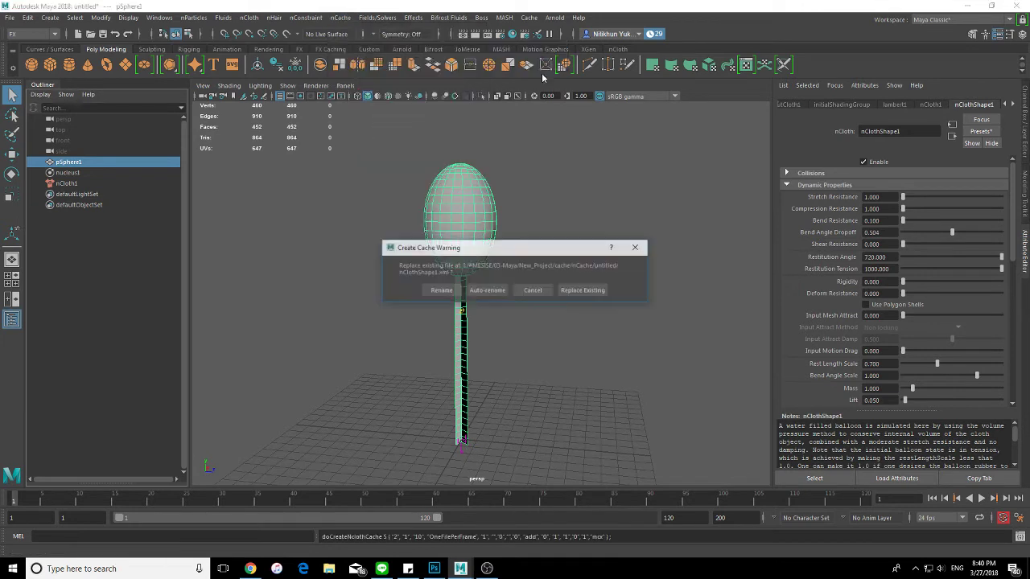
click(583, 291)
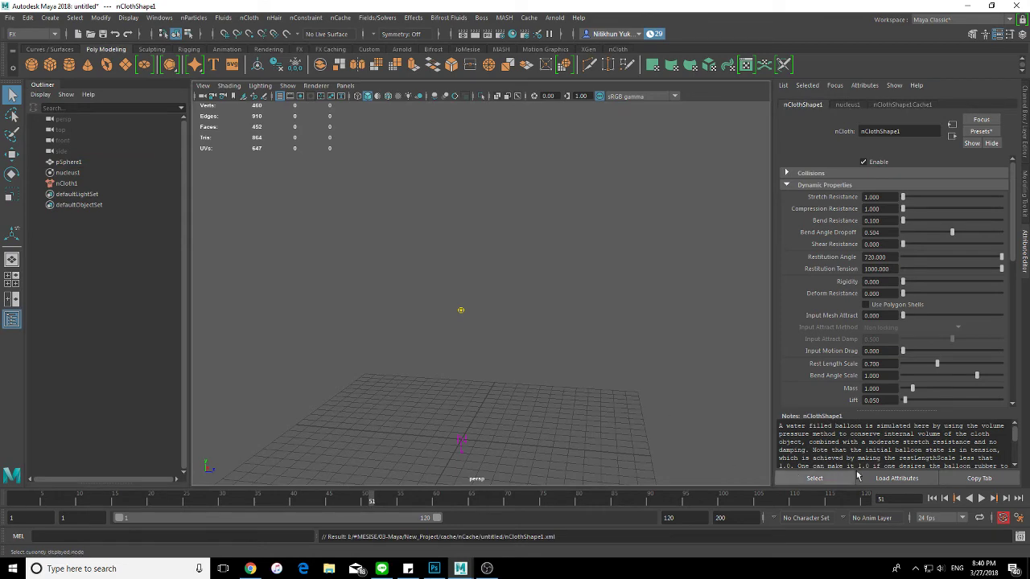
Rewind to frame 1, reselect the balloon, and angle the view toward the string's bottom.
click(932, 498)
click(487, 239)
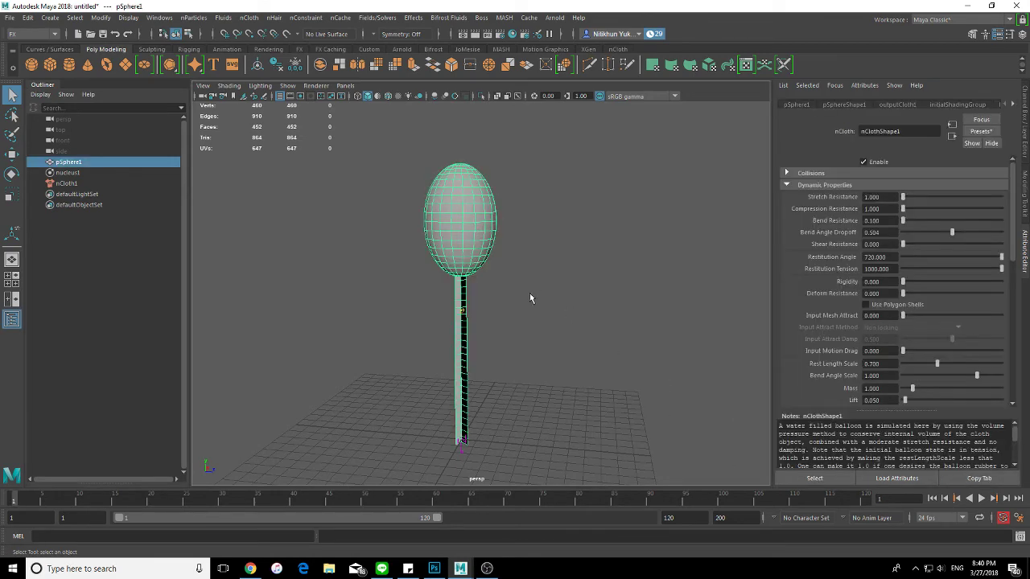
mouse_move(530, 298)
alt+mouse_down()
mouse_move(582, 290)
mouse_move(561, 292)
mouse_move(538, 337)
mouse_move(513, 274)
mouse_move(538, 292)
alt+mouse_up()
right_drag(481, 224, 434, 239)
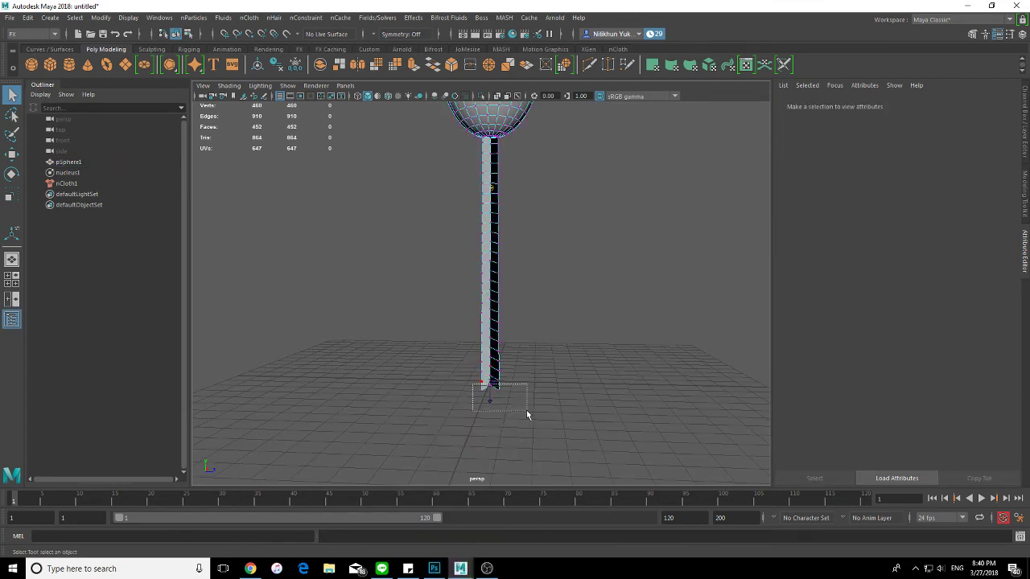
Pin the vertices at the string's bottom with an nCloth Transform Constraint.
drag(527, 411, 532, 402)
mouse_move(556, 254)
alt+mouse_down()
mouse_move(538, 322)
mouse_move(547, 266)
mouse_move(549, 277)
alt+mouse_up()
click(306, 18)
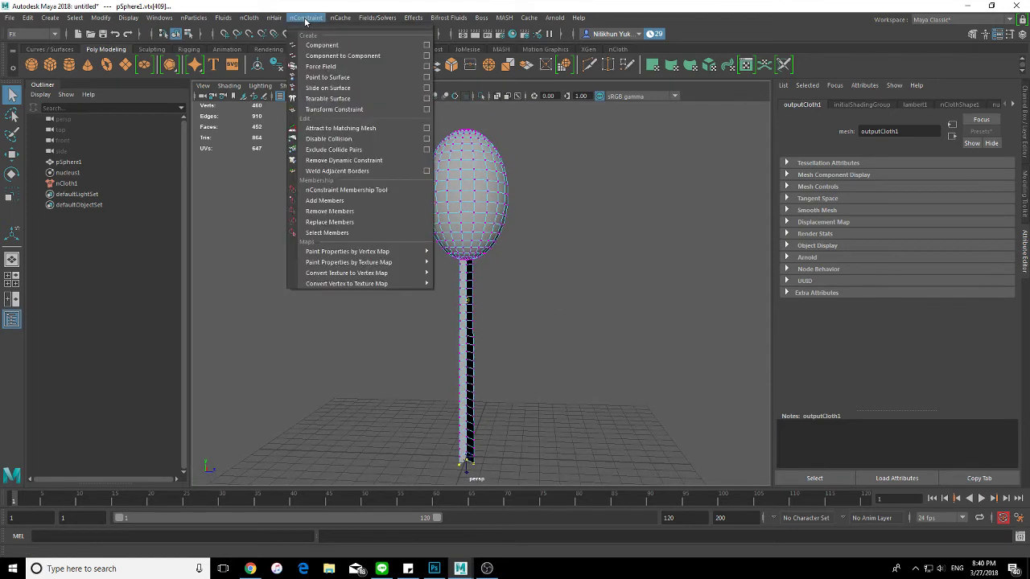
click(351, 111)
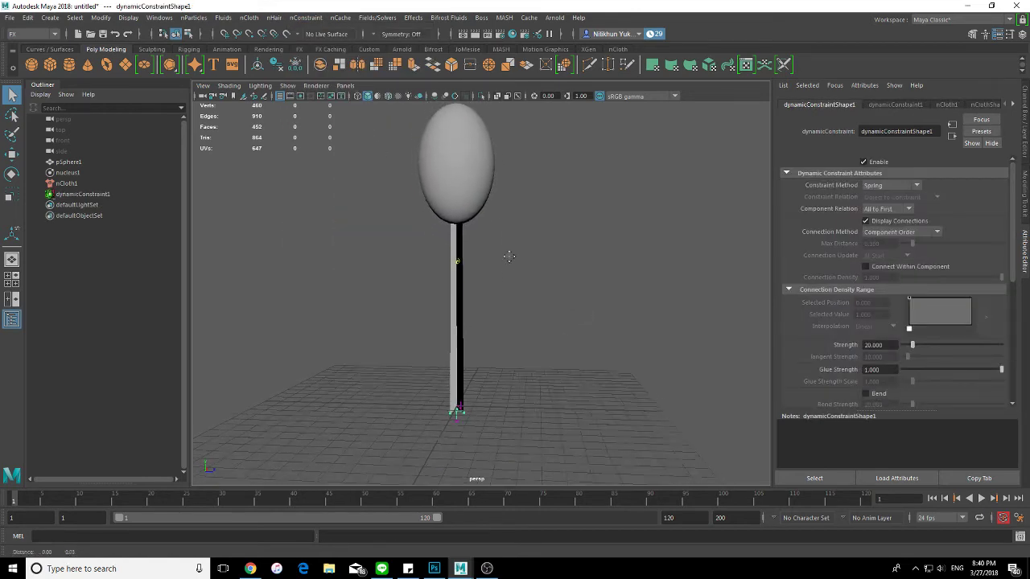
Re-cache the balloon's nObject simulation, replacing the existing cache file, and frame the result.
alt+middle_drag(509, 256, 530, 300)
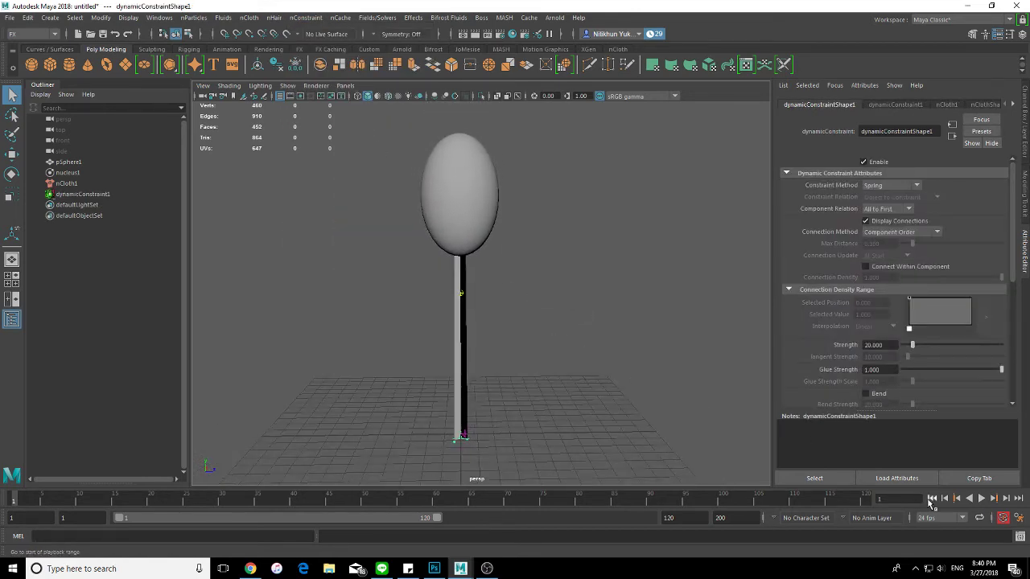
click(659, 361)
click(83, 164)
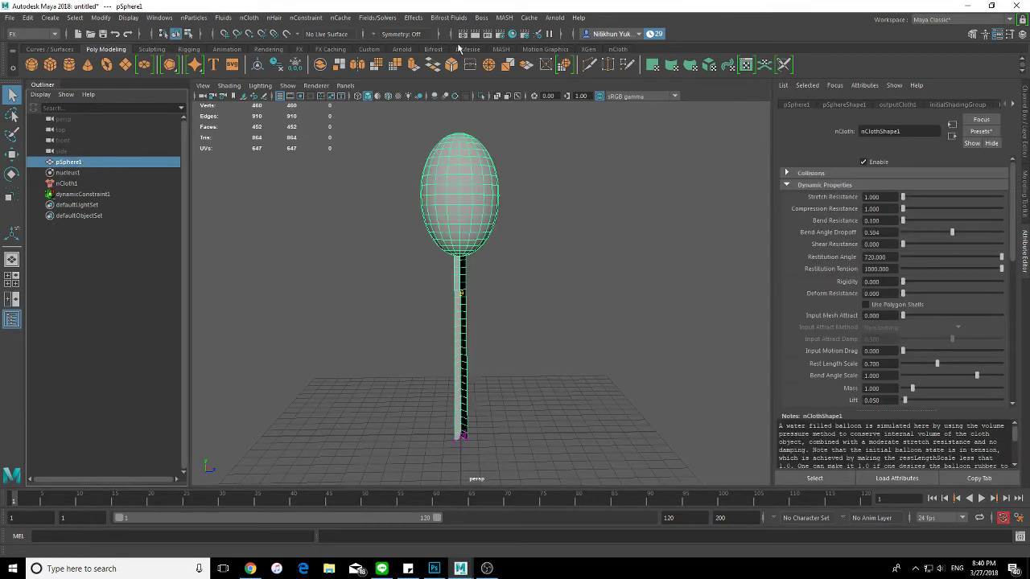
click(341, 18)
mouse_move(371, 46)
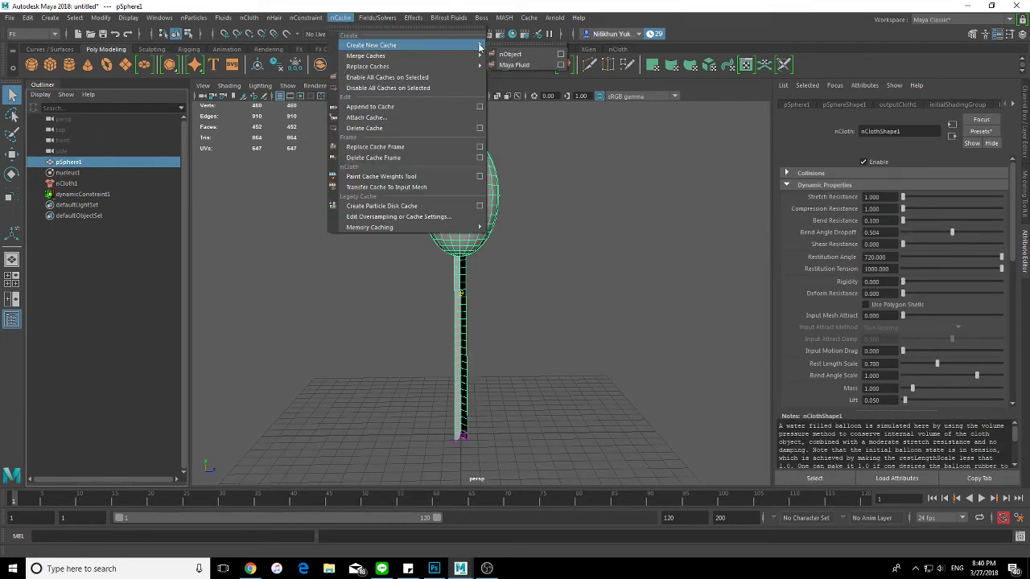
click(509, 56)
click(541, 291)
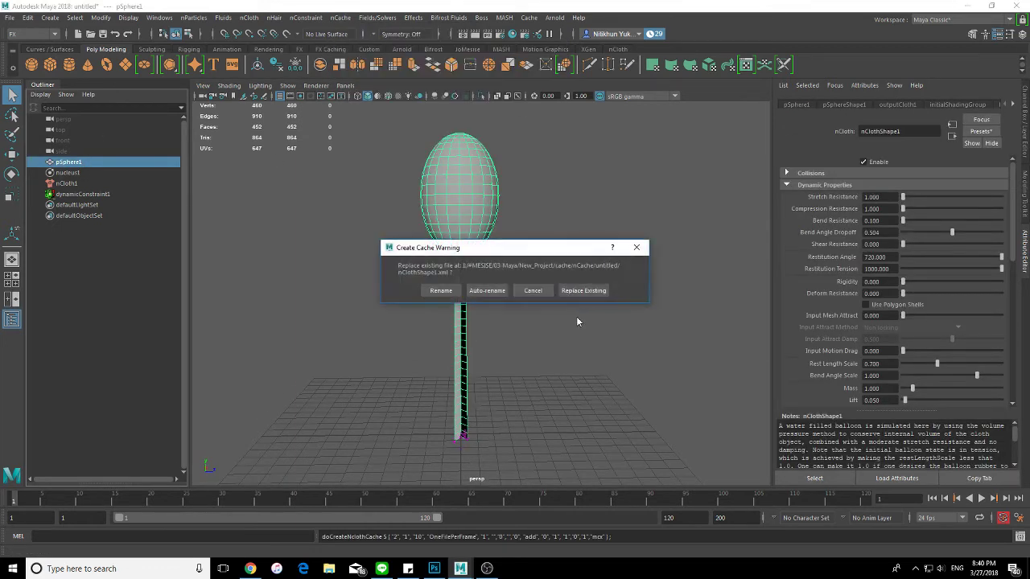
click(592, 292)
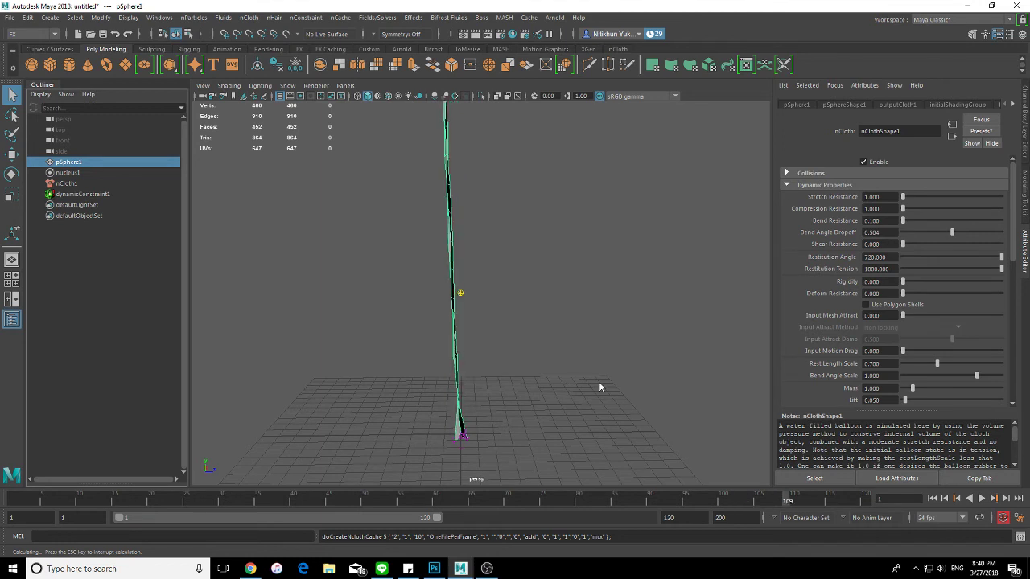
key(f)
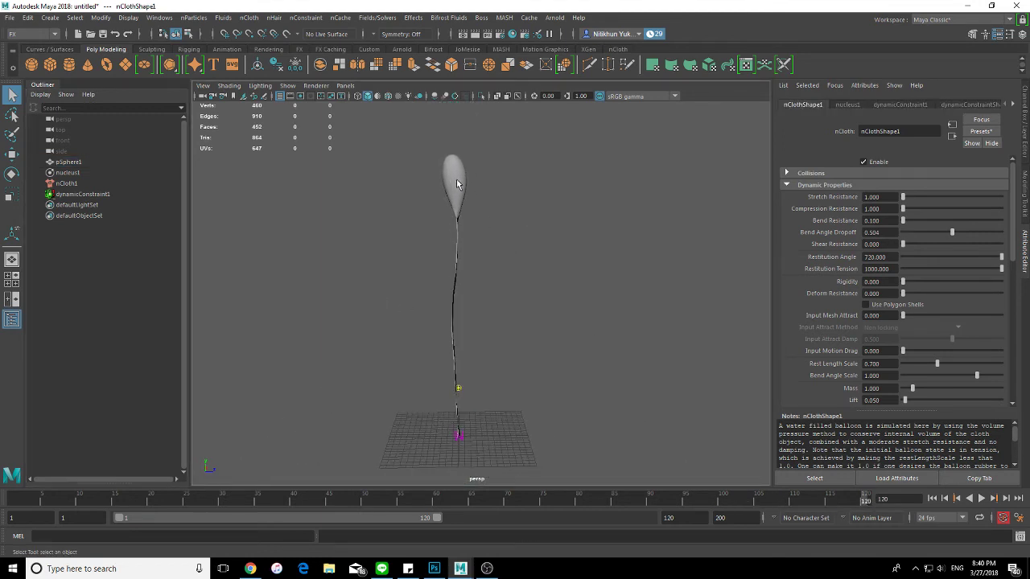
click(463, 193)
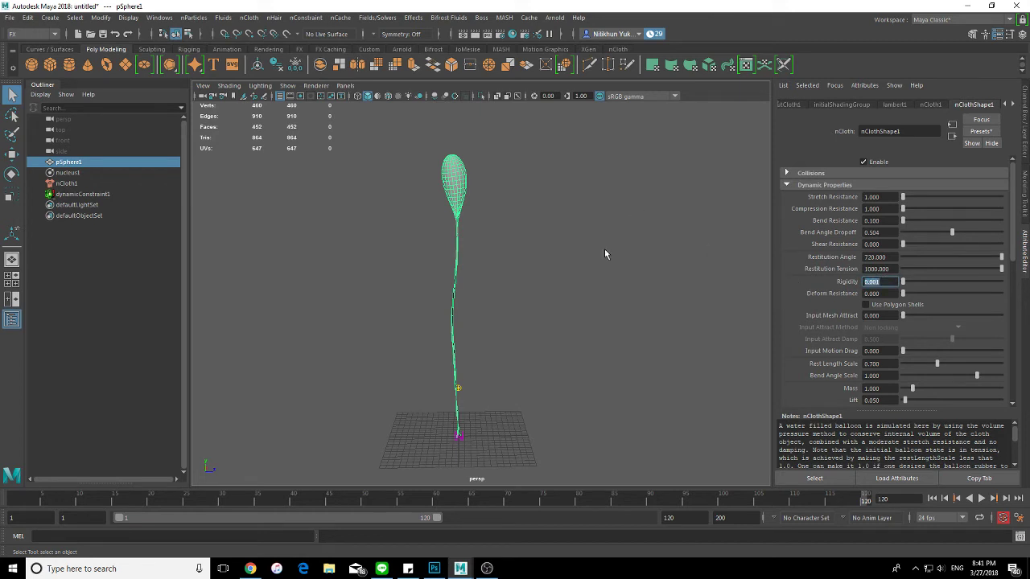
Rewind the balloon simulation to frame 1.
alt+drag(605, 254, 546, 269)
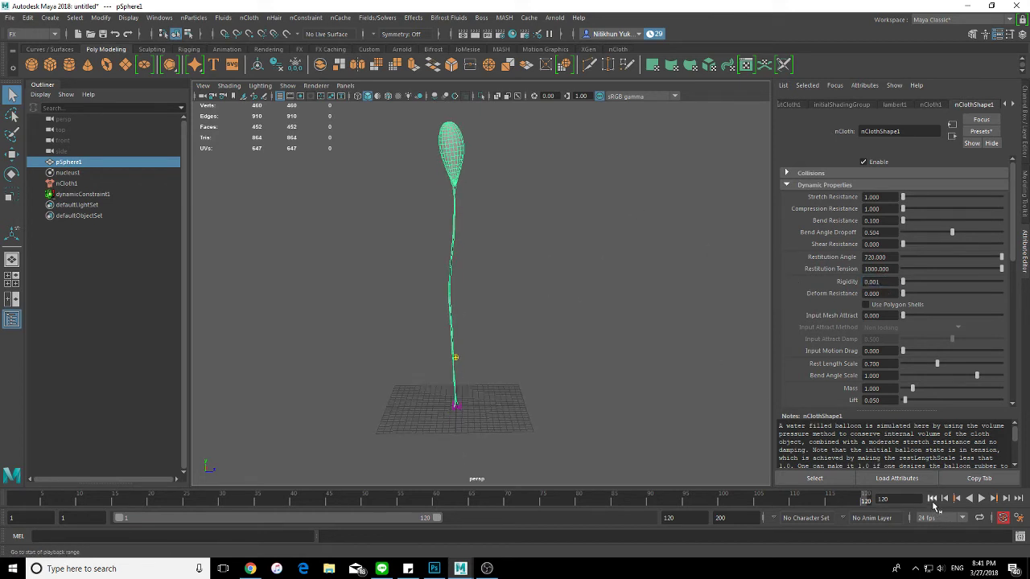
click(931, 500)
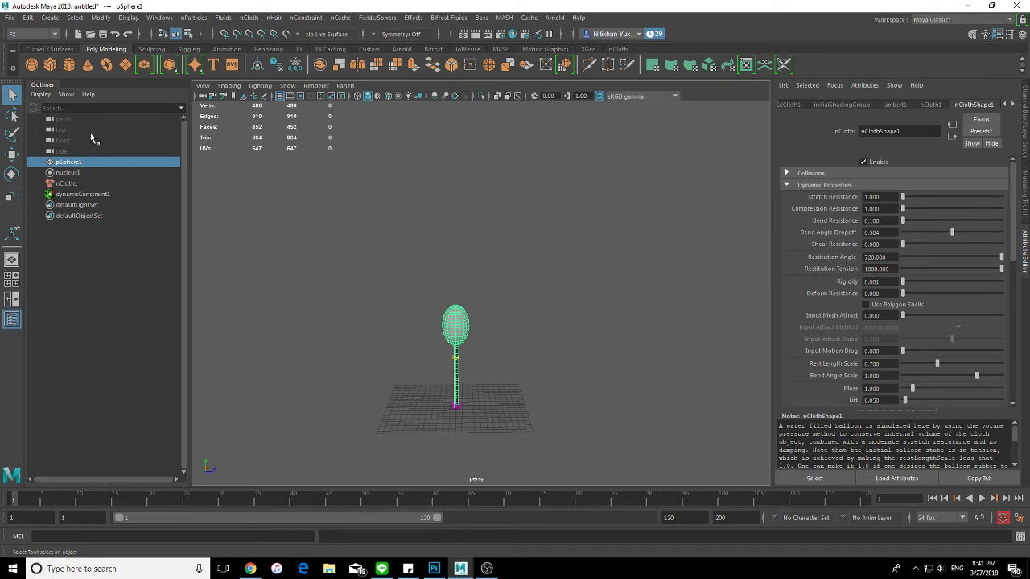
alt+drag(528, 315, 510, 329)
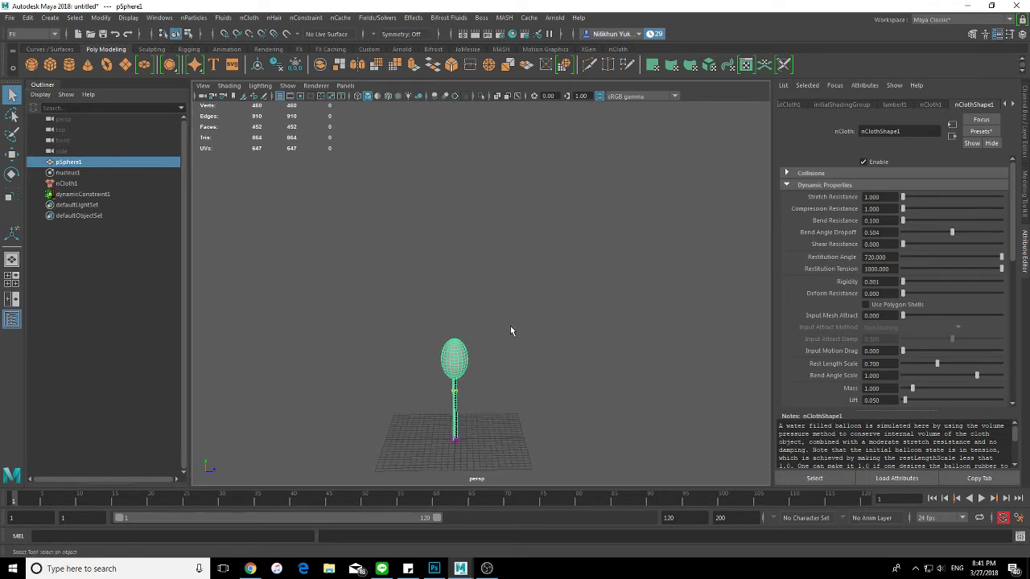
Re-cache the nObject over the existing file, then rewind and select the balloon mesh.
click(340, 18)
mouse_move(371, 45)
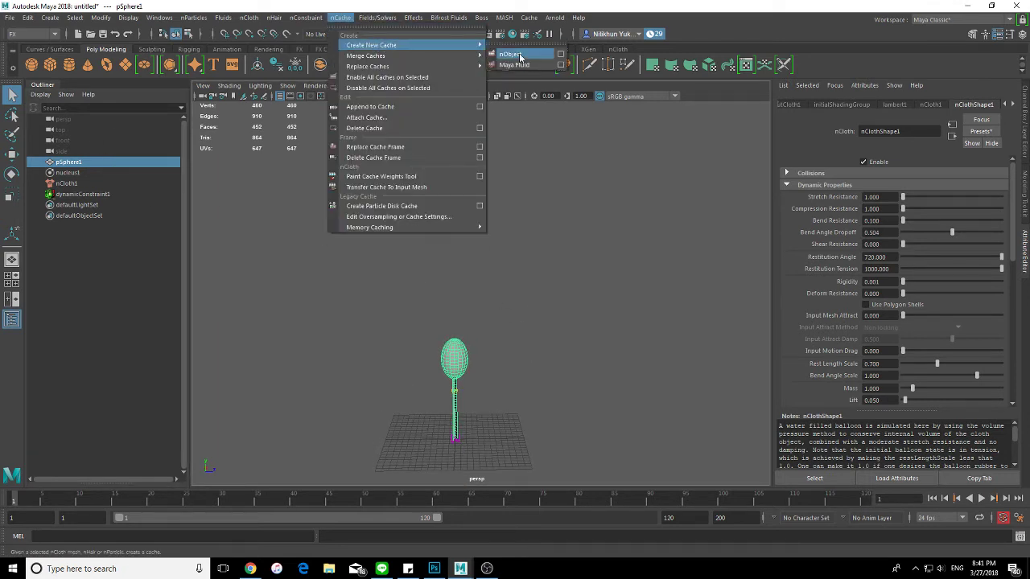
click(519, 55)
click(542, 290)
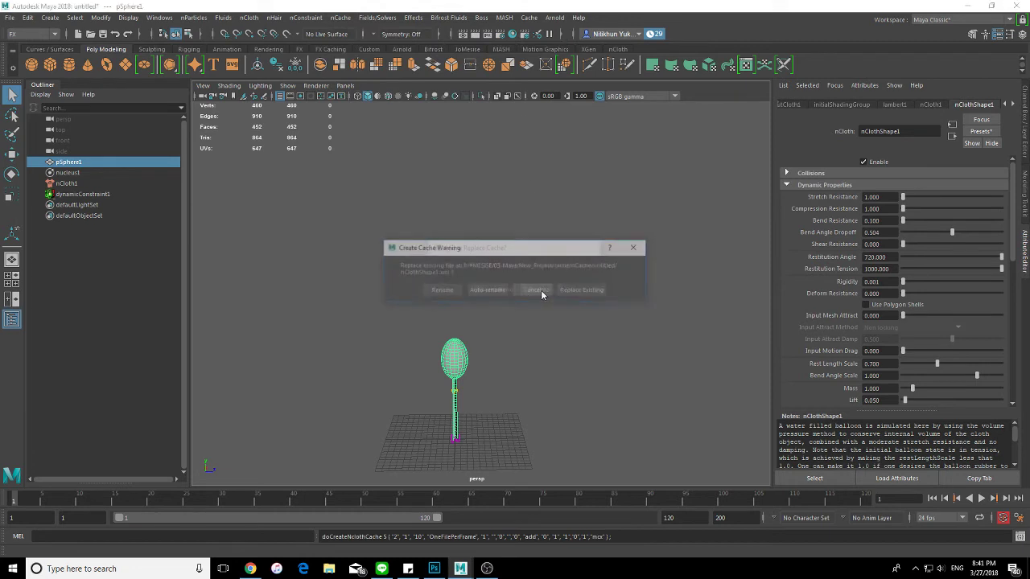
click(584, 292)
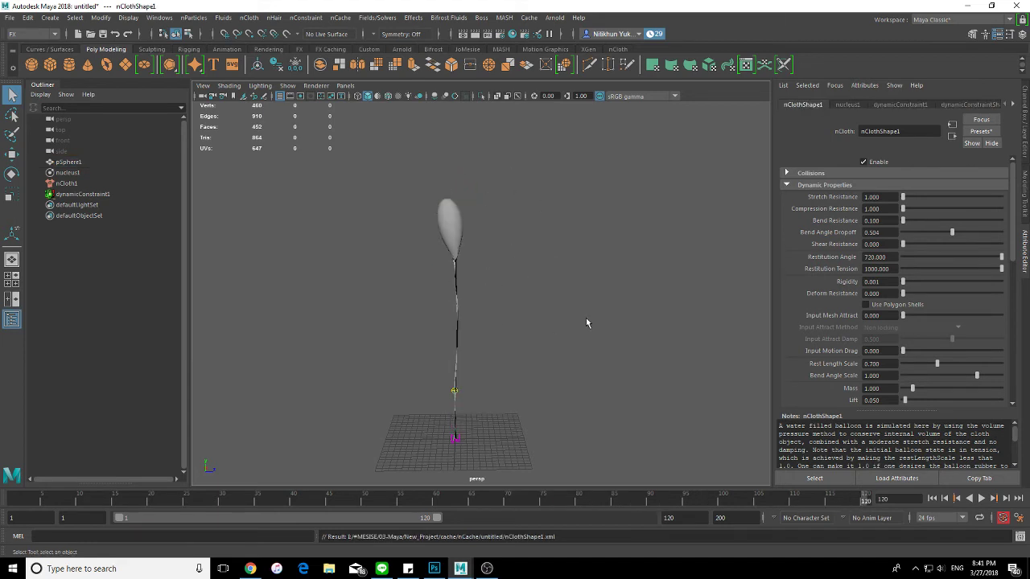
click(934, 499)
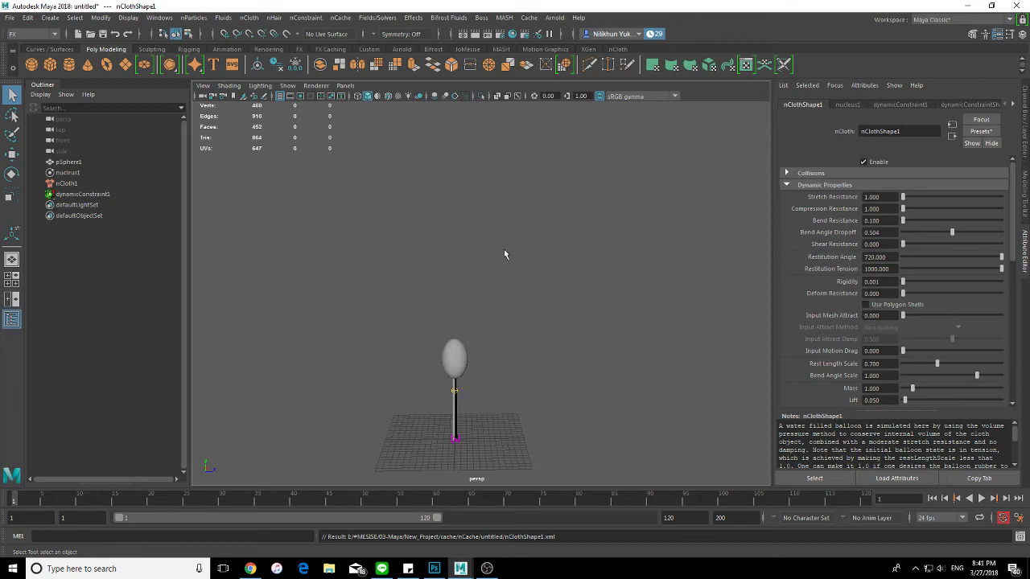
click(454, 351)
text(100.000)
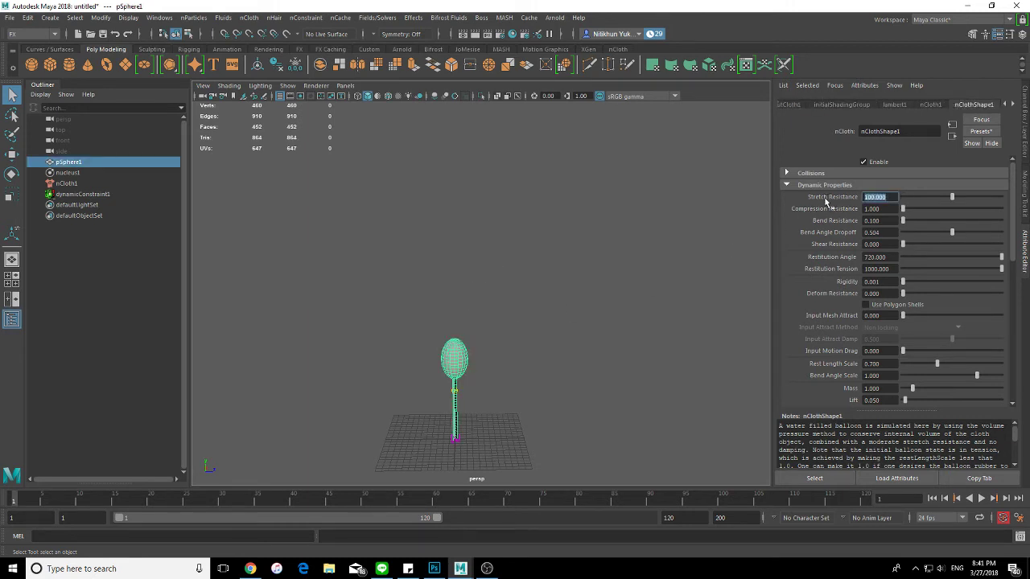
Re-cache the stiffer balloon, replacing the old cache file, then rewind to frame 1 and reselect it.
click(340, 18)
mouse_move(372, 45)
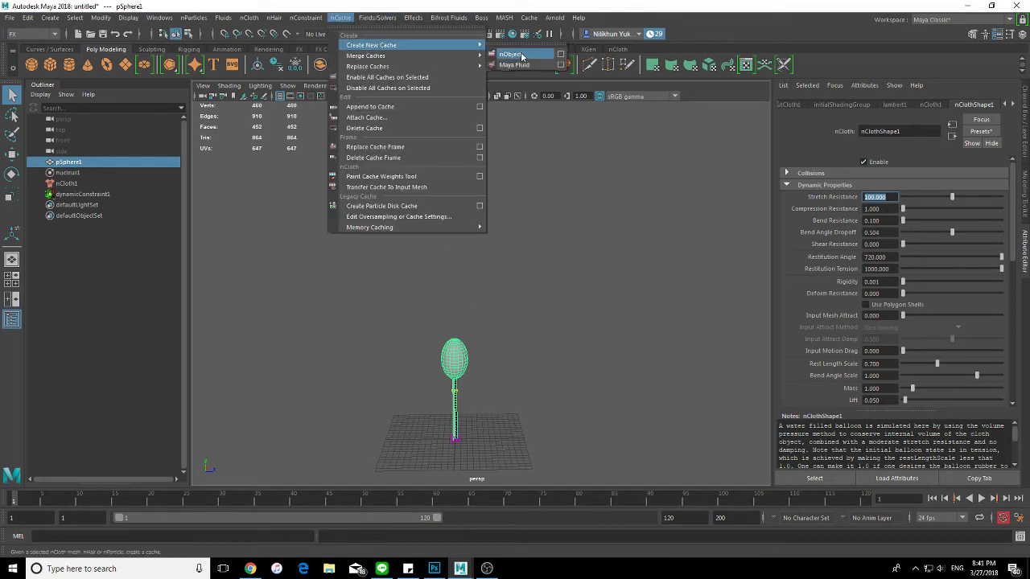
click(511, 54)
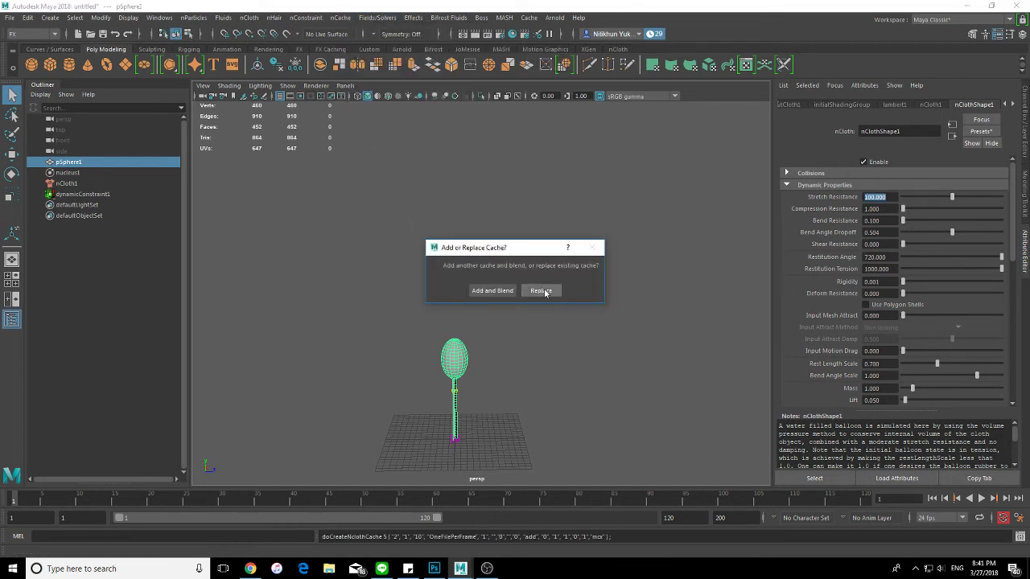
click(544, 292)
click(592, 290)
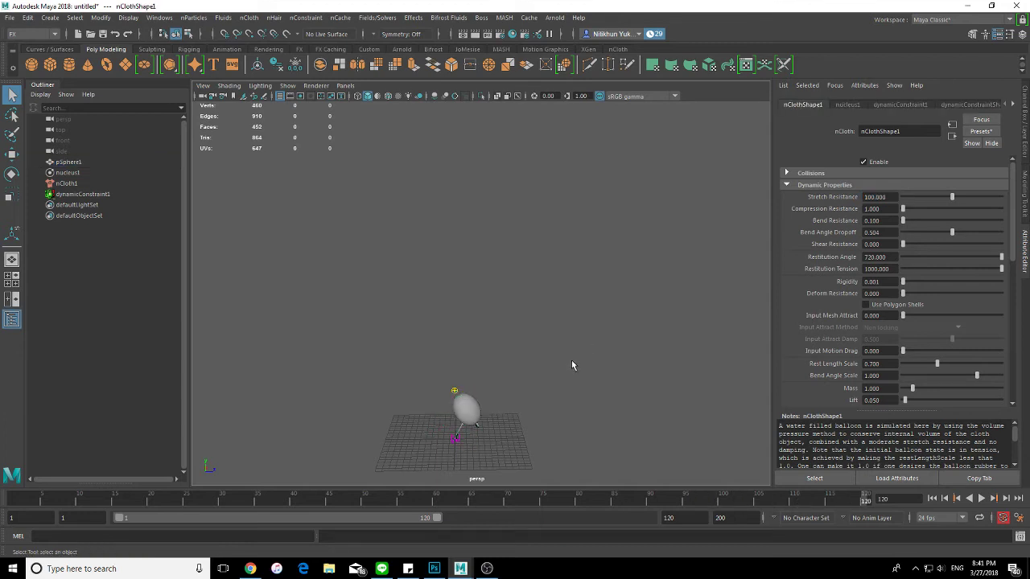
alt+middle_drag(571, 360, 548, 278)
mouse_move(547, 279)
alt+right_down()
mouse_move(568, 306)
mouse_move(618, 311)
alt+right_up()
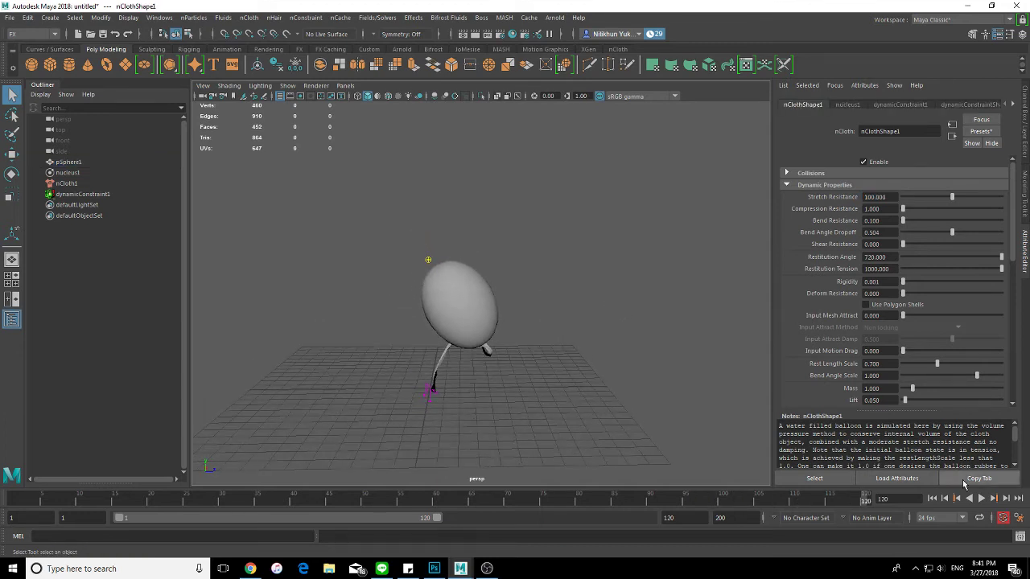
click(931, 498)
click(441, 193)
Set the balloon's Stretch Resistance to 50.
alt+drag(441, 193, 516, 263)
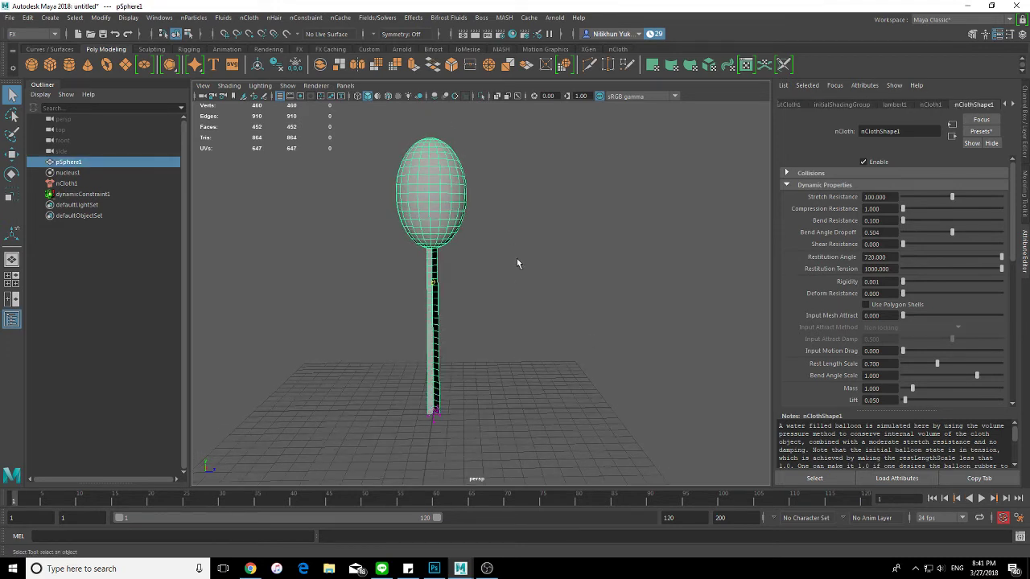
click(875, 196)
text(50.000)
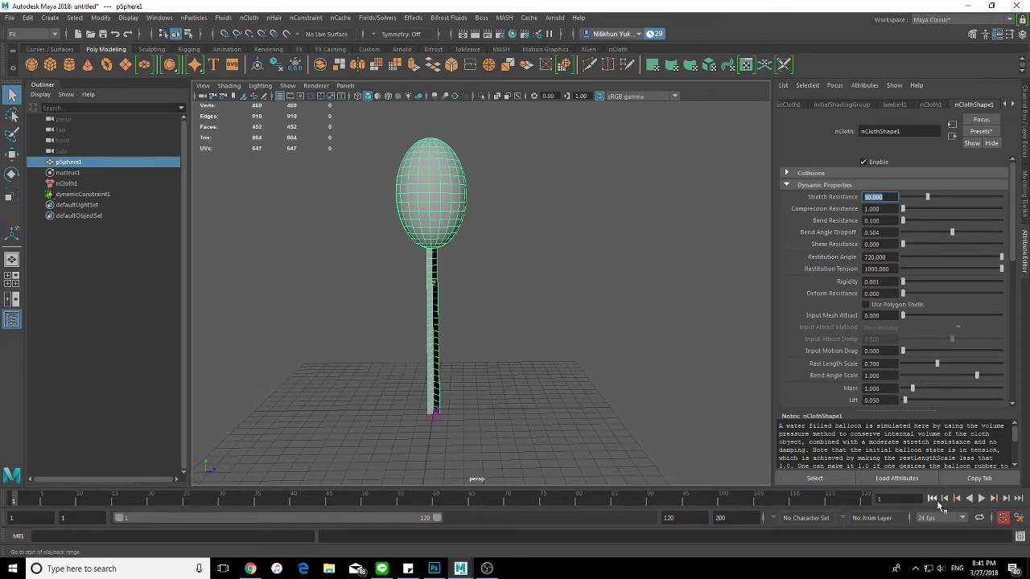
click(472, 178)
click(446, 161)
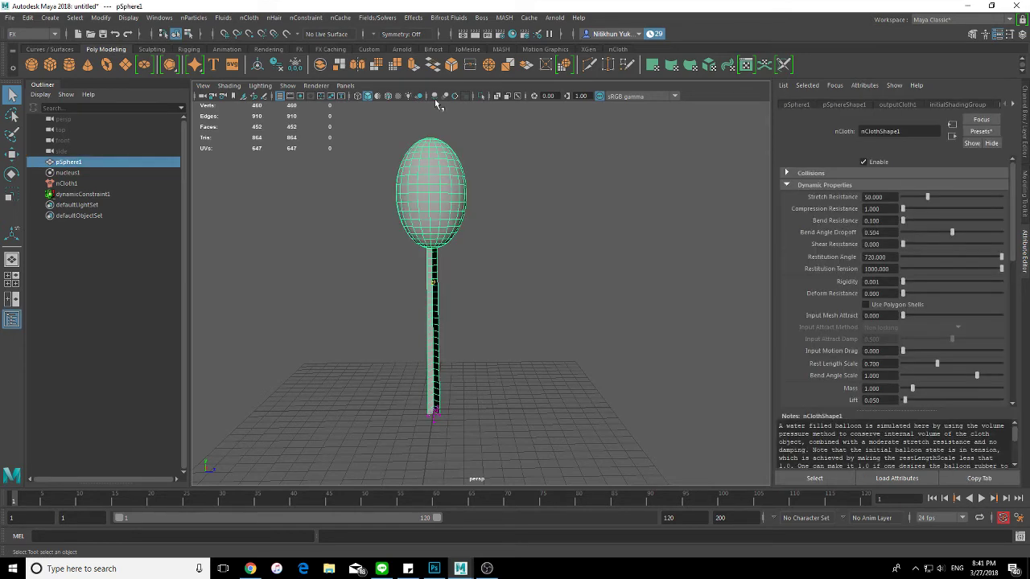
Re-cache the nObject over the existing file, then play back the simulation and stop it.
click(341, 17)
mouse_move(372, 45)
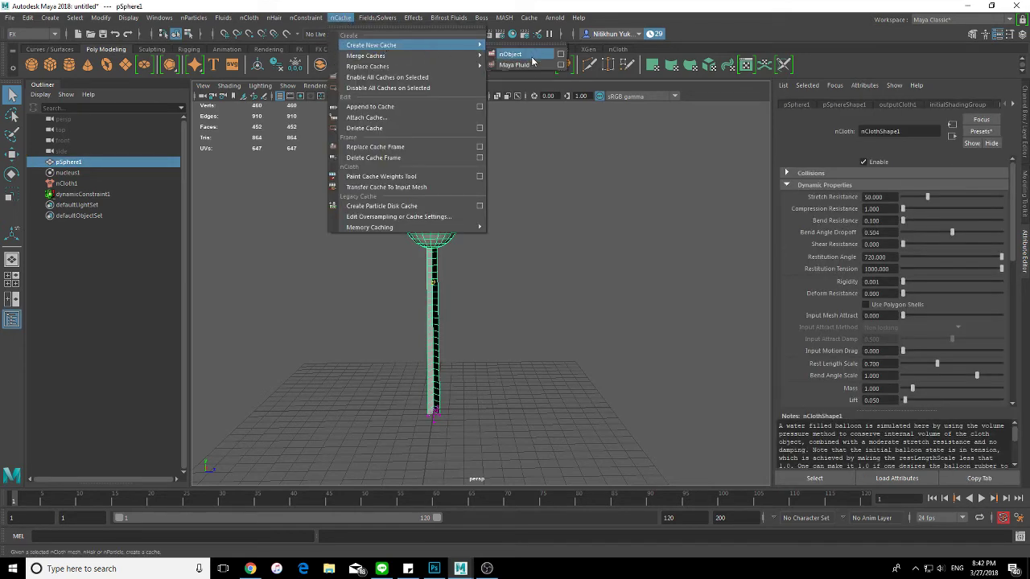
click(535, 54)
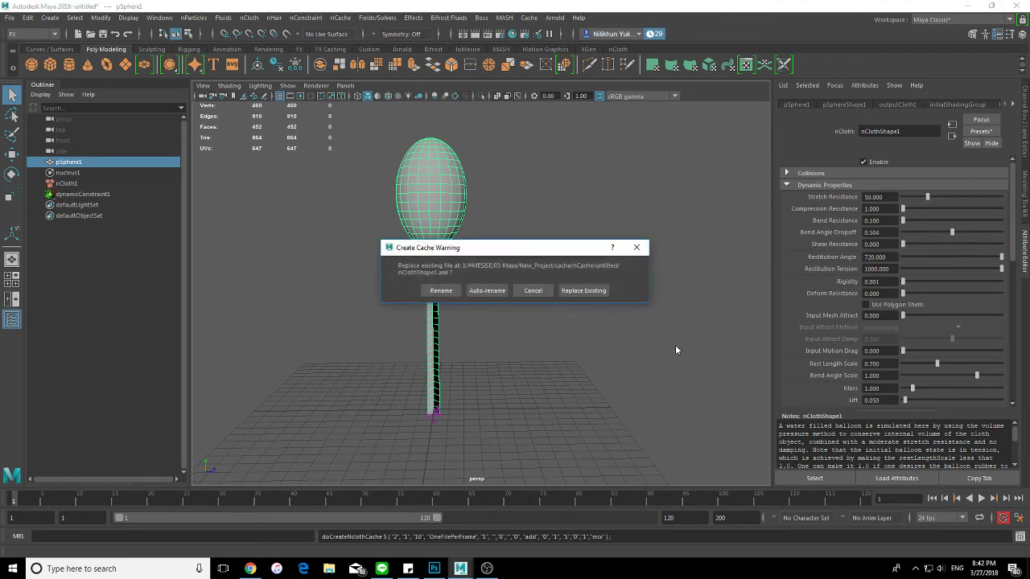
click(584, 290)
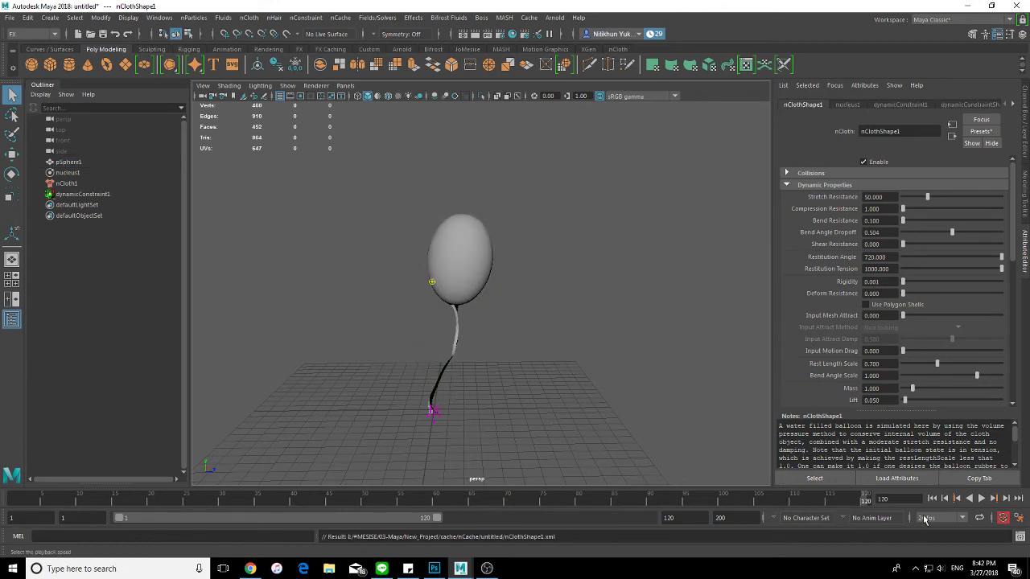
click(981, 498)
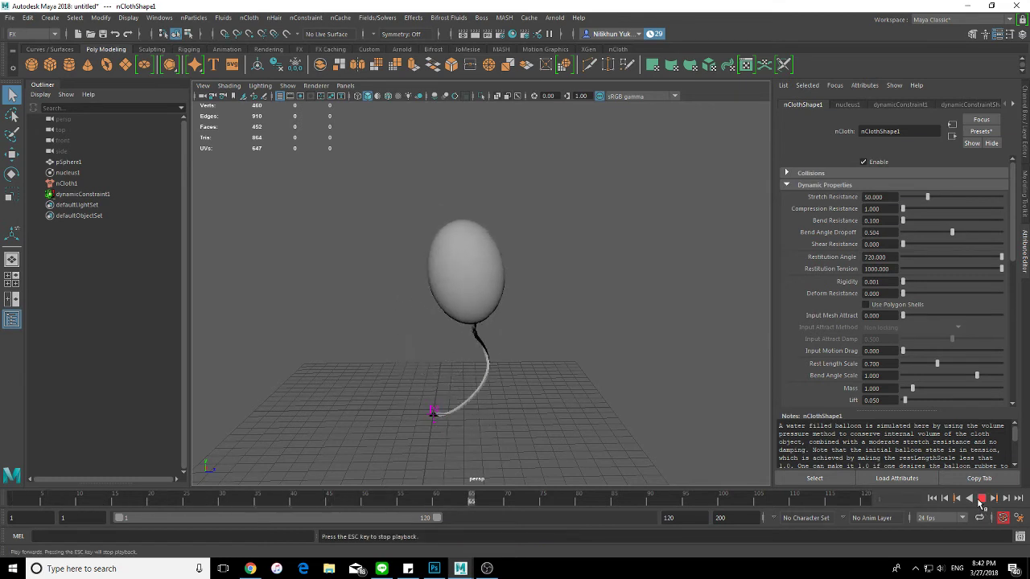
key(Escape)
On nucleus1, set gravity 0, wind speed 10 and wind direction 0, 10, 0, then reselect the balloon.
click(88, 183)
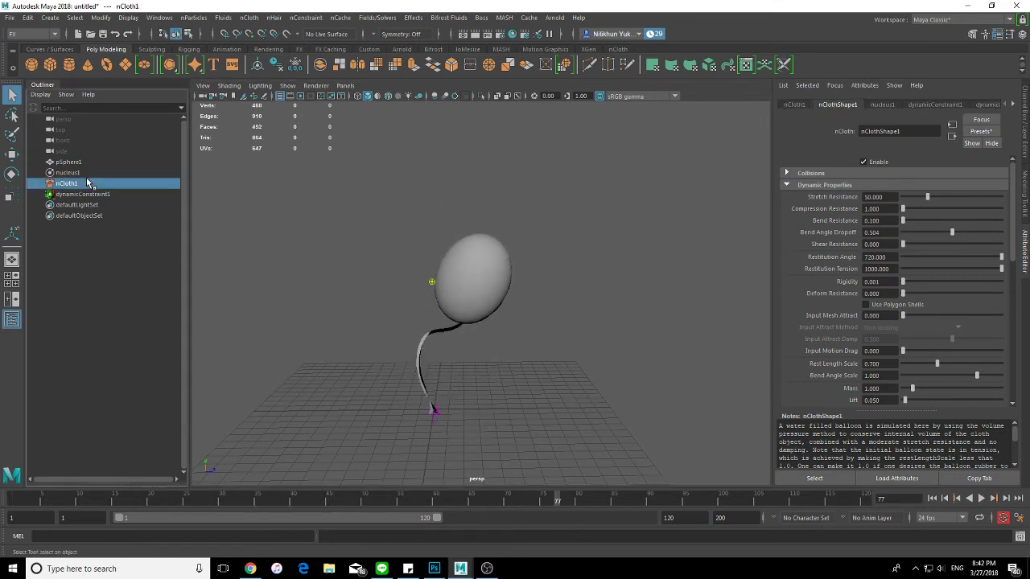
click(130, 173)
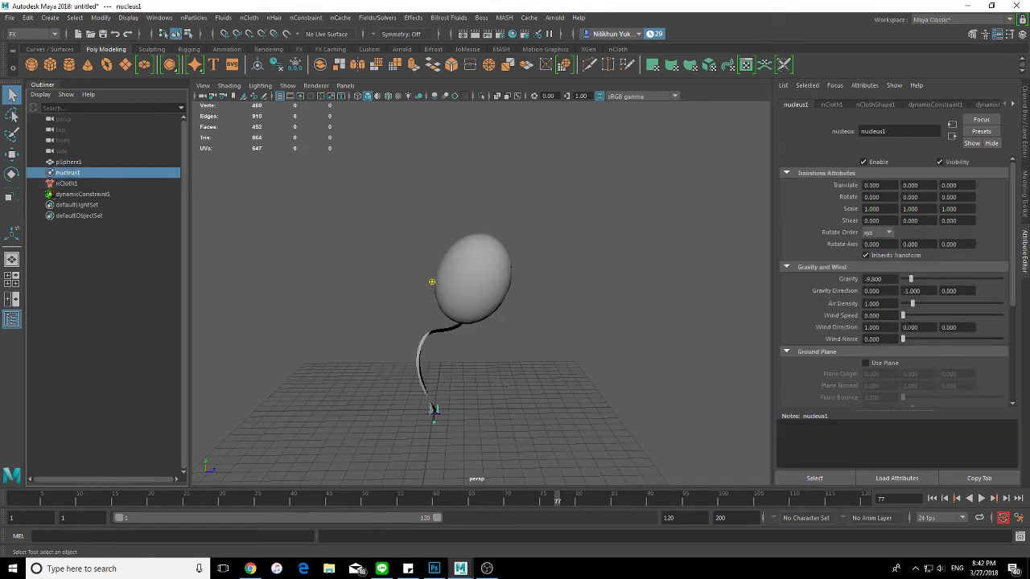
click(884, 279)
click(881, 315)
text(10)
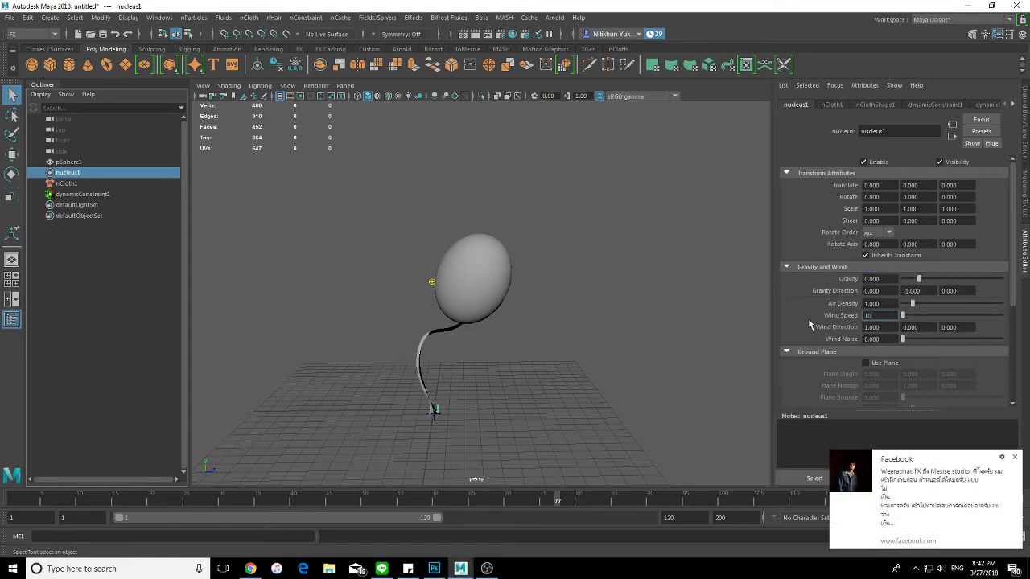
key(Return)
click(1015, 458)
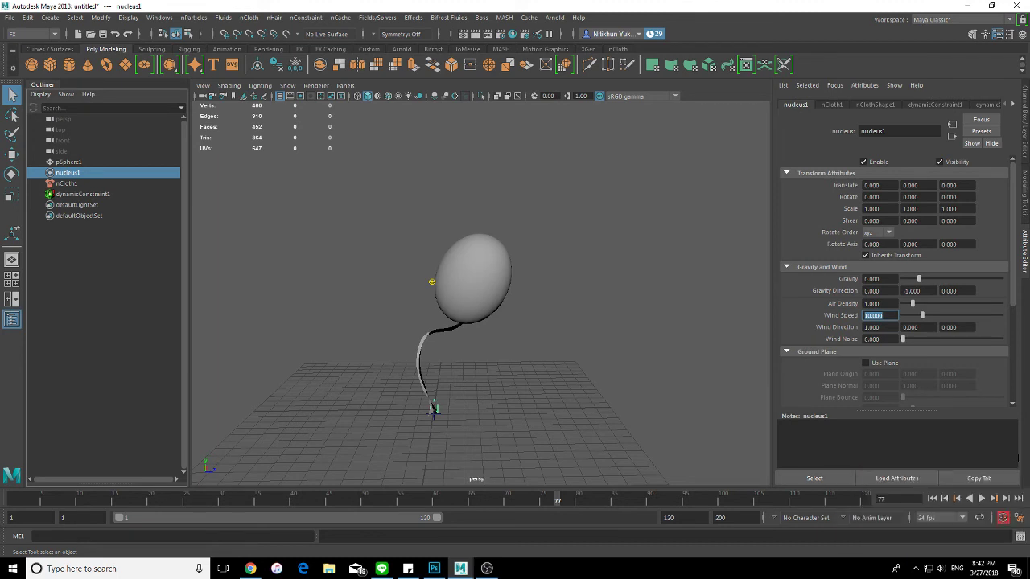
key(Tab)
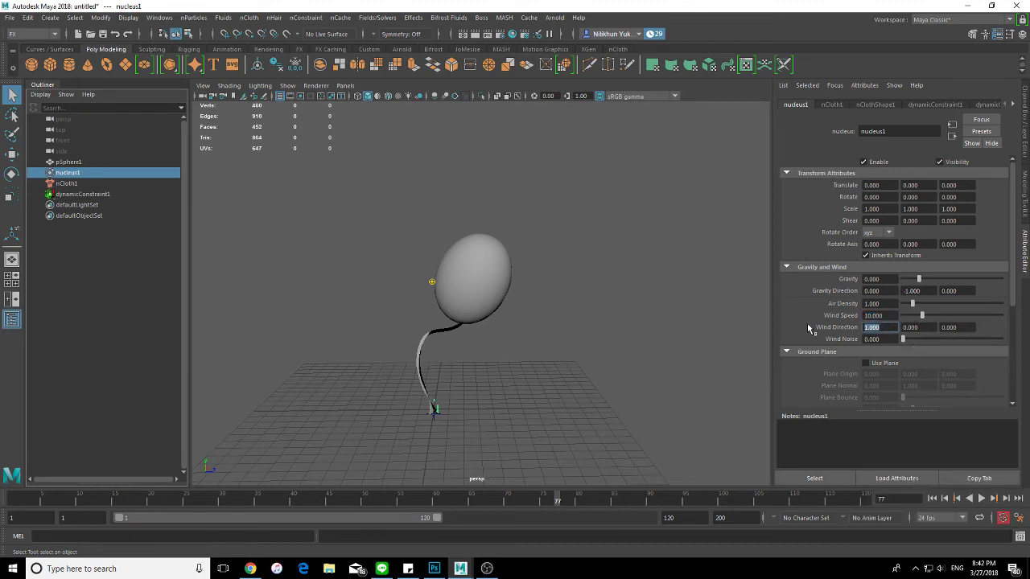
text(0)
key(Tab)
click(117, 161)
click(341, 18)
mouse_move(371, 45)
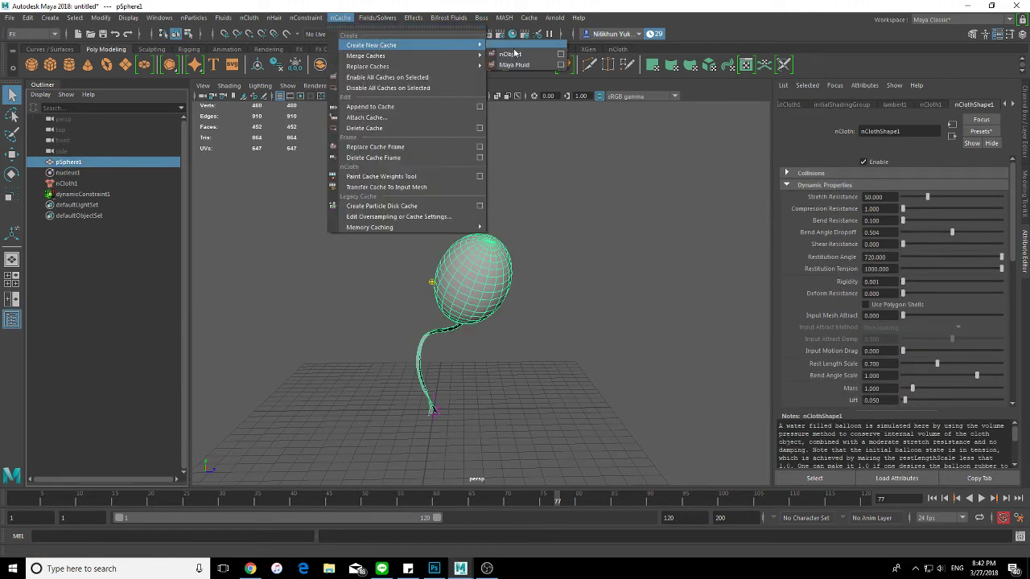
Replace the balloon's old nCloth cache with a new one, then set Stretch Resistance to 1.
click(519, 45)
click(551, 294)
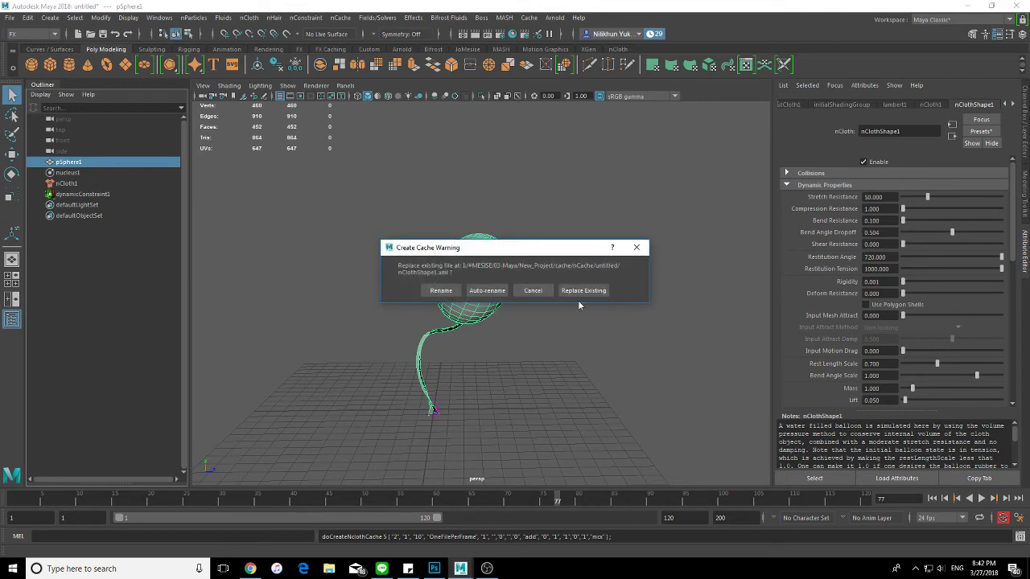
click(563, 292)
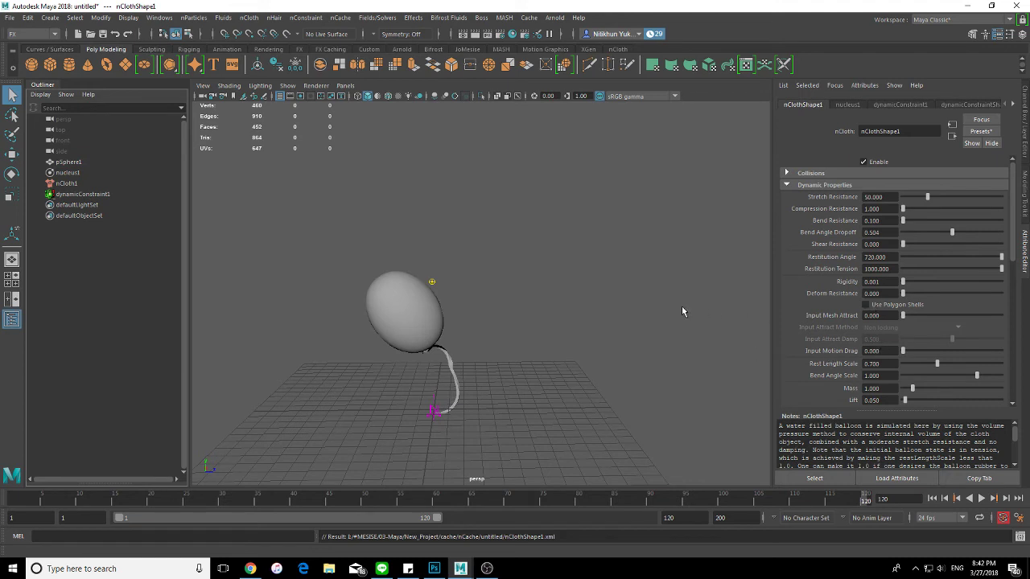
click(873, 196)
text(1.000)
scroll(889, 388, down, 2)
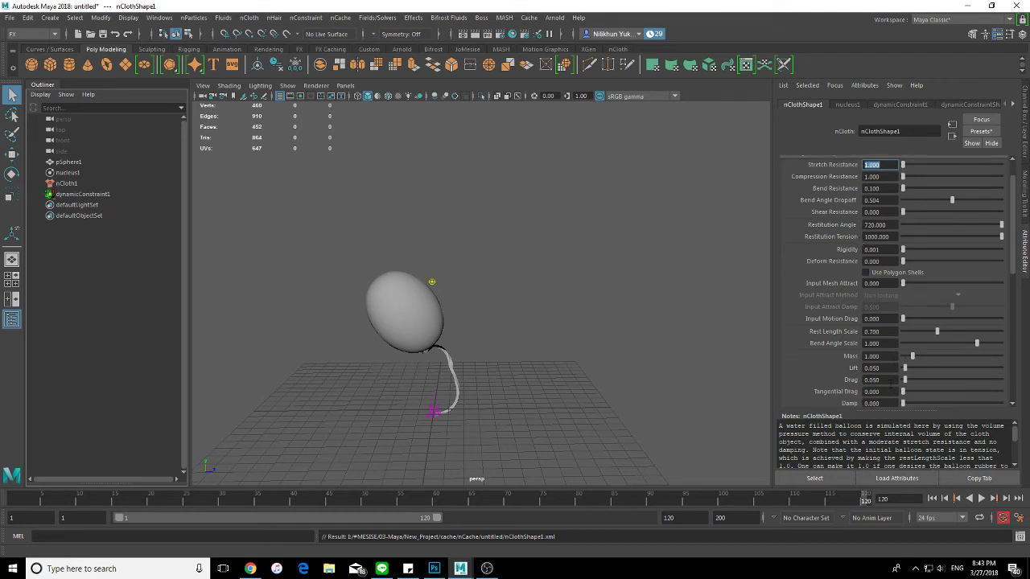
click(877, 249)
text(1)
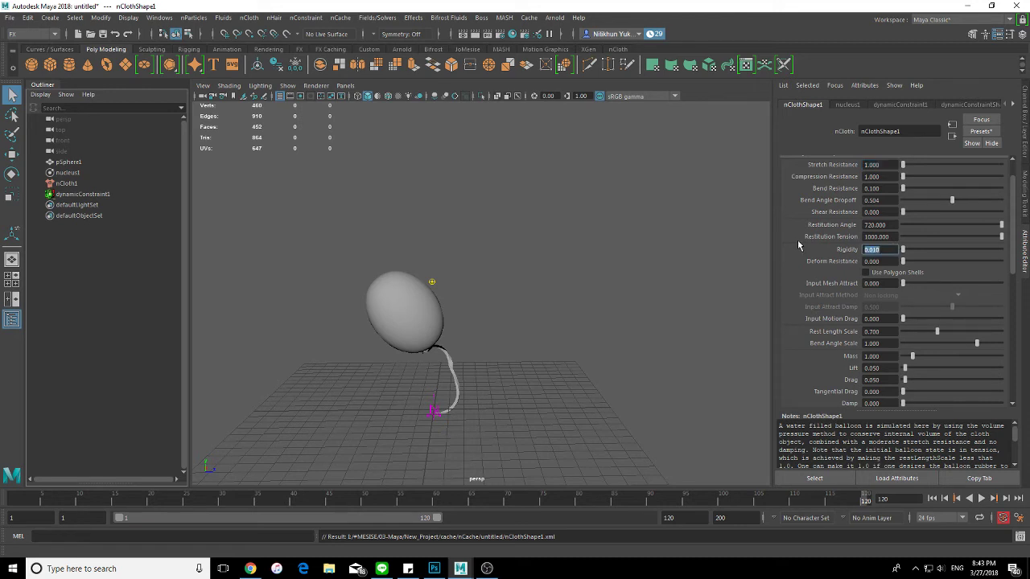
click(399, 229)
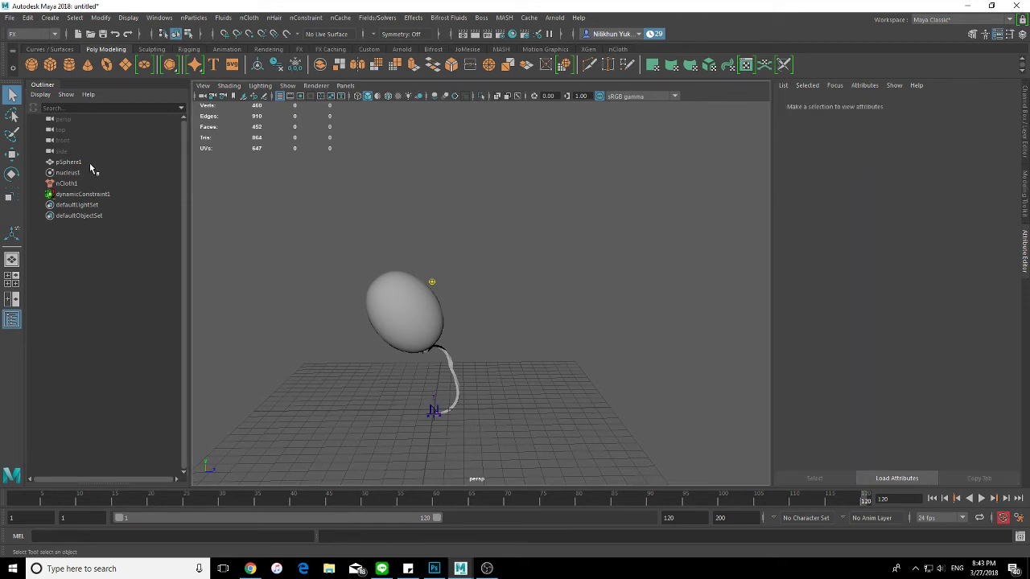
click(91, 164)
click(376, 18)
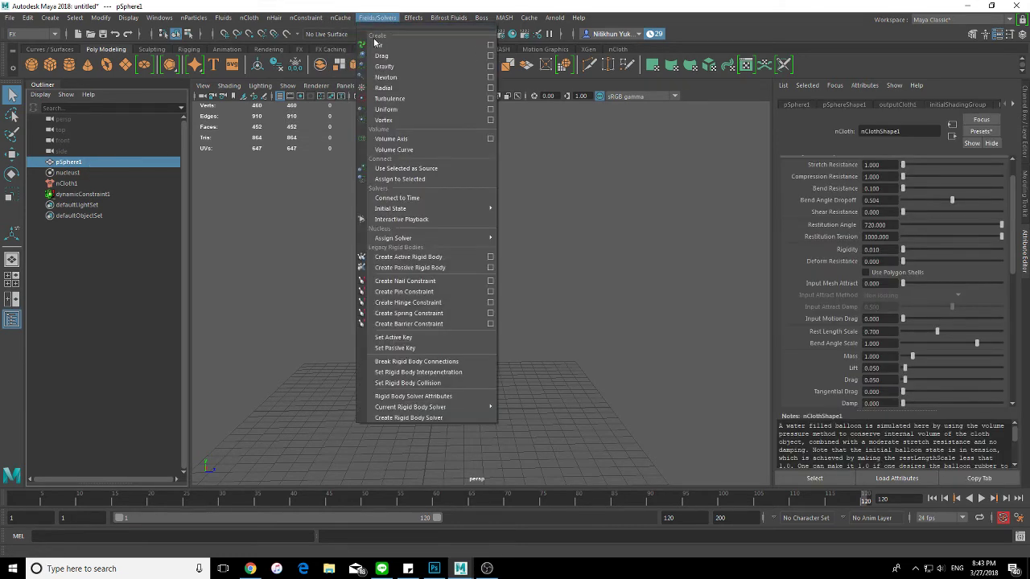
click(537, 55)
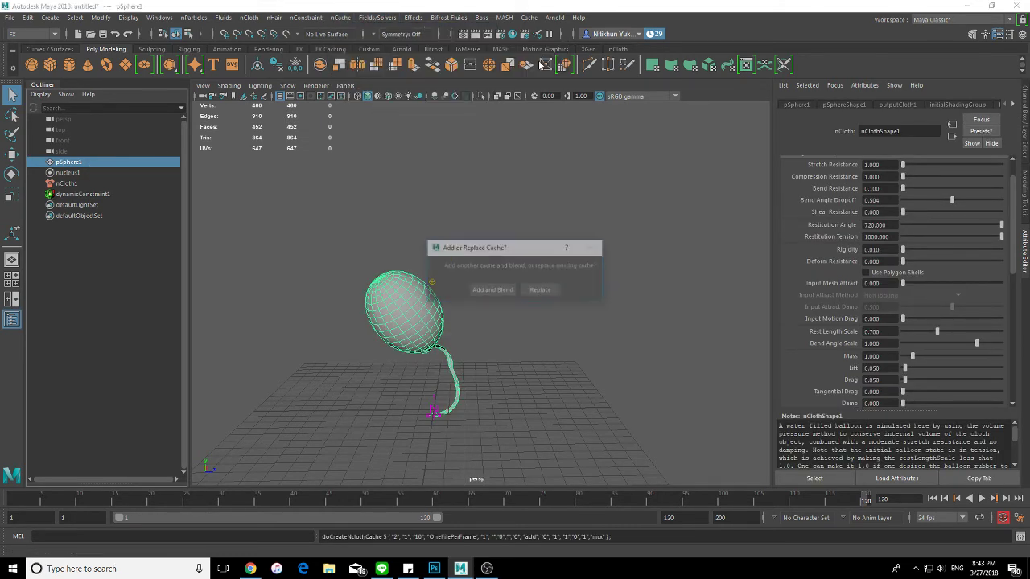
click(547, 290)
click(583, 291)
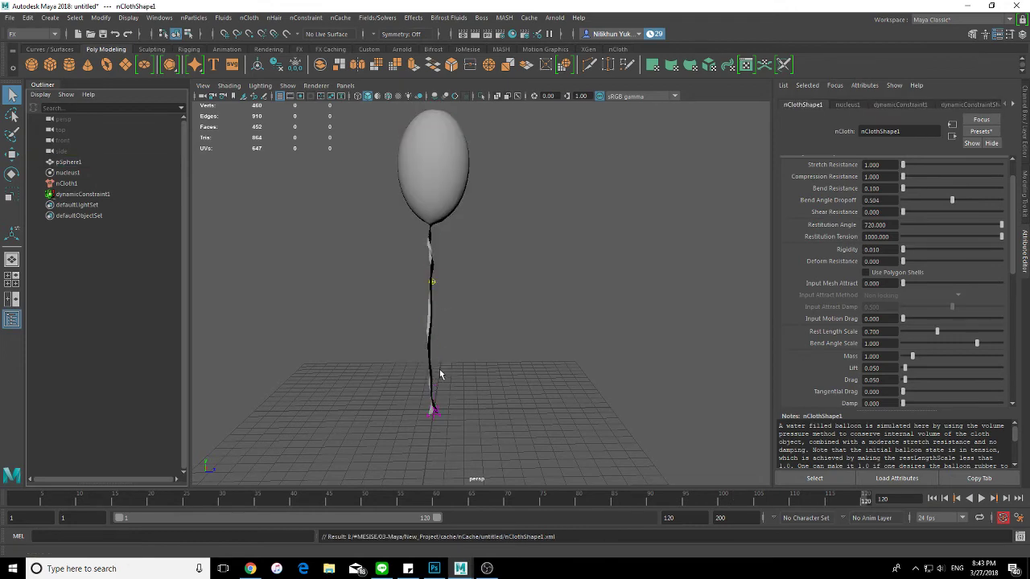
mouse_move(580, 322)
alt+mouse_down()
mouse_move(605, 330)
mouse_move(657, 410)
alt+mouse_up()
click(694, 517)
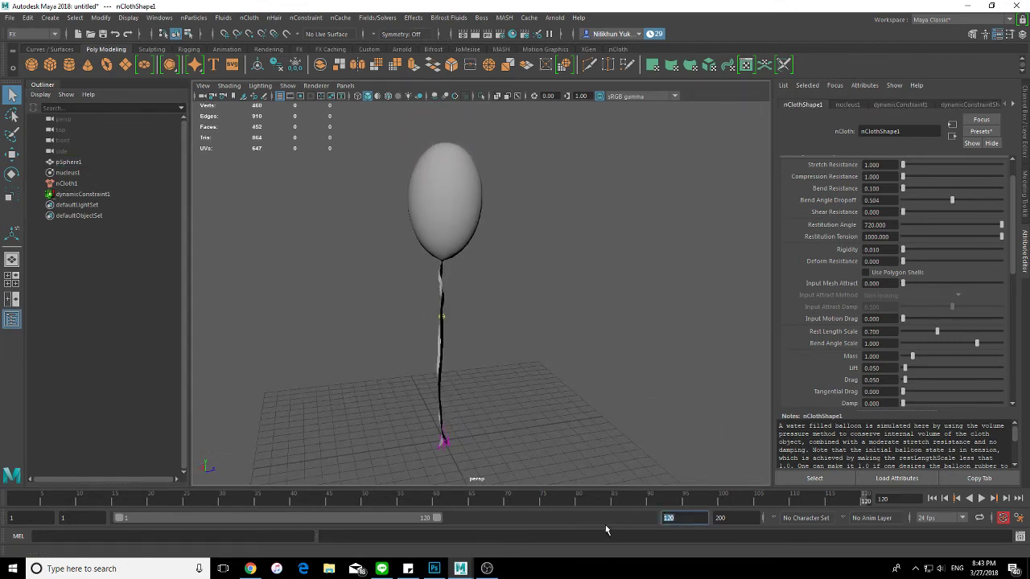
text(500)
Set the playback end to 500 and replace pSphere1's nCloth cache.
key(Return)
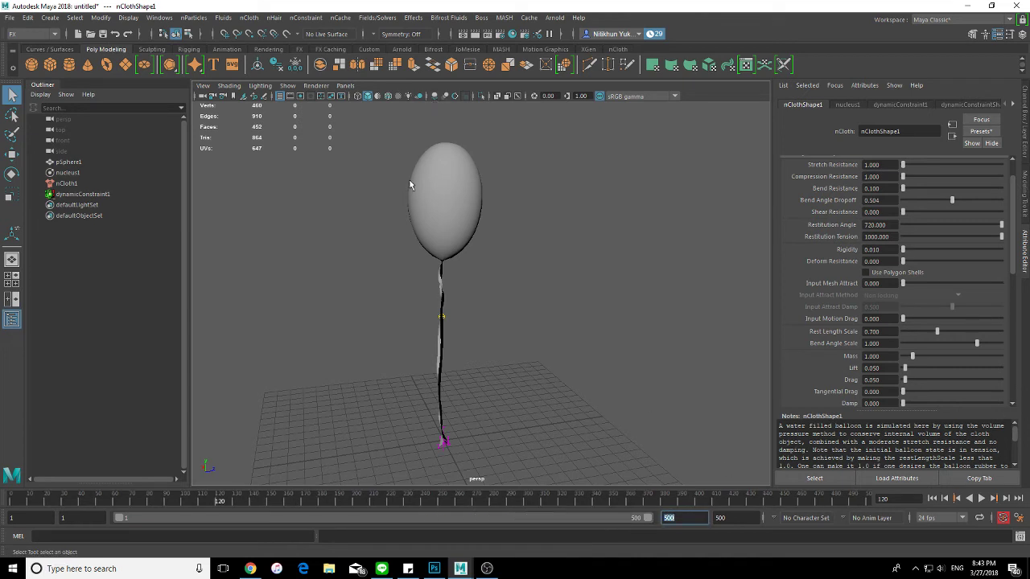
click(417, 181)
click(343, 18)
mouse_move(371, 45)
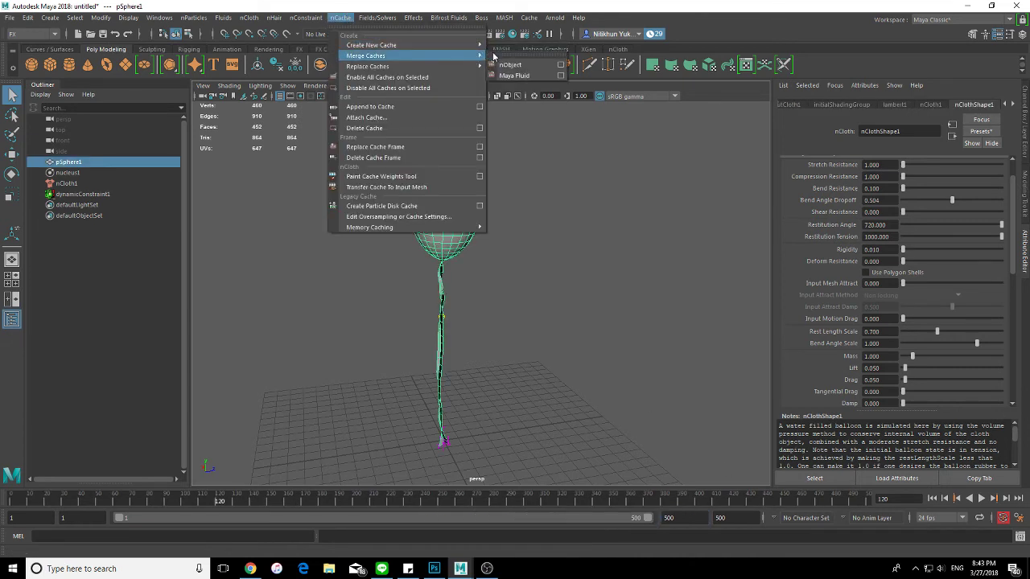
click(510, 65)
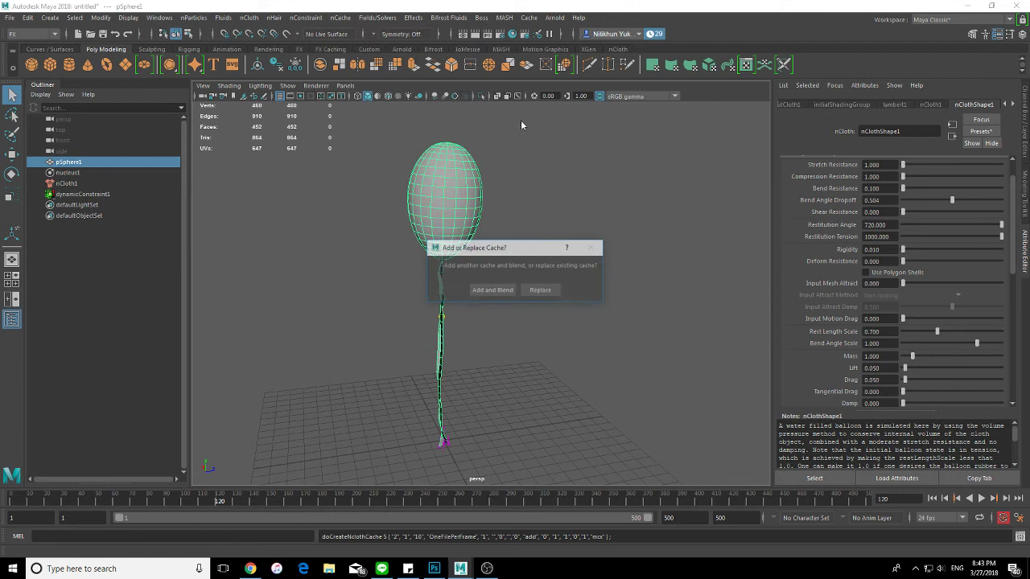
click(545, 293)
click(581, 292)
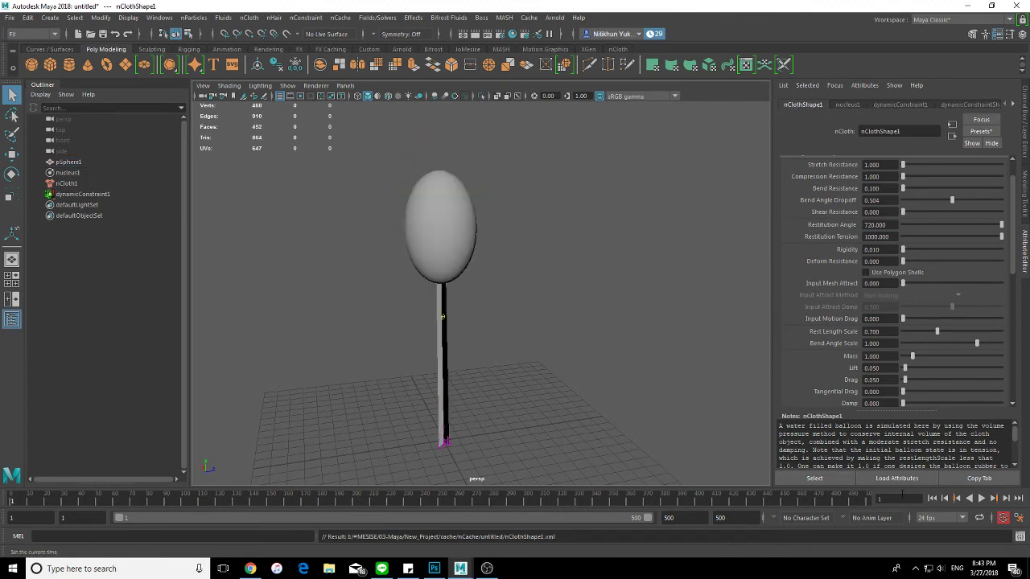
alt+drag(425, 295, 476, 306)
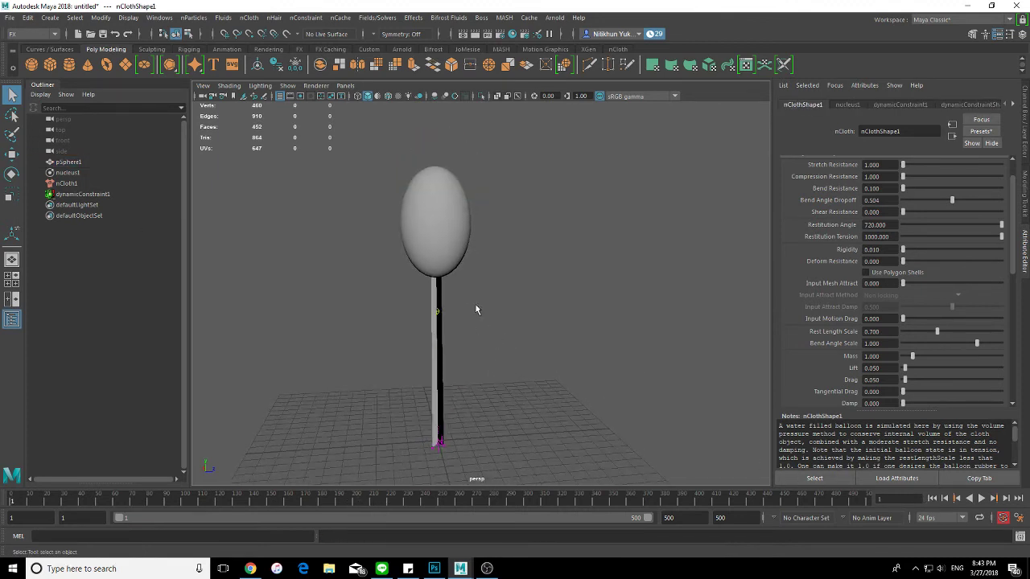
Delete dynamicConstraint1 and show the nucleus1 settings.
click(84, 198)
key(Delete)
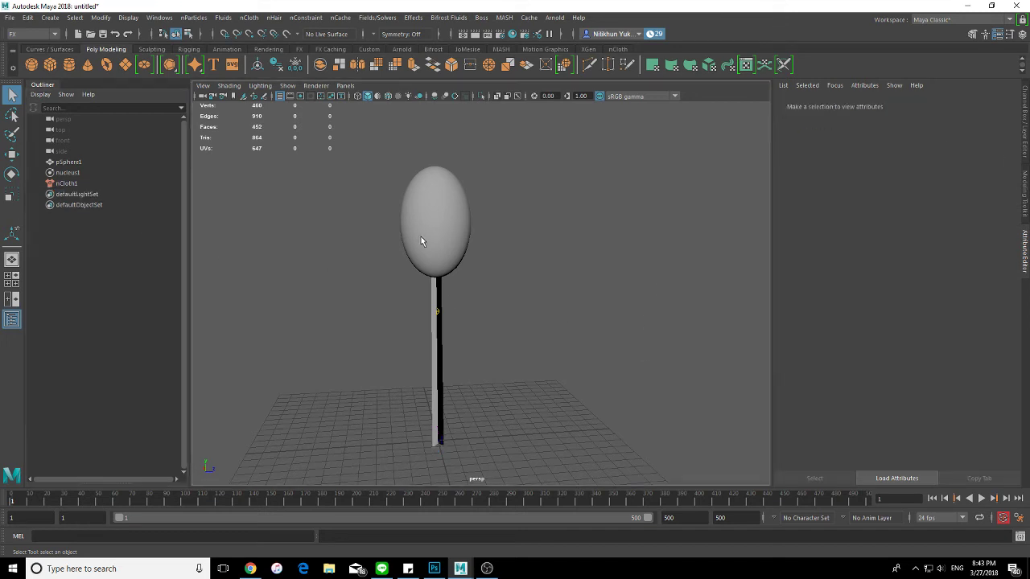
click(420, 236)
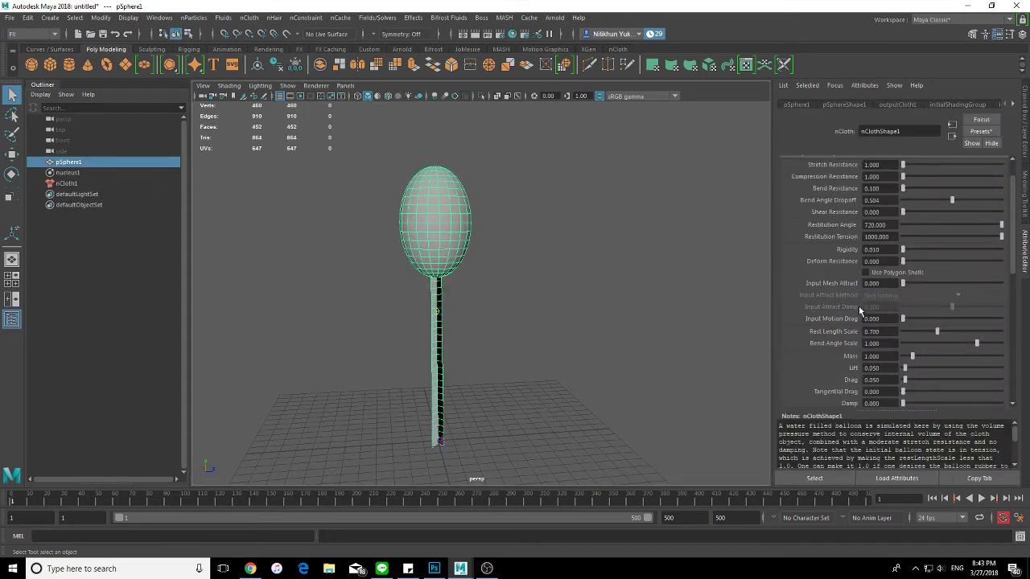
scroll(860, 311, up, 1)
click(90, 174)
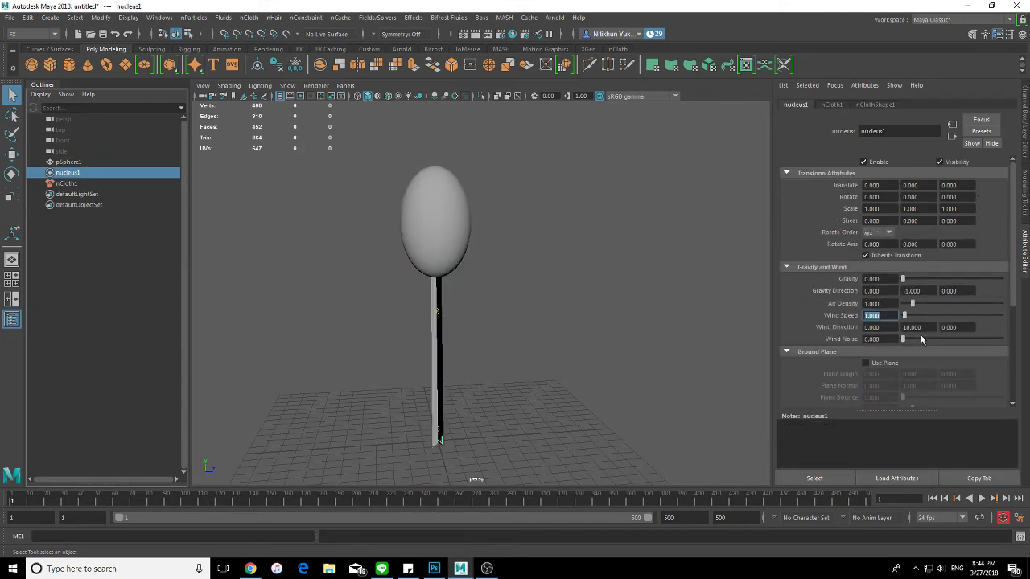
Enter nucleus1 wind direction values 0, 1, 5, keeping wind speed at 1.
click(912, 327)
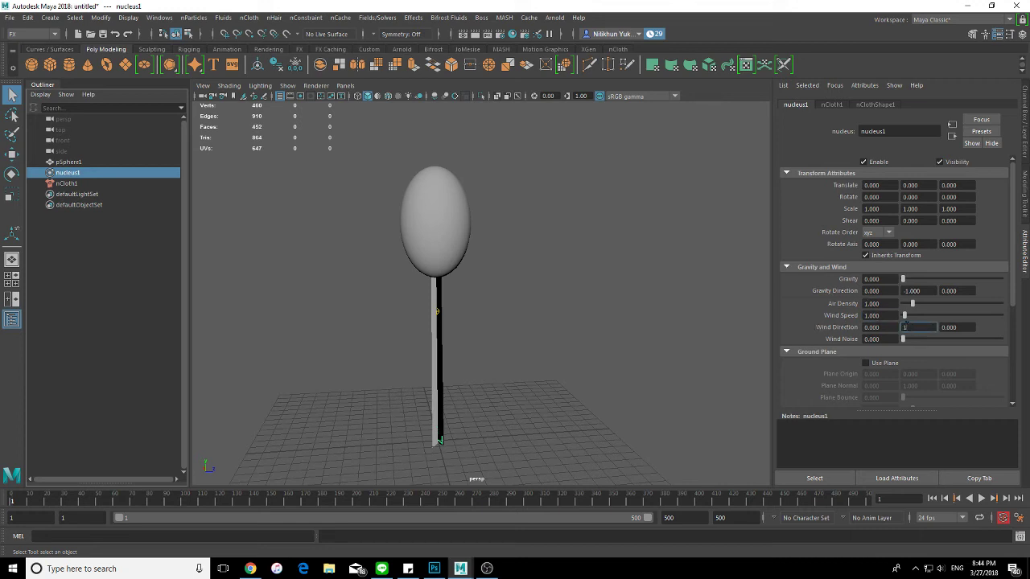
click(886, 330)
click(963, 328)
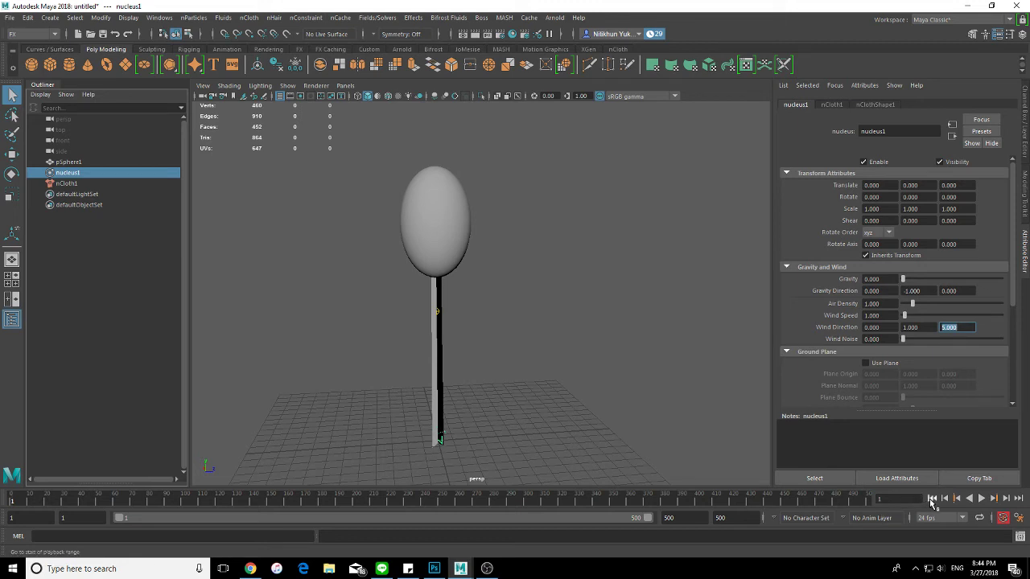
Replace pSphere1's nCloth cache and orbit to watch the balloon drift sideways.
click(430, 234)
click(340, 16)
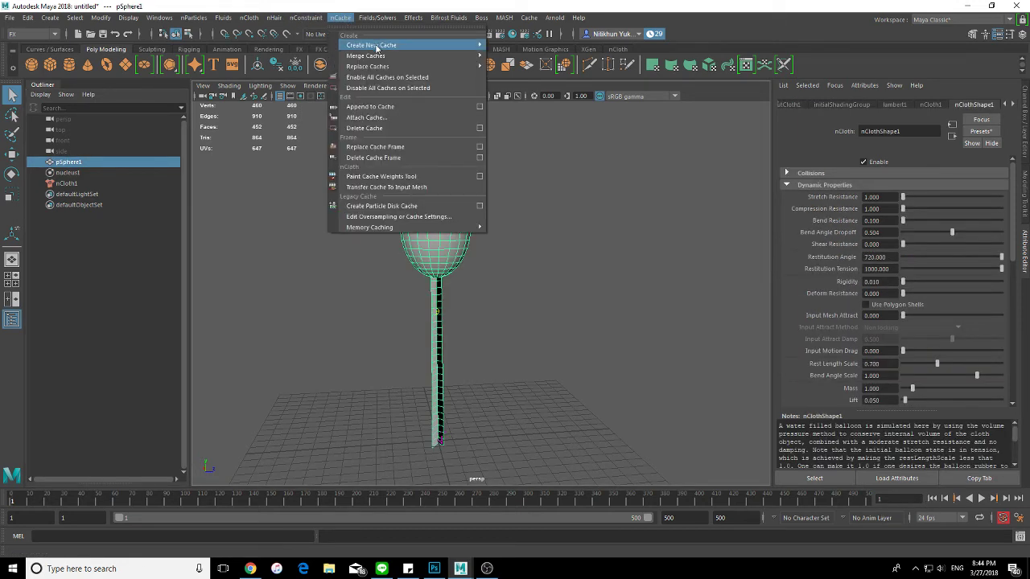
click(509, 55)
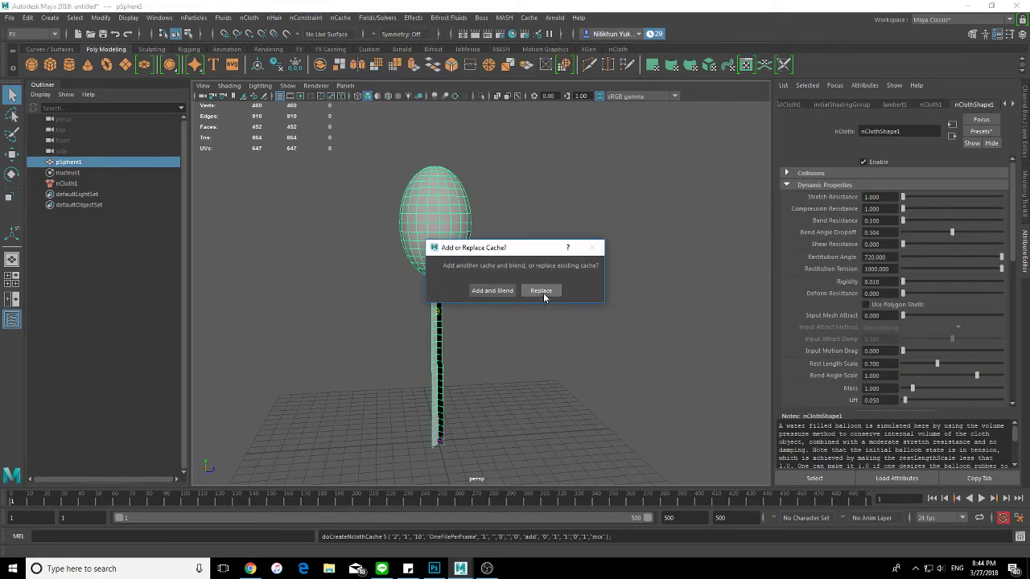
click(543, 293)
click(581, 291)
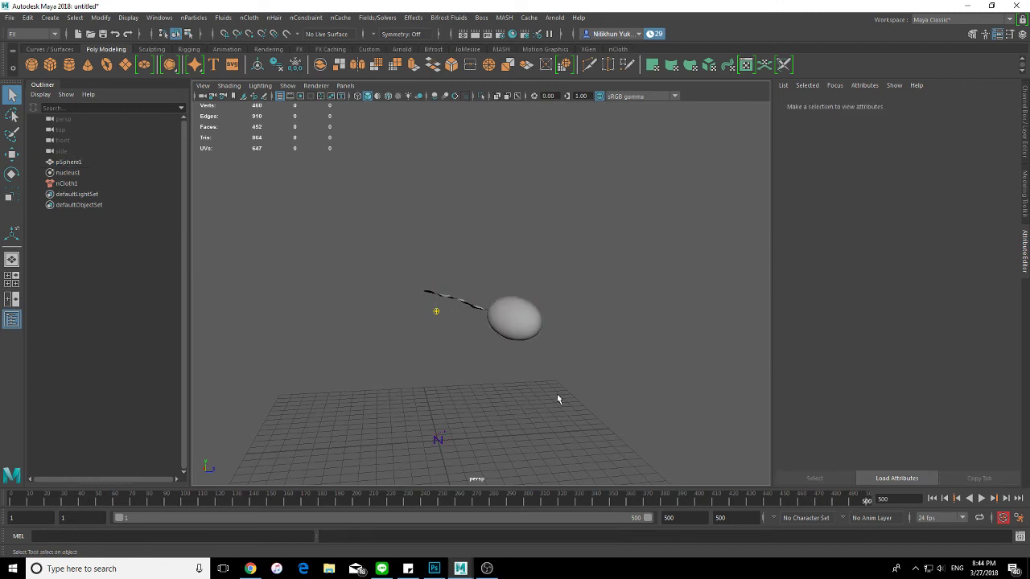
mouse_move(613, 410)
alt+mouse_down()
mouse_move(569, 416)
mouse_move(577, 391)
mouse_move(534, 410)
mouse_move(830, 460)
alt+mouse_up()
Rewind to frame 1, select pSphere1 and frame the upright balloon in the view.
click(932, 498)
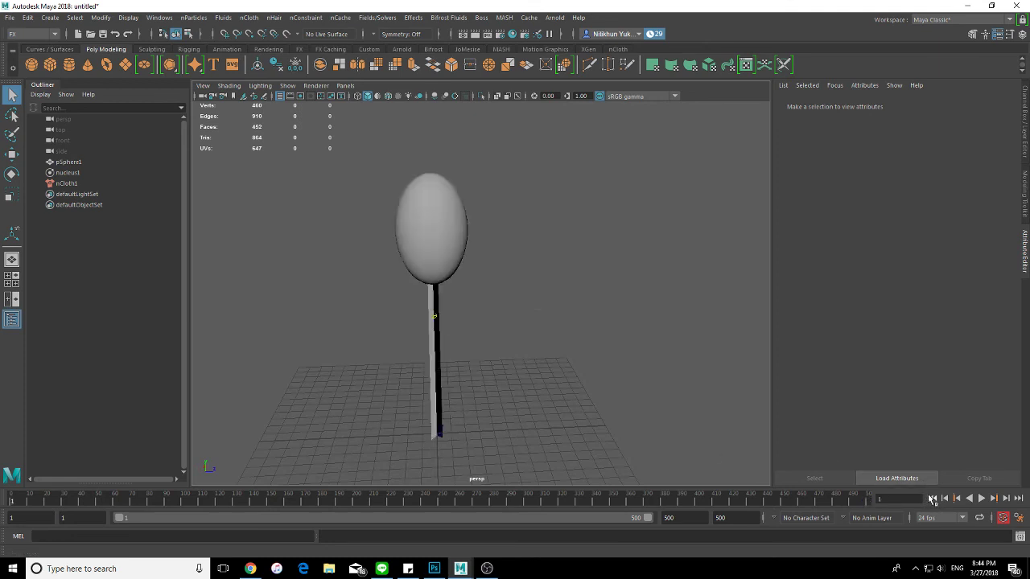
click(439, 258)
alt+middle_drag(439, 258, 490, 260)
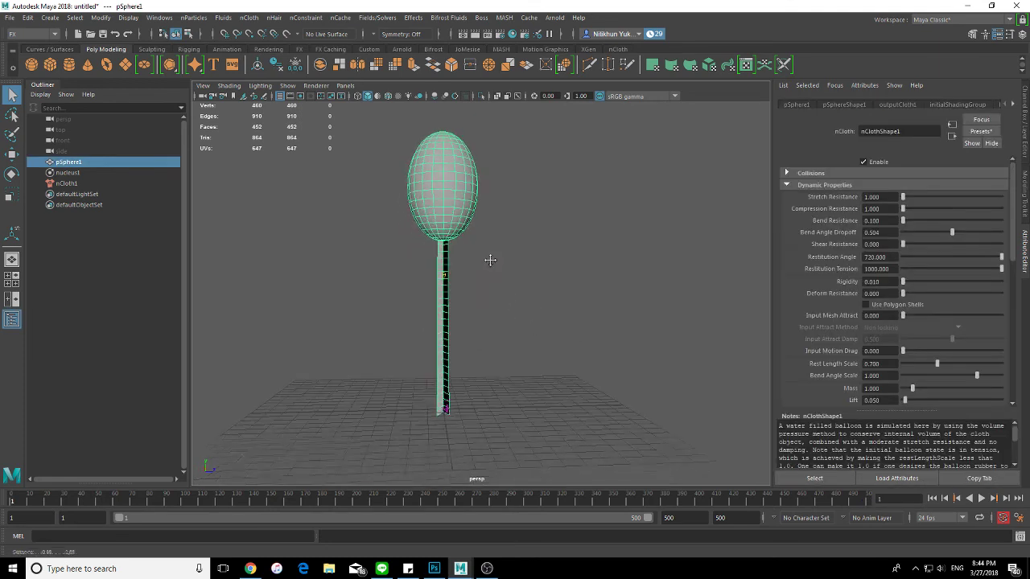
alt+drag(483, 271, 540, 308)
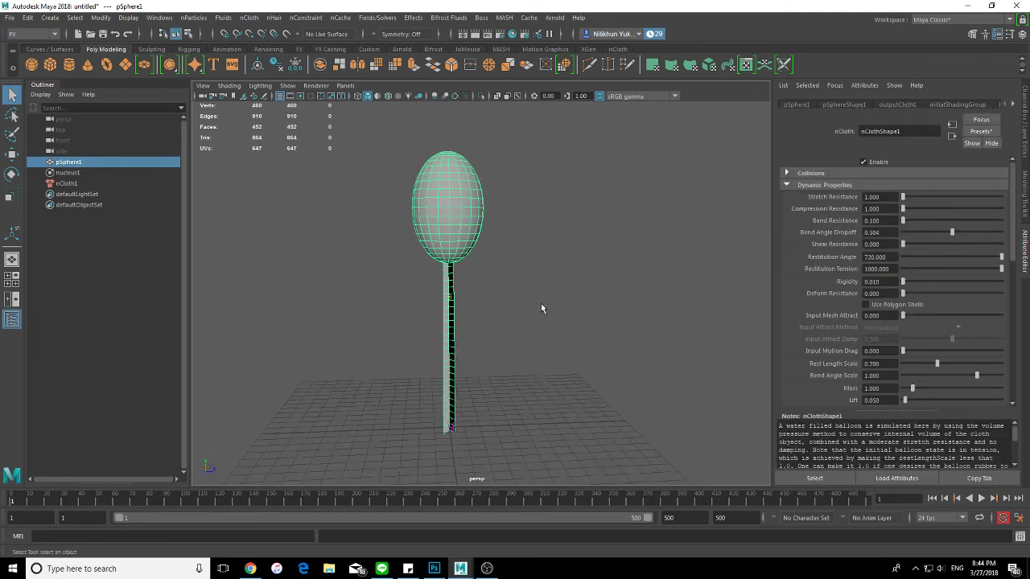
alt+drag(546, 344, 548, 355)
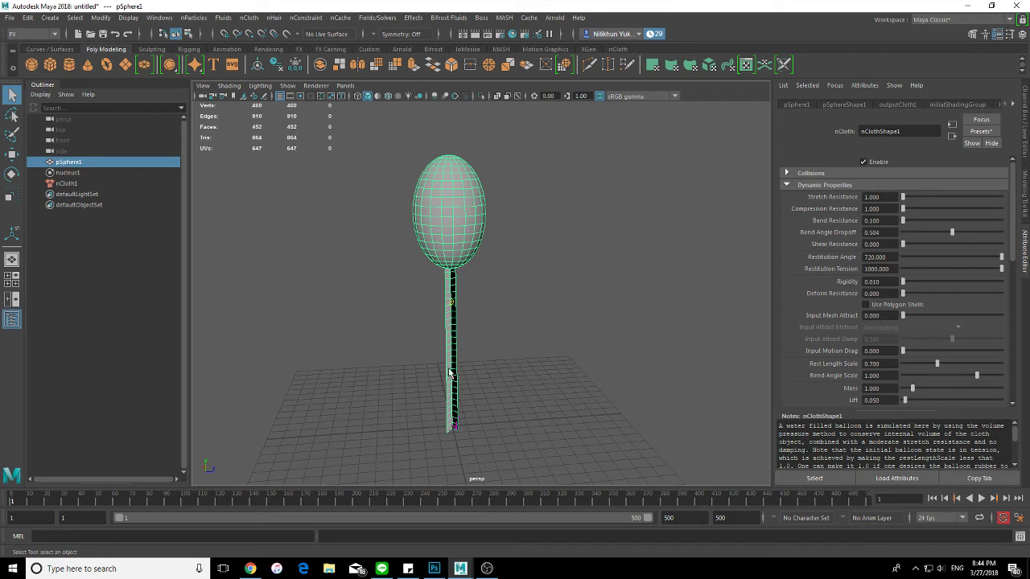
alt+drag(450, 367, 448, 354)
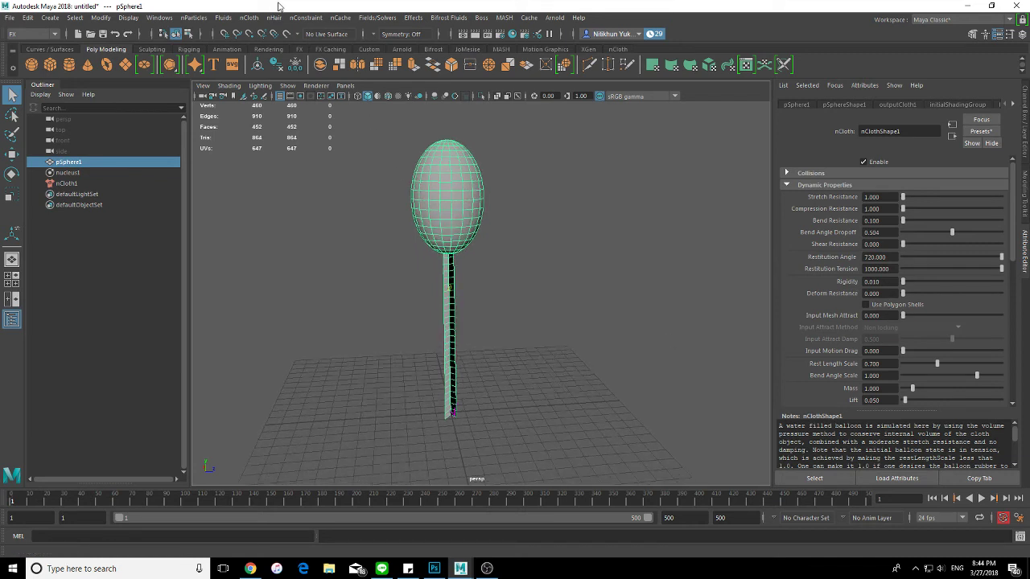
click(249, 18)
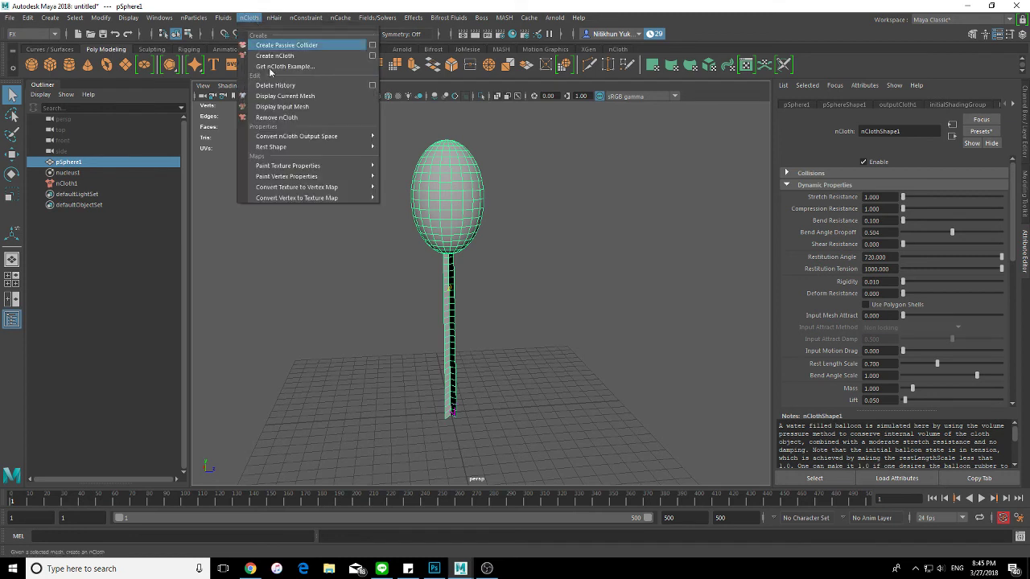
mouse_move(288, 165)
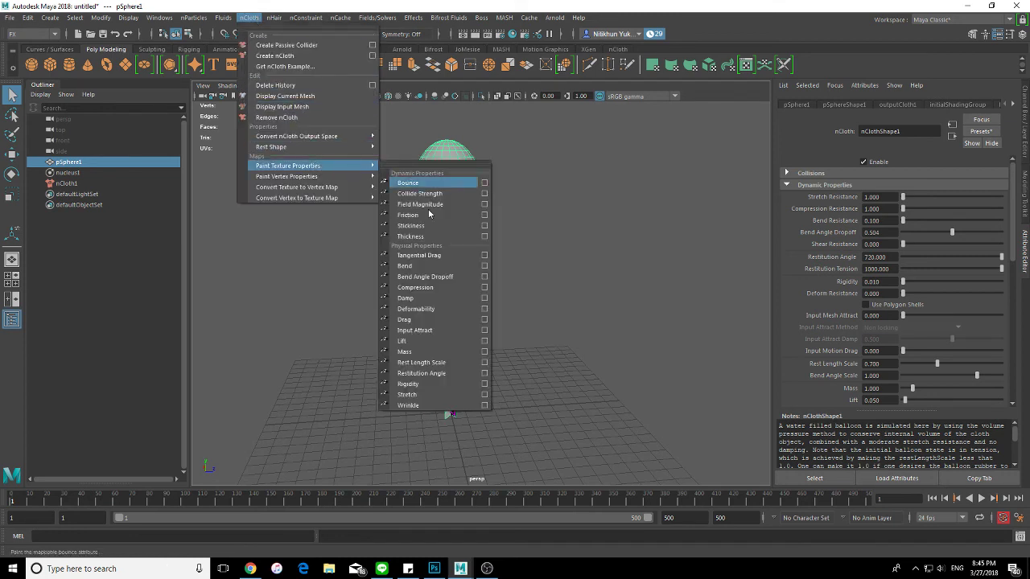
Start painting Mass as a texture property on the balloon and tumble around it.
click(451, 356)
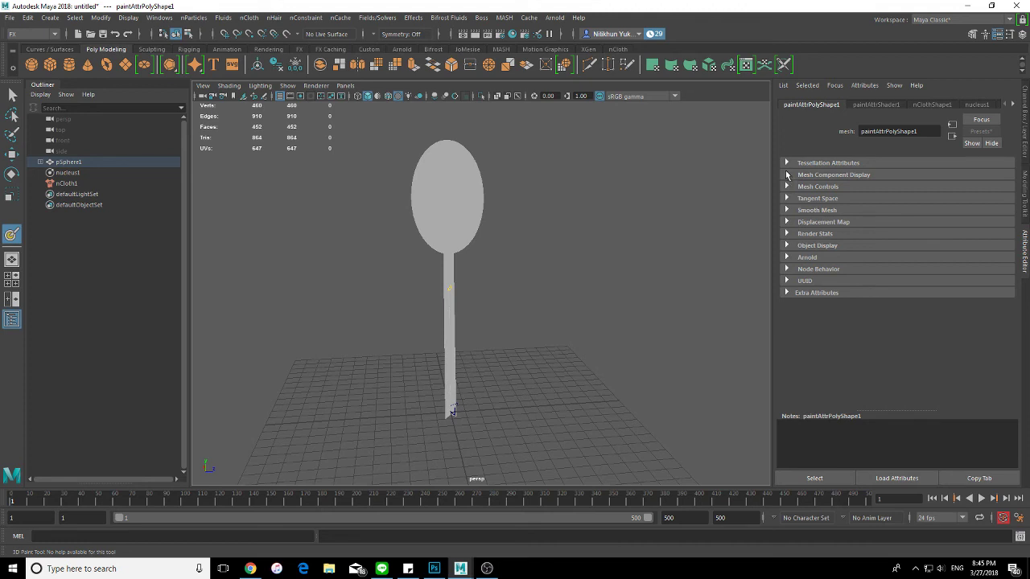
click(787, 175)
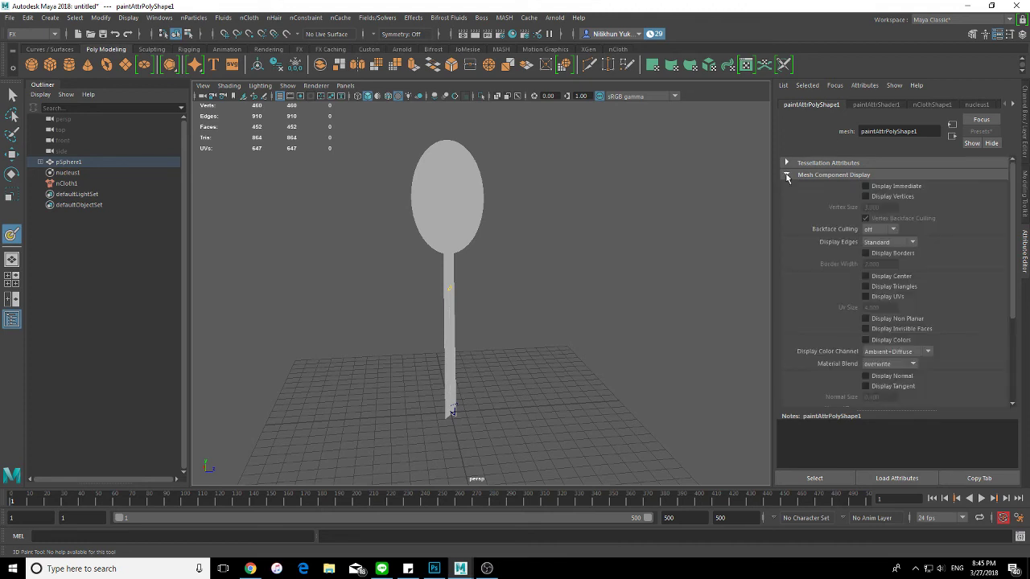
click(787, 176)
click(787, 187)
click(787, 186)
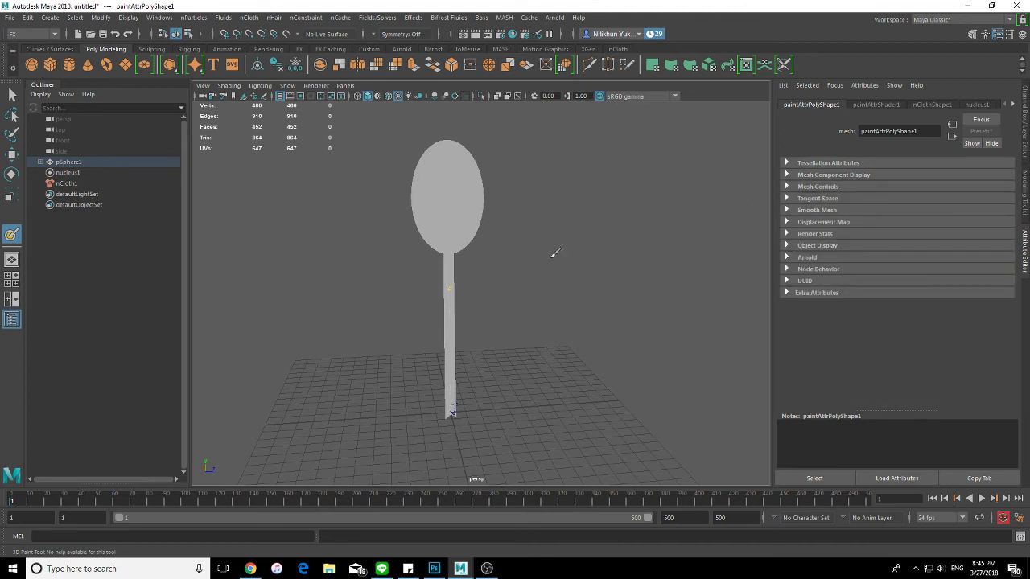
alt+drag(448, 206, 538, 222)
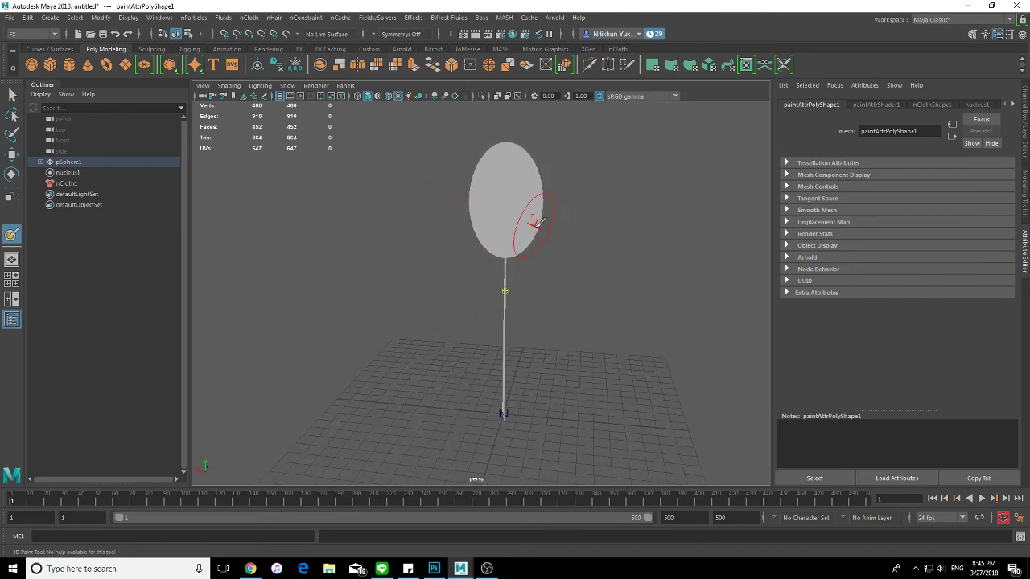
mouse_move(507, 278)
alt+mouse_down()
mouse_move(485, 362)
mouse_move(427, 361)
mouse_move(394, 248)
alt+mouse_up()
mouse_move(402, 149)
alt+mouse_down()
mouse_move(386, 202)
mouse_move(342, 222)
alt+mouse_up()
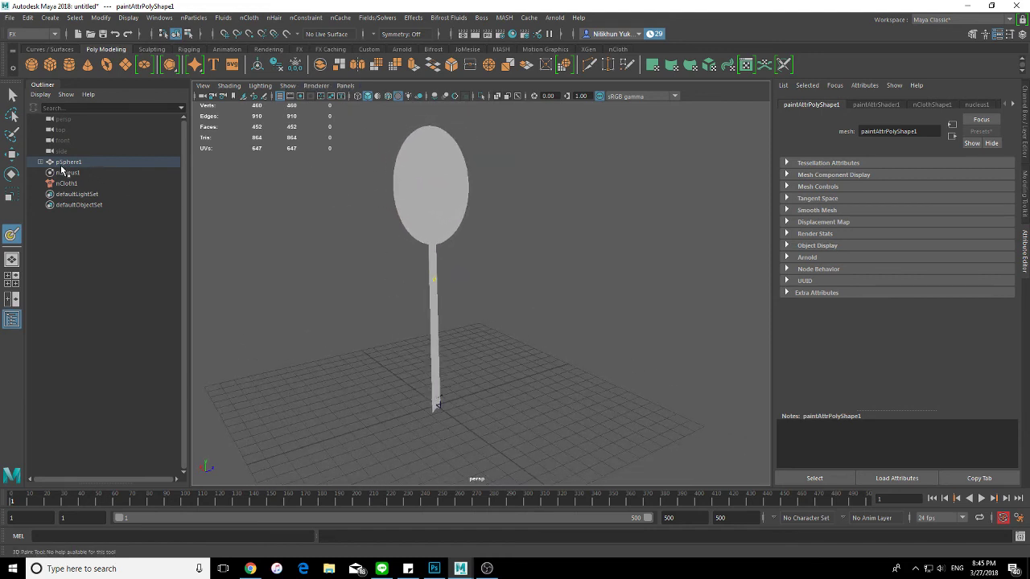
mouse_move(441, 396)
alt+mouse_down()
mouse_move(416, 391)
mouse_move(413, 379)
mouse_move(404, 401)
mouse_move(472, 358)
mouse_move(473, 413)
alt+mouse_up()
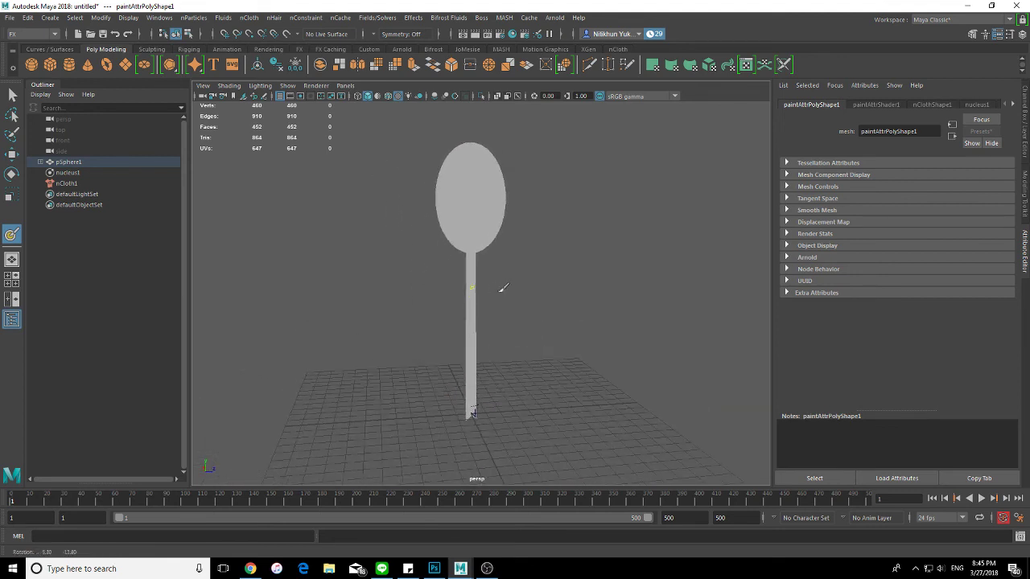
click(249, 17)
mouse_move(287, 176)
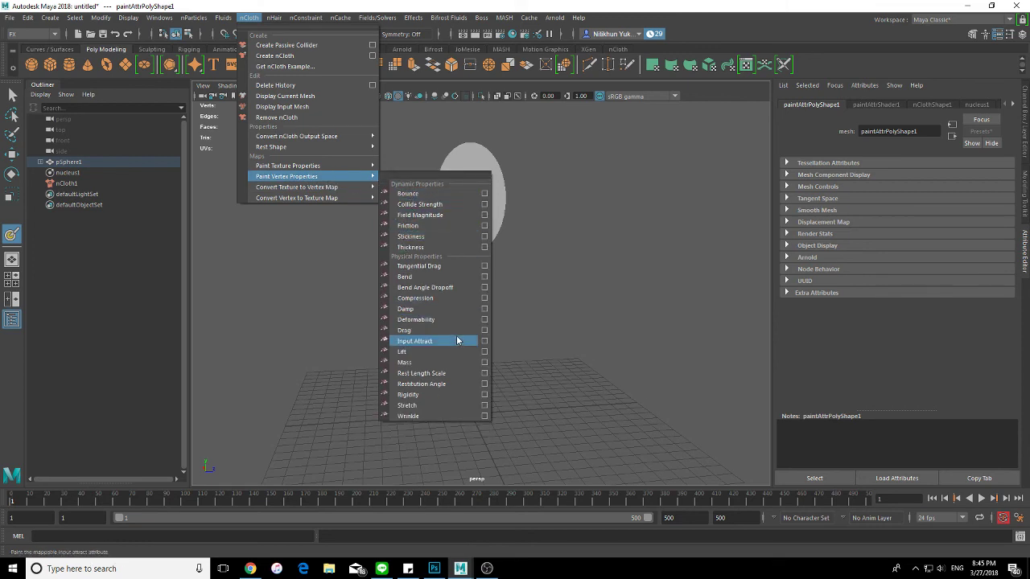
Switch from the nCloth paint tool to a reset Select Tool and reselect the balloon.
click(484, 363)
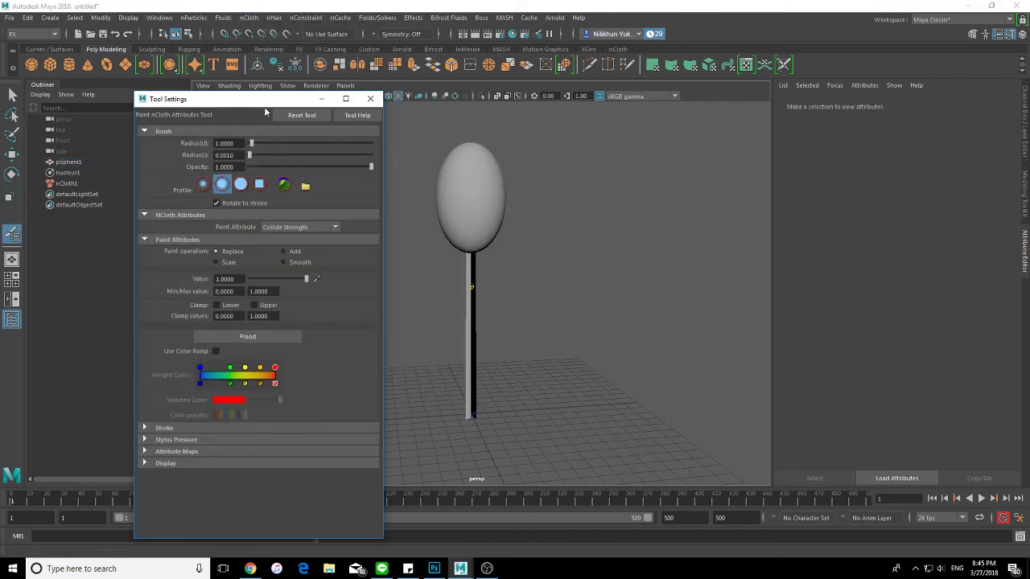
drag(246, 100, 176, 110)
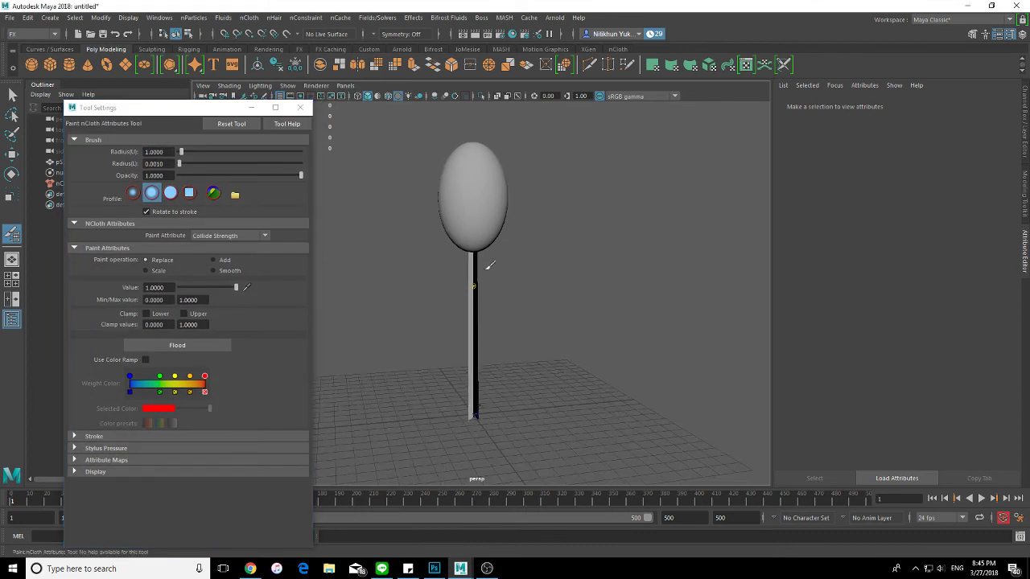
key(q)
click(475, 184)
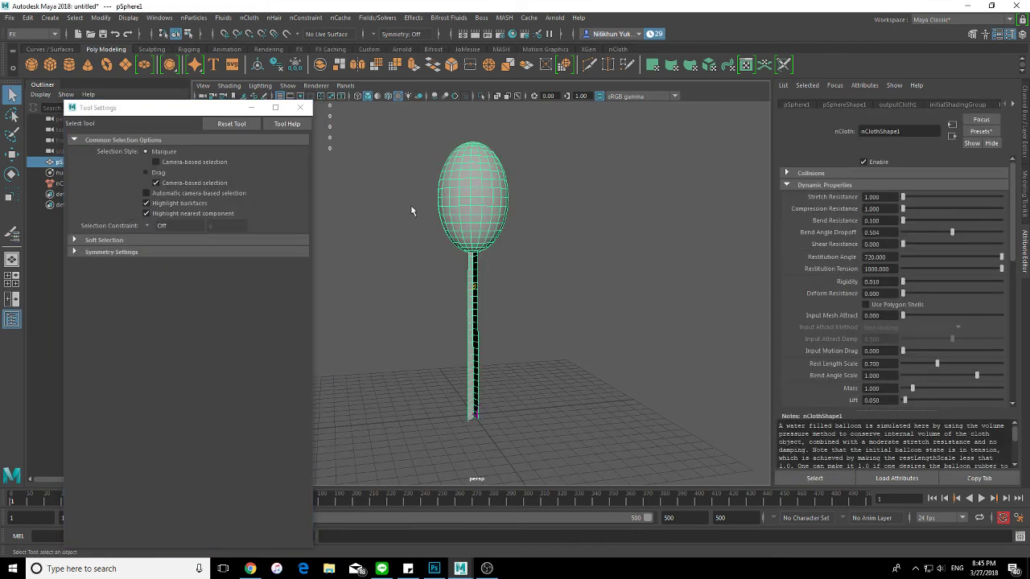
click(232, 124)
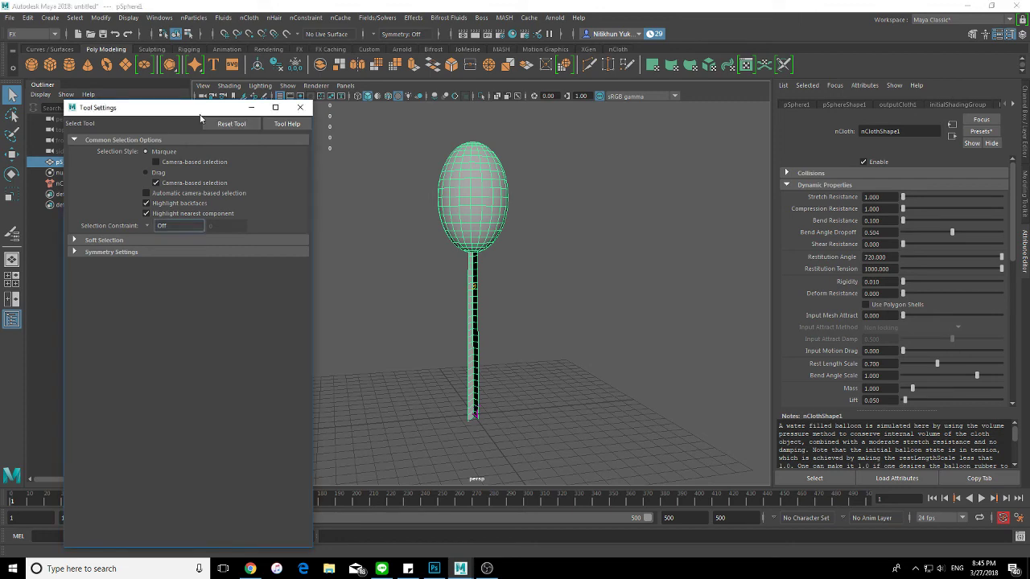
click(121, 242)
click(129, 434)
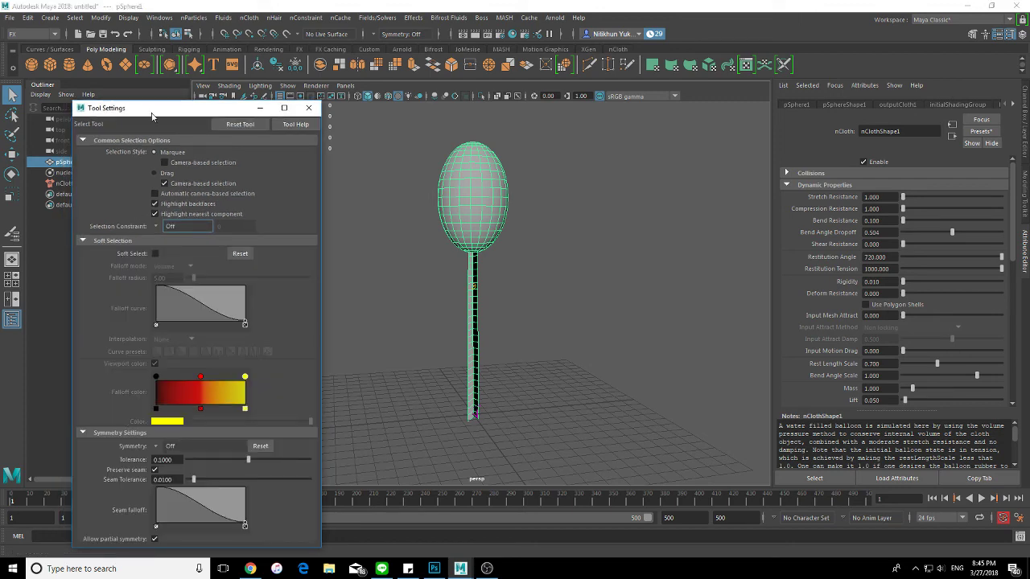
drag(151, 114, 149, 126)
click(531, 177)
click(500, 181)
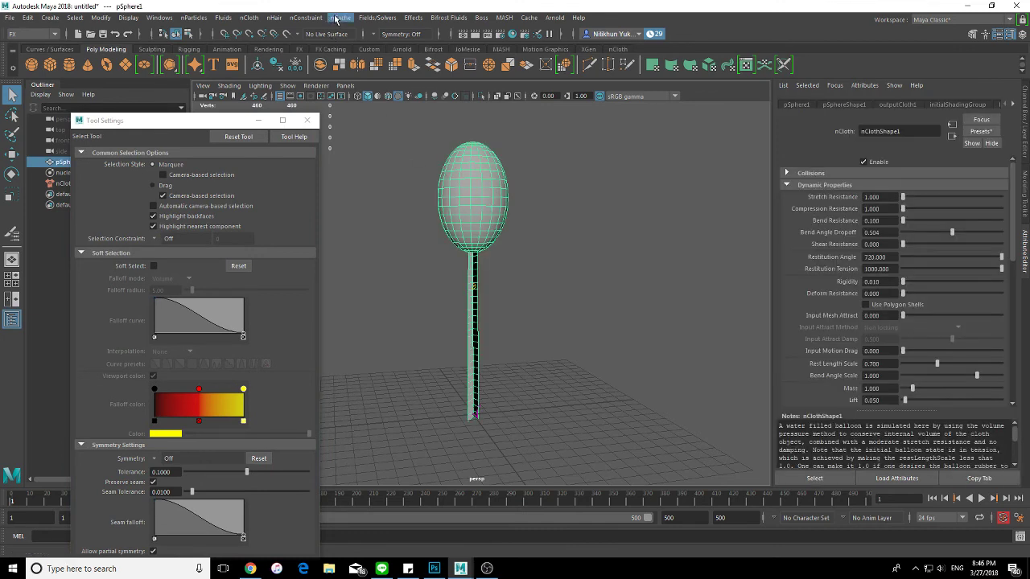
click(274, 17)
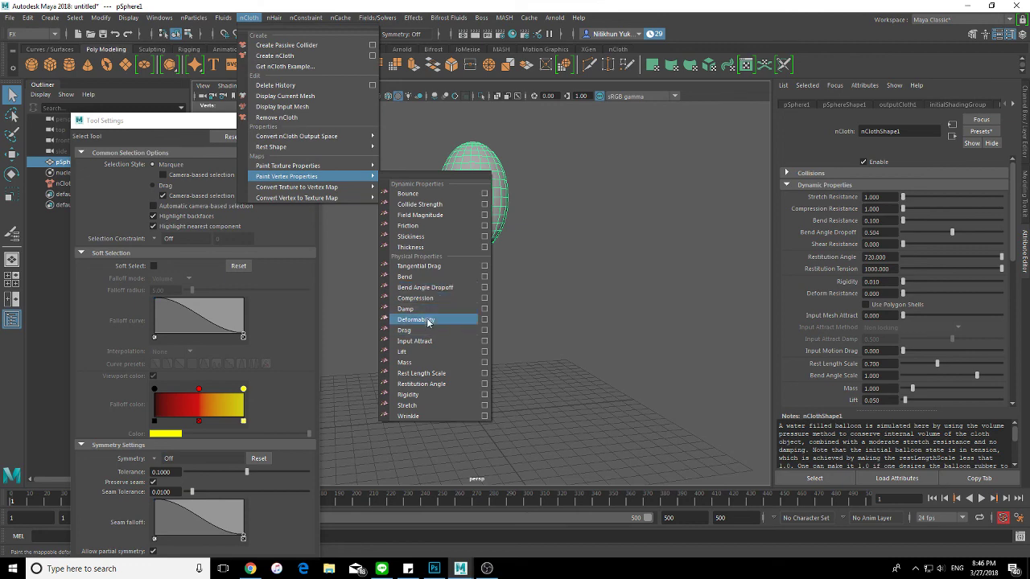
Paint vertex Mass on the balloon, lowering opacity and flooding the whole mesh.
click(411, 362)
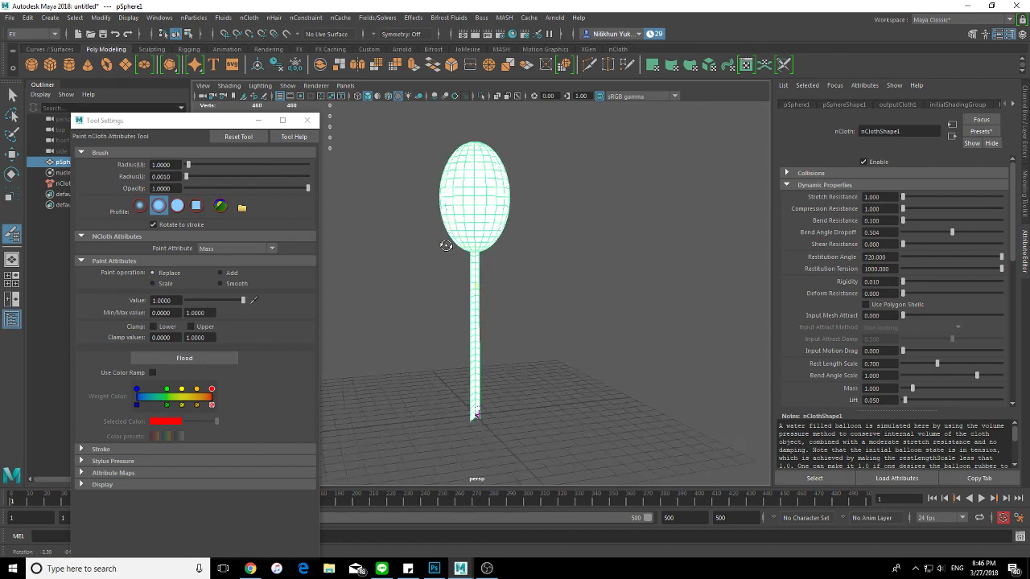
alt+drag(488, 228, 465, 241)
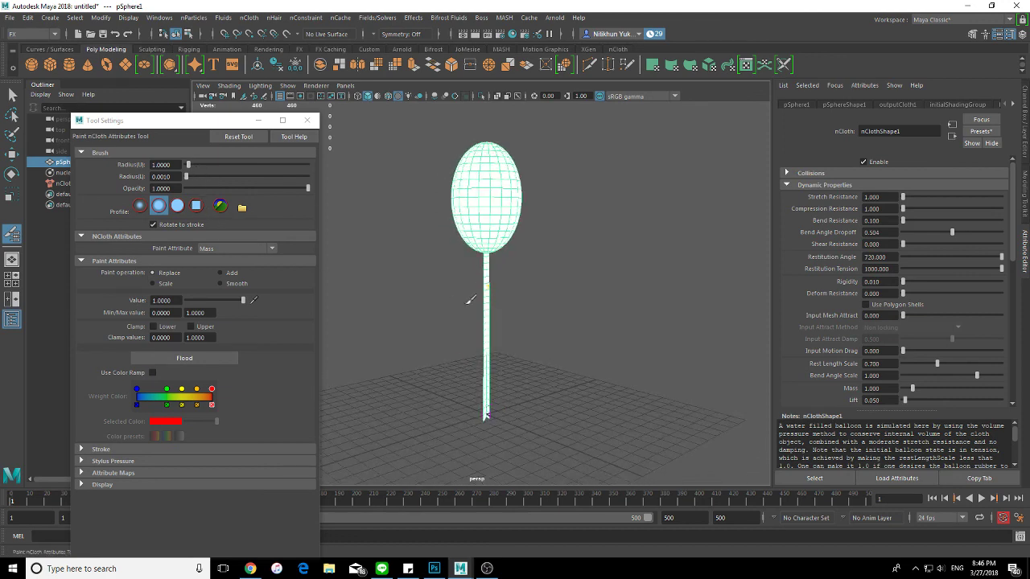
mouse_move(471, 300)
alt+right_down()
mouse_move(525, 302)
mouse_move(467, 294)
alt+right_up()
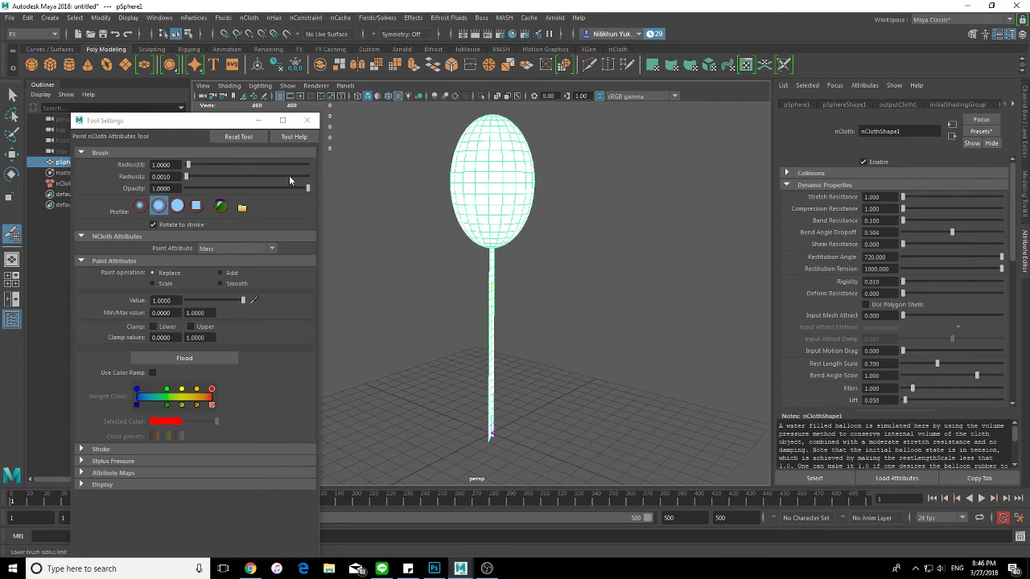
drag(286, 187, 271, 188)
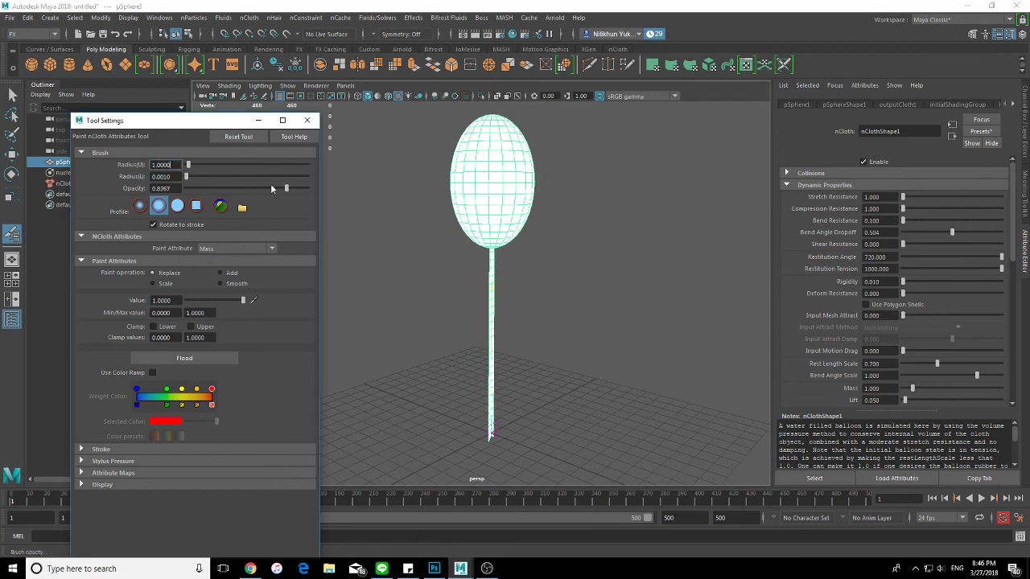
click(185, 359)
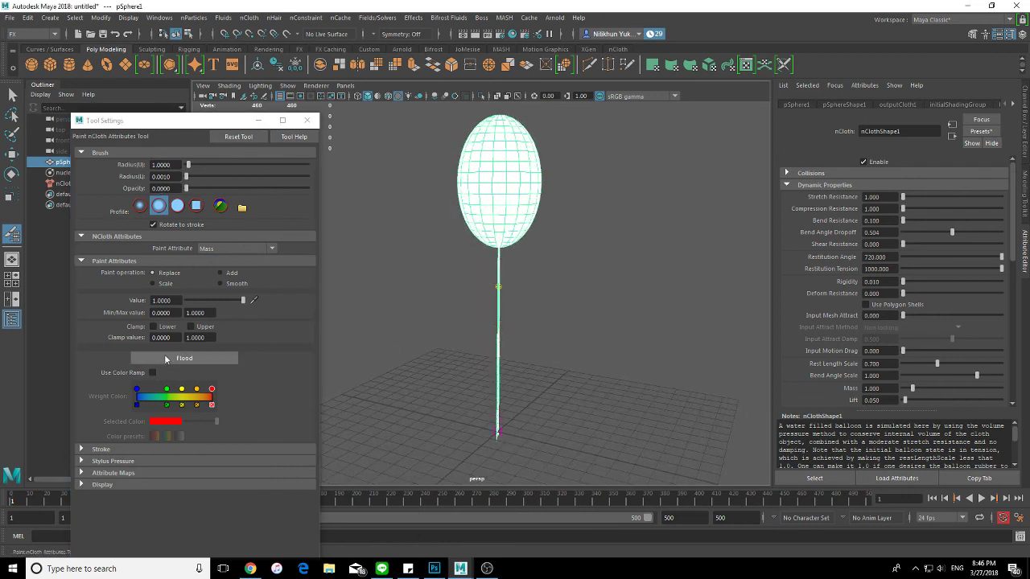
Lower the paint value, set radius to 1.4324, and switch the operation from Add to Smooth.
alt+drag(334, 279, 370, 316)
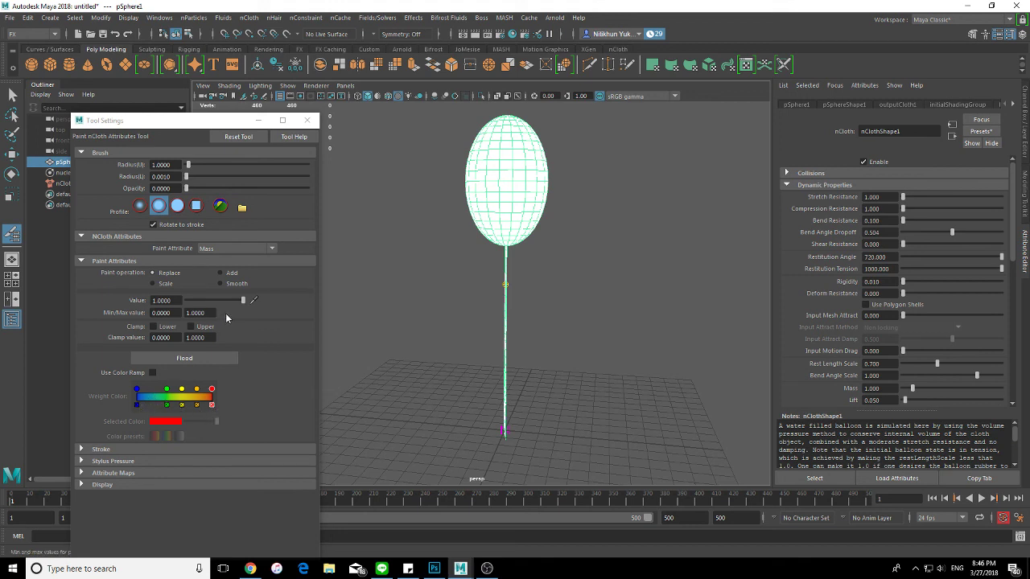
drag(243, 300, 237, 301)
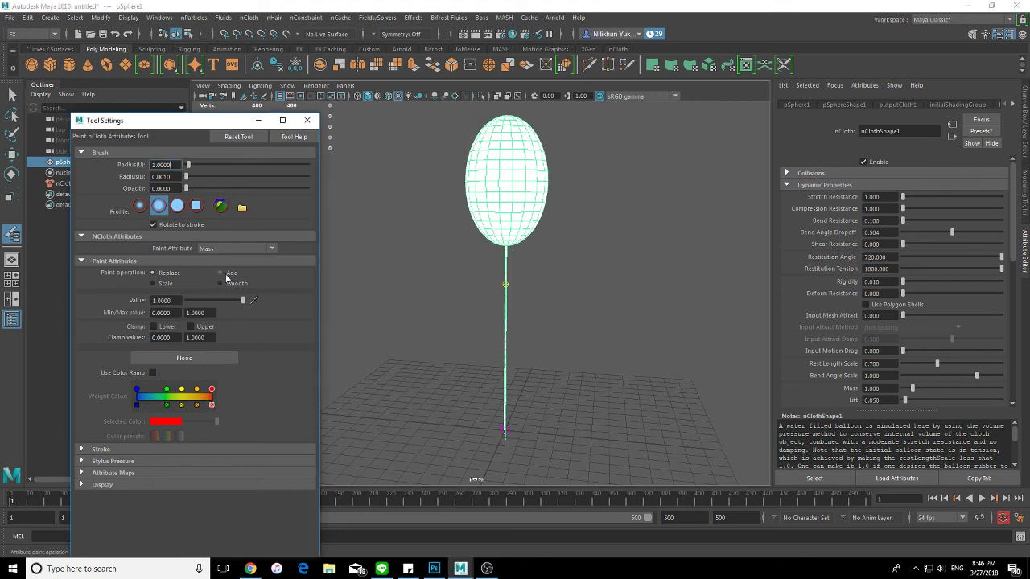
click(225, 274)
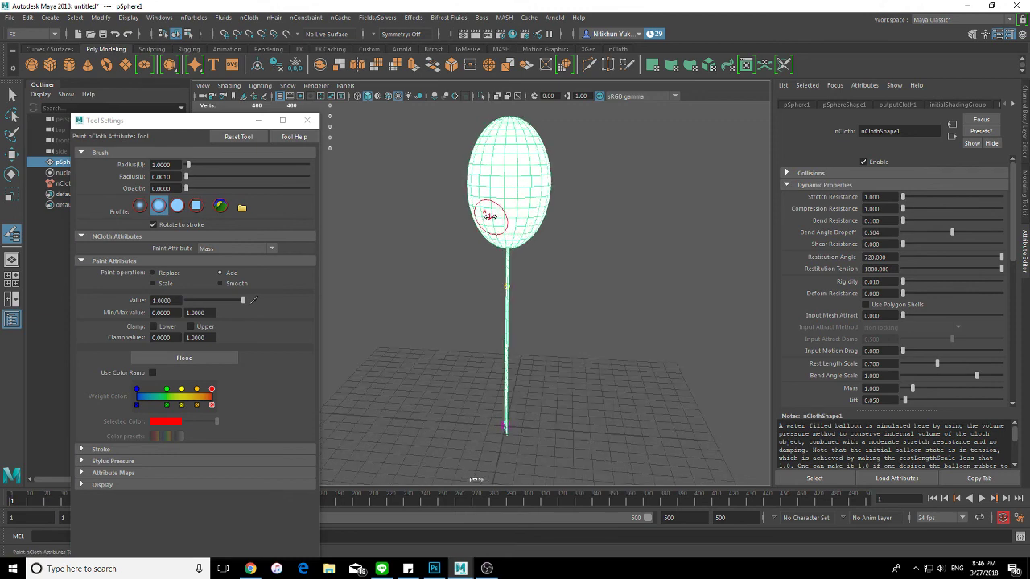
drag(490, 215, 507, 215)
mouse_move(523, 380)
alt+mouse_down()
mouse_move(427, 375)
mouse_move(480, 369)
alt+mouse_up()
mouse_move(480, 421)
alt+mouse_down()
mouse_move(471, 467)
mouse_move(451, 451)
mouse_move(414, 311)
mouse_move(392, 324)
alt+mouse_up()
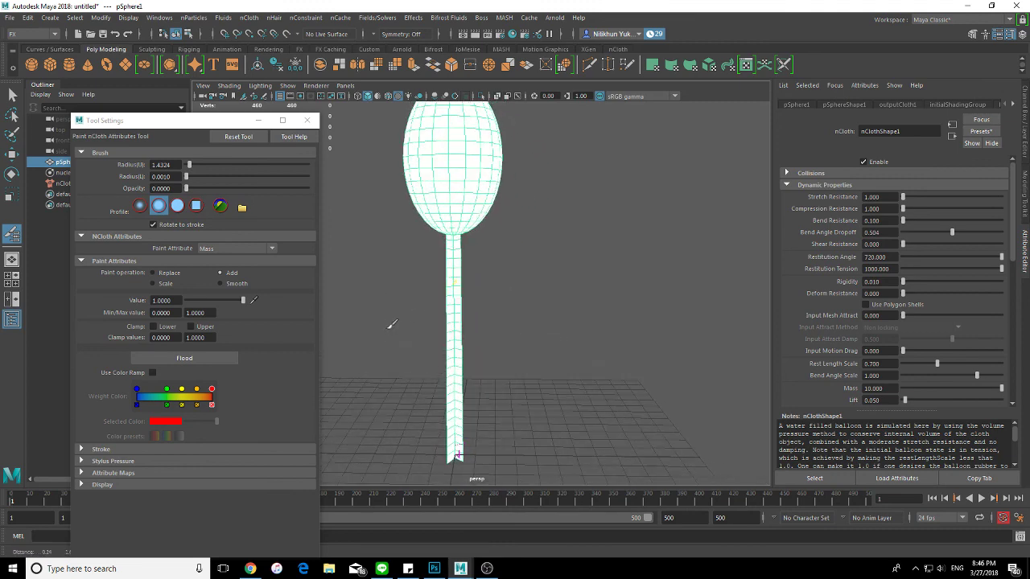
click(225, 284)
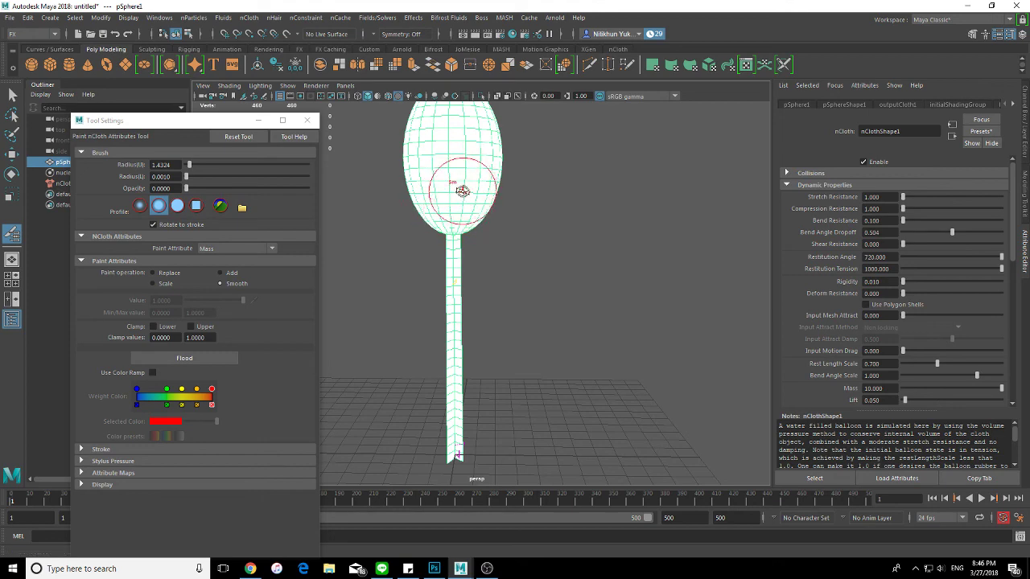
mouse_move(459, 184)
alt+mouse_down()
mouse_move(479, 202)
mouse_move(475, 177)
alt+mouse_up()
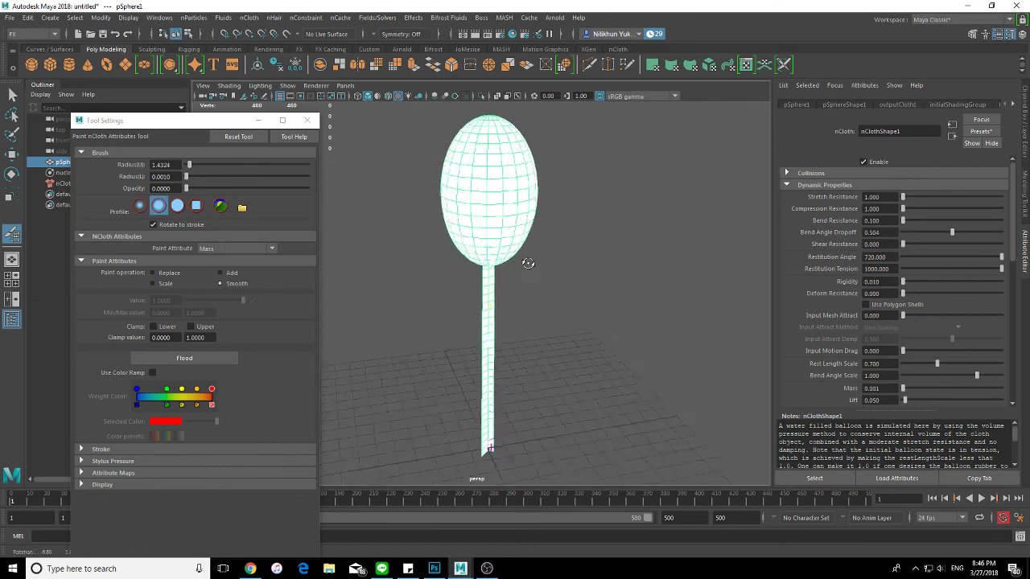
click(256, 250)
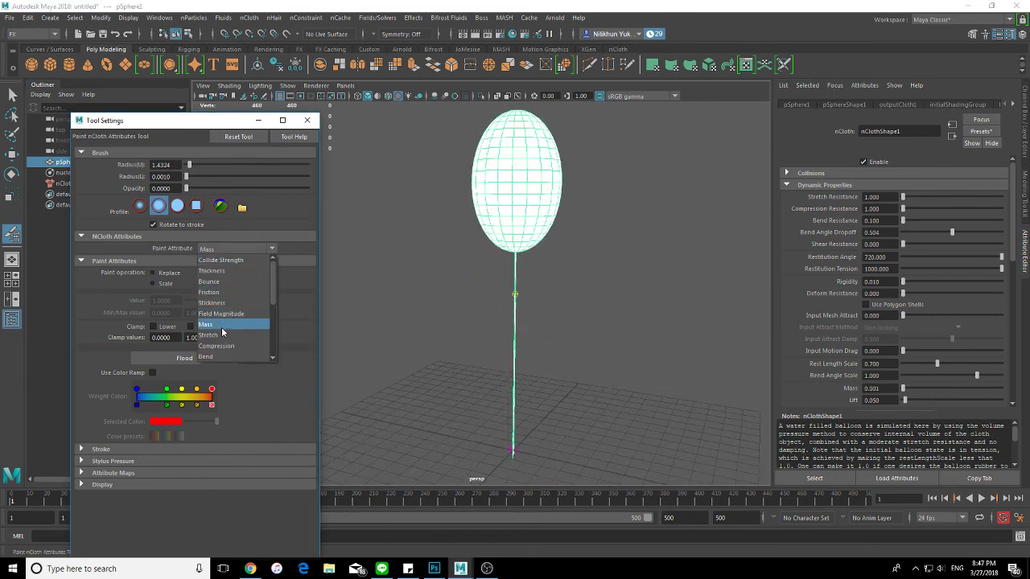
Pick Bounce, enlarge the brush radius to 2.2151 and play the balloon simulation.
click(210, 282)
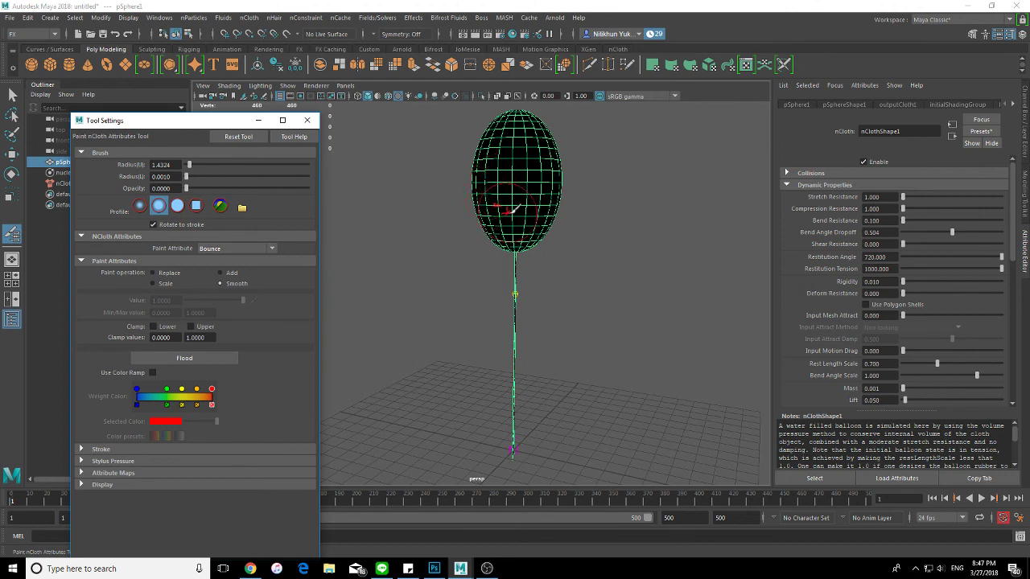
drag(547, 205, 501, 186)
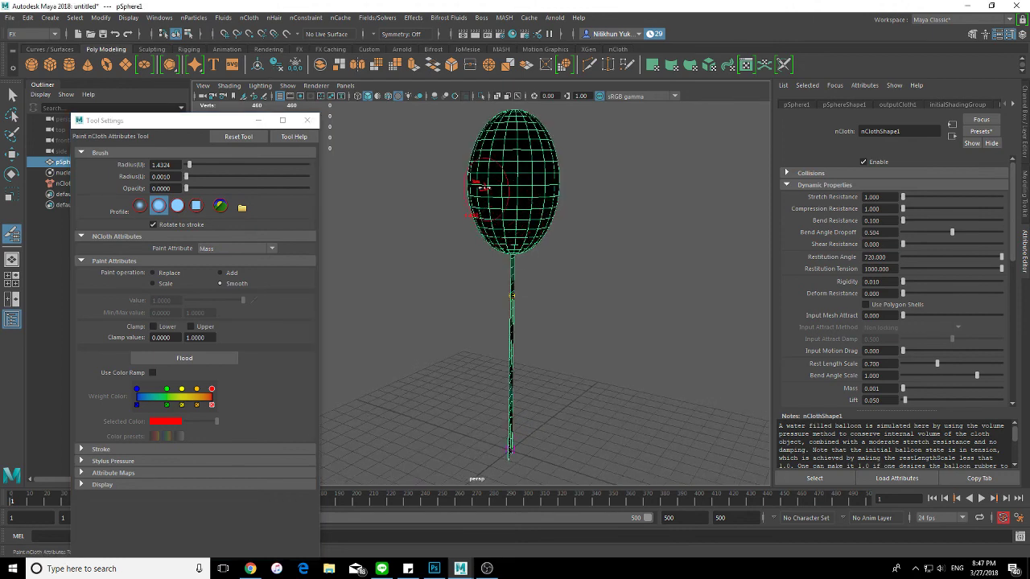
key(alt+v)
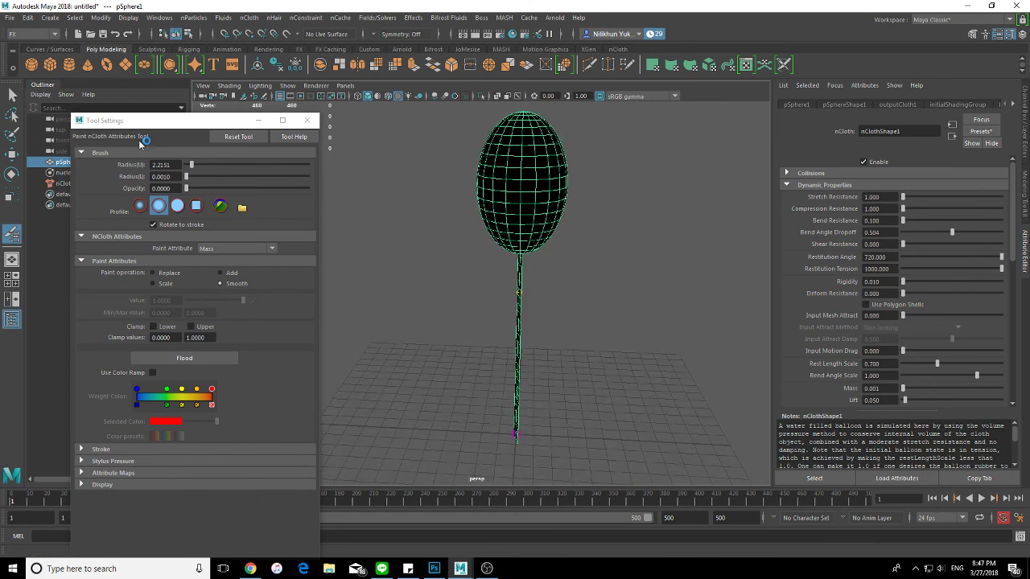
click(154, 110)
drag(154, 111, 154, 100)
Set the painted attribute back to Mass and view the white Mass map.
click(245, 238)
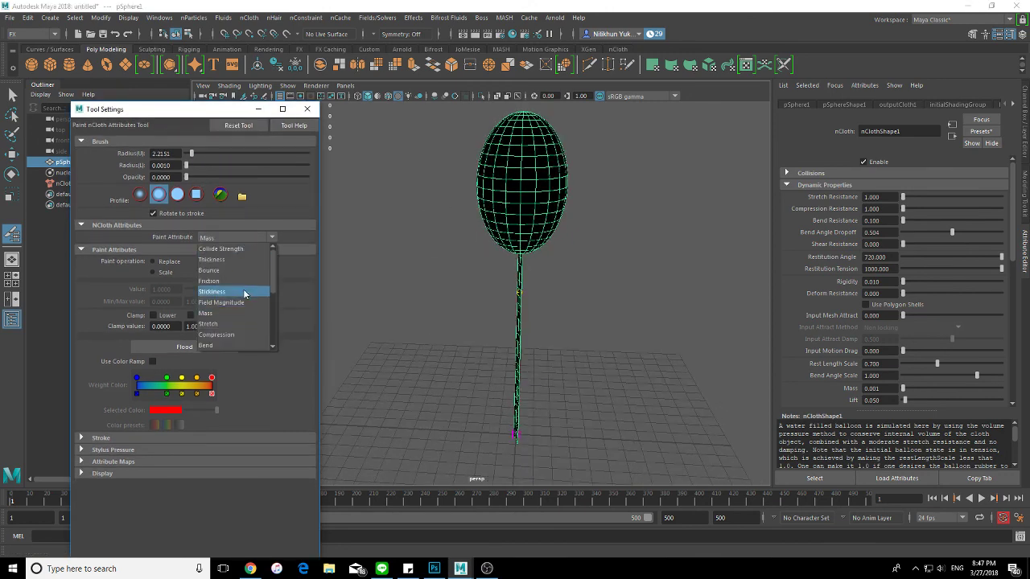
click(233, 278)
click(235, 238)
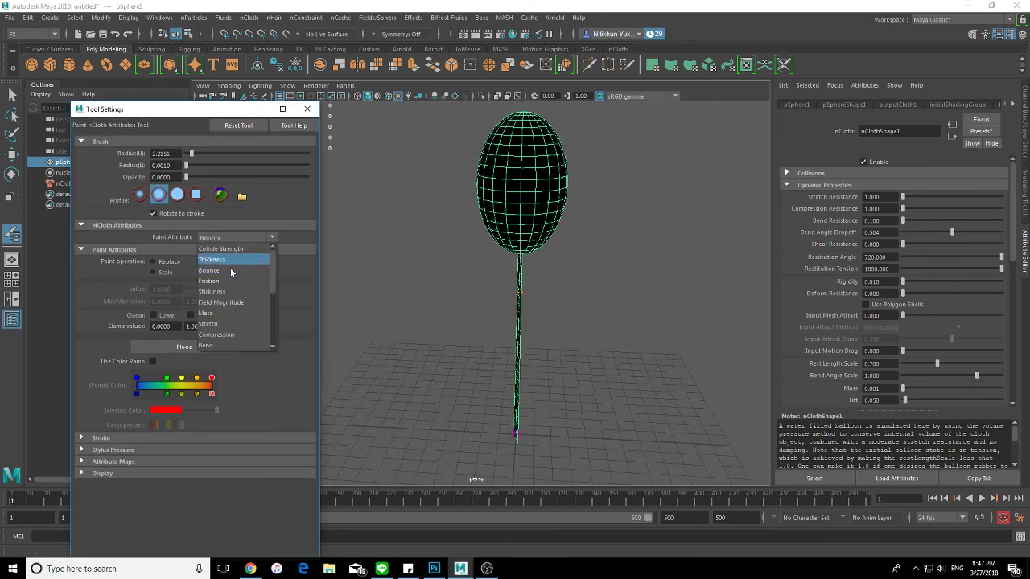
click(229, 313)
click(531, 198)
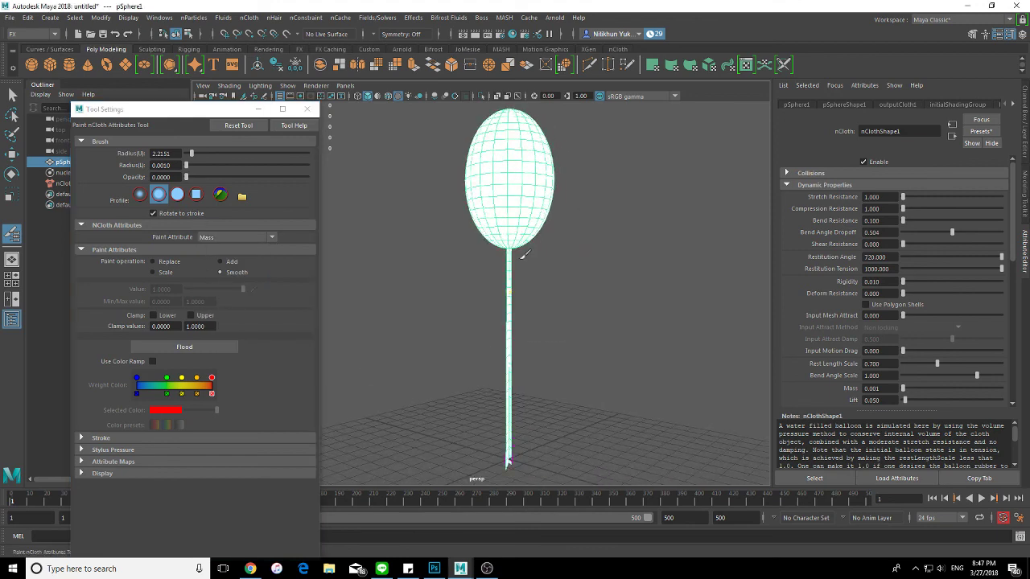
mouse_move(545, 285)
alt+mouse_down()
mouse_move(442, 292)
mouse_move(493, 294)
alt+mouse_up()
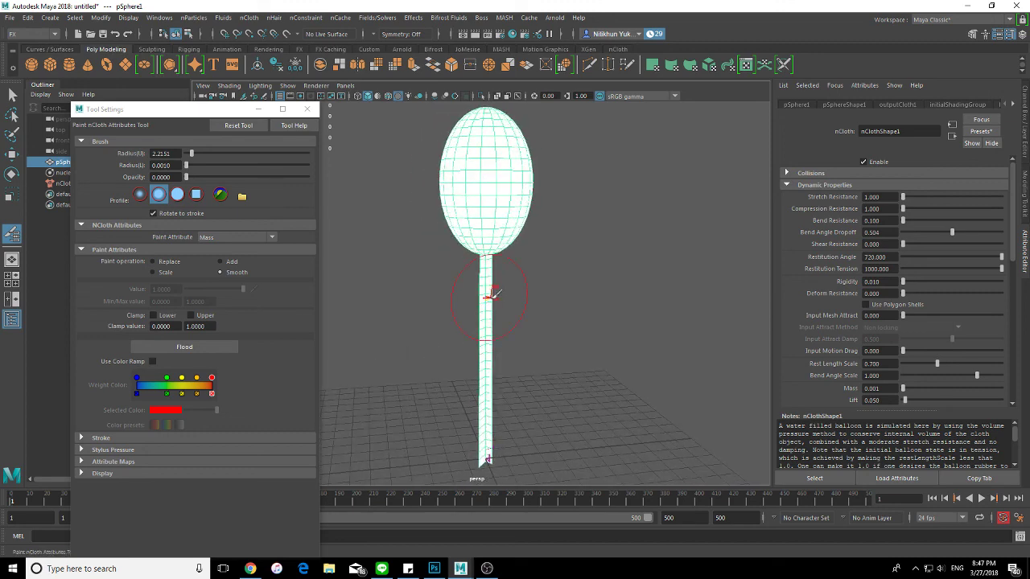